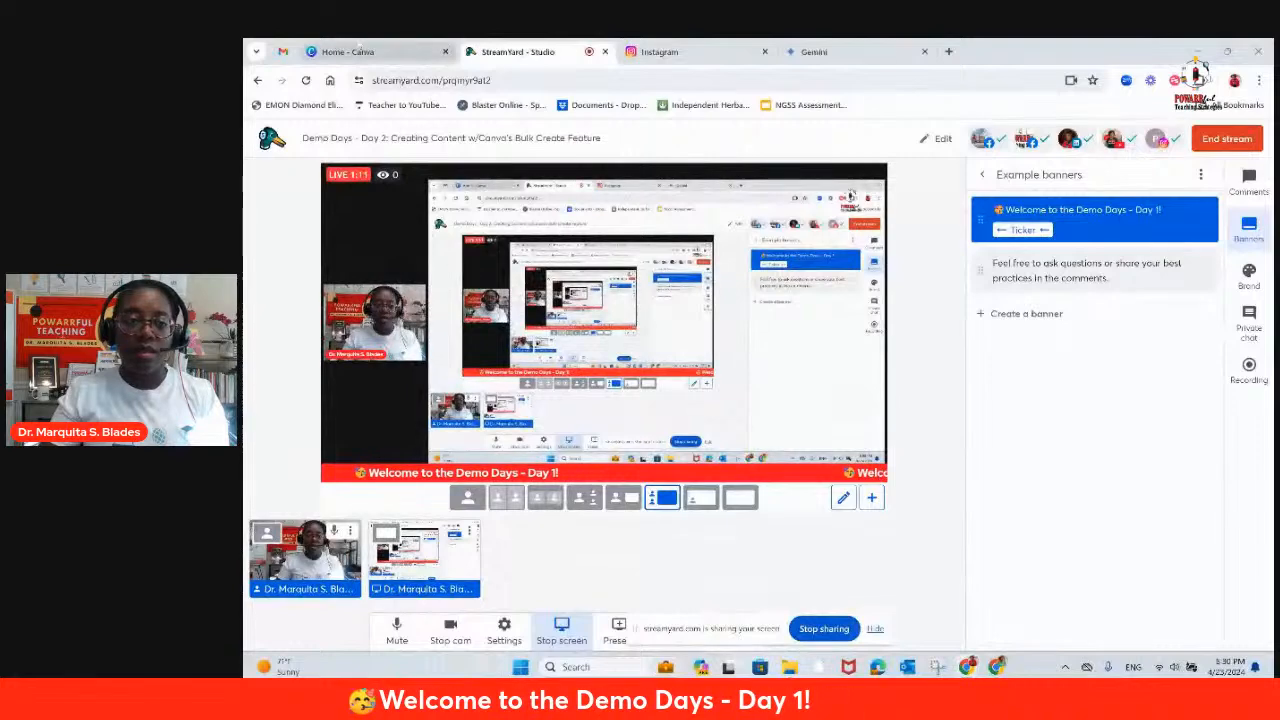
Step: Switch to Canva and create a new 1080 × 1080 px Instagram Post (Square) design
{"action": "left_click", "coordinate": [360, 52]}
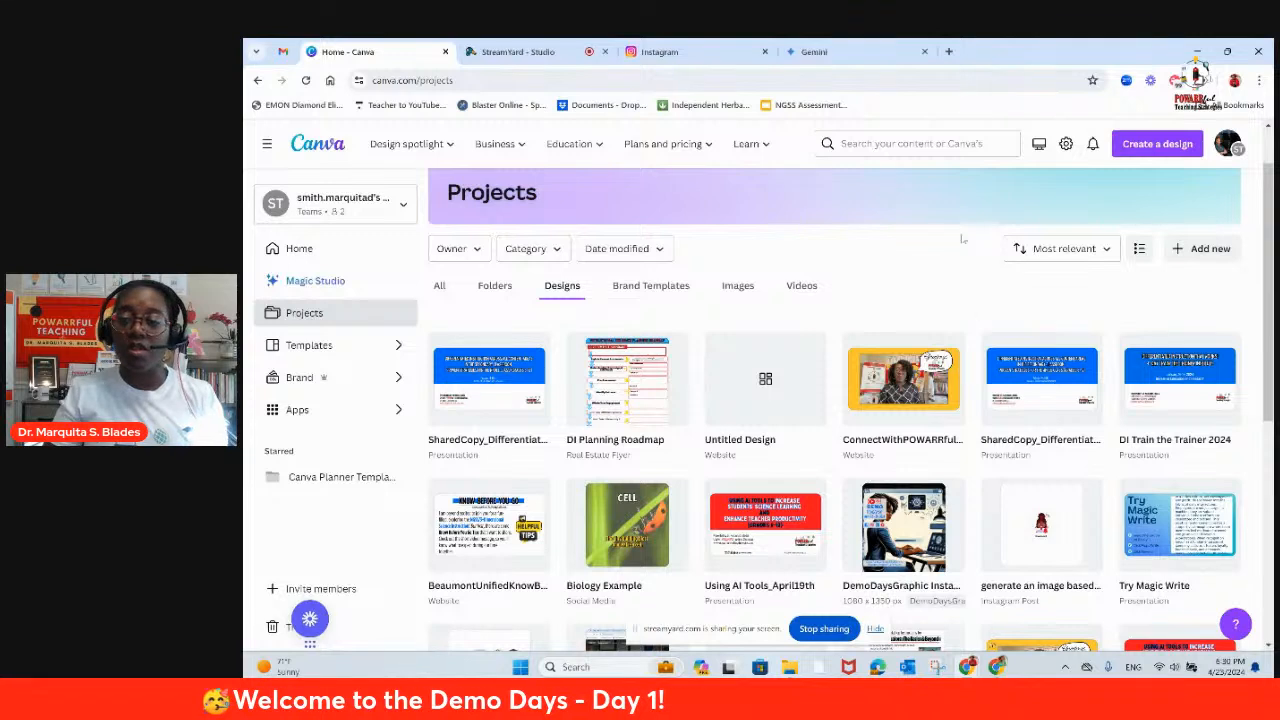
{"action": "left_click", "coordinate": [1168, 146]}
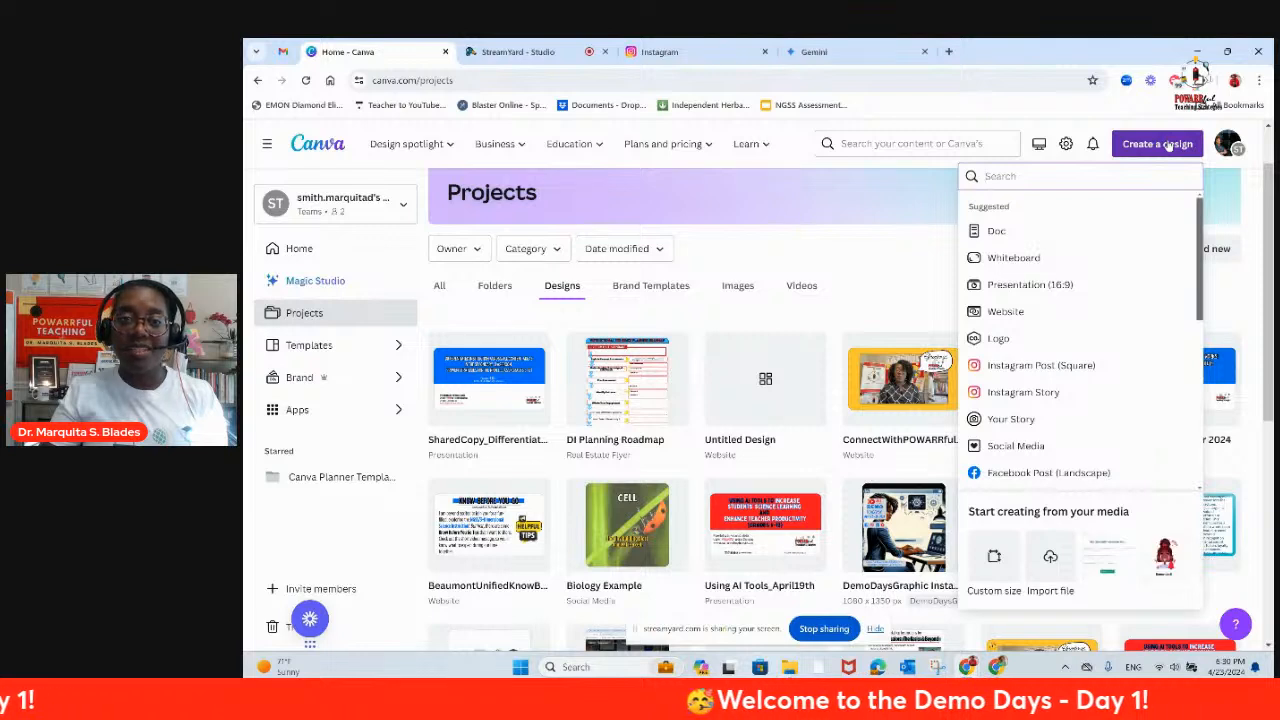
{"action": "left_click", "coordinate": [1050, 366]}
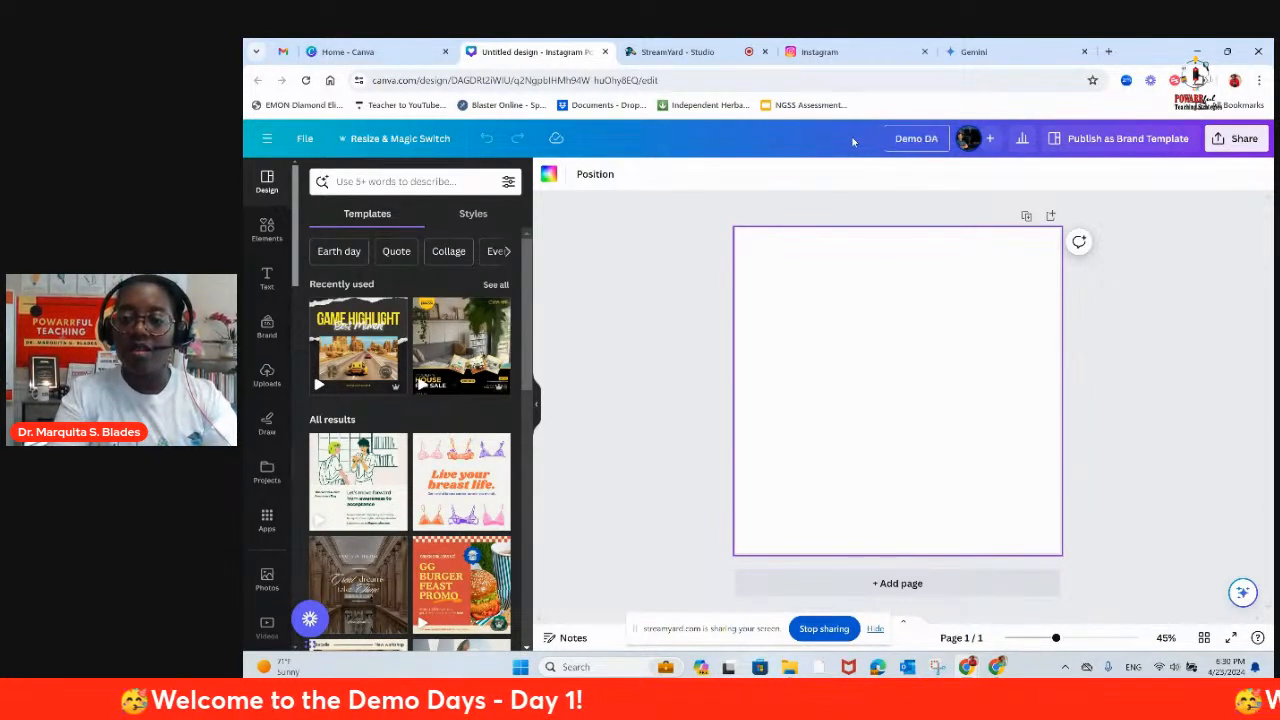
Step: Name the design "Demo Days - Day 2 - Canva Bulk Create" and hide the screen-sharing notice
{"action": "type", "text": "- Day 2"}
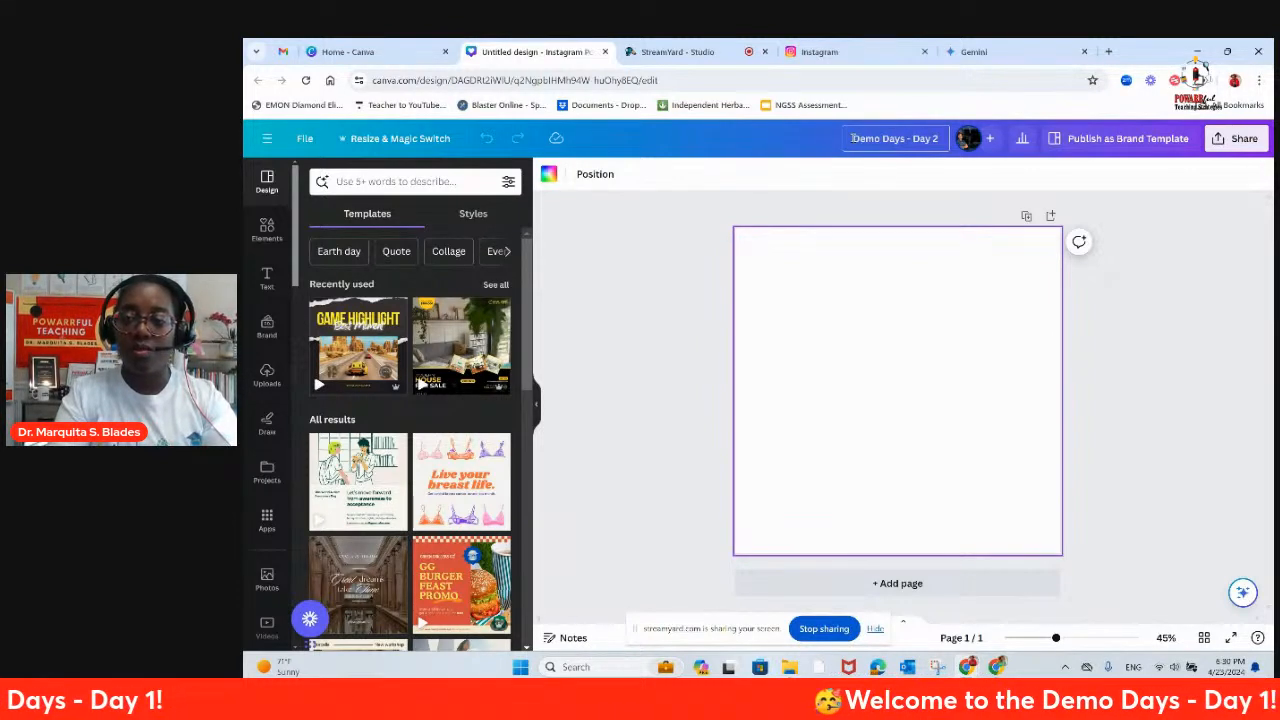
{"action": "type", "text": " -"}
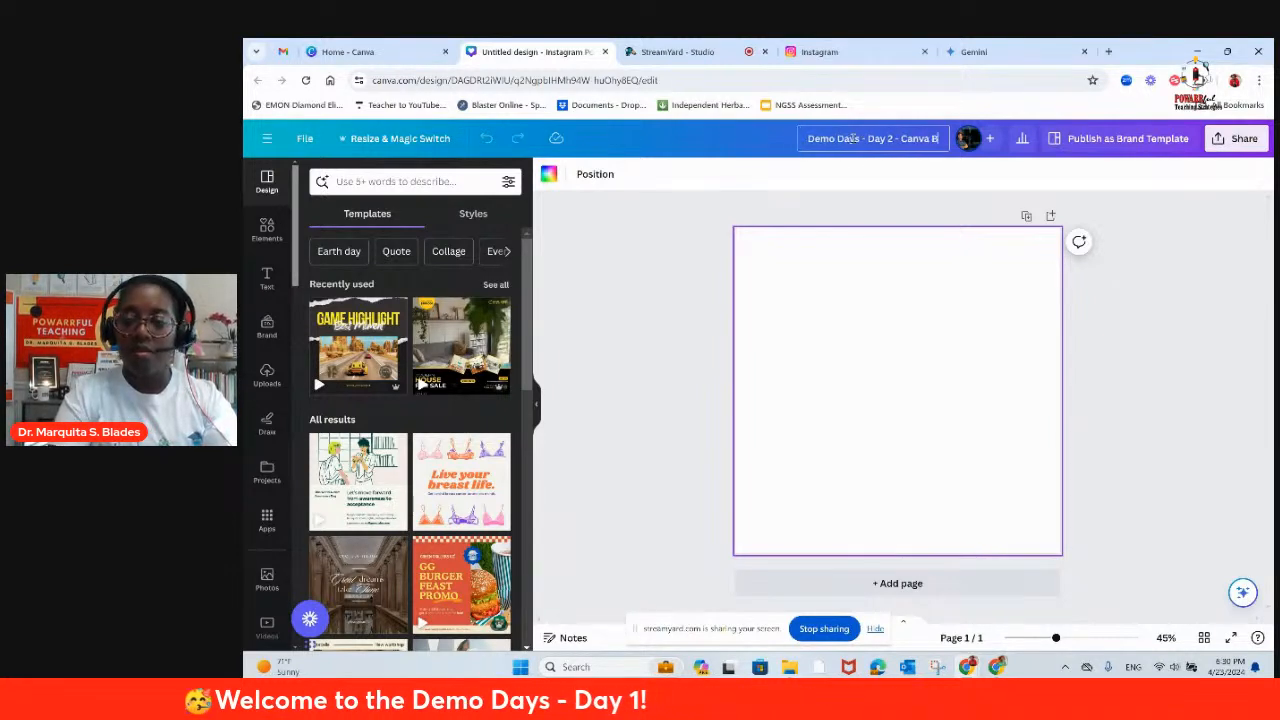
{"action": "type", "text": "Canva Bulk Create"}
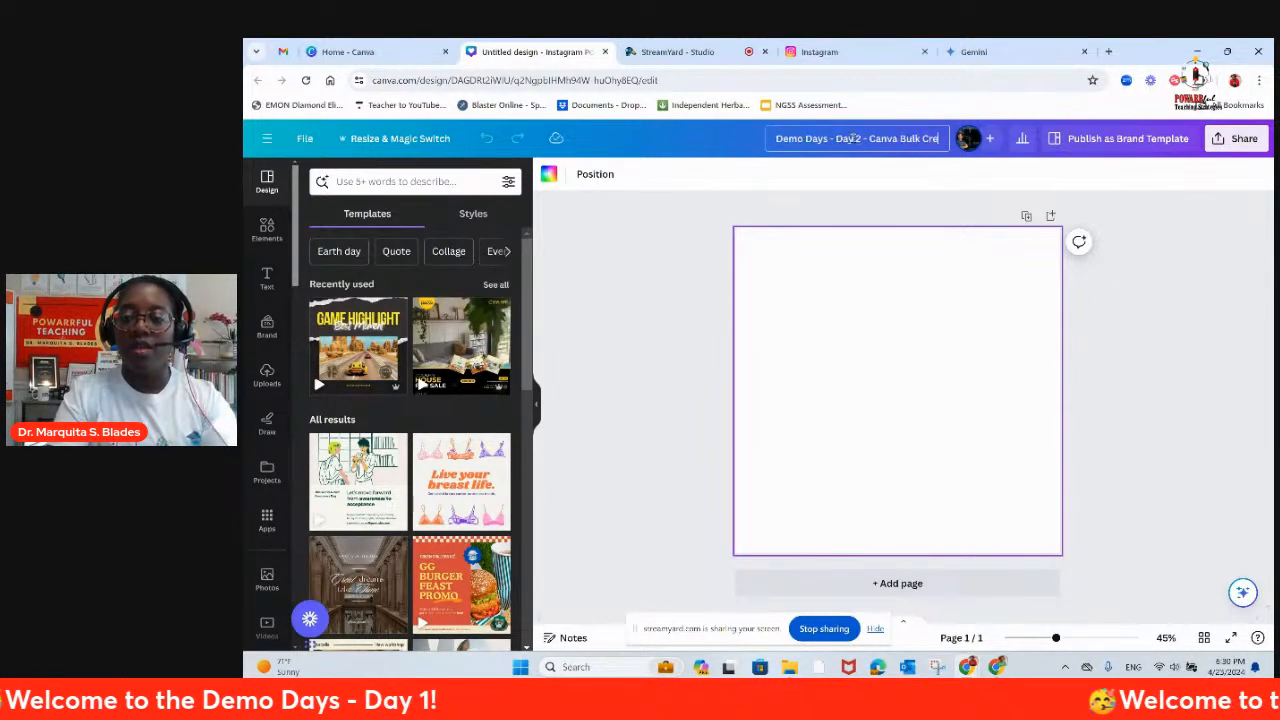
{"action": "left_click", "coordinate": [914, 280]}
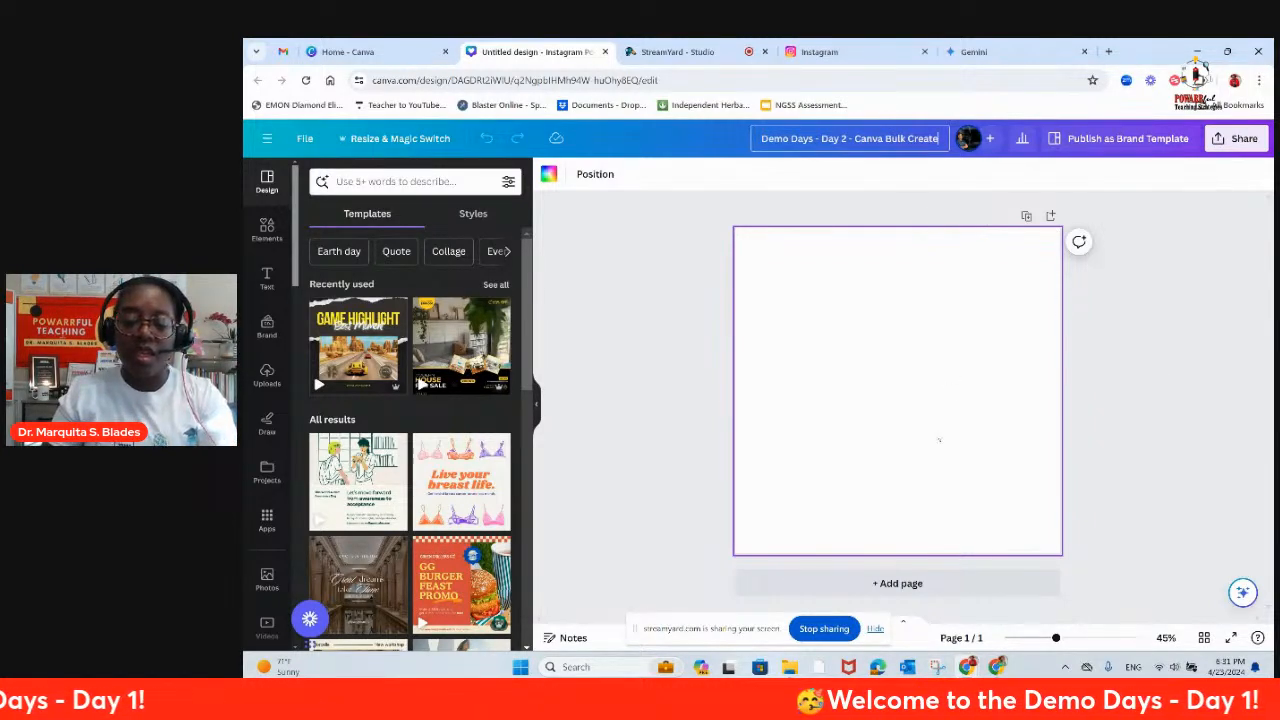
{"action": "left_click", "coordinate": [875, 629]}
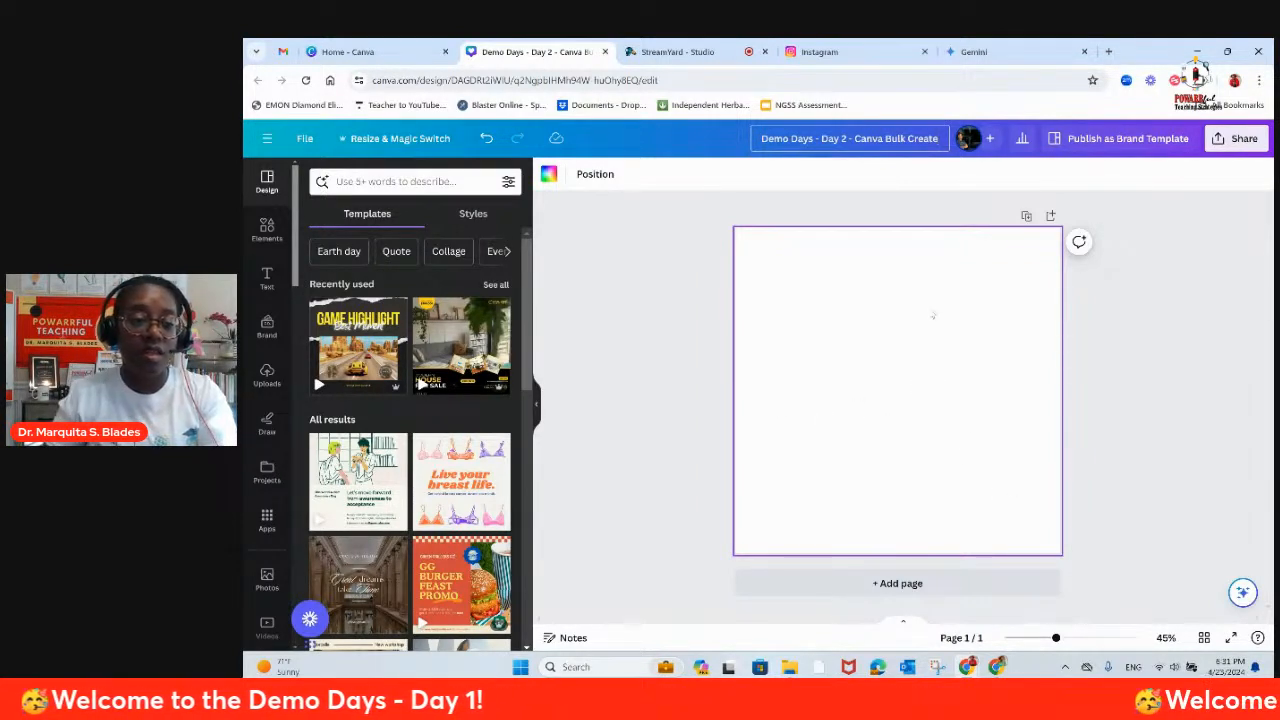
Step: Insert the recently used yellow mushroom photo from the elements and set it as the page background
{"action": "left_click", "coordinate": [266, 229]}
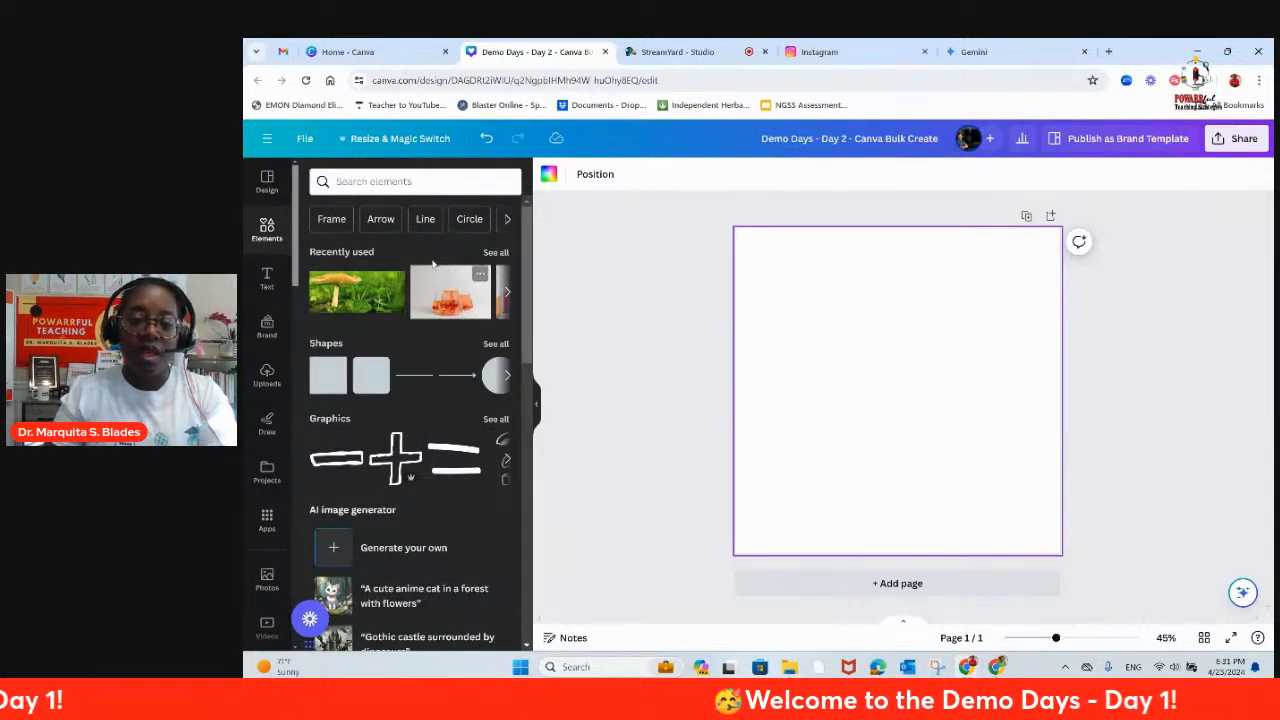
{"action": "left_click", "coordinate": [495, 253]}
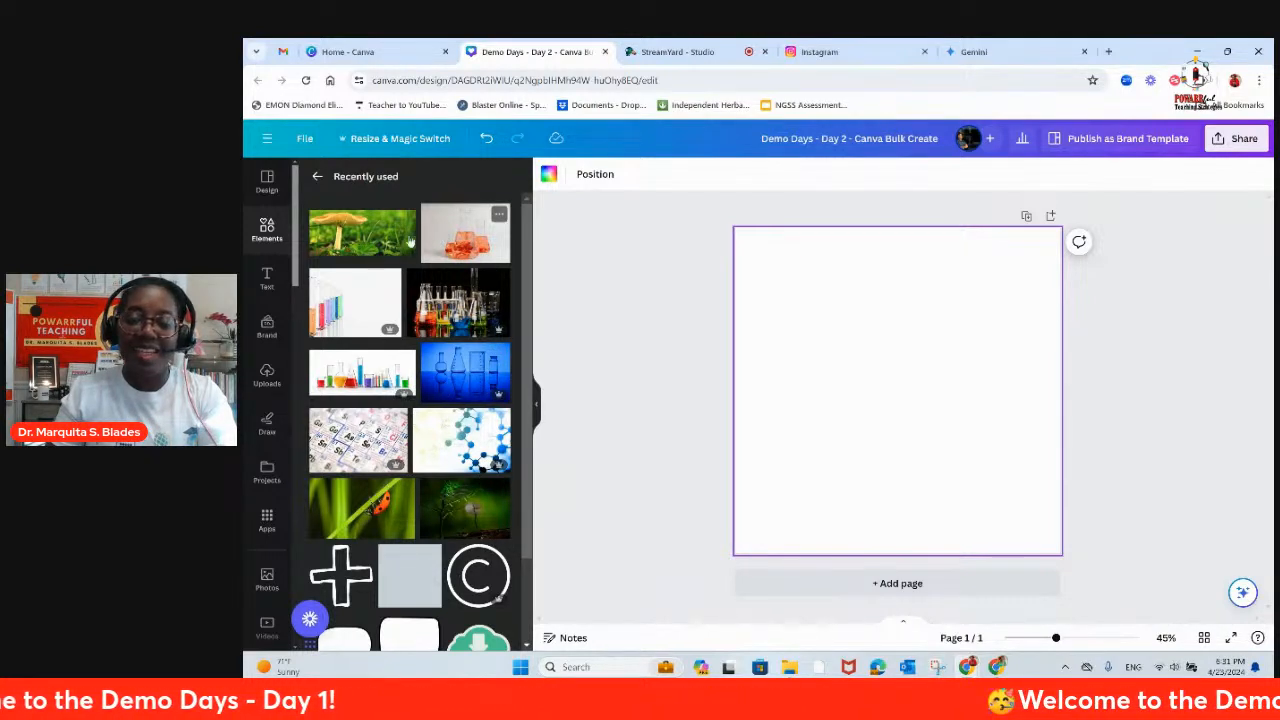
{"action": "left_click", "coordinate": [337, 240]}
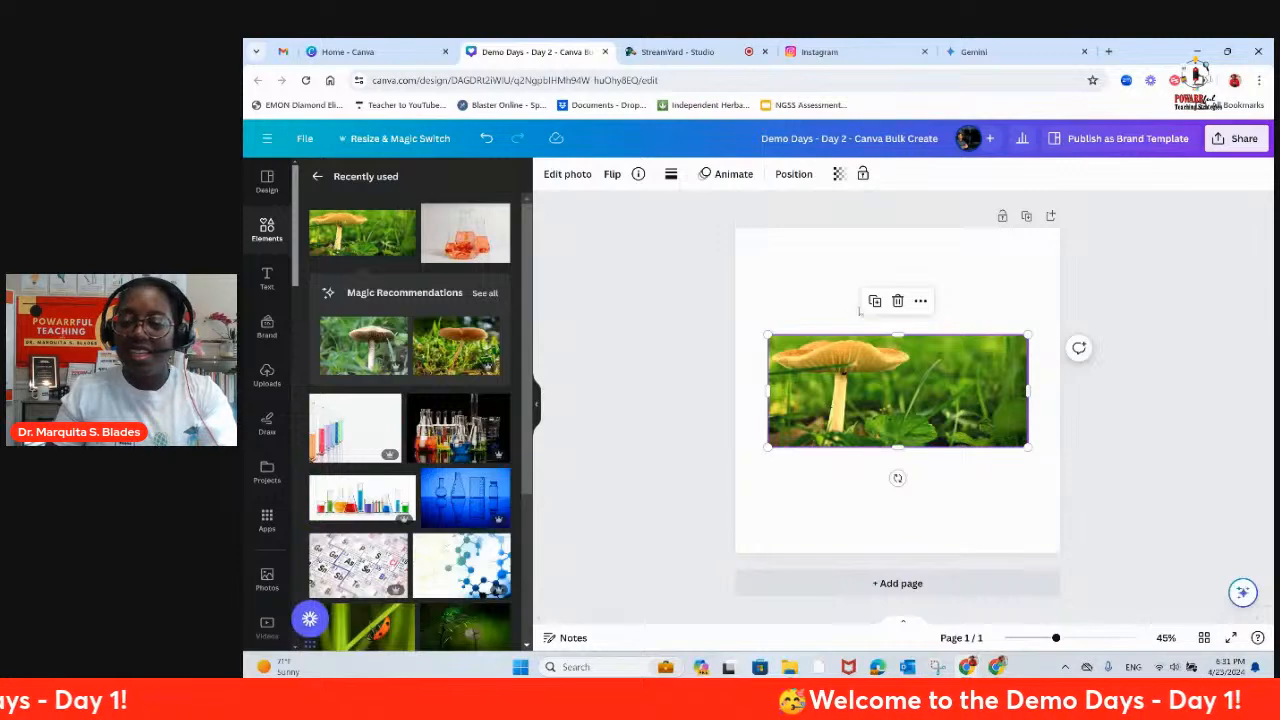
{"action": "left_click", "coordinate": [920, 300]}
{"action": "left_click", "coordinate": [975, 451]}
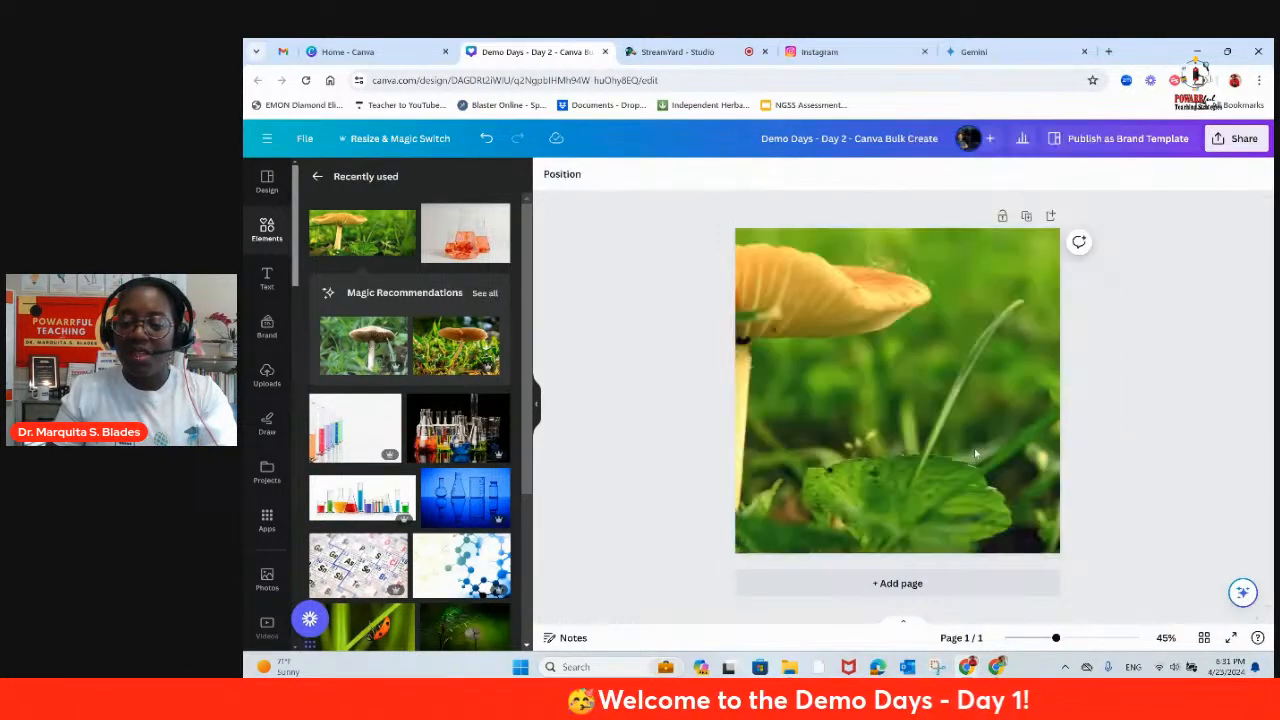
Step: Reposition the background photo's crop so that the mushroom's stem and most of its cap lie within the page
{"action": "double_click", "coordinate": [963, 358]}
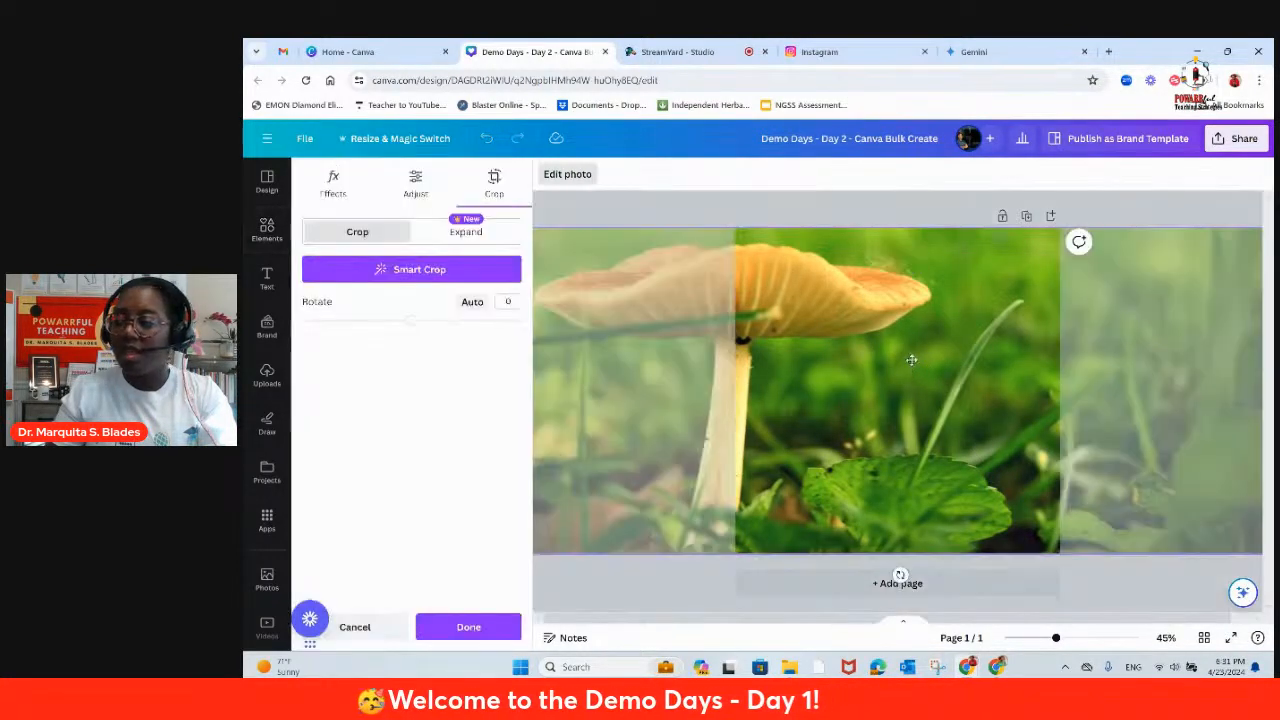
{"action": "left_click_drag", "start_coordinate": [963, 362], "coordinate": [1016, 363]}
{"action": "left_click", "coordinate": [593, 266]}
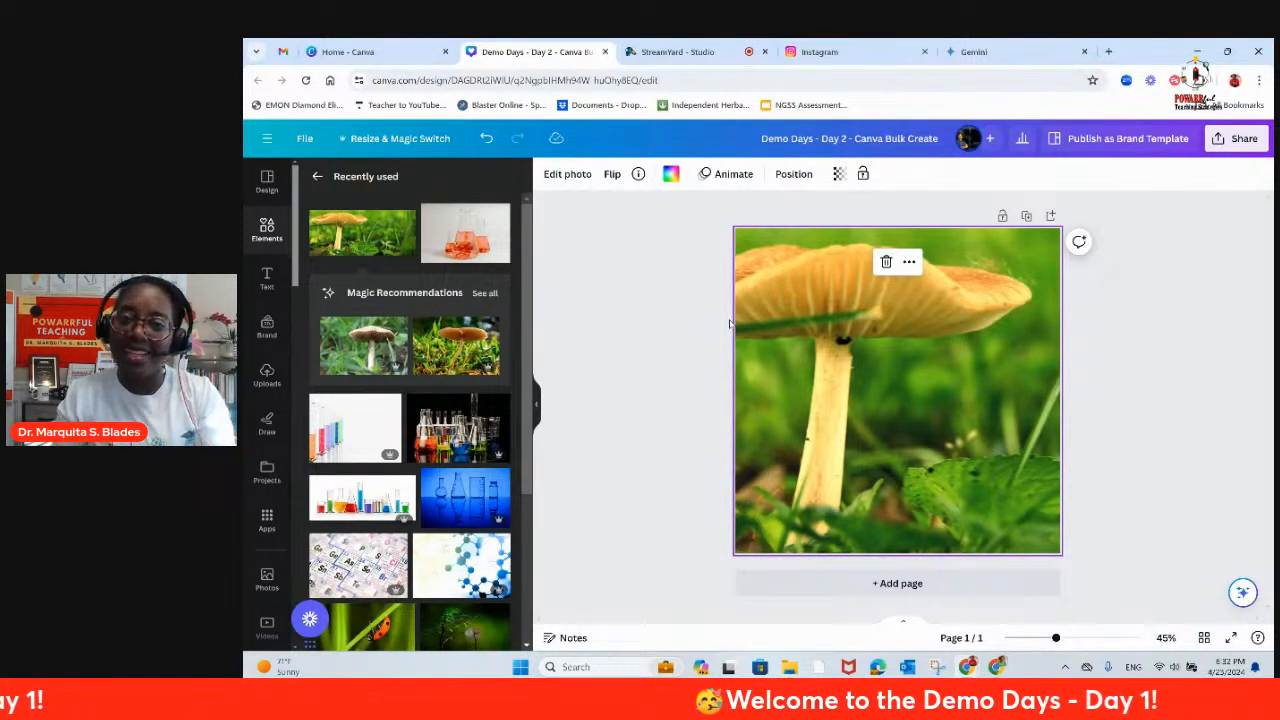
Step: Add a brand-styled TITLES text box over the mushroom cap and widen it on both sides
{"action": "left_click", "coordinate": [267, 278]}
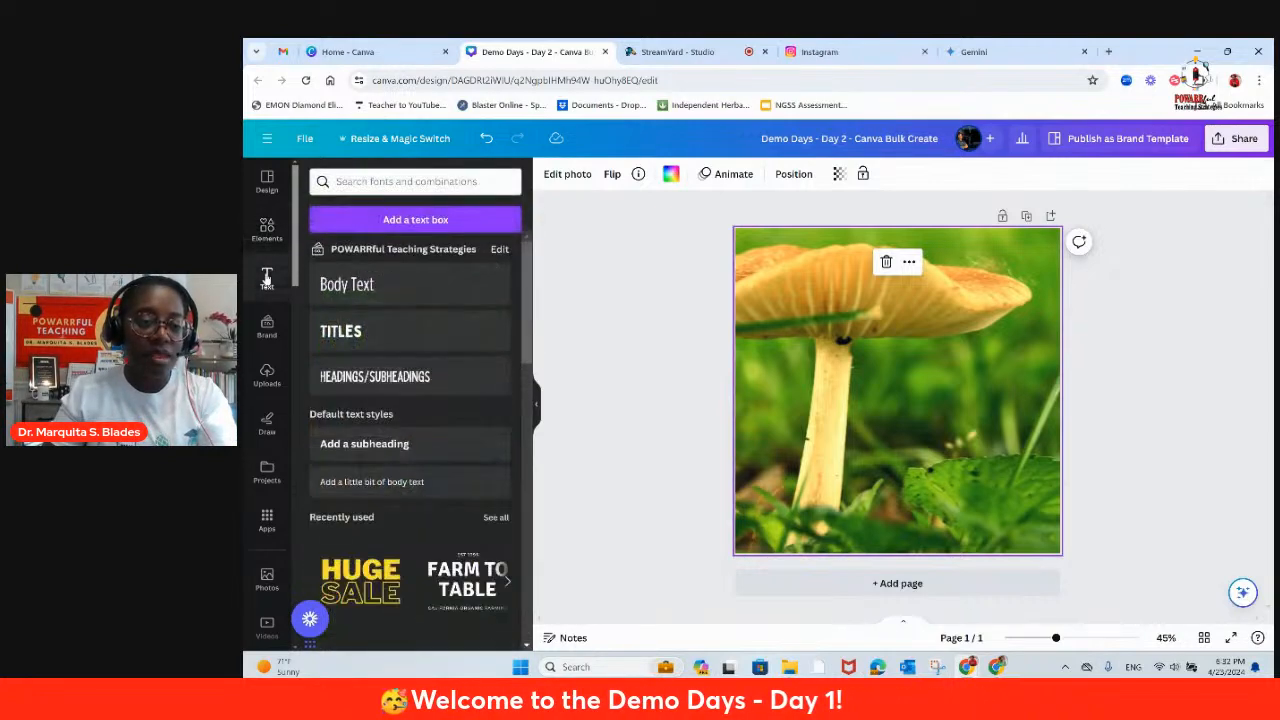
{"action": "left_click", "coordinate": [345, 331]}
{"action": "left_click_drag", "start_coordinate": [898, 391], "coordinate": [875, 261]}
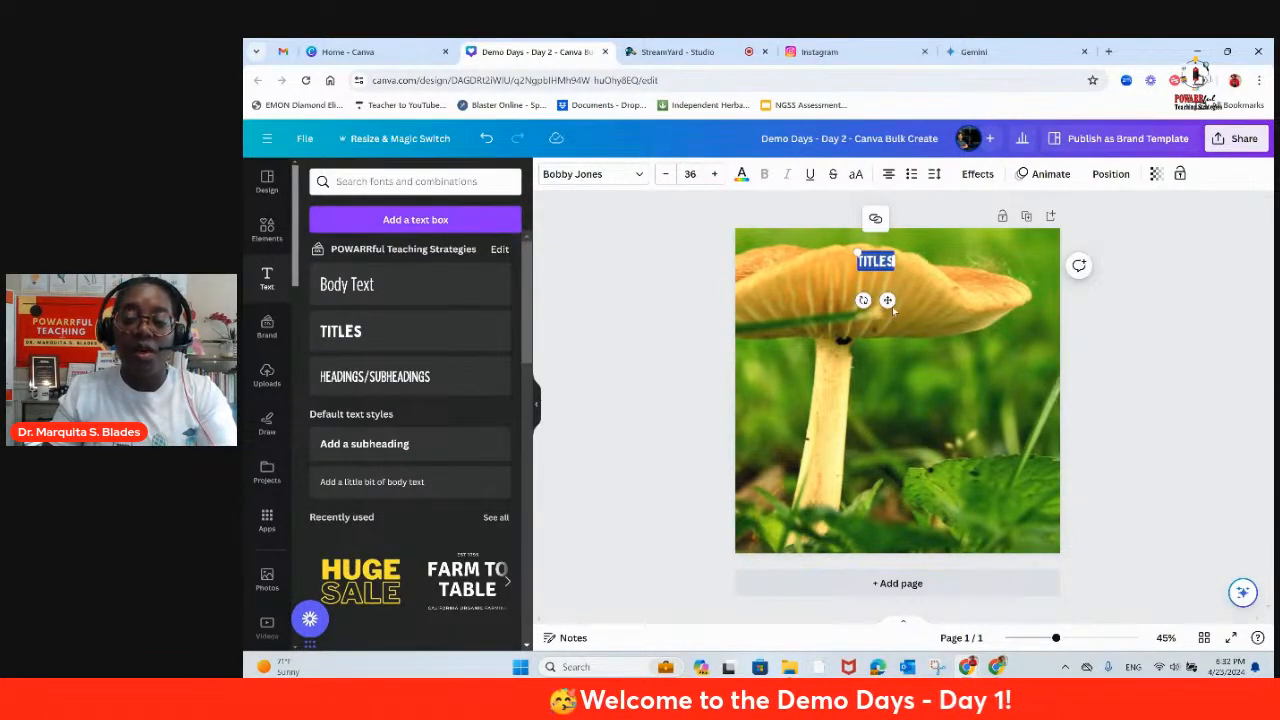
{"action": "left_click_drag", "start_coordinate": [888, 302], "coordinate": [897, 320]}
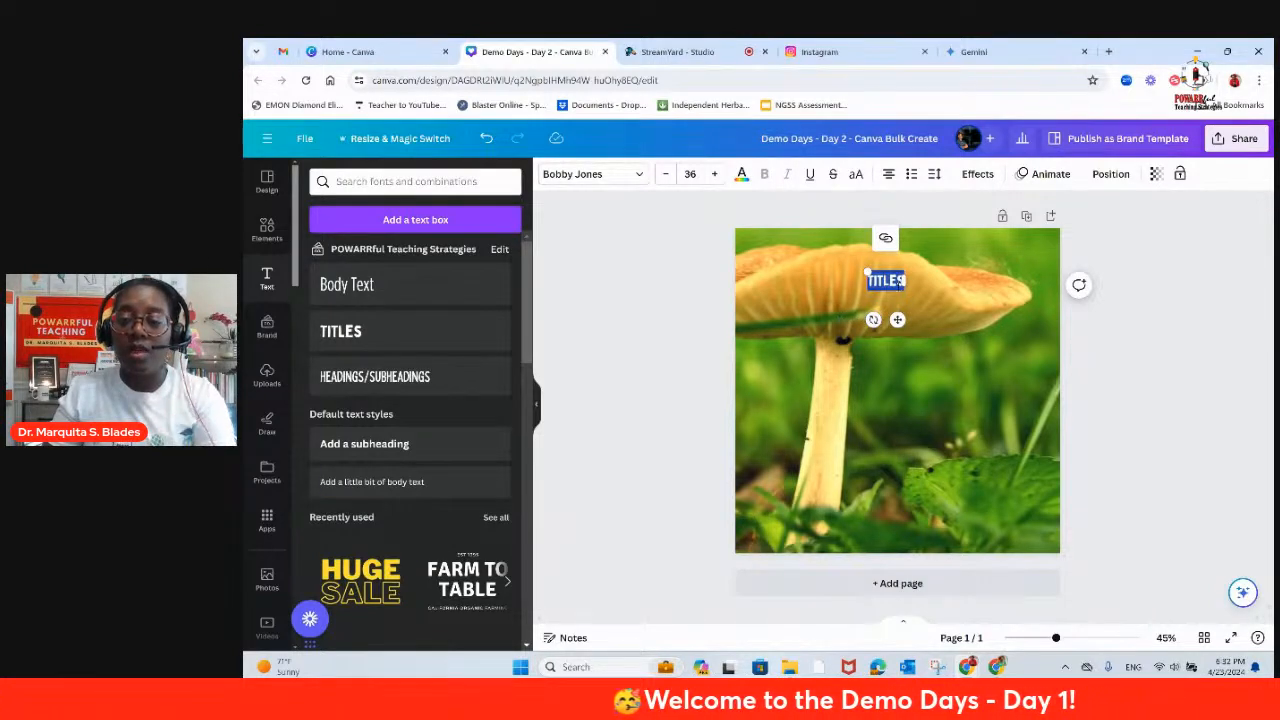
{"action": "left_click_drag", "start_coordinate": [911, 280], "coordinate": [955, 280]}
{"action": "left_click_drag", "start_coordinate": [866, 280], "coordinate": [816, 280]}
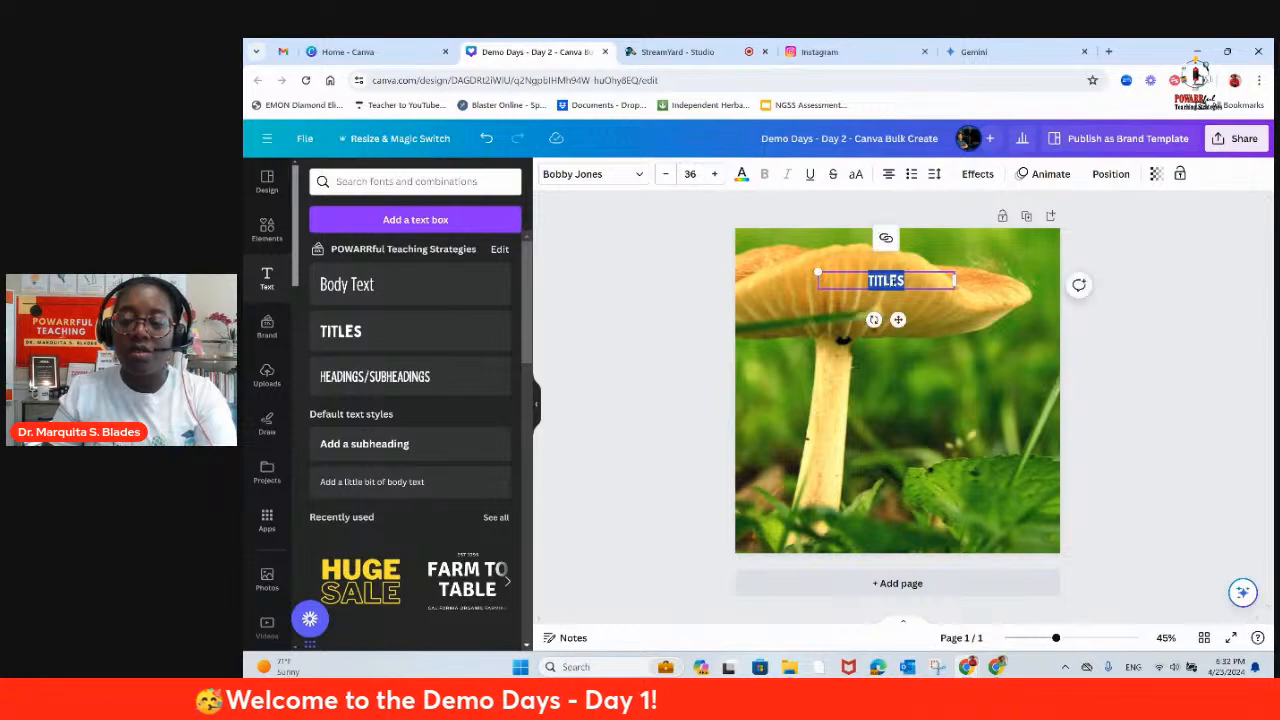
Step: Set the title's font size to 100 and nudge the text box slightly upward on the mushroom cap
{"action": "left_click", "coordinate": [714, 174]}
{"action": "left_click", "coordinate": [714, 174]}
{"action": "left_click", "coordinate": [714, 174]}
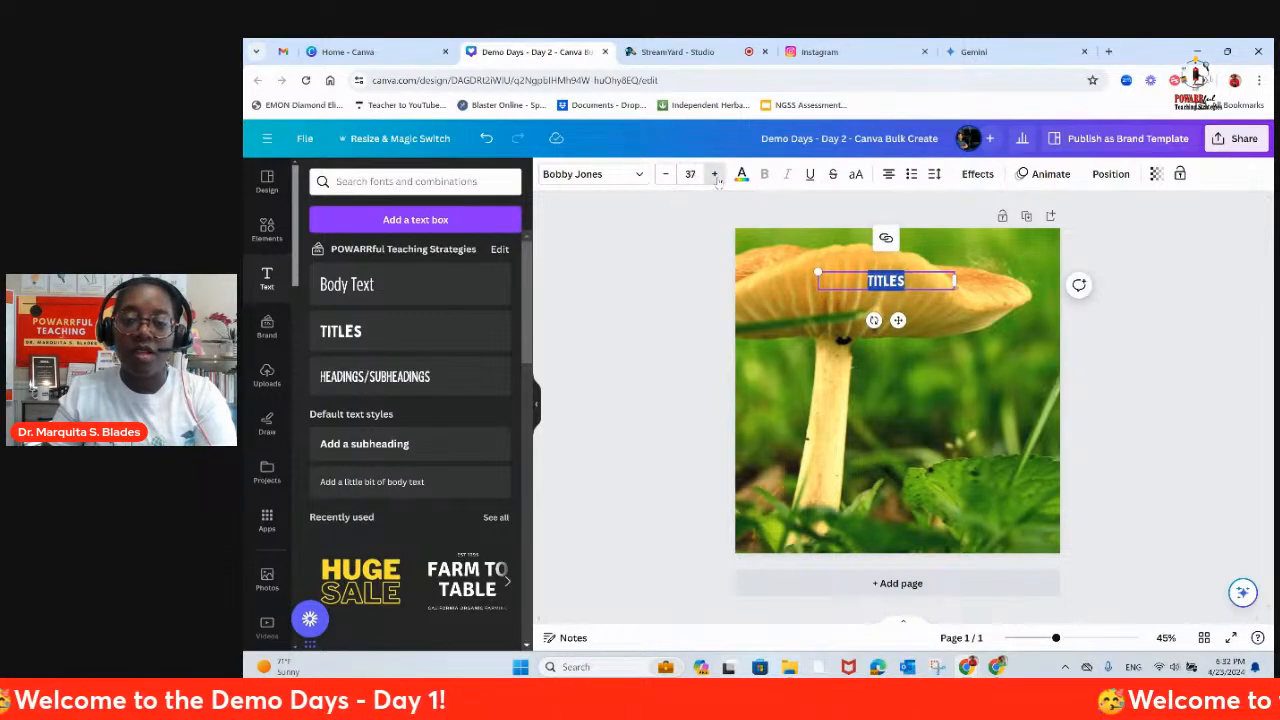
{"action": "left_click", "coordinate": [714, 174]}
{"action": "left_click", "coordinate": [714, 174]}
{"action": "left_click", "coordinate": [714, 174]}
{"action": "left_click", "coordinate": [690, 174]}
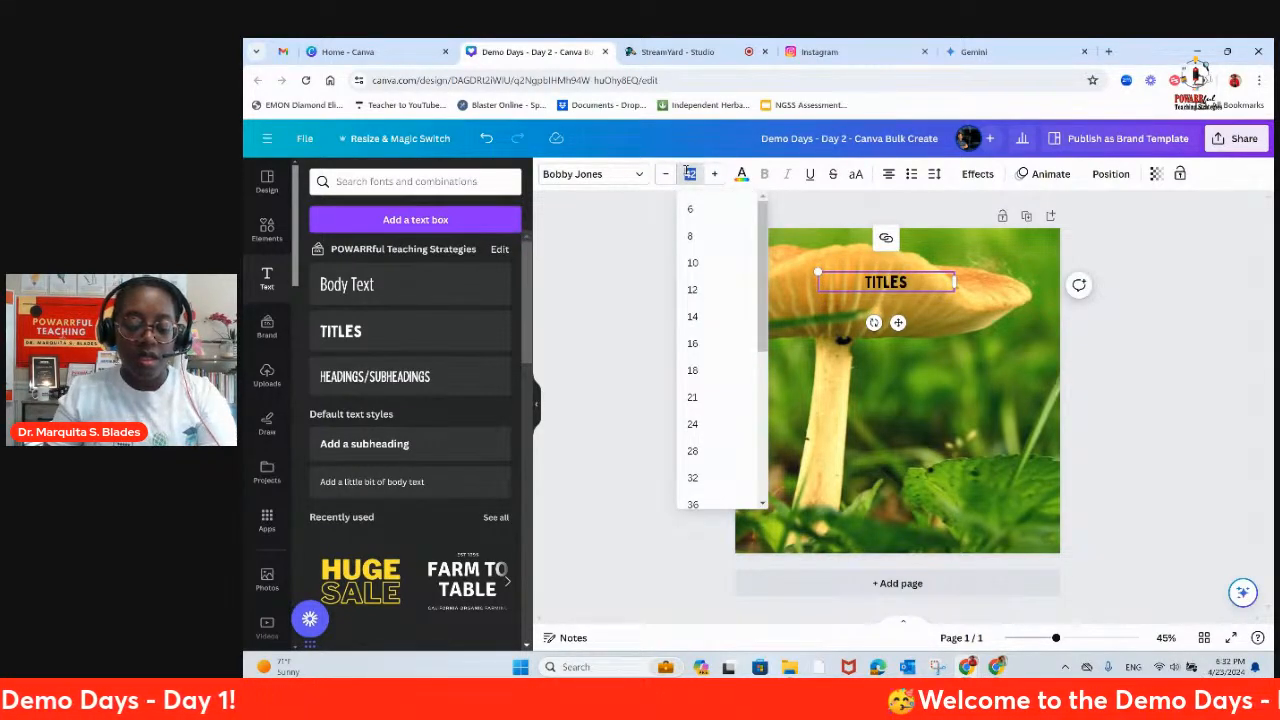
{"action": "type", "text": "100"}
{"action": "key", "text": "Return"}
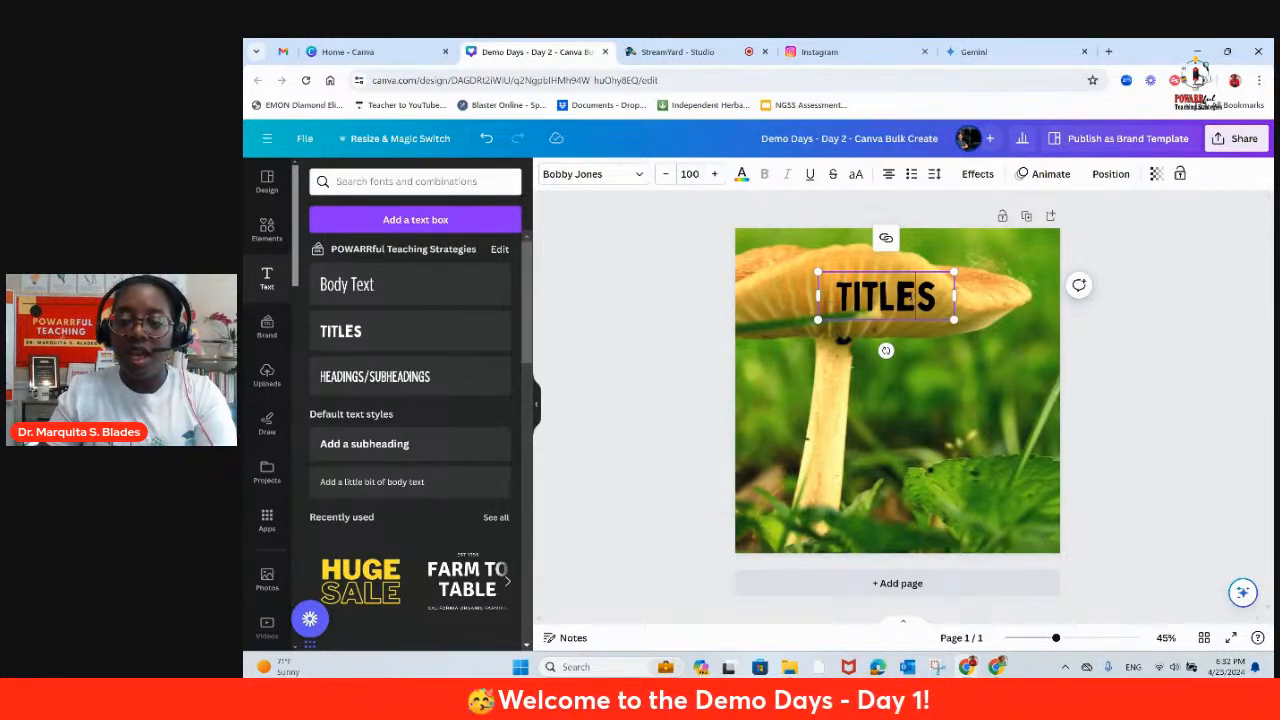
{"action": "left_click", "coordinate": [1136, 337]}
{"action": "left_click_drag", "start_coordinate": [913, 310], "coordinate": [914, 299]}
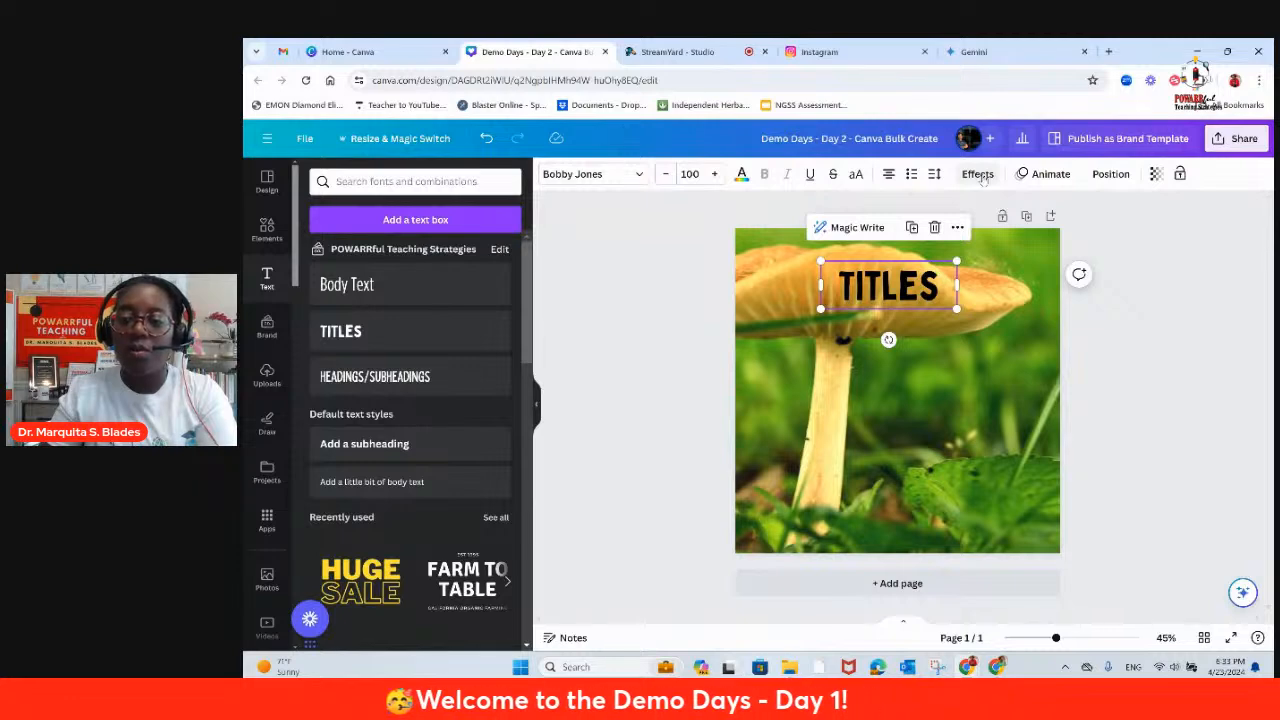
{"action": "left_click", "coordinate": [978, 174]}
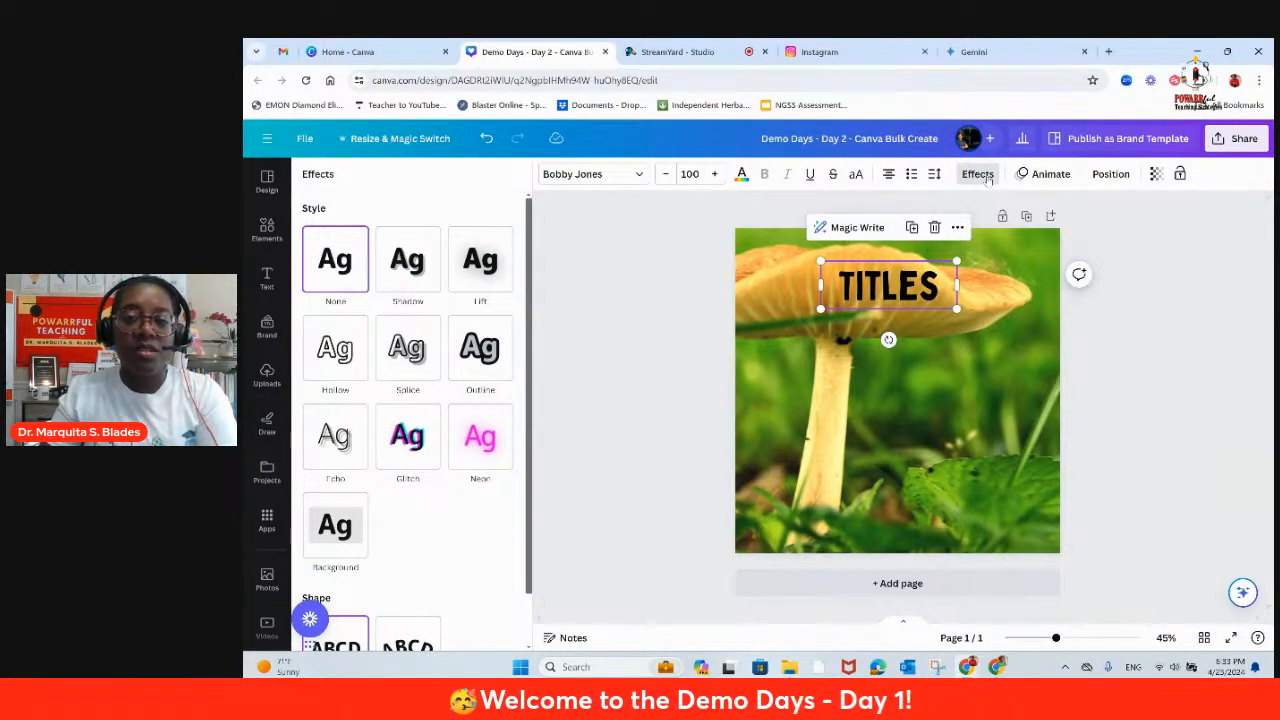
{"action": "left_click", "coordinate": [948, 282]}
{"action": "left_click", "coordinate": [946, 284]}
{"action": "left_click", "coordinate": [975, 325]}
{"action": "left_click", "coordinate": [890, 286]}
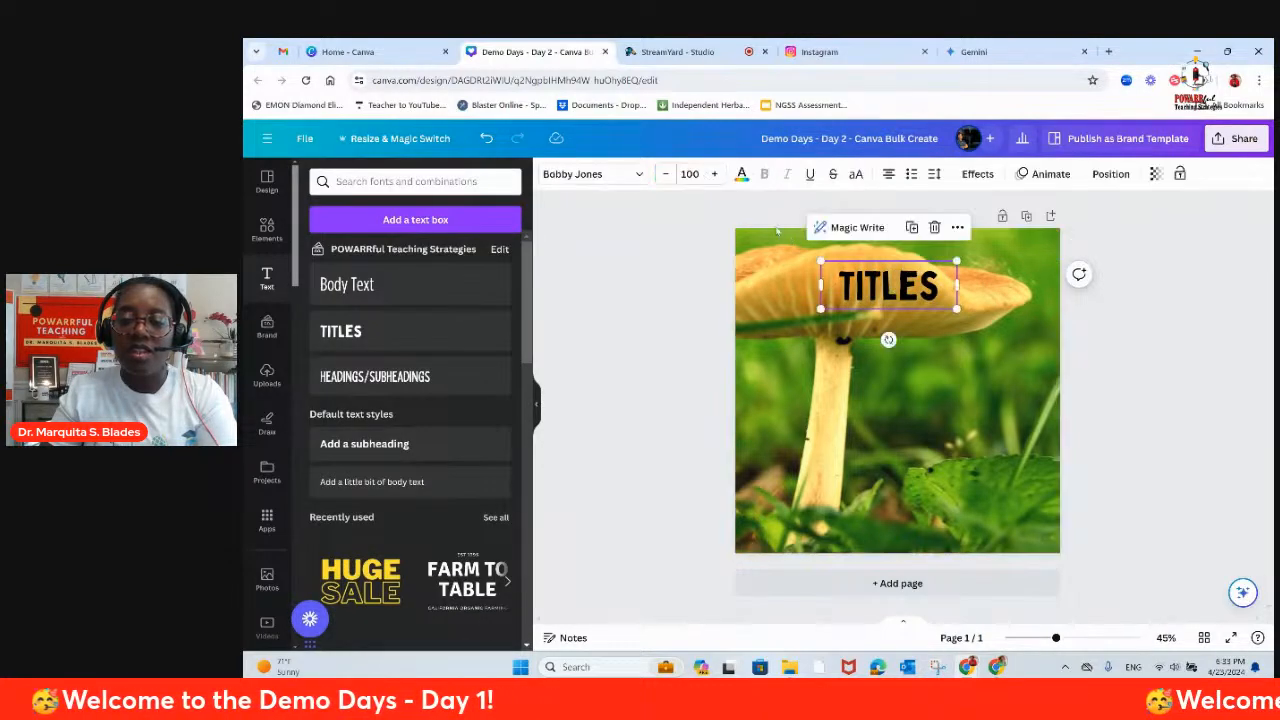
Step: Make the title text white with a black Outline effect, and move it slightly higher on the page
{"action": "left_click", "coordinate": [741, 174]}
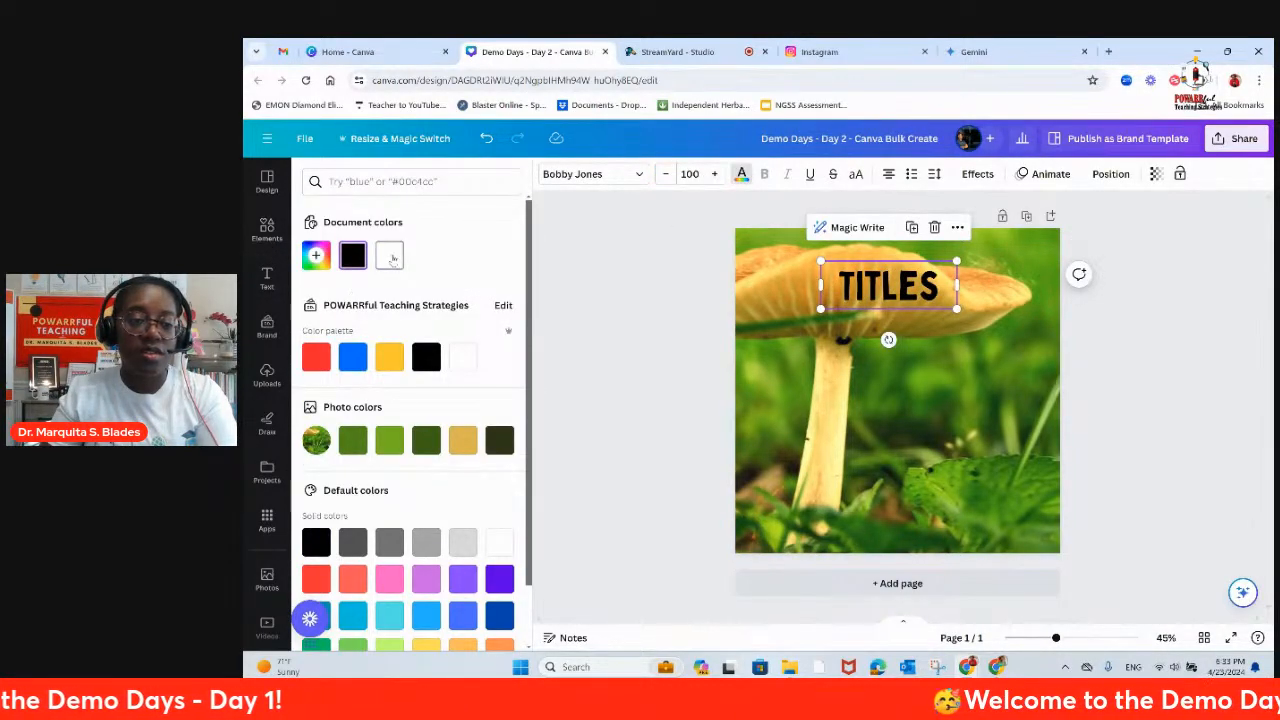
{"action": "left_click", "coordinate": [975, 175]}
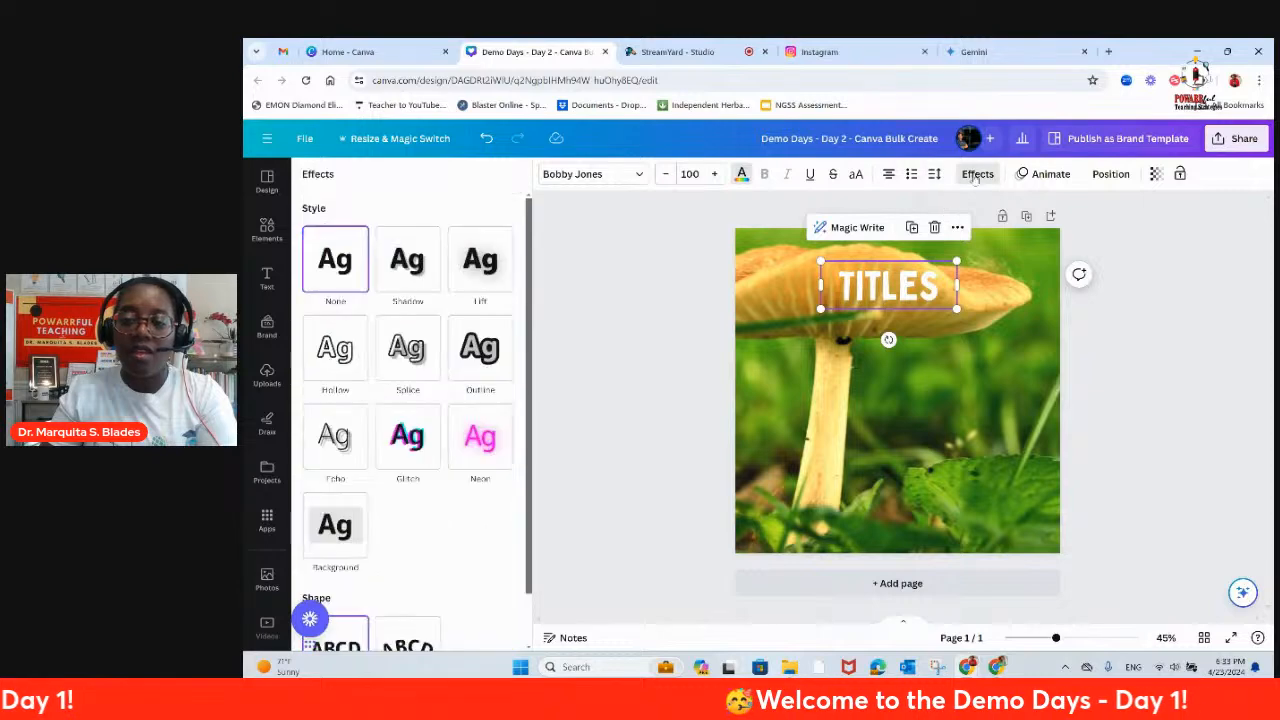
{"action": "left_click", "coordinate": [481, 355]}
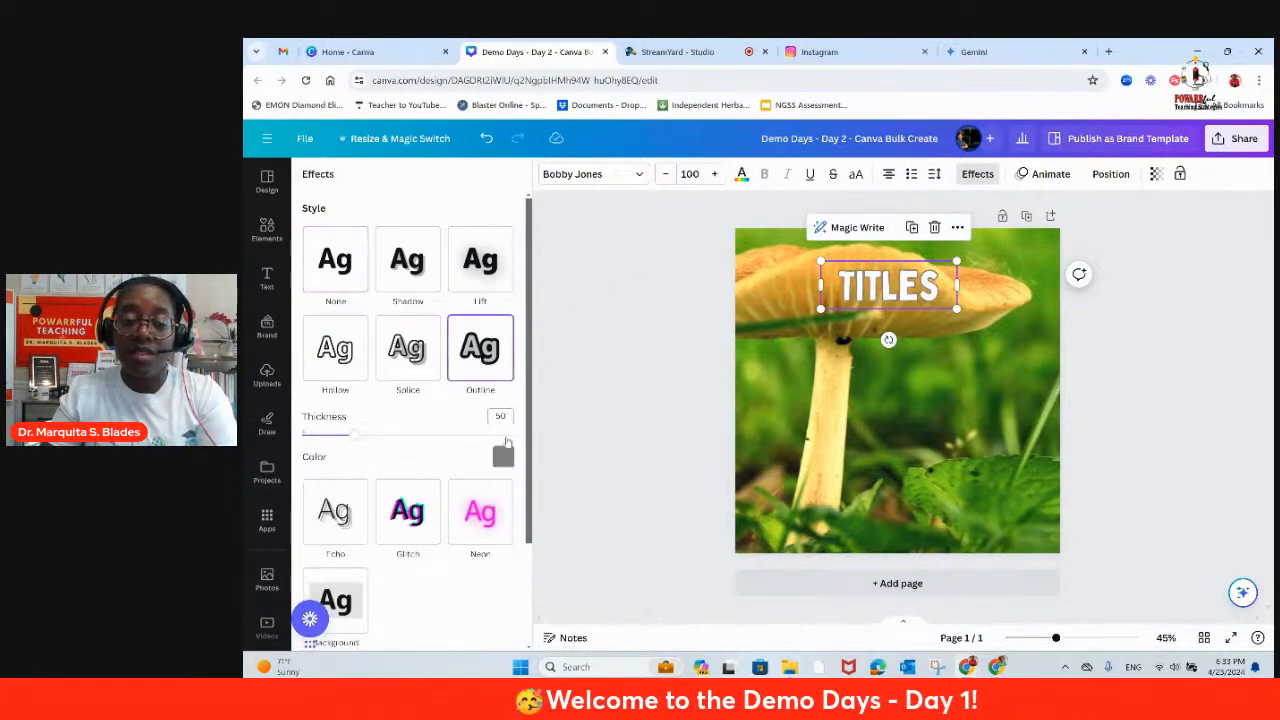
{"action": "left_click", "coordinate": [504, 457]}
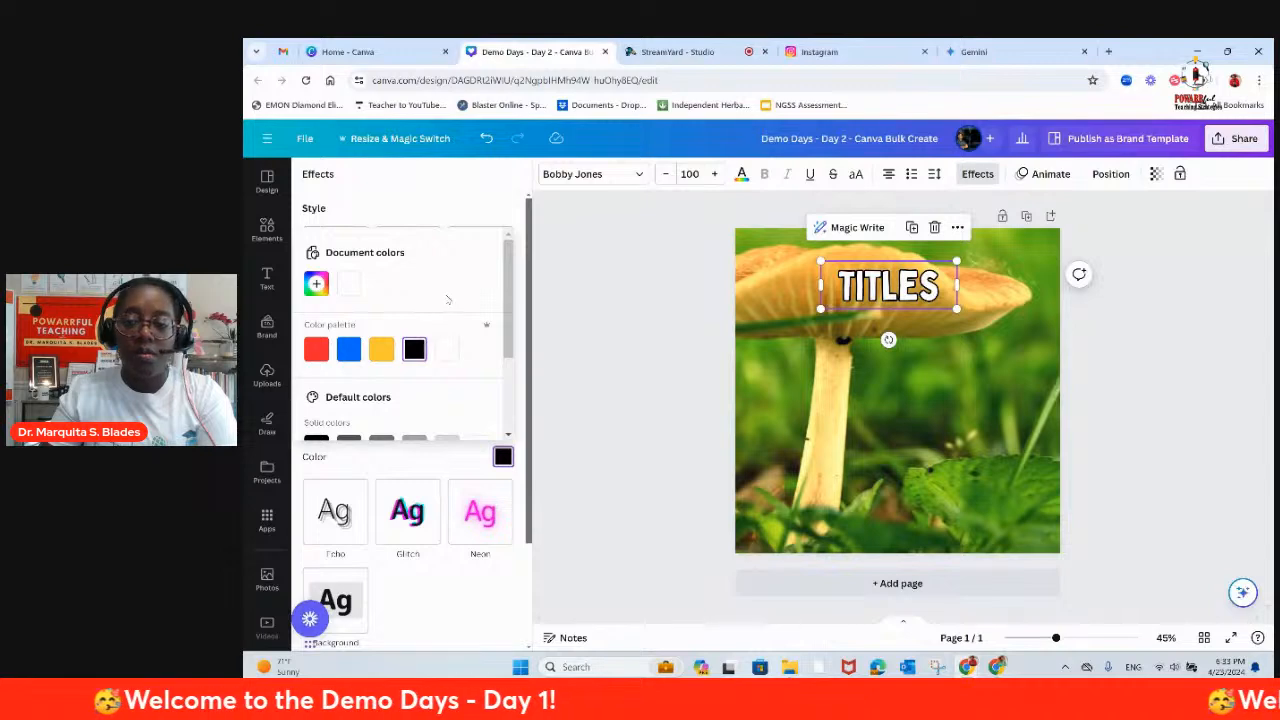
{"action": "scroll", "coordinate": [438, 324], "scroll_direction": "down", "scroll_amount": 2}
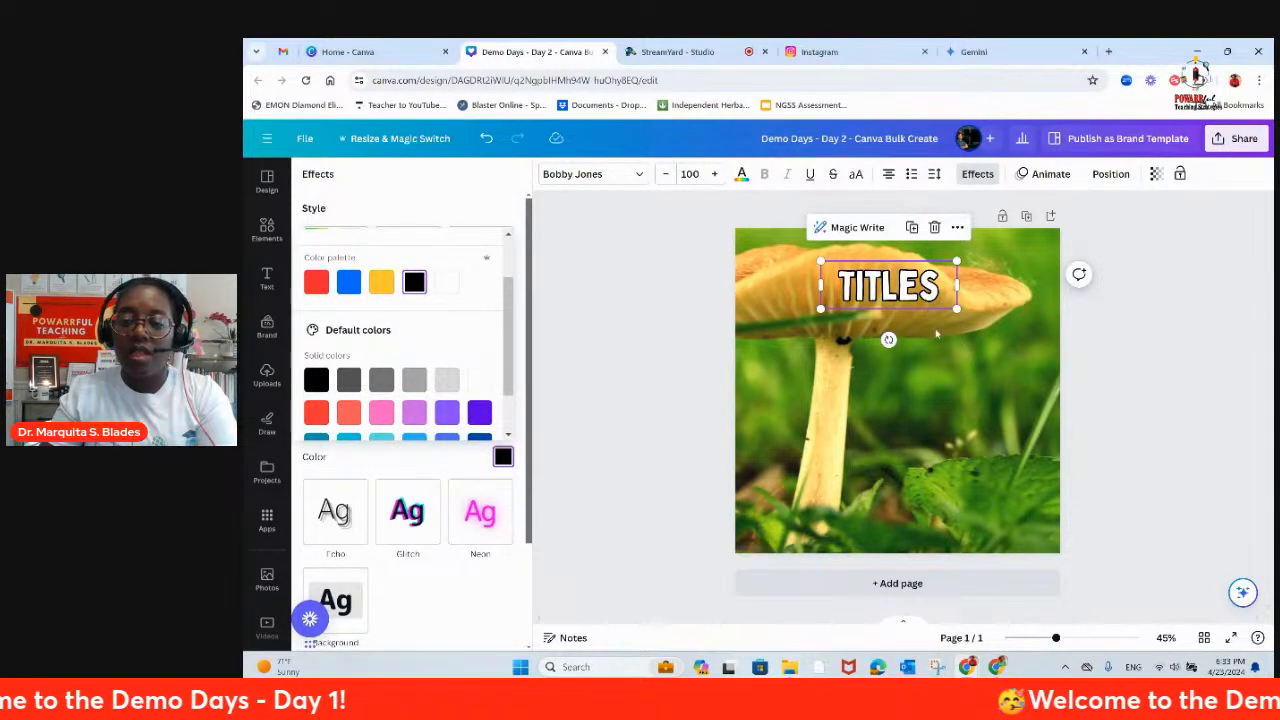
{"action": "left_click", "coordinate": [925, 321]}
{"action": "left_click_drag", "start_coordinate": [908, 299], "coordinate": [908, 289]}
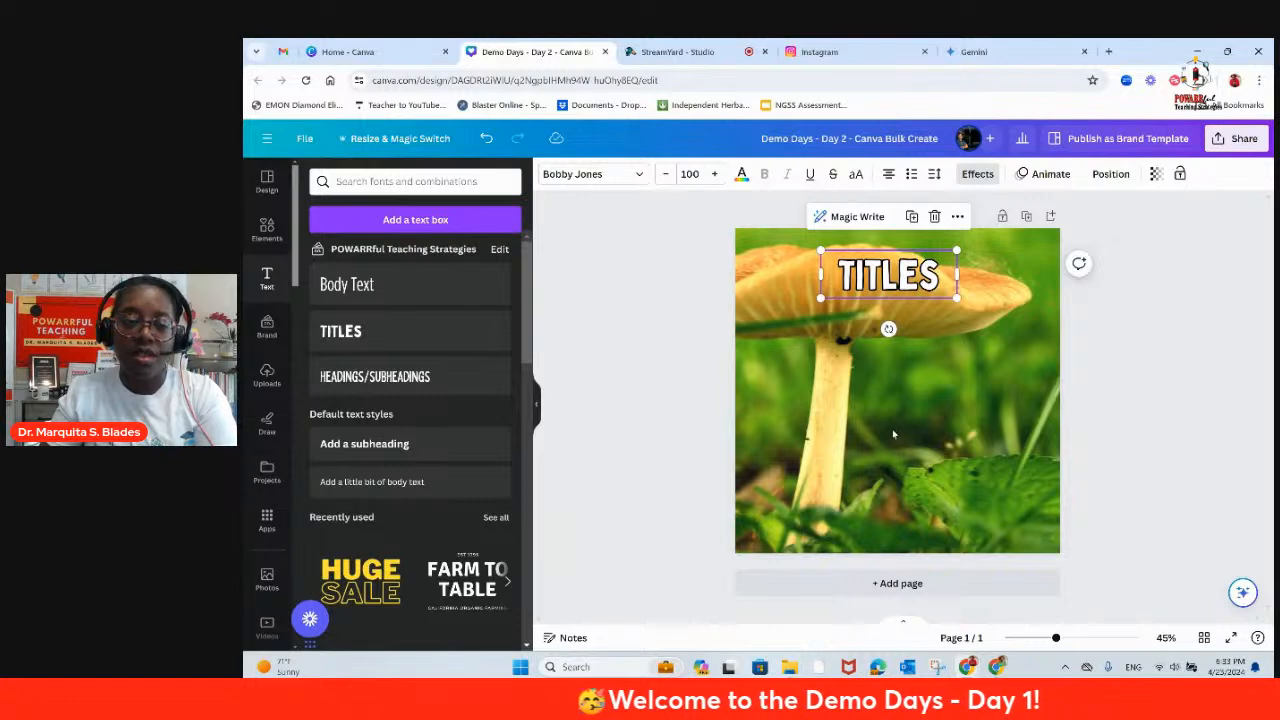
Step: Add a brand-styled Body Text box below the title and format it bold at font size 65
{"action": "left_click", "coordinate": [364, 287]}
{"action": "left_click_drag", "start_coordinate": [902, 349], "coordinate": [906, 444]}
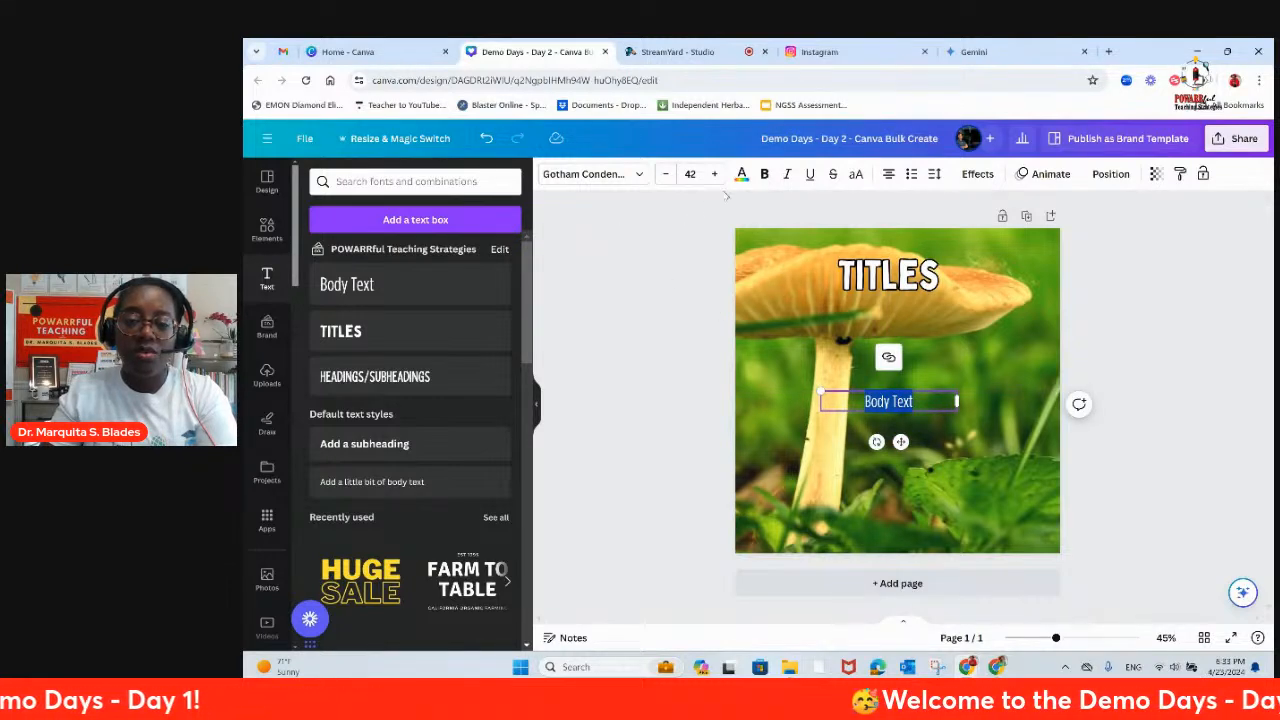
{"action": "left_click", "coordinate": [690, 174]}
{"action": "left_click", "coordinate": [690, 174]}
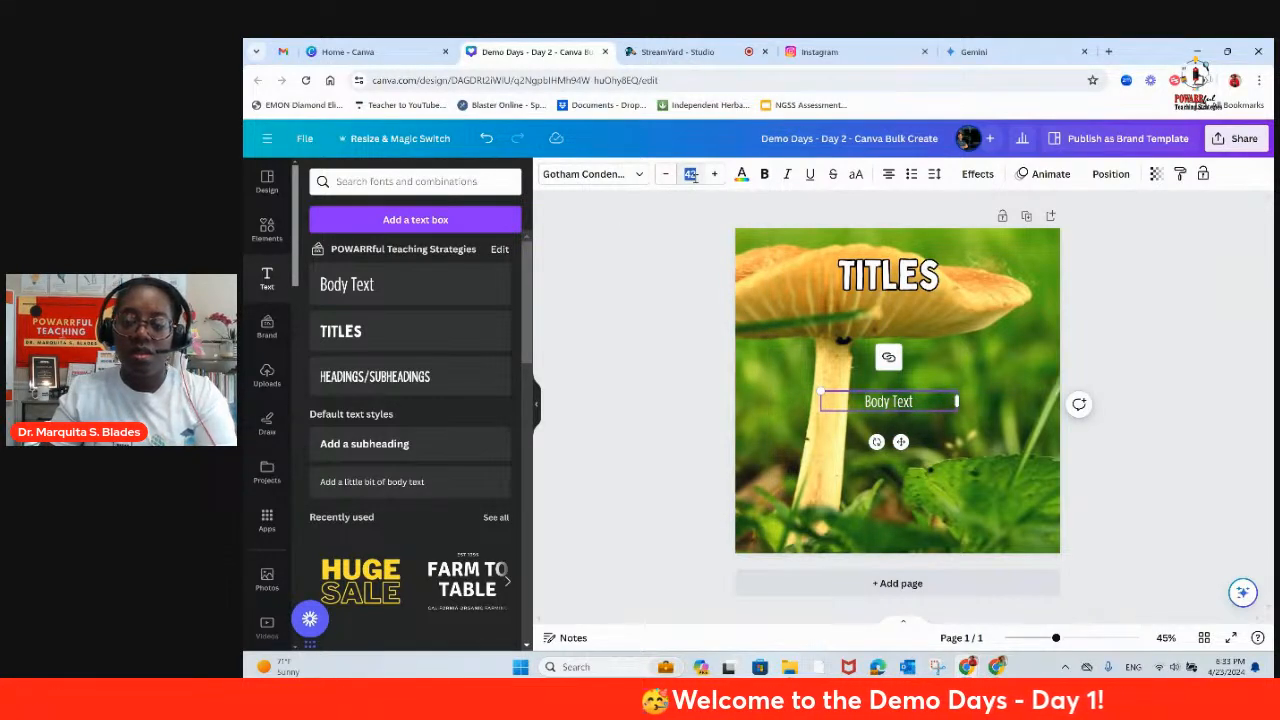
{"action": "key", "text": "Return"}
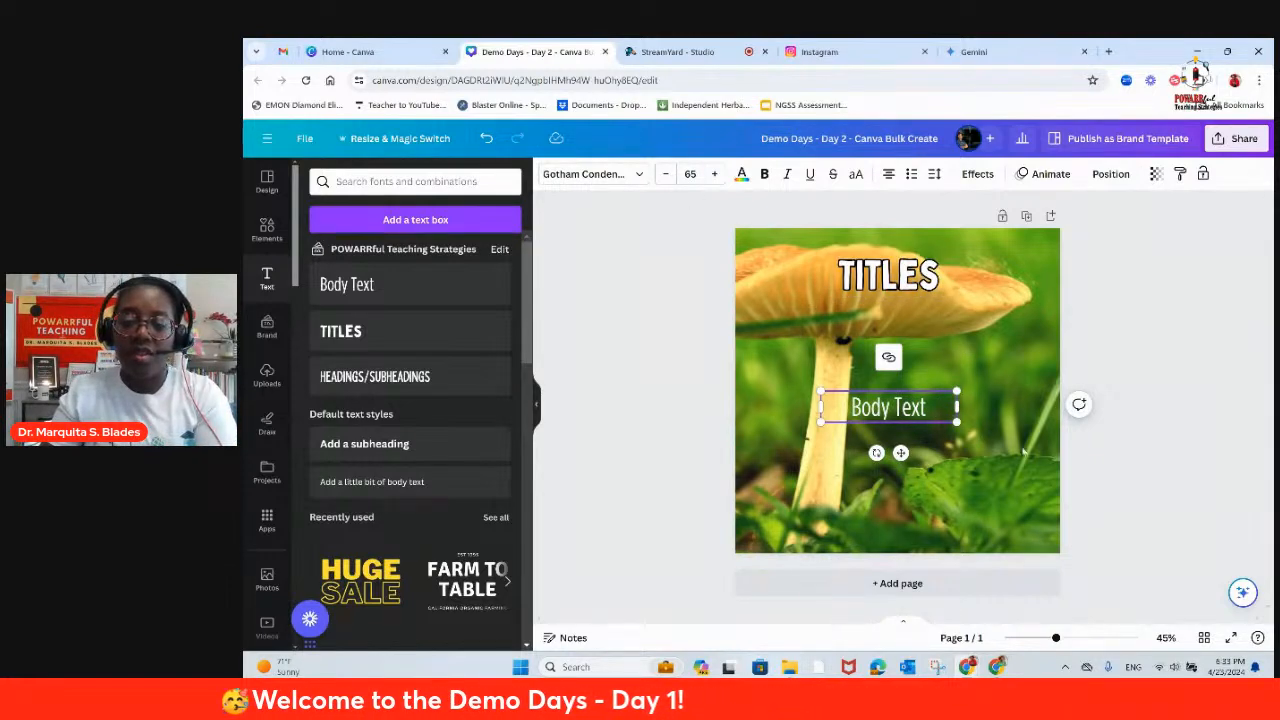
{"action": "key", "text": "ctrl+b"}
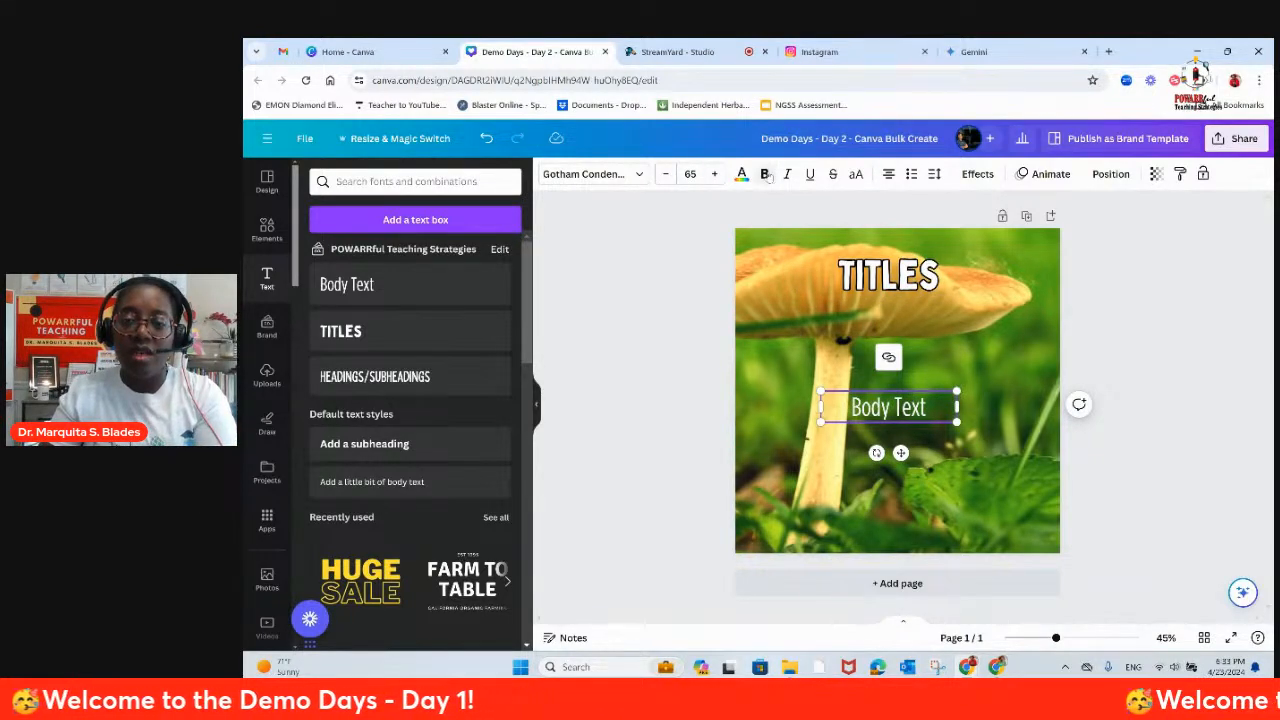
Step: Apply a black Outline effect to the body text and nudge its text box slightly to the left
{"action": "left_click", "coordinate": [977, 174]}
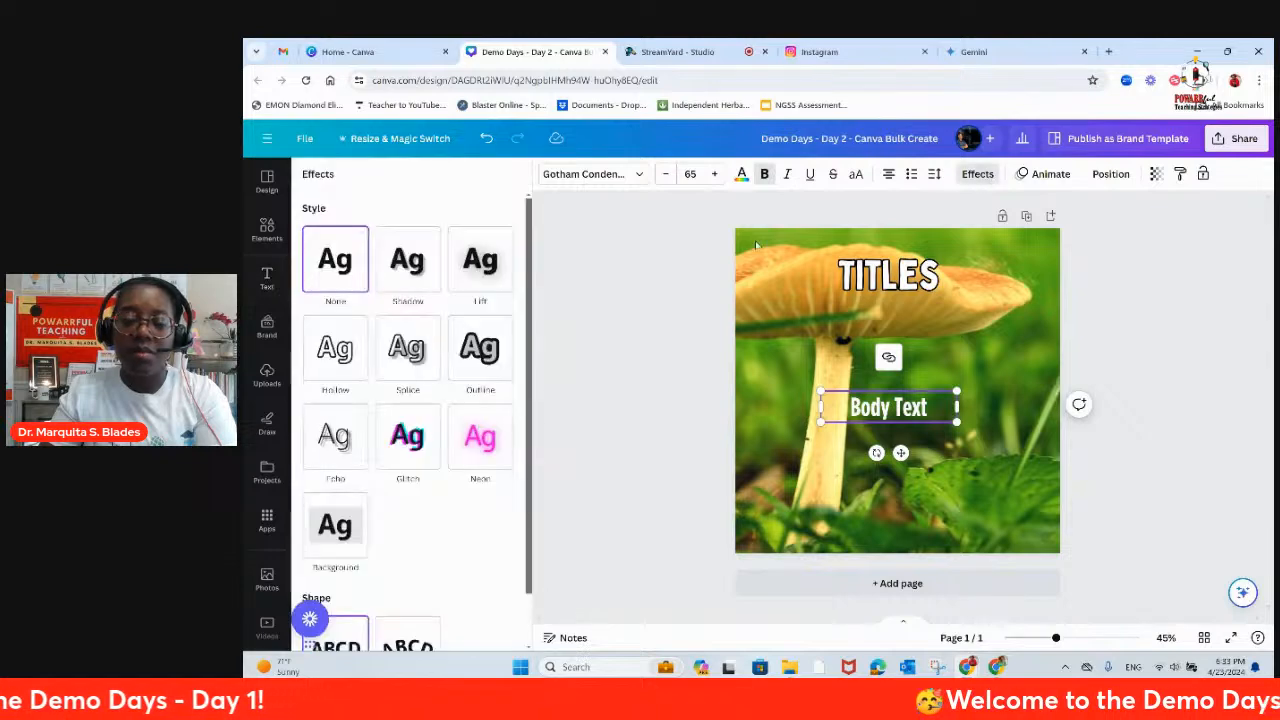
{"action": "left_click", "coordinate": [495, 346]}
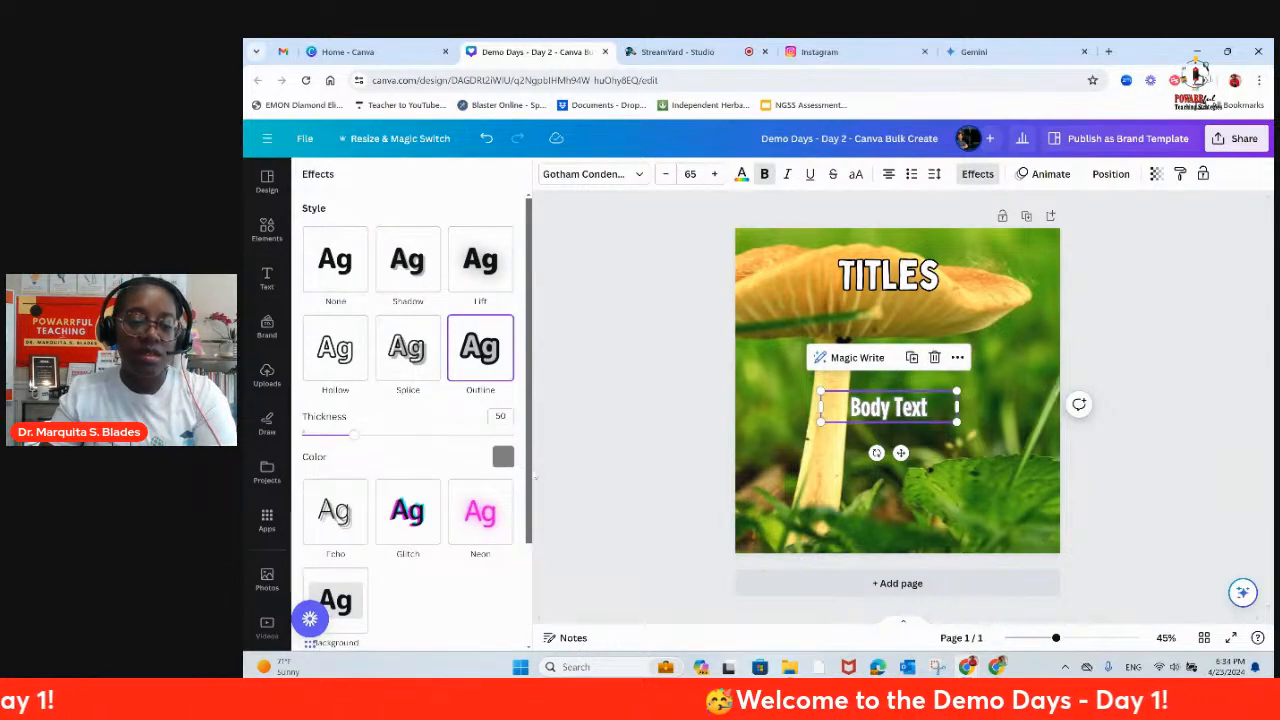
{"action": "left_click", "coordinate": [503, 457]}
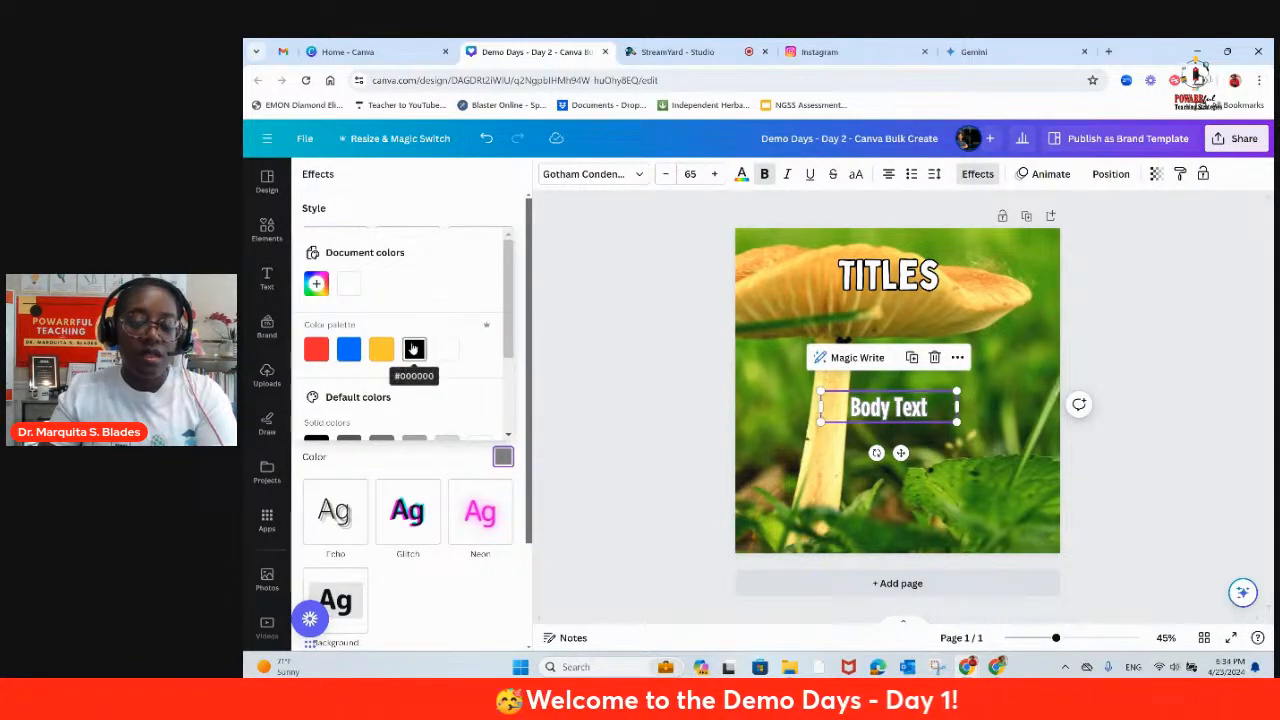
{"action": "left_click", "coordinate": [414, 349]}
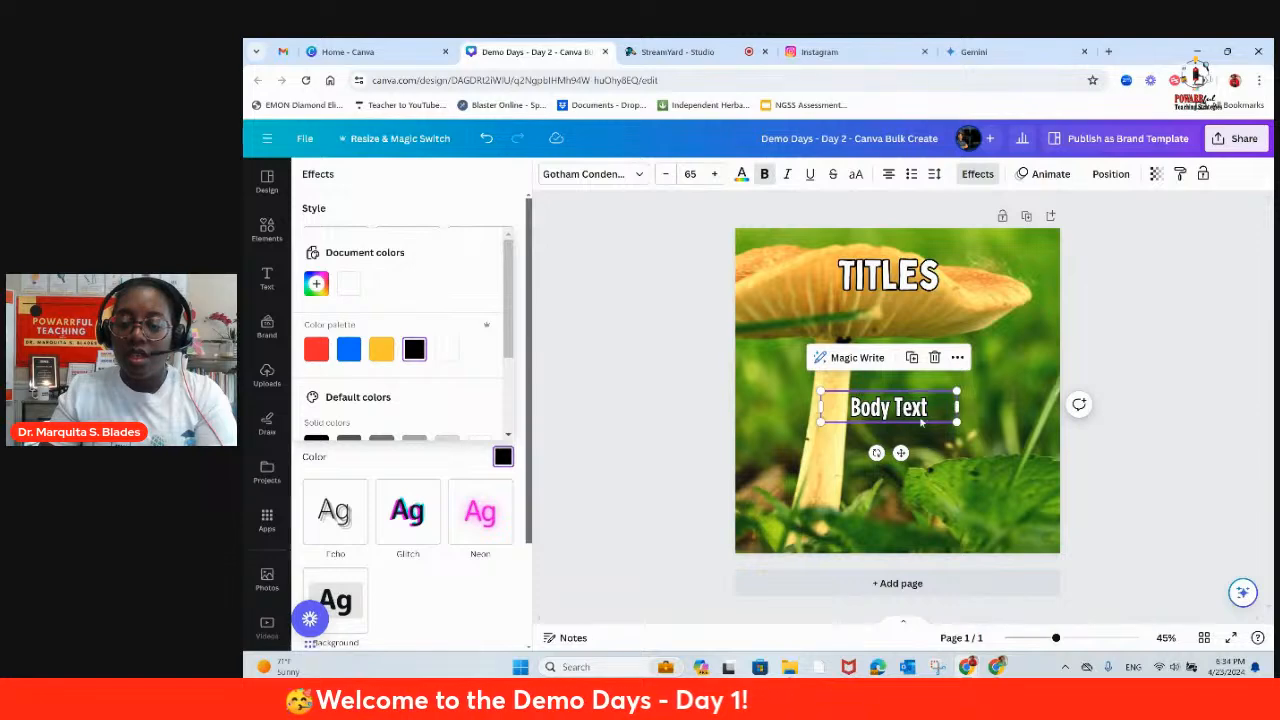
{"action": "left_click", "coordinate": [1013, 409]}
{"action": "left_click_drag", "start_coordinate": [914, 408], "coordinate": [905, 407]}
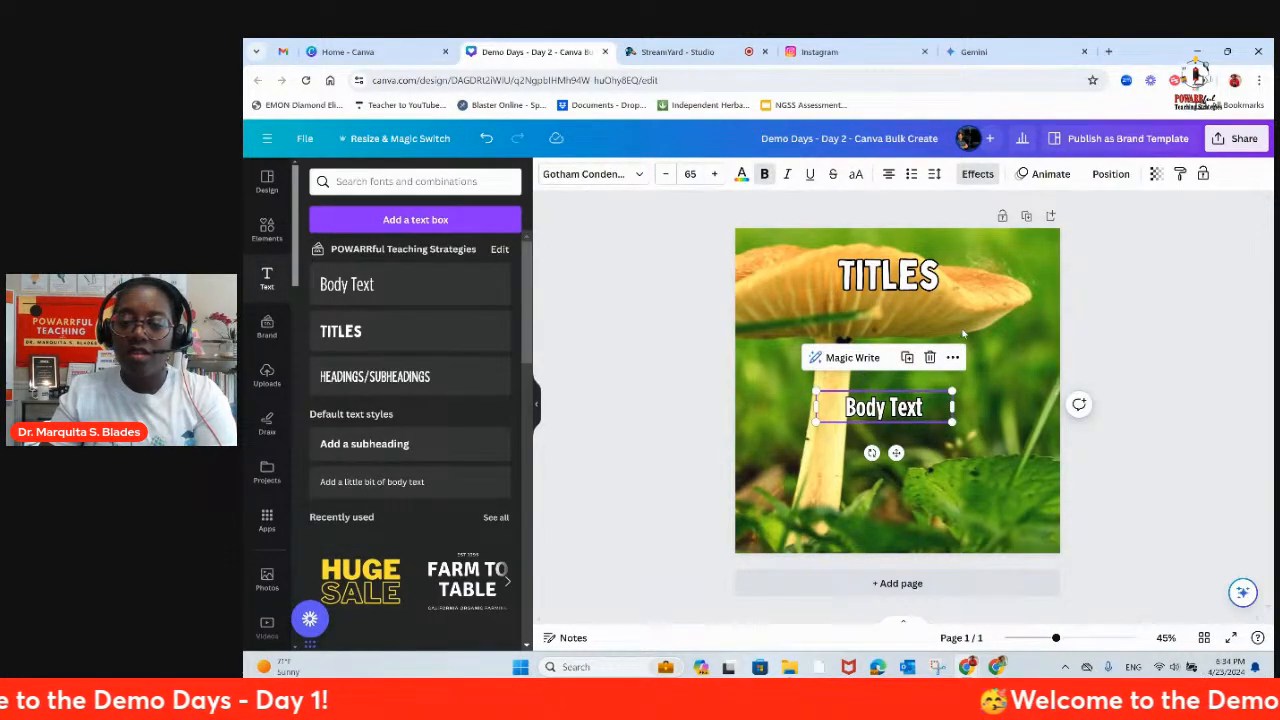
Step: Color the body text with the brand palette's yellow-orange and set its outline thickness to 80
{"action": "left_click", "coordinate": [741, 174]}
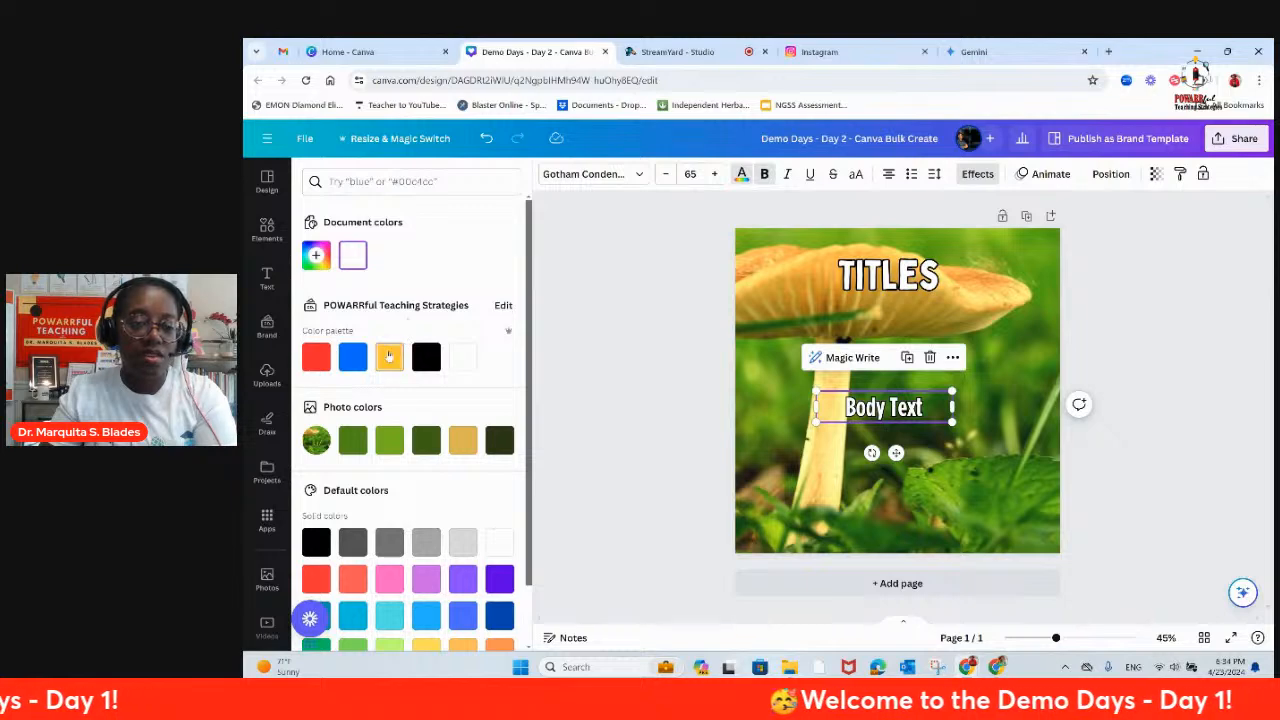
{"action": "left_click", "coordinate": [389, 356]}
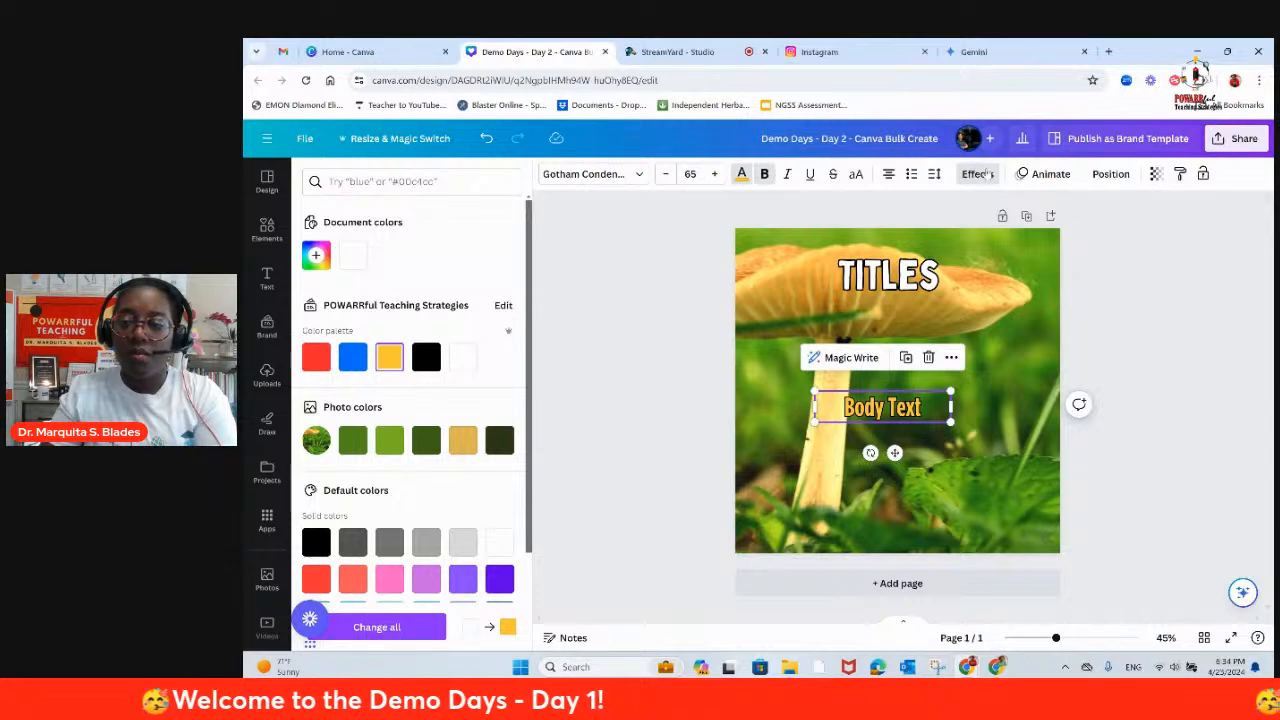
{"action": "left_click", "coordinate": [978, 174]}
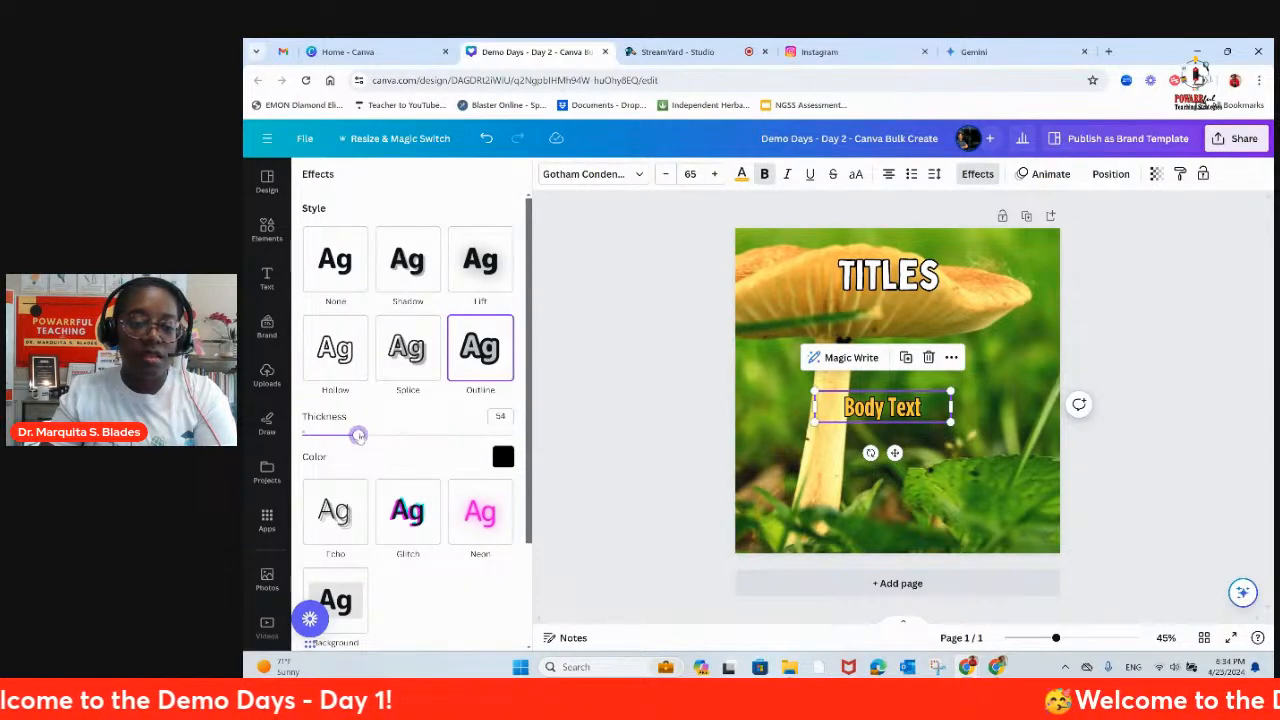
{"action": "left_click_drag", "start_coordinate": [359, 435], "coordinate": [385, 436]}
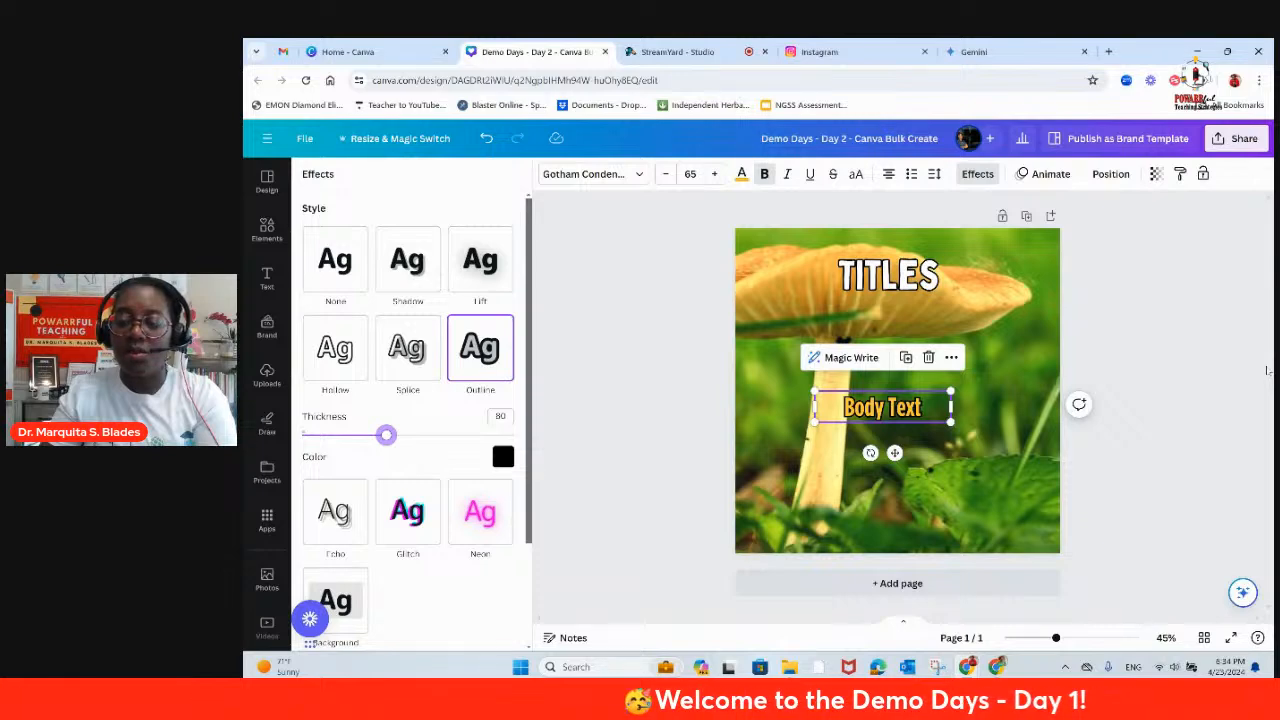
{"action": "left_click", "coordinate": [975, 335]}
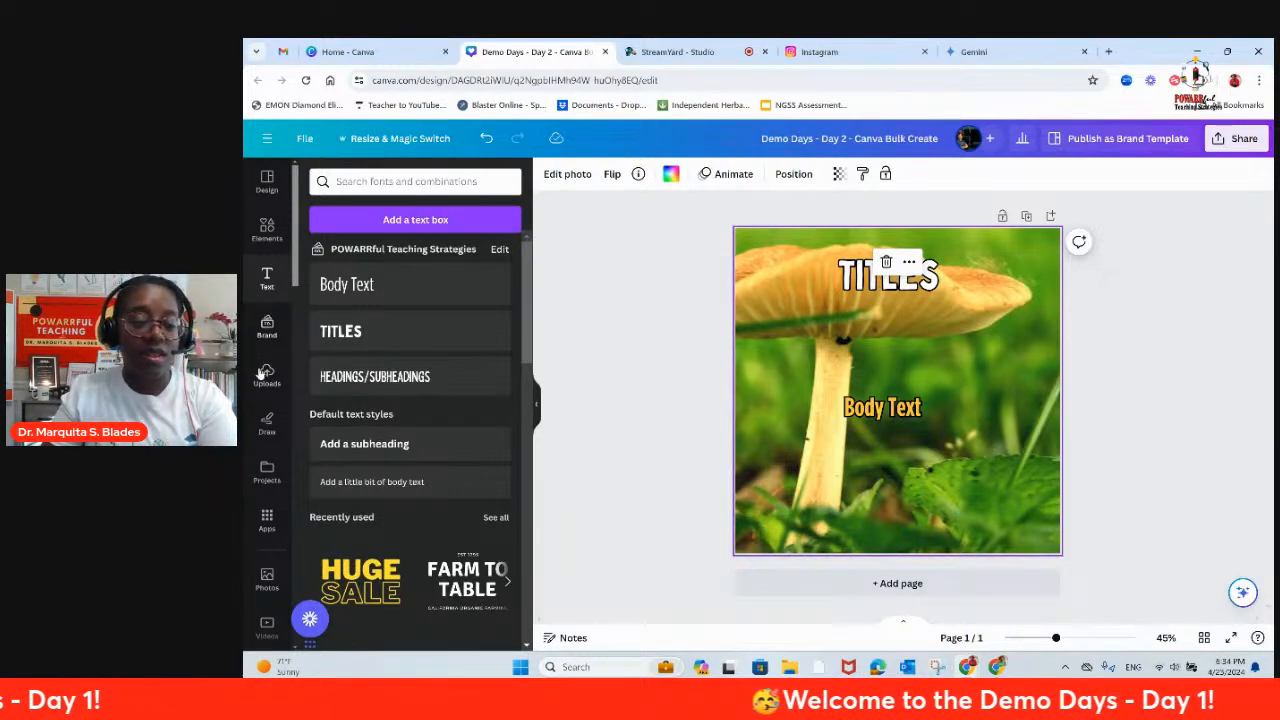
Step: Start Bulk Create with manual data entry and accept the sample table of Name and Email columns
{"action": "scroll", "coordinate": [265, 450], "scroll_direction": "down", "scroll_amount": 3}
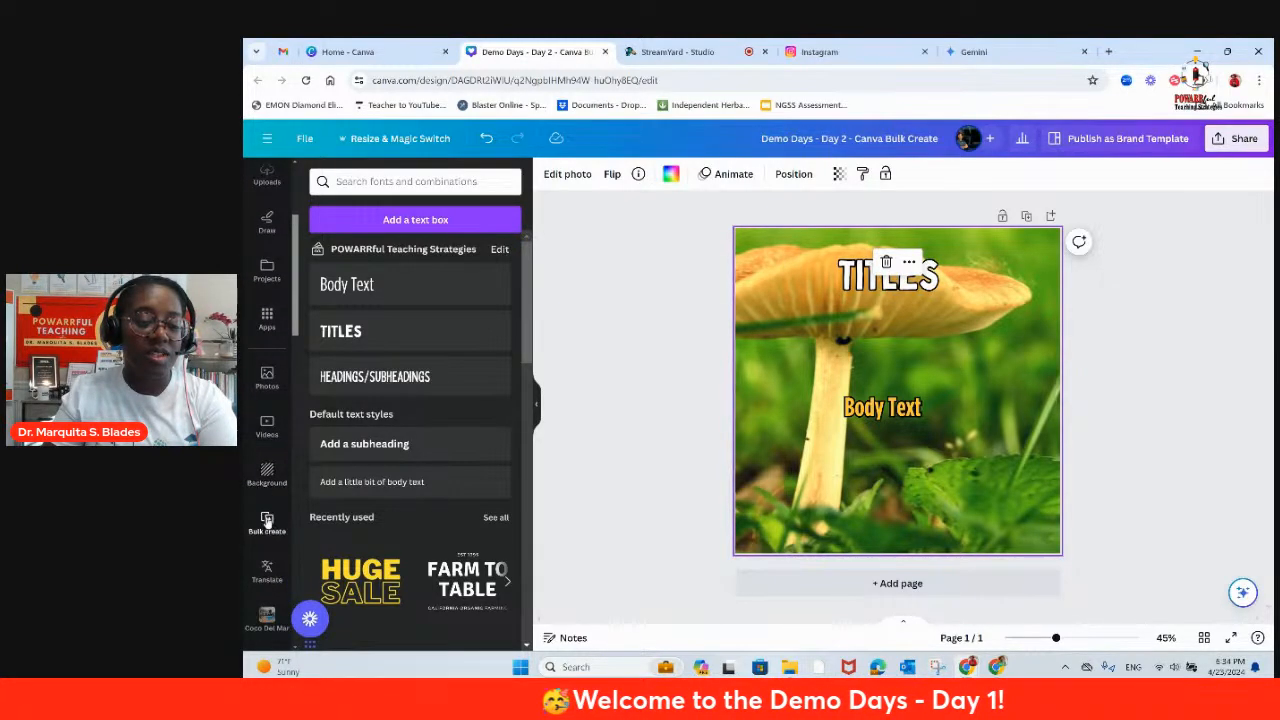
{"action": "left_click", "coordinate": [267, 519]}
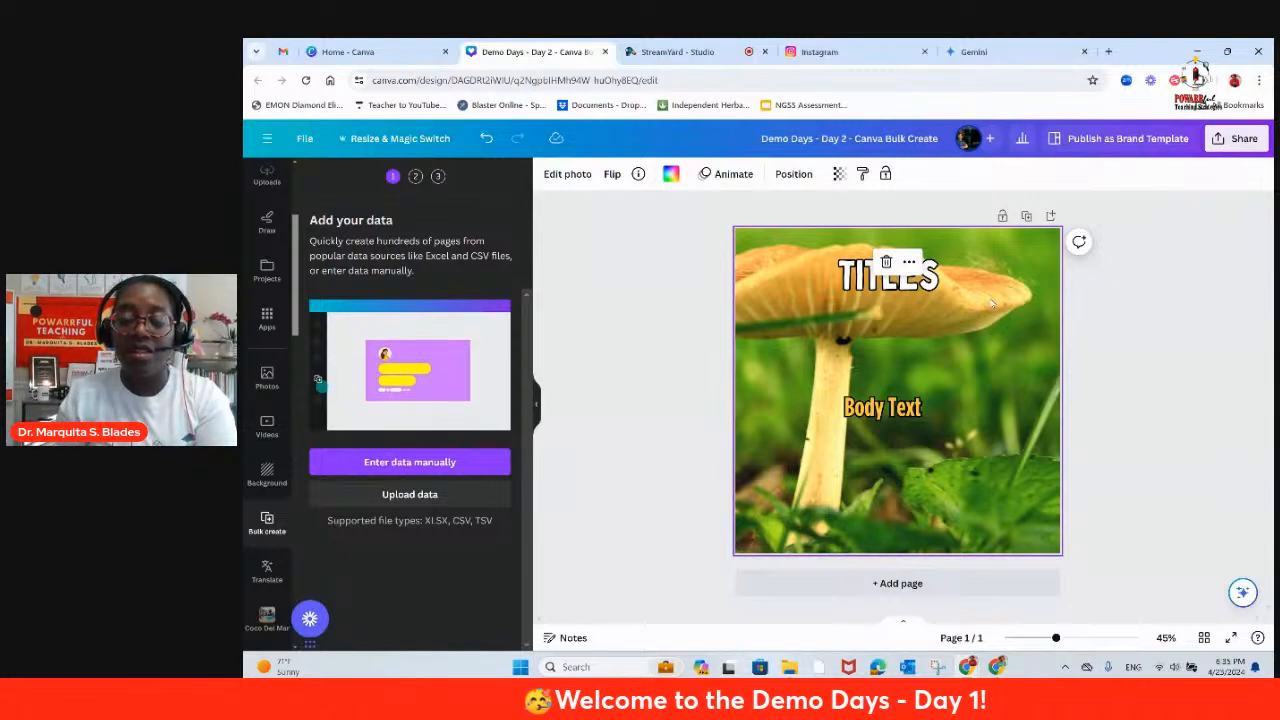
{"action": "left_click", "coordinate": [405, 462]}
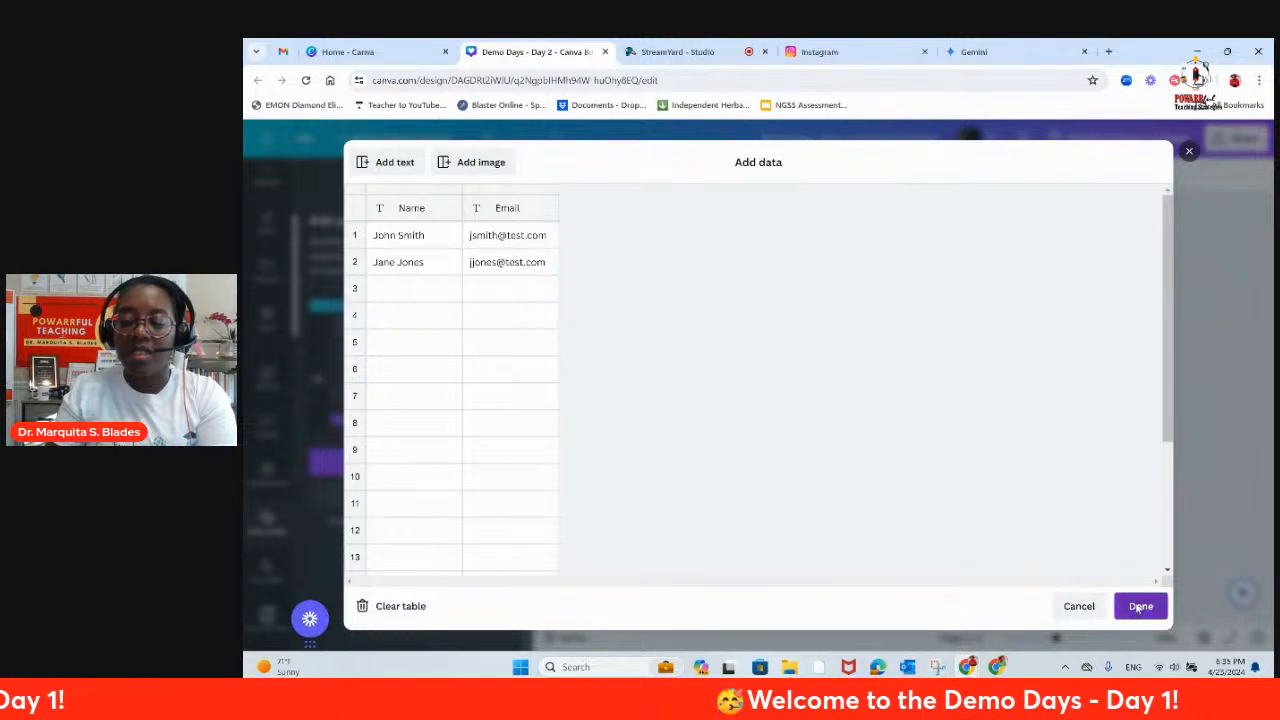
{"action": "left_click", "coordinate": [1150, 608]}
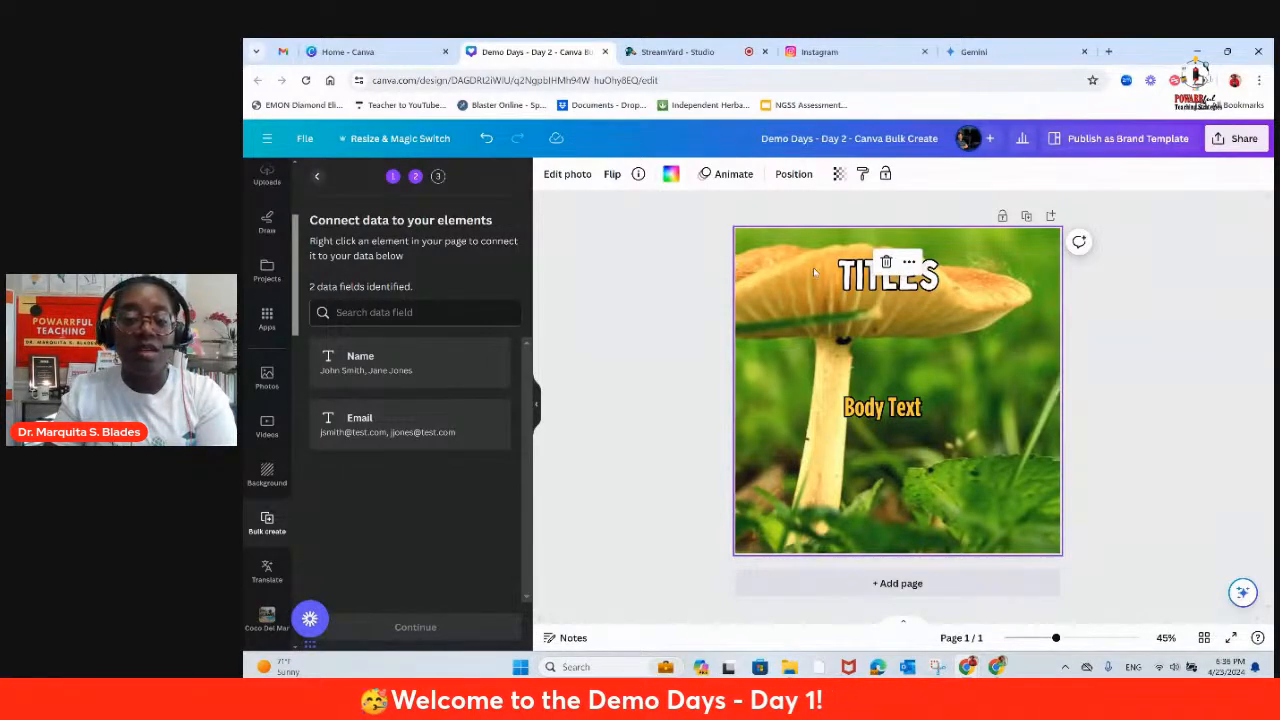
Step: Connect the TITLES text to the Name data field and delete the curly braces around the placeholder
{"action": "left_click", "coordinate": [861, 281]}
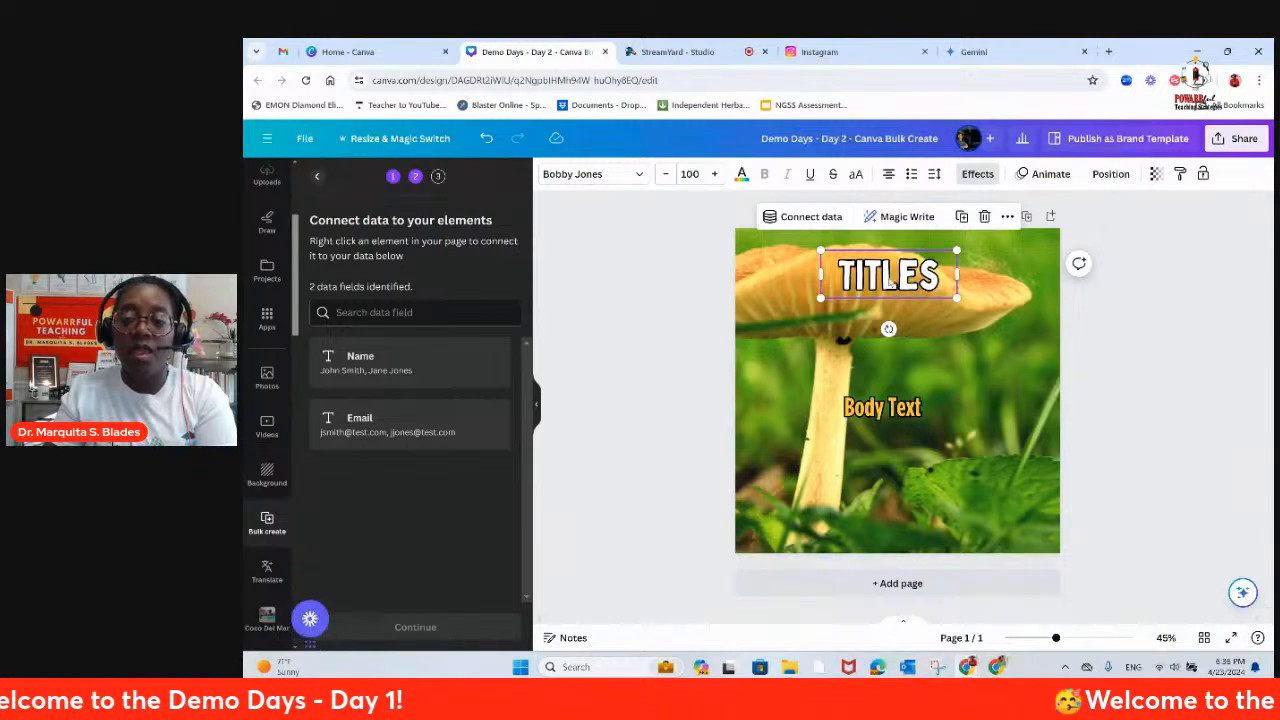
{"action": "left_click", "coordinate": [801, 217]}
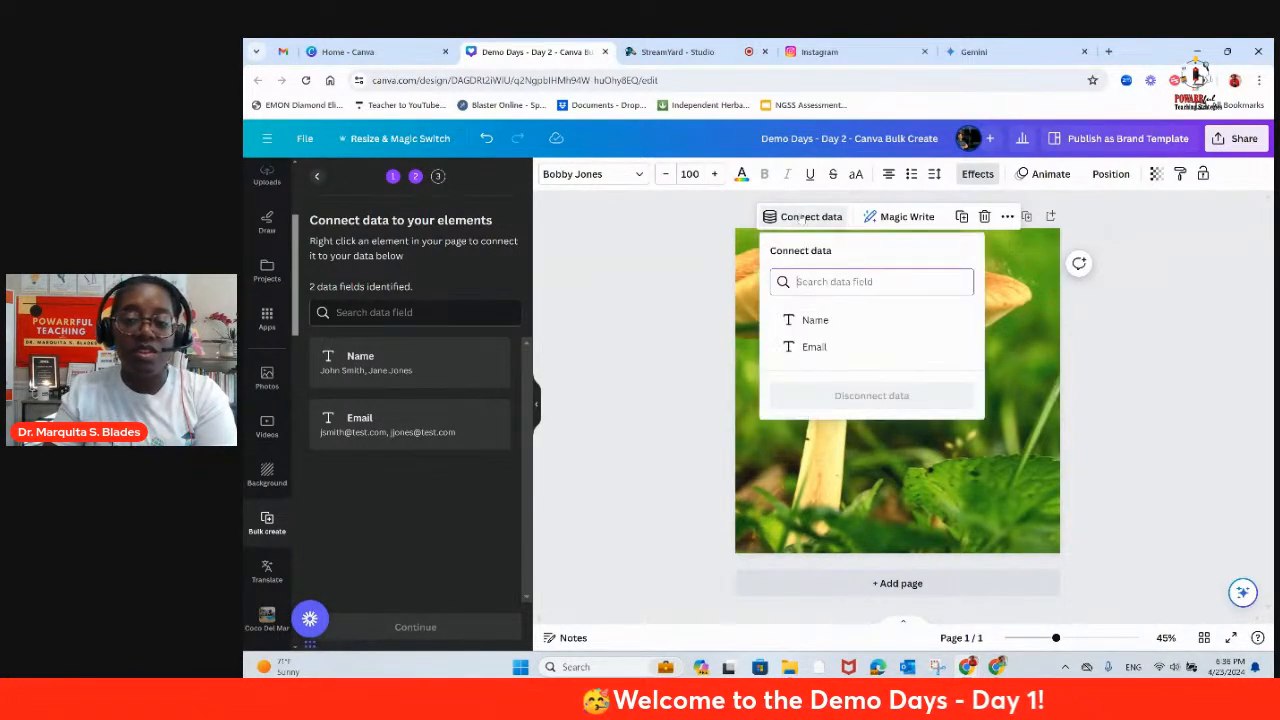
{"action": "left_click", "coordinate": [806, 321]}
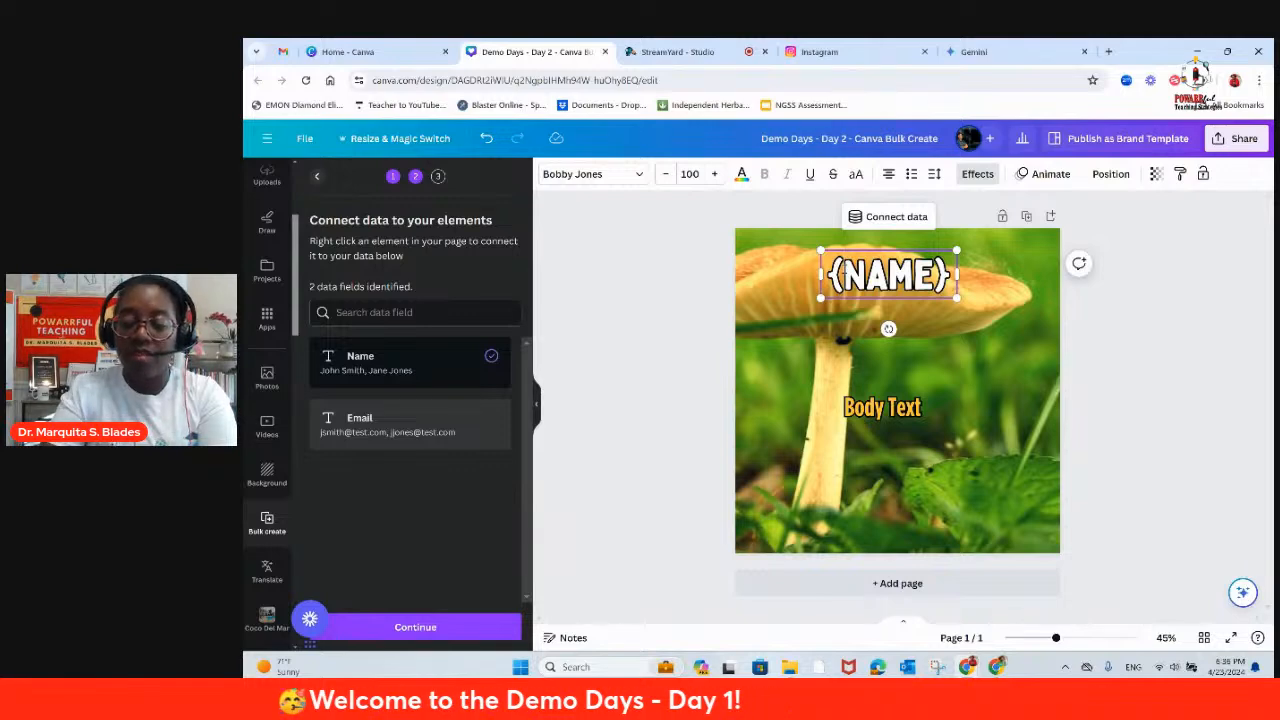
{"action": "key", "text": "BackSpace"}
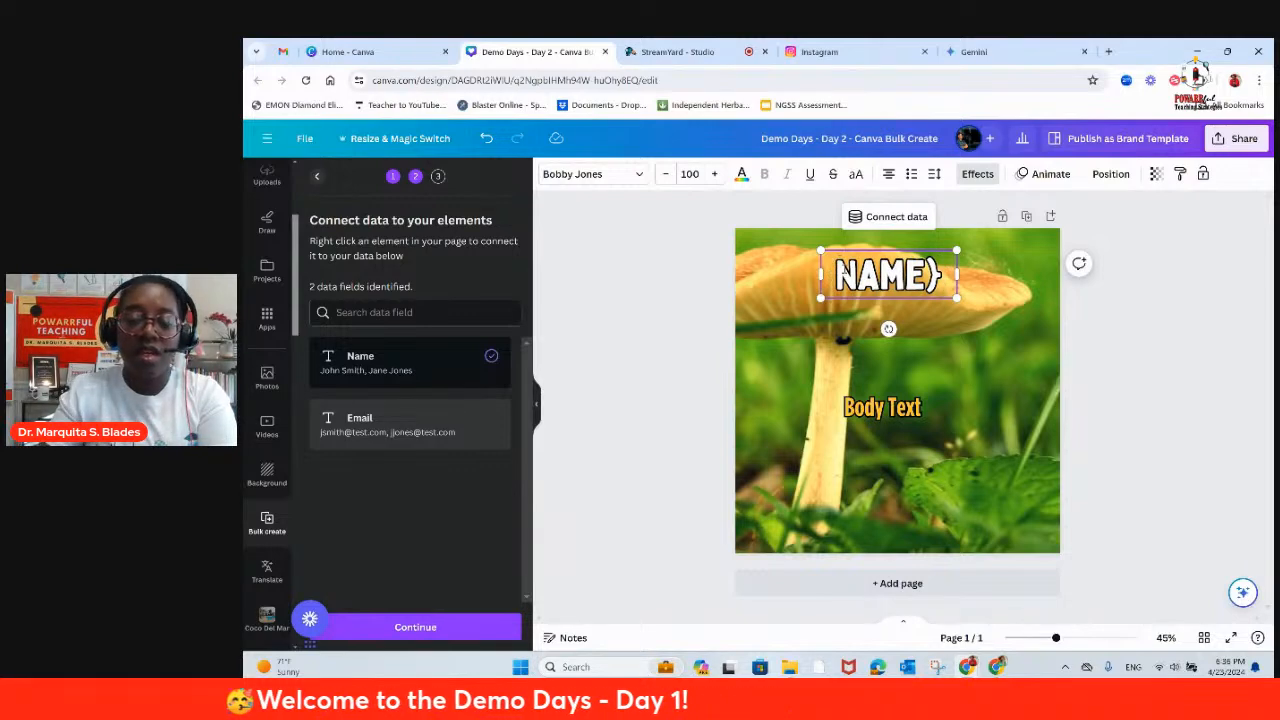
{"action": "left_click", "coordinate": [943, 275]}
{"action": "key", "text": "BackSpace"}
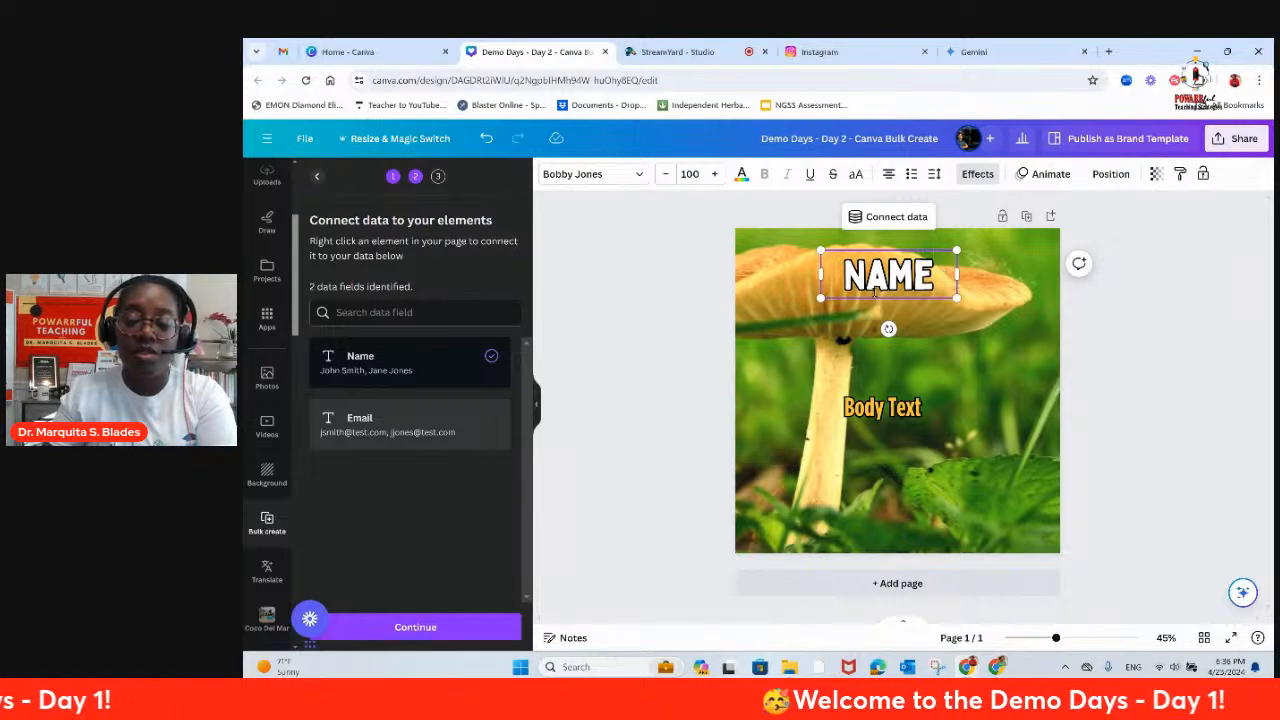
Step: Connect the Body Text box to the Email data field and remove the curly braces from its placeholder
{"action": "left_click", "coordinate": [885, 408]}
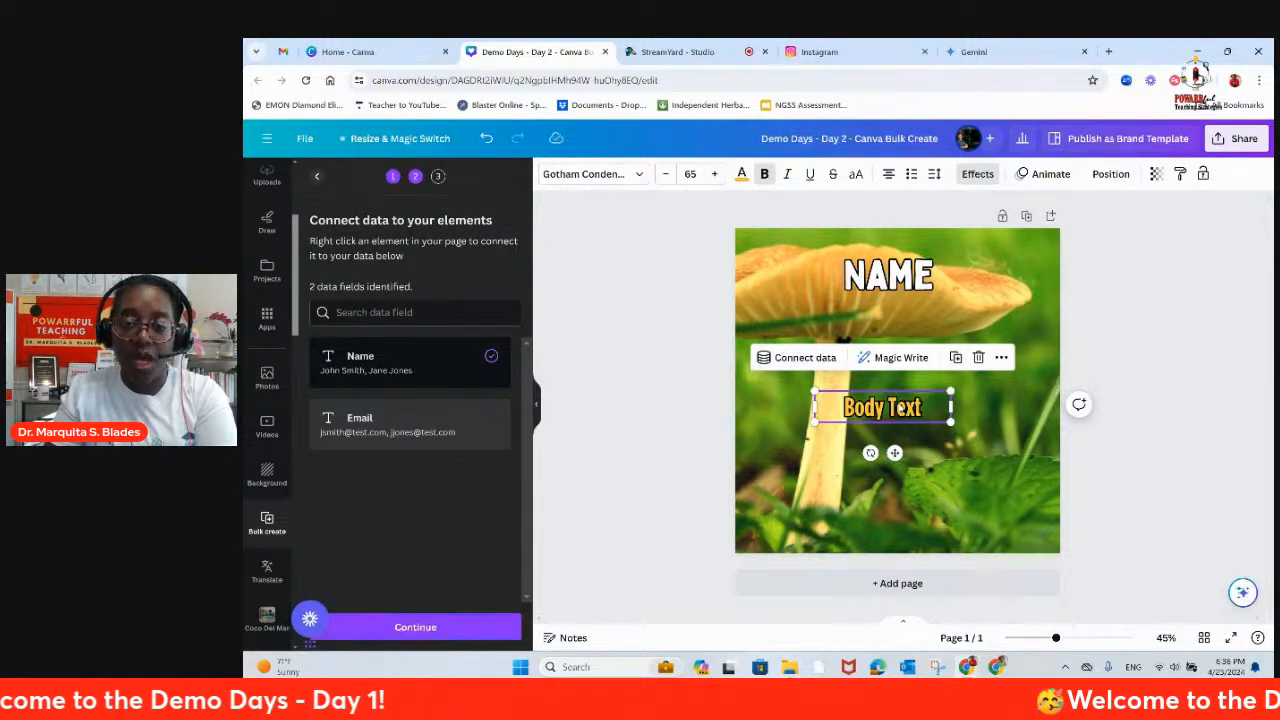
{"action": "left_click", "coordinate": [806, 357]}
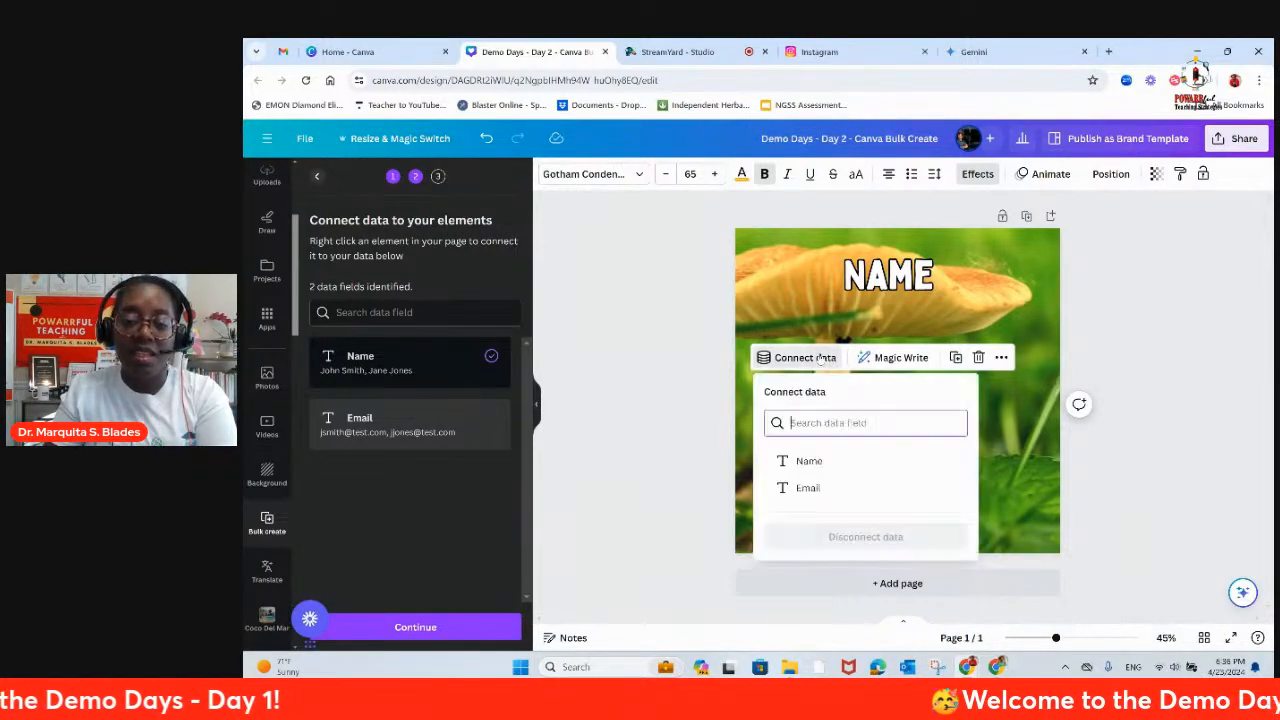
{"action": "left_click", "coordinate": [809, 488]}
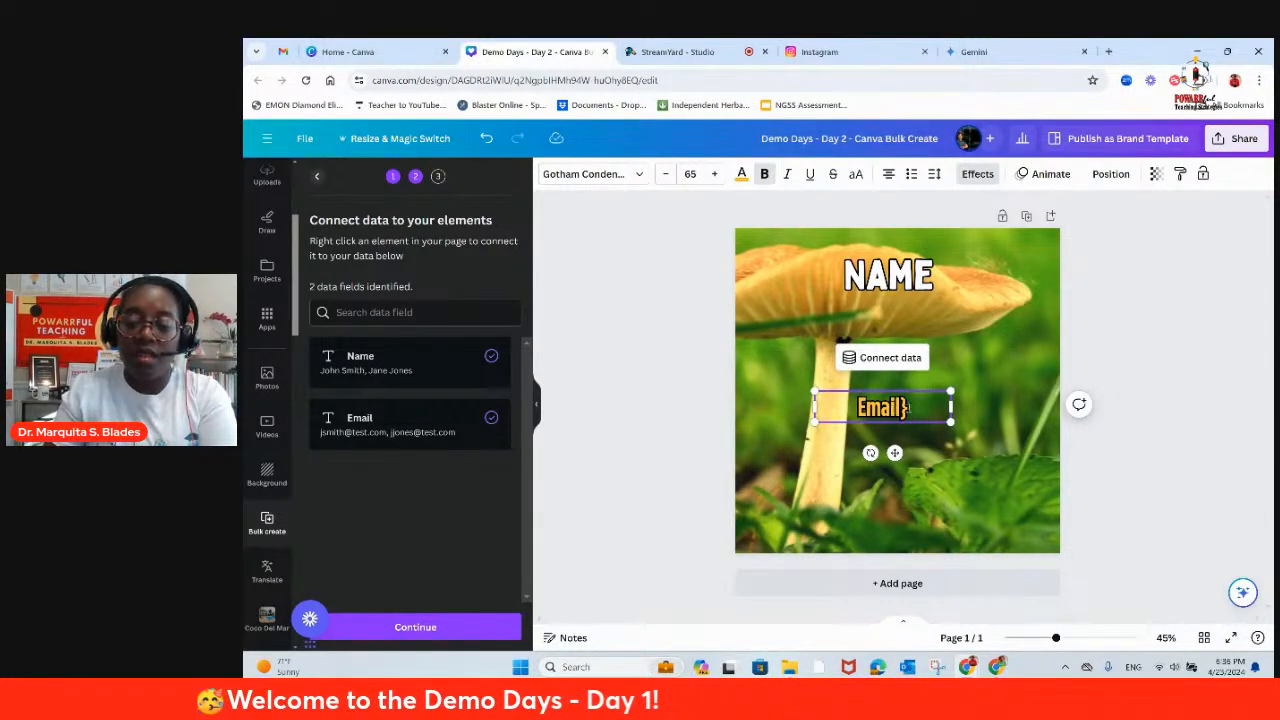
{"action": "key", "text": "BackSpace"}
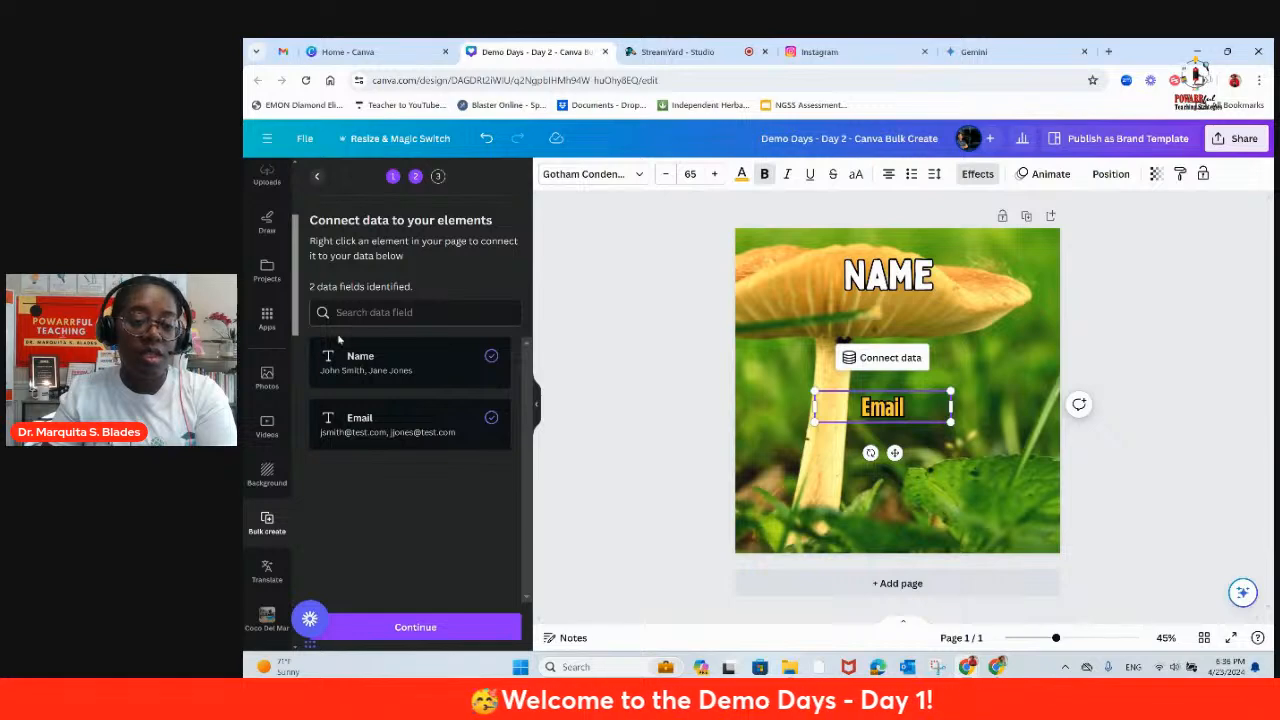
Step: Generate designs from both sample data rows and look through the resulting pages
{"action": "left_click", "coordinate": [415, 627]}
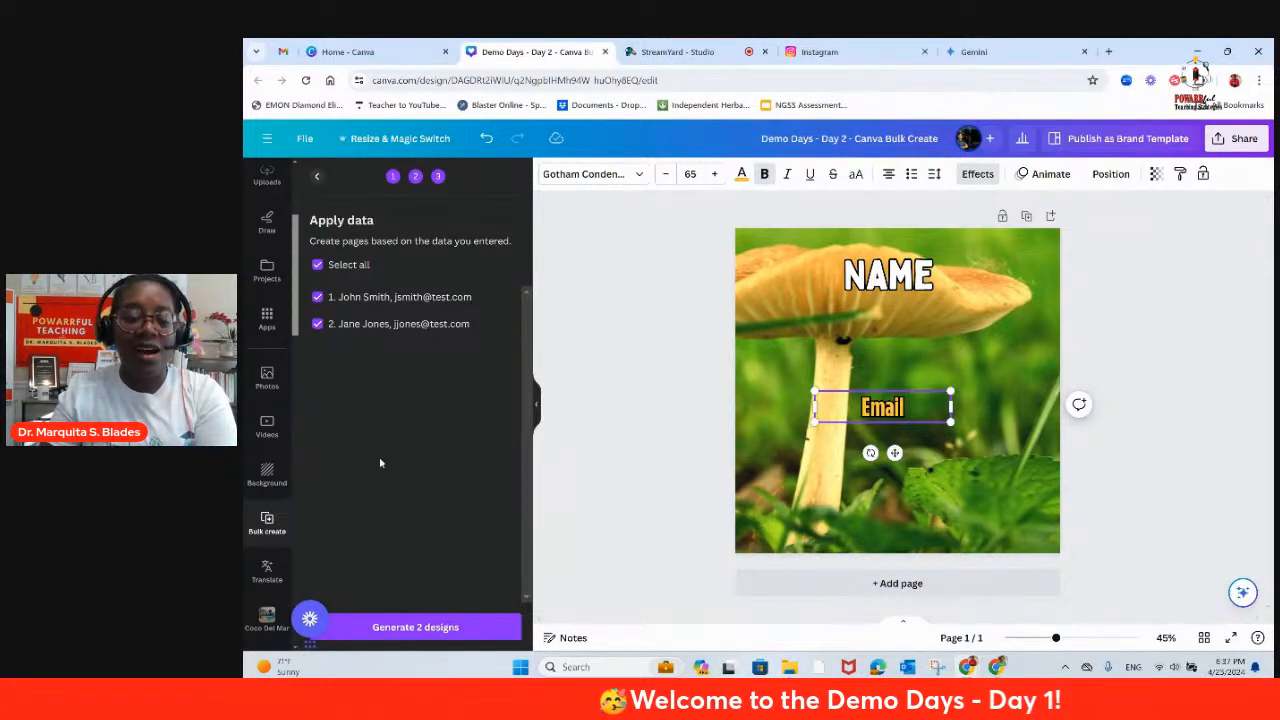
{"action": "left_click", "coordinate": [410, 628]}
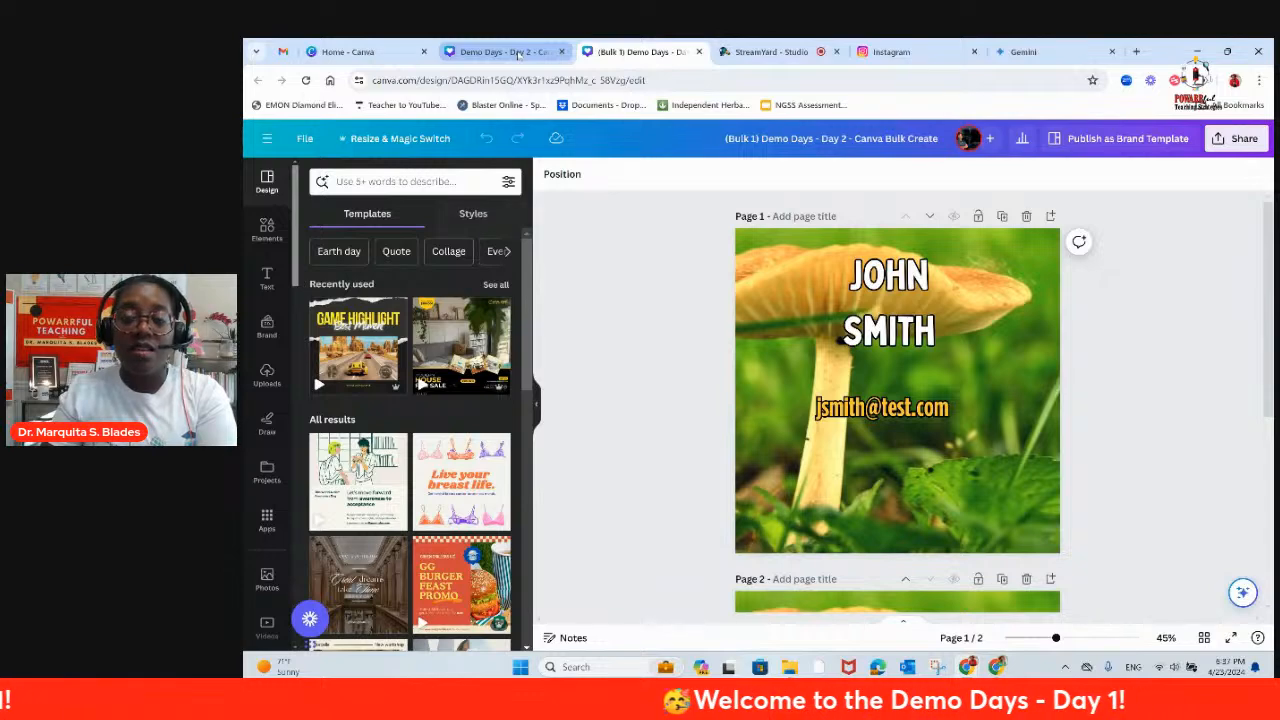
{"action": "mouse_move", "coordinate": [517, 54]}
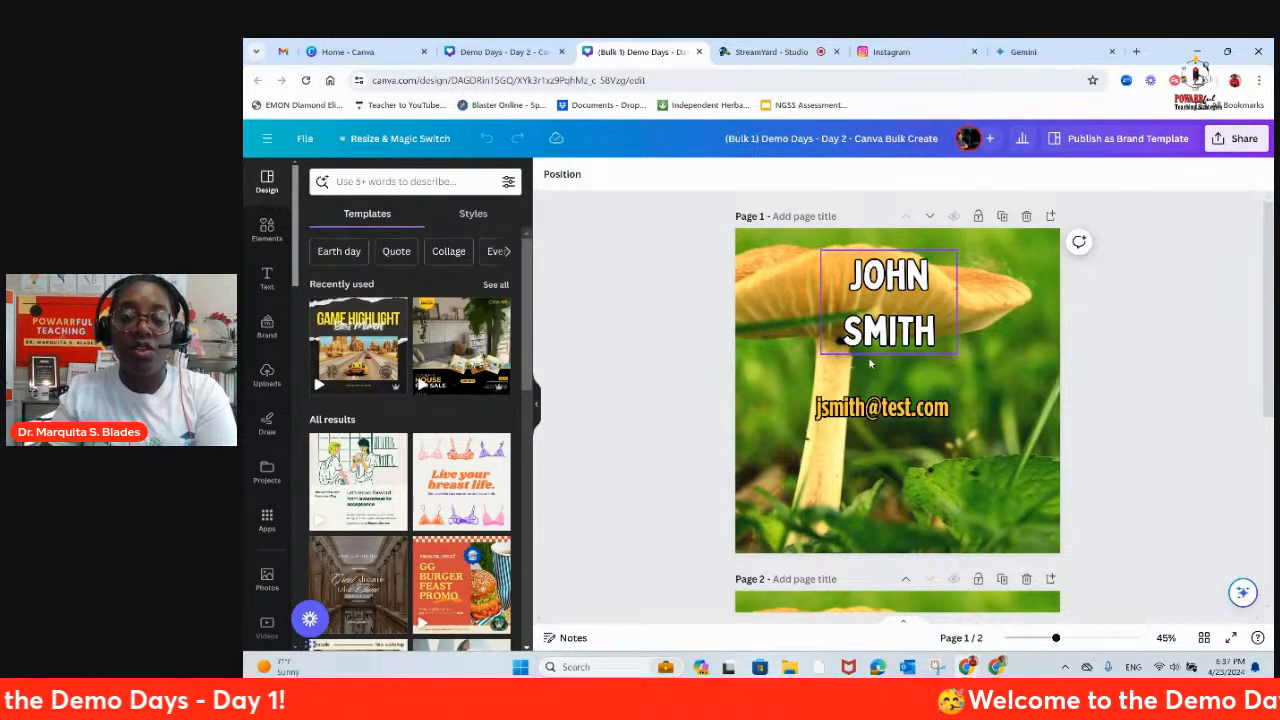
{"action": "scroll", "coordinate": [878, 375], "scroll_direction": "down", "scroll_amount": 4}
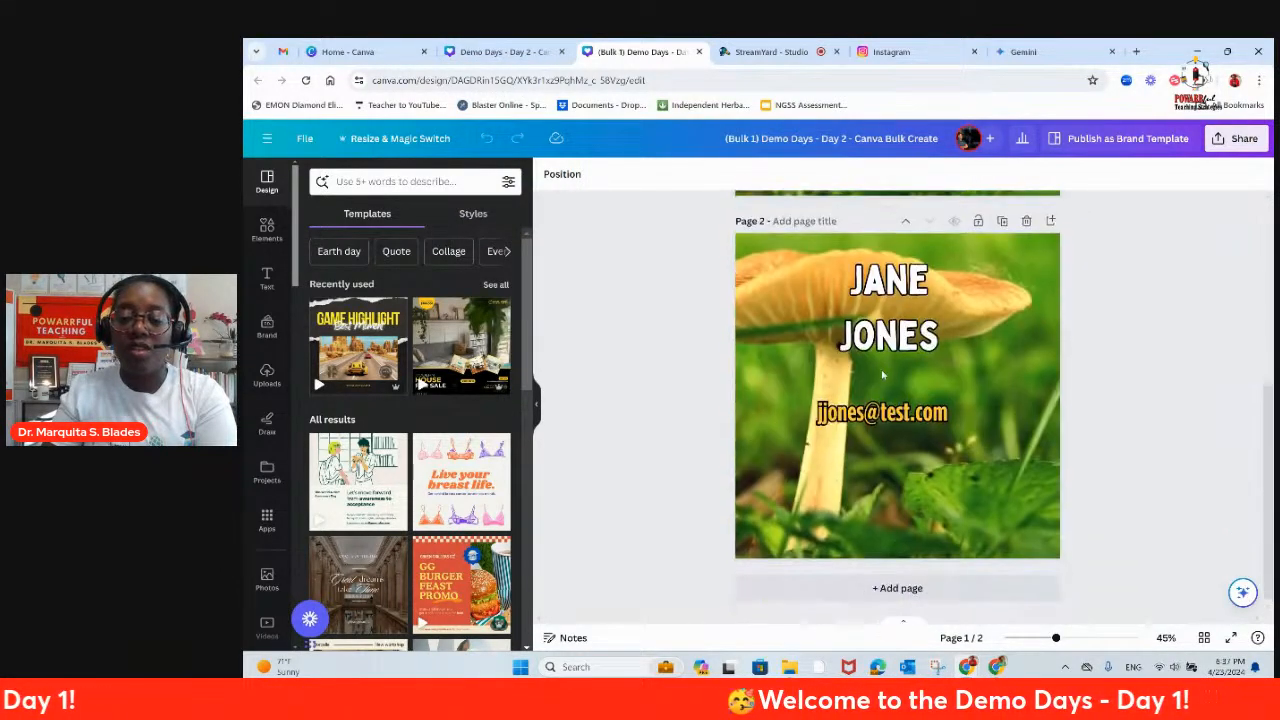
{"action": "scroll", "coordinate": [880, 393], "scroll_direction": "up", "scroll_amount": 4}
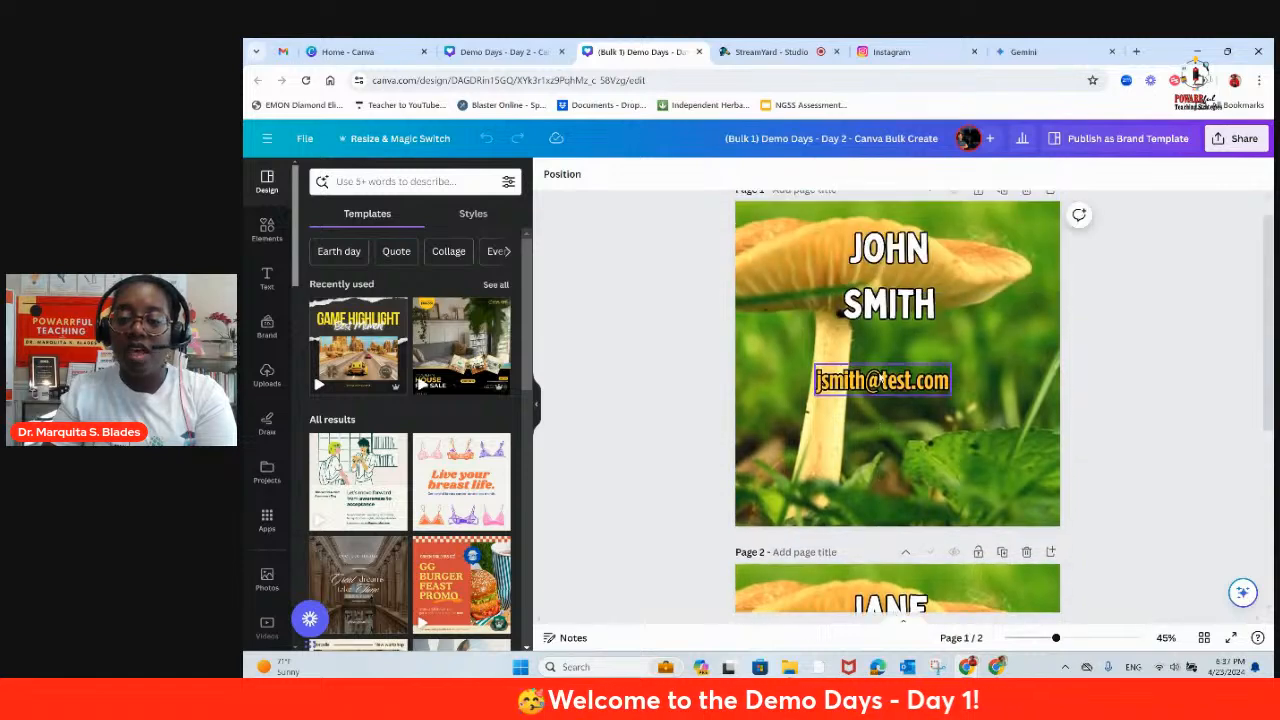
Step: On page 1, widen the name text box to fit one line, recenter it, and center the email text below
{"action": "left_click", "coordinate": [886, 345]}
{"action": "left_click_drag", "start_coordinate": [957, 303], "coordinate": [1017, 299]}
{"action": "left_click_drag", "start_coordinate": [890, 286], "coordinate": [865, 283]}
{"action": "left_click", "coordinate": [869, 407]}
{"action": "left_click_drag", "start_coordinate": [873, 407], "coordinate": [885, 486]}
Step: On page 2, widen the name text box to fit one line, center the email text, and review both pages
{"action": "scroll", "coordinate": [885, 486], "scroll_direction": "down", "scroll_amount": 5}
{"action": "left_click", "coordinate": [931, 397]}
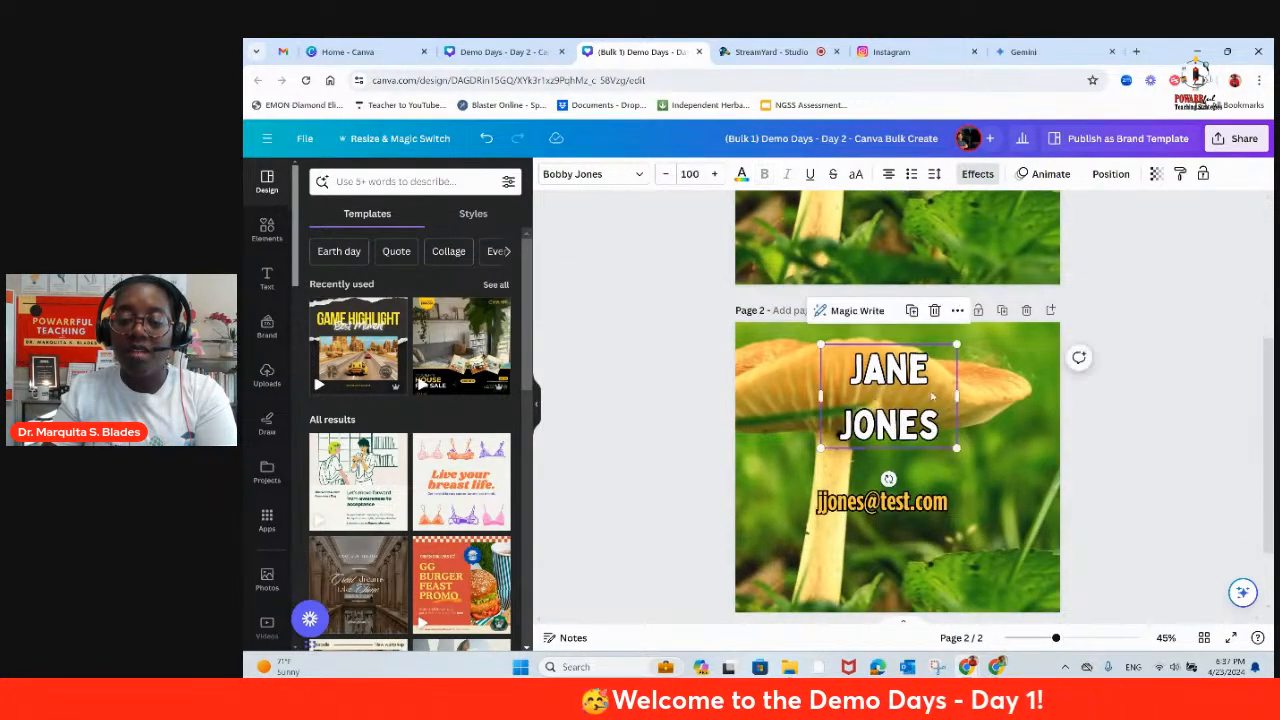
{"action": "mouse_move", "coordinate": [957, 395]}
{"action": "left_mouse_down"}
{"action": "mouse_move", "coordinate": [1012, 370]}
{"action": "mouse_move", "coordinate": [944, 386]}
{"action": "left_mouse_up"}
{"action": "left_click", "coordinate": [877, 503]}
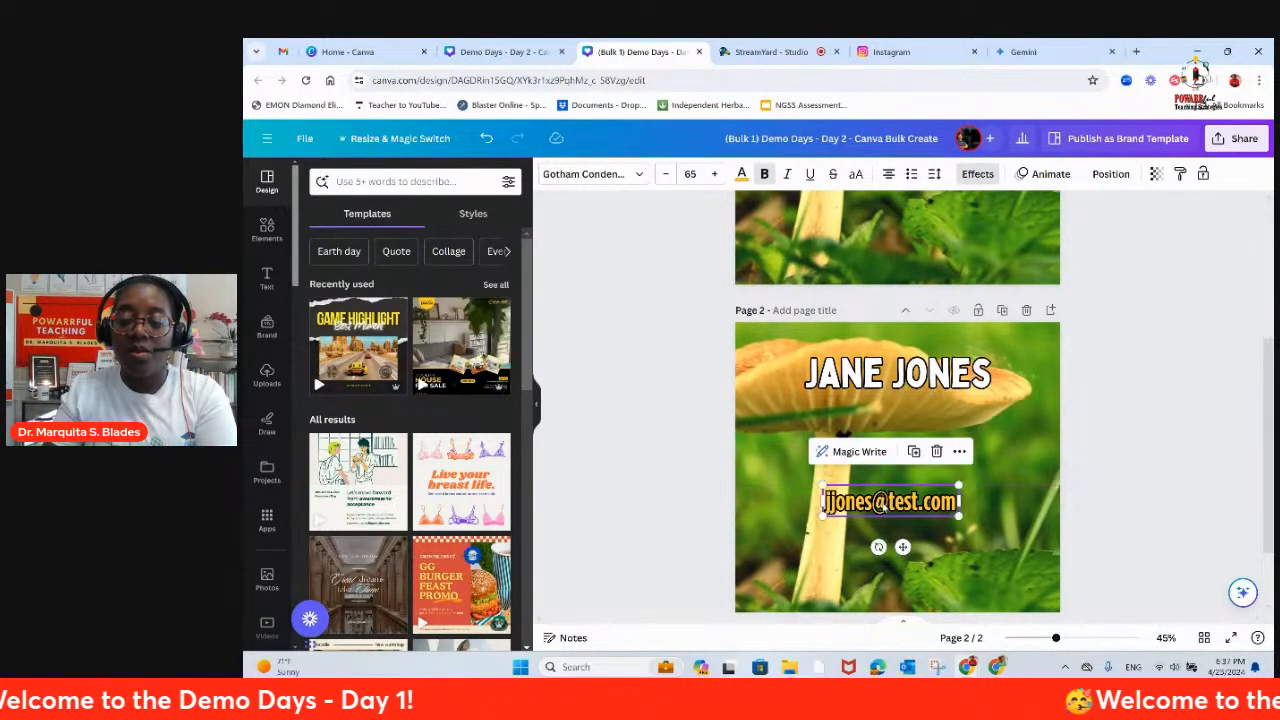
{"action": "scroll", "coordinate": [920, 376], "scroll_direction": "up", "scroll_amount": 3}
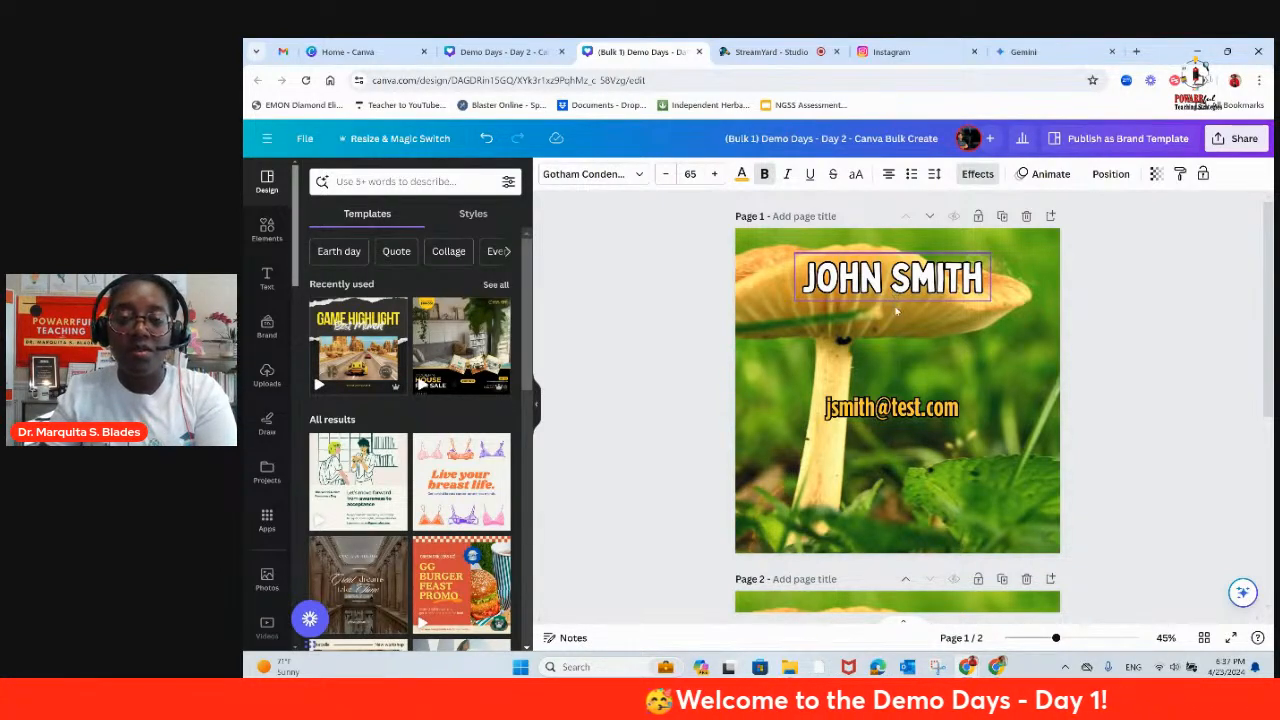
{"action": "scroll", "coordinate": [887, 370], "scroll_direction": "down", "scroll_amount": 1}
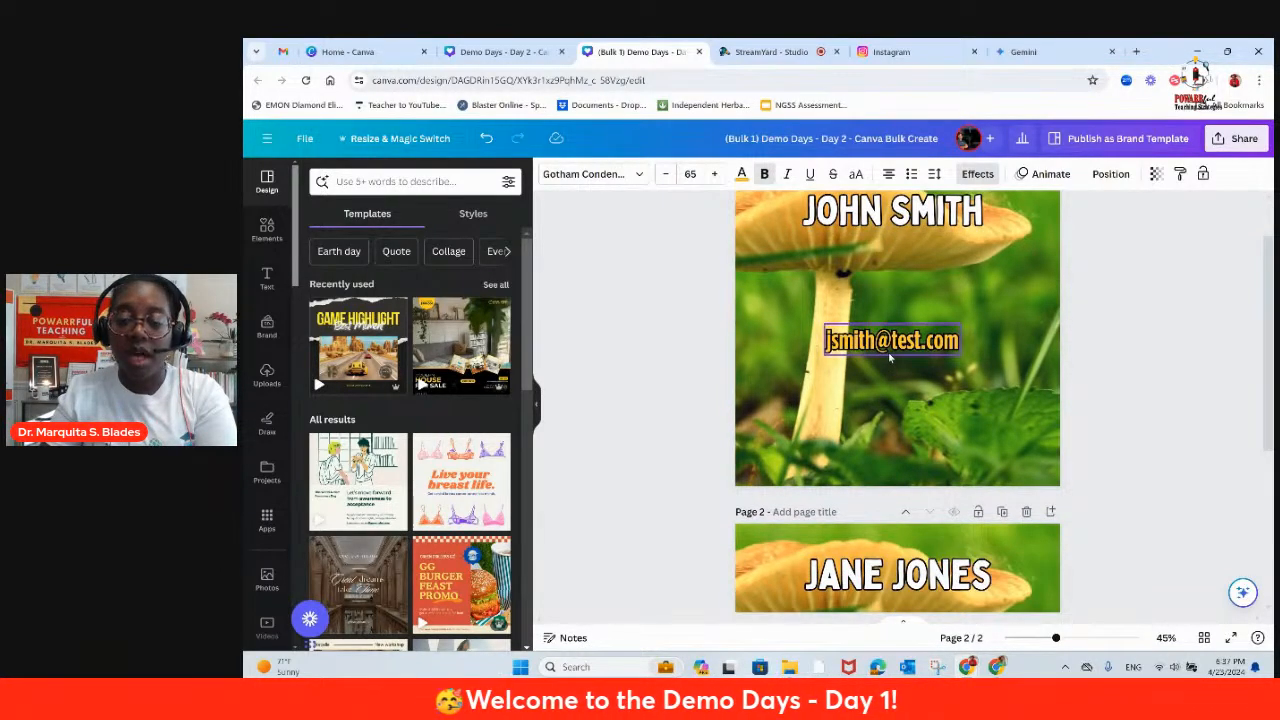
{"action": "scroll", "coordinate": [890, 357], "scroll_direction": "down", "scroll_amount": 3}
{"action": "scroll", "coordinate": [890, 357], "scroll_direction": "up", "scroll_amount": 4}
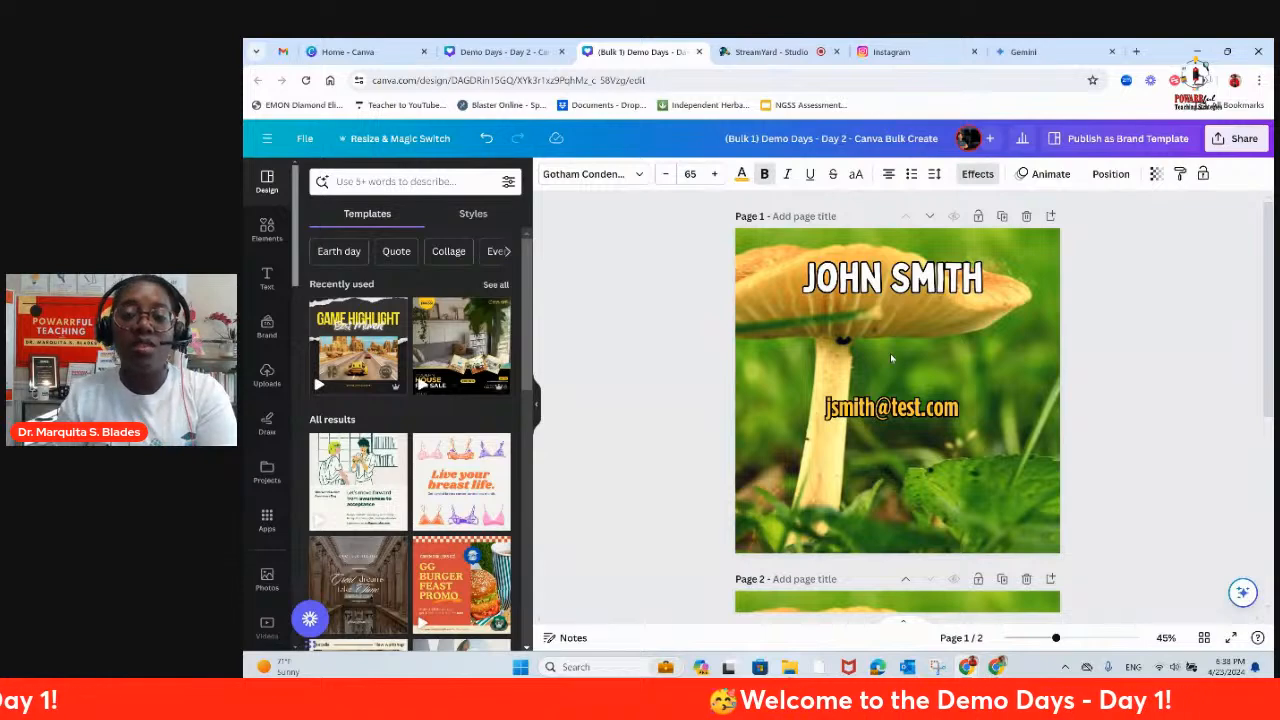
Step: Return to the original template design and go back to Bulk Create's Add your data stage
{"action": "left_click", "coordinate": [503, 52]}
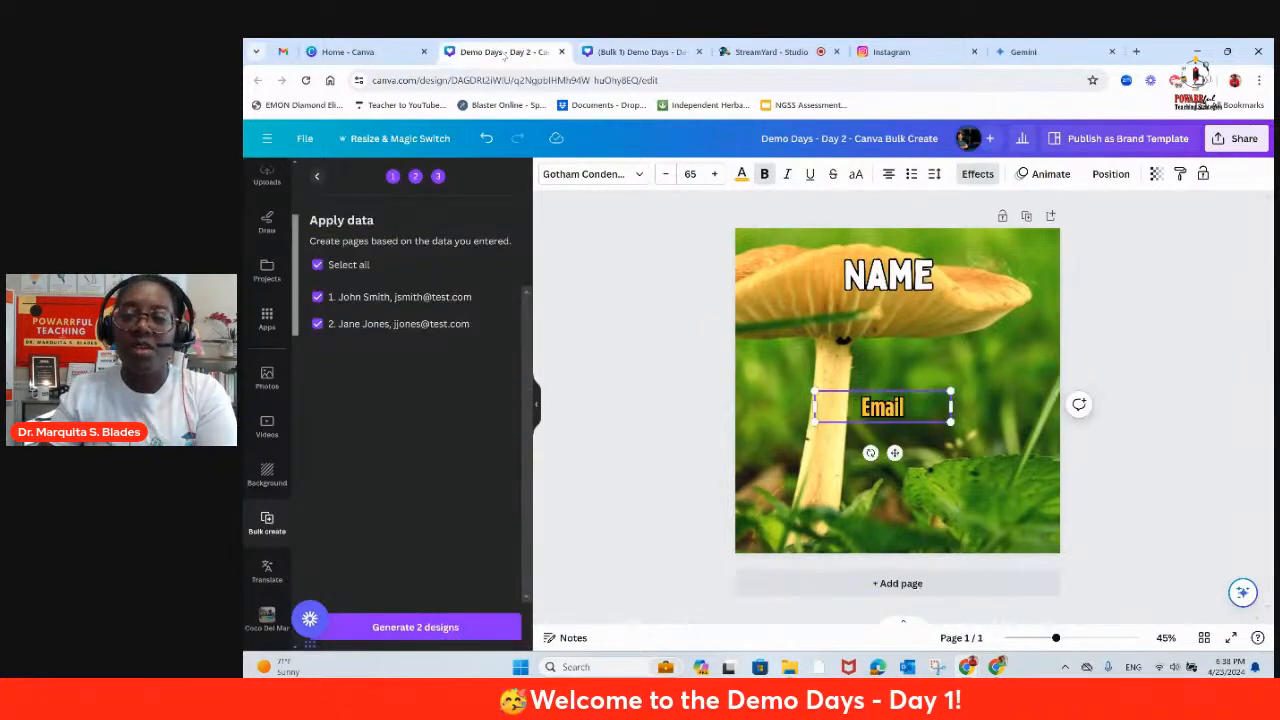
{"action": "left_click", "coordinate": [316, 177]}
{"action": "left_click", "coordinate": [316, 177]}
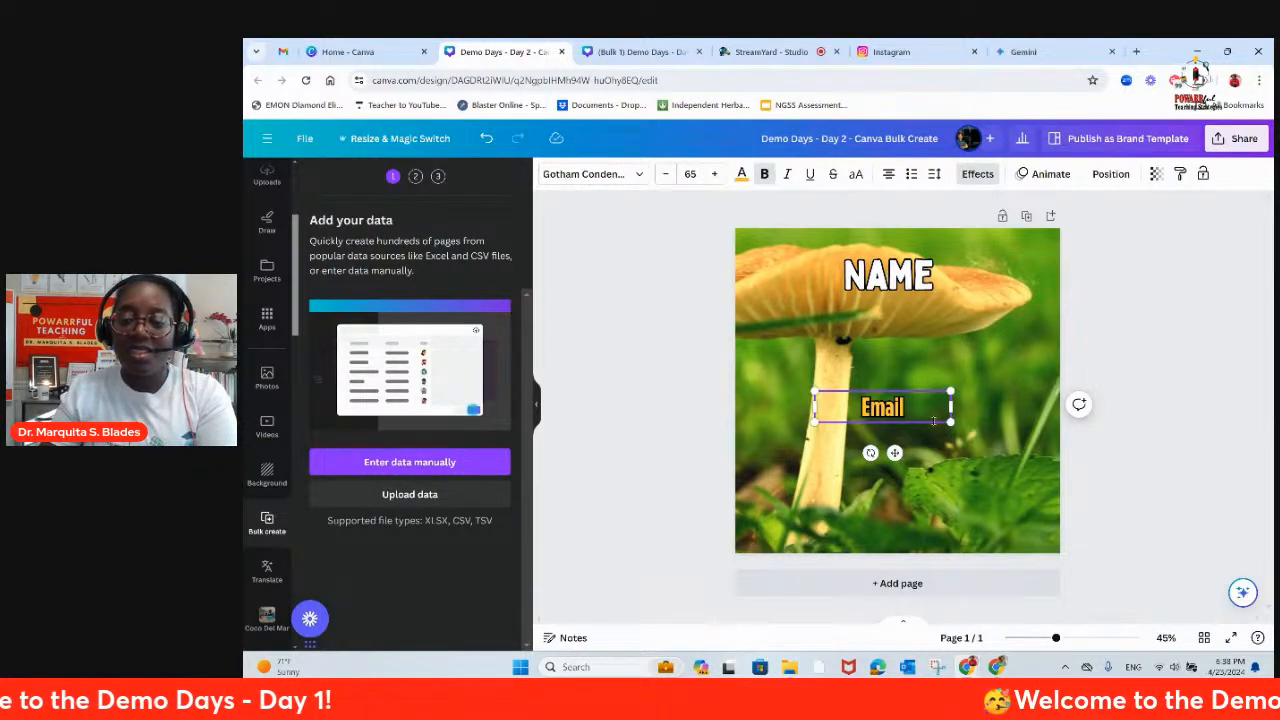
Step: Shift the Email text box slightly to the right so it sits centered beneath NAME on the template
{"action": "left_click", "coordinate": [906, 436]}
{"action": "left_click", "coordinate": [896, 411]}
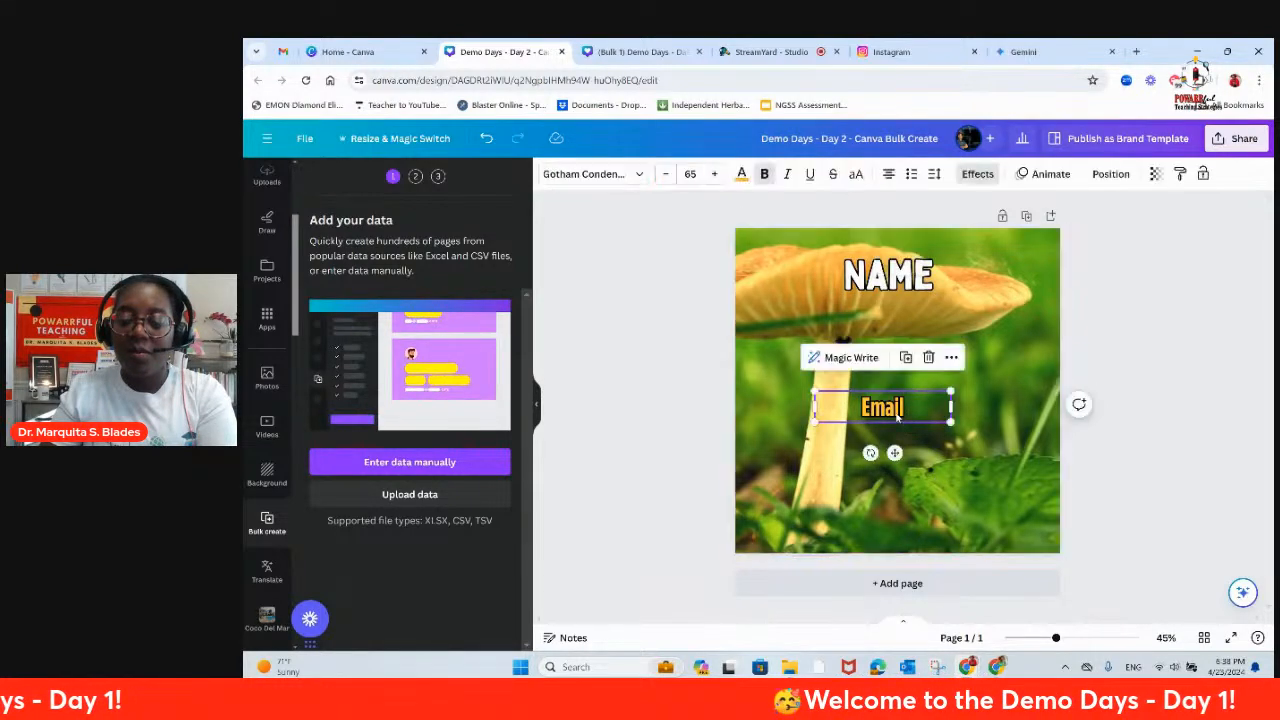
{"action": "left_click_drag", "start_coordinate": [895, 412], "coordinate": [900, 414]}
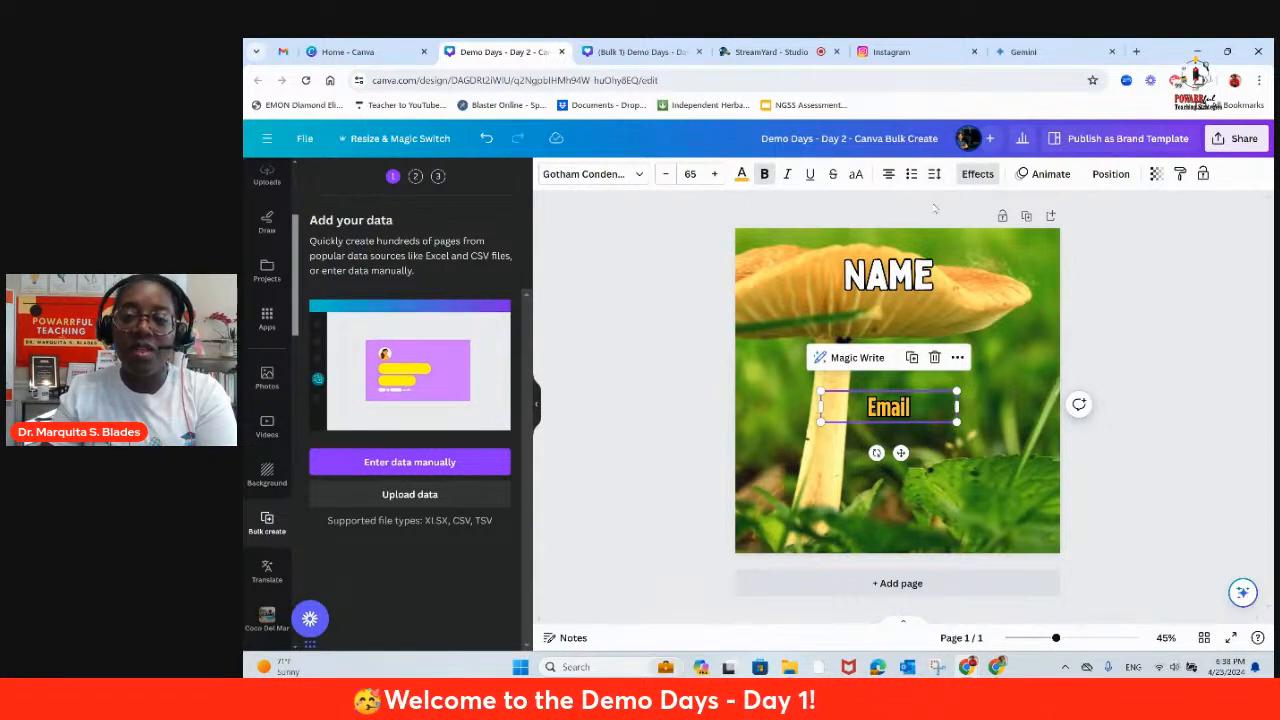
Step: Switch to Gemini and write the prompt "Generate a list of 30 writing prompts for 10th grade chemistry students."
{"action": "left_click", "coordinate": [1022, 52]}
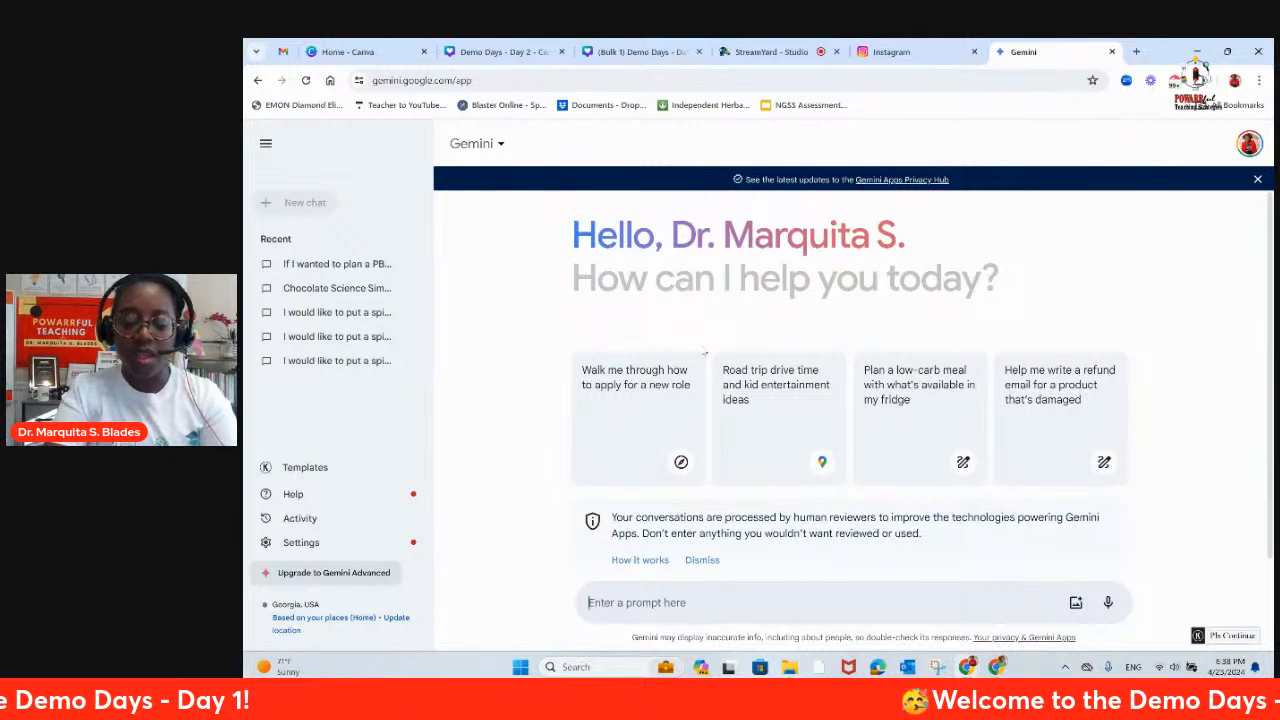
{"action": "type", "text": "Generate a list of 30"}
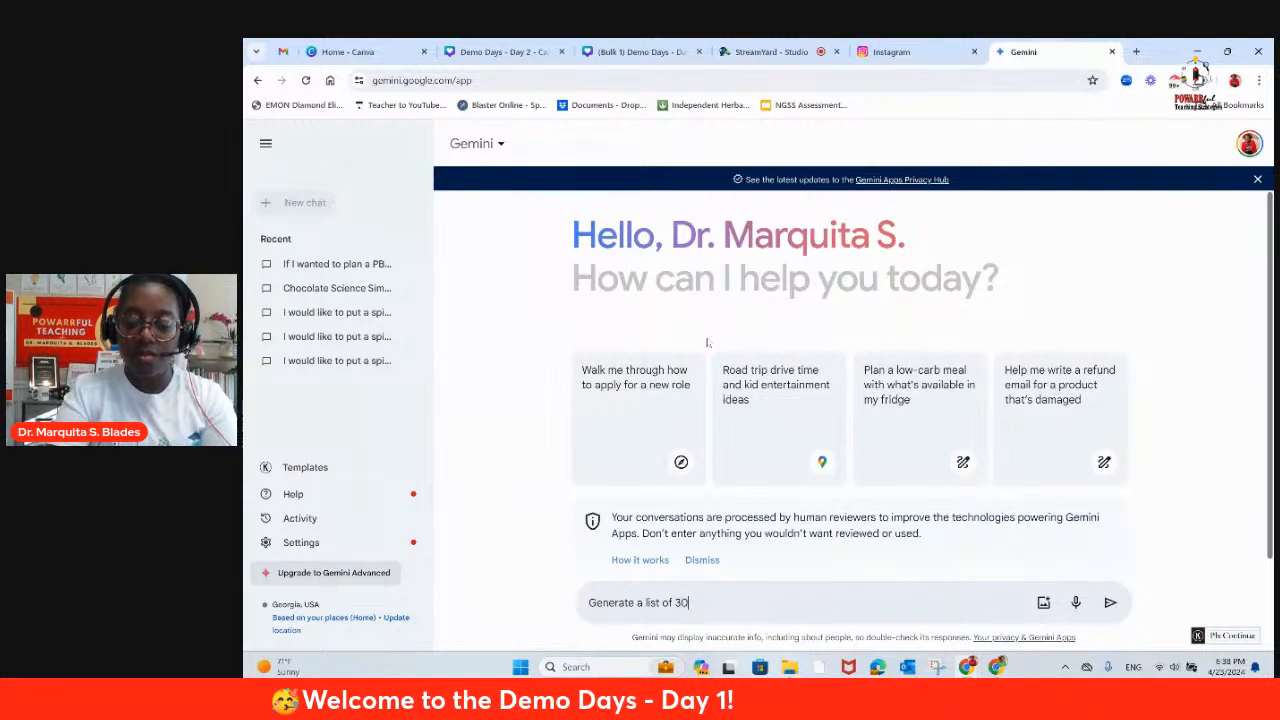
{"action": "type", "text": "writi"}
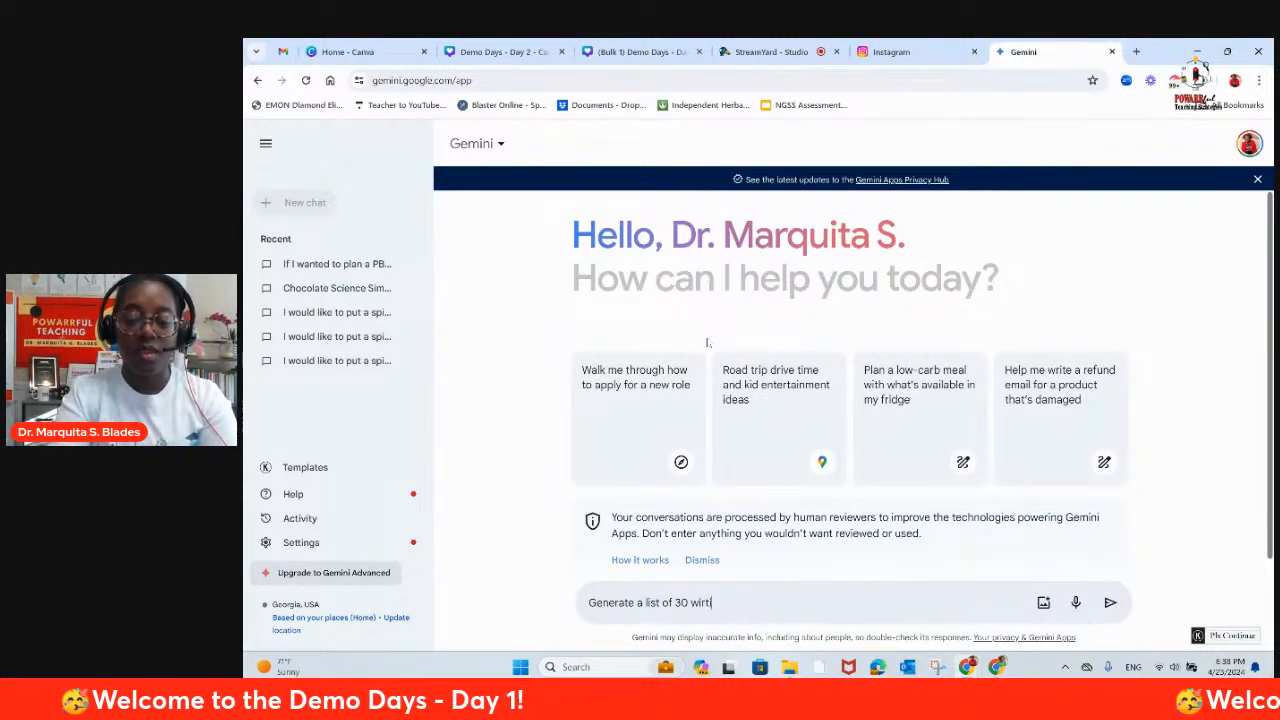
{"action": "key", "text": "BackSpace"}
{"action": "key", "text": "BackSpace"}
{"action": "key", "text": "BackSpace"}
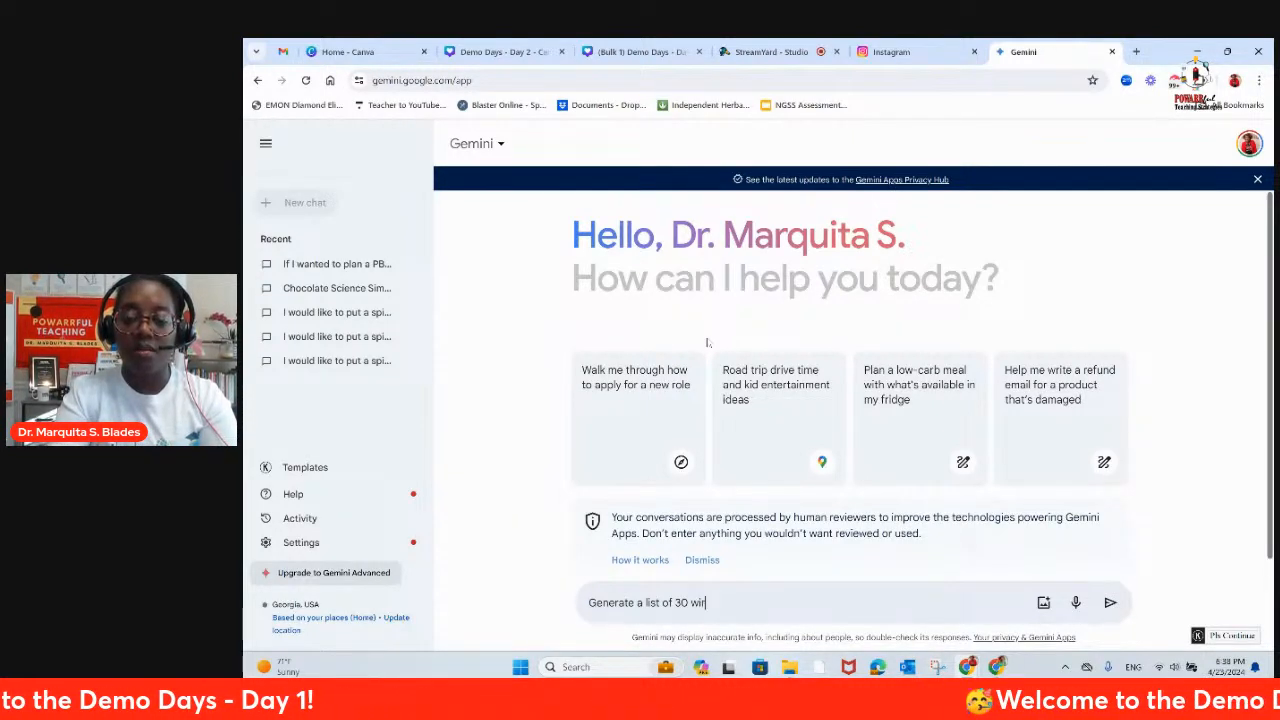
{"action": "type", "text": "iting"}
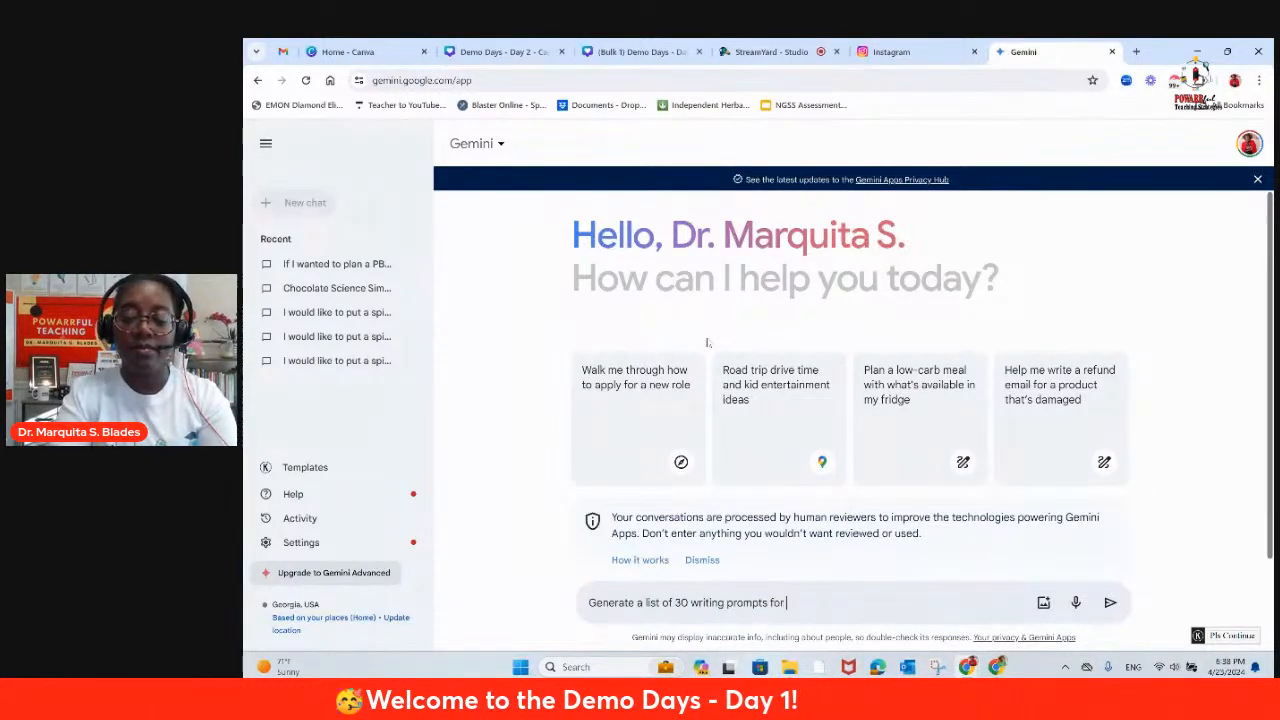
{"action": "type", "text": "prompts for 1"}
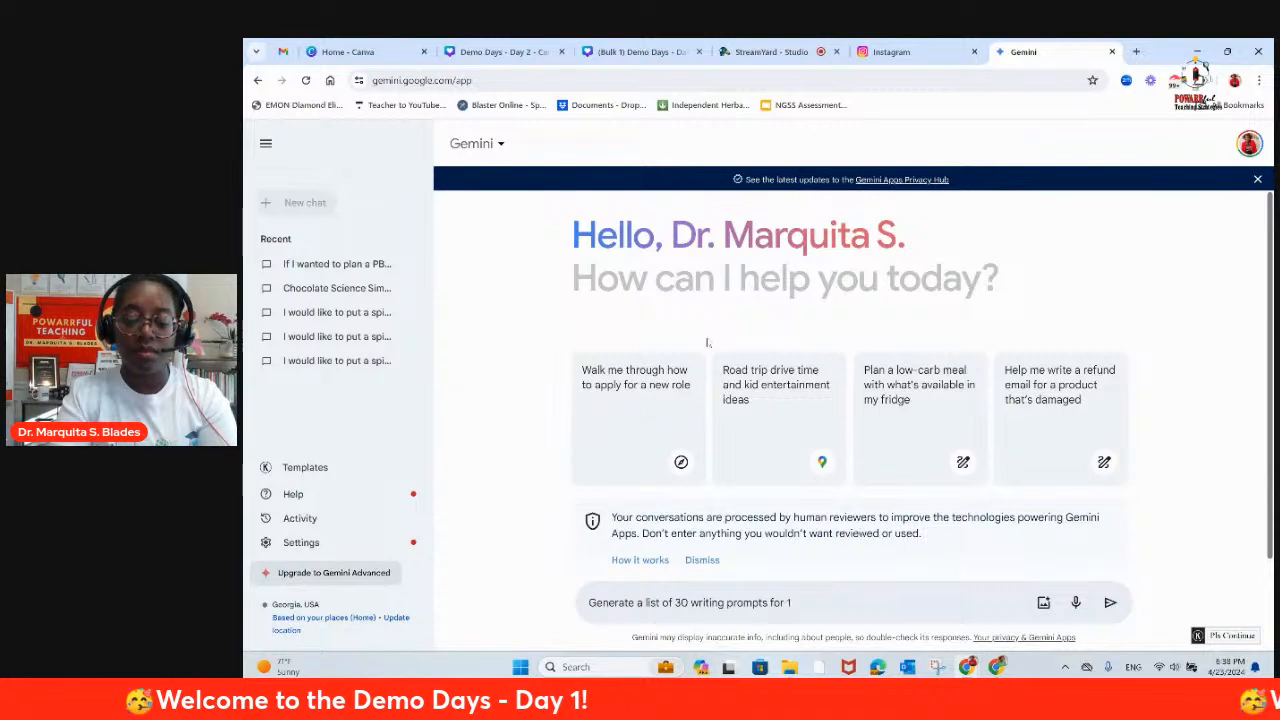
{"action": "type", "text": "0th grade "}
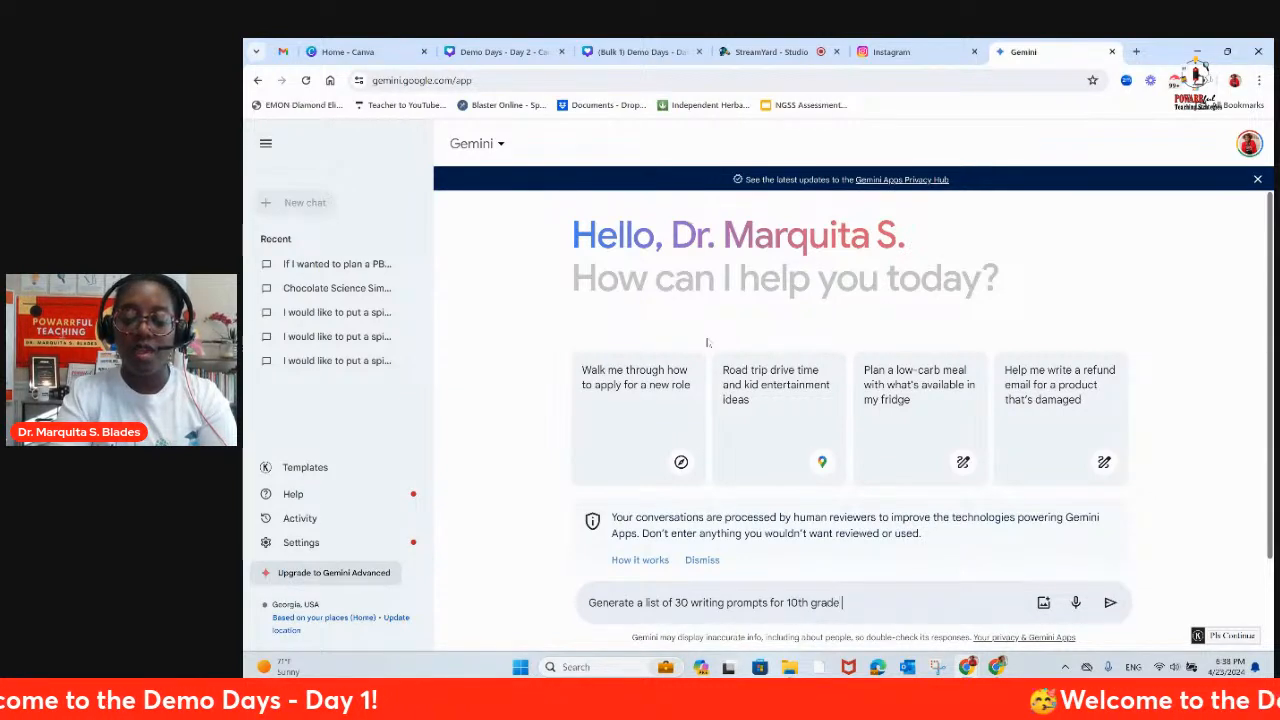
{"action": "type", "text": "chemistr"}
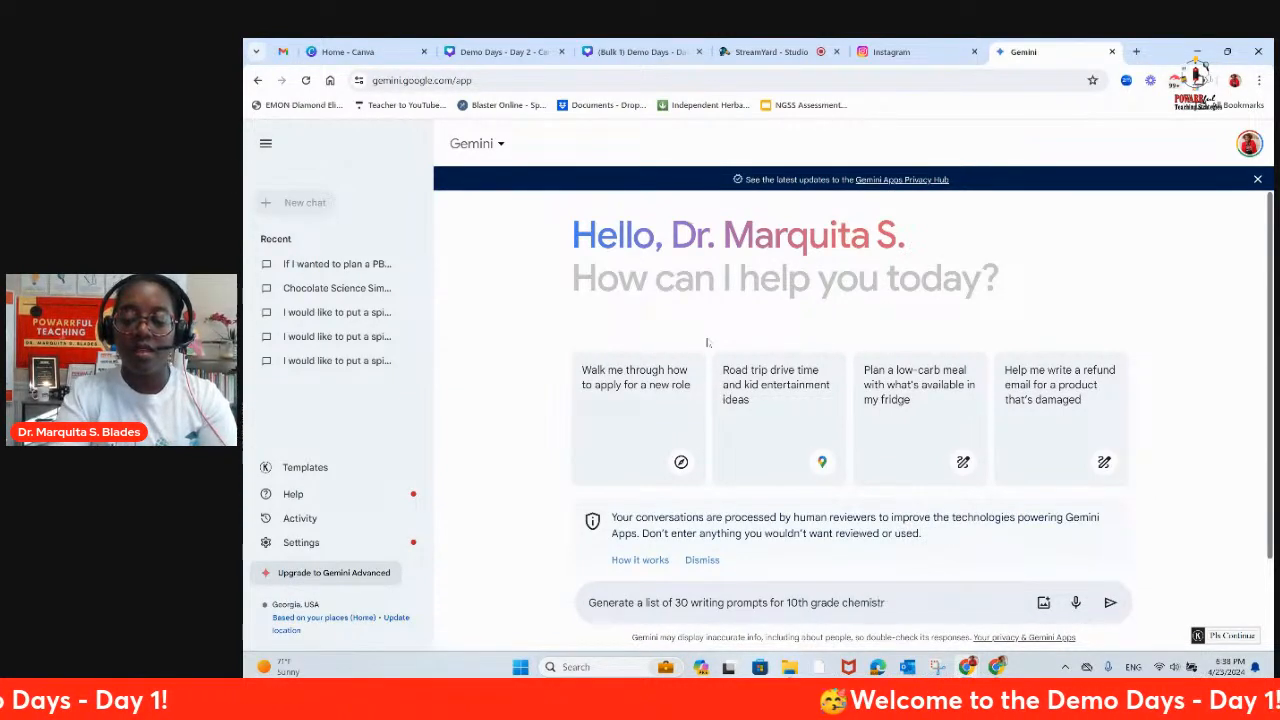
{"action": "type", "text": "y students. These writing"}
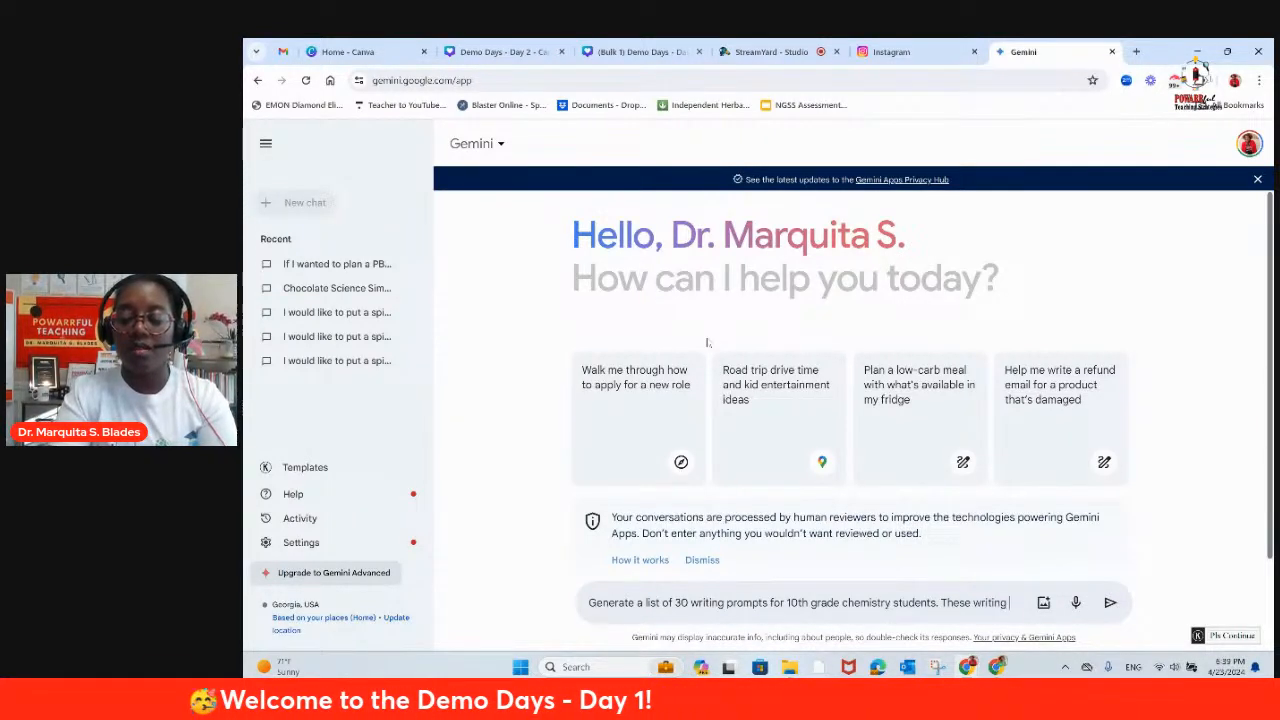
Step: Add that these writing will activate their thinking about basic chemistry concepts, request a list exportable to google sheets, and submit the prompt
{"action": "type", "text": "will activ"}
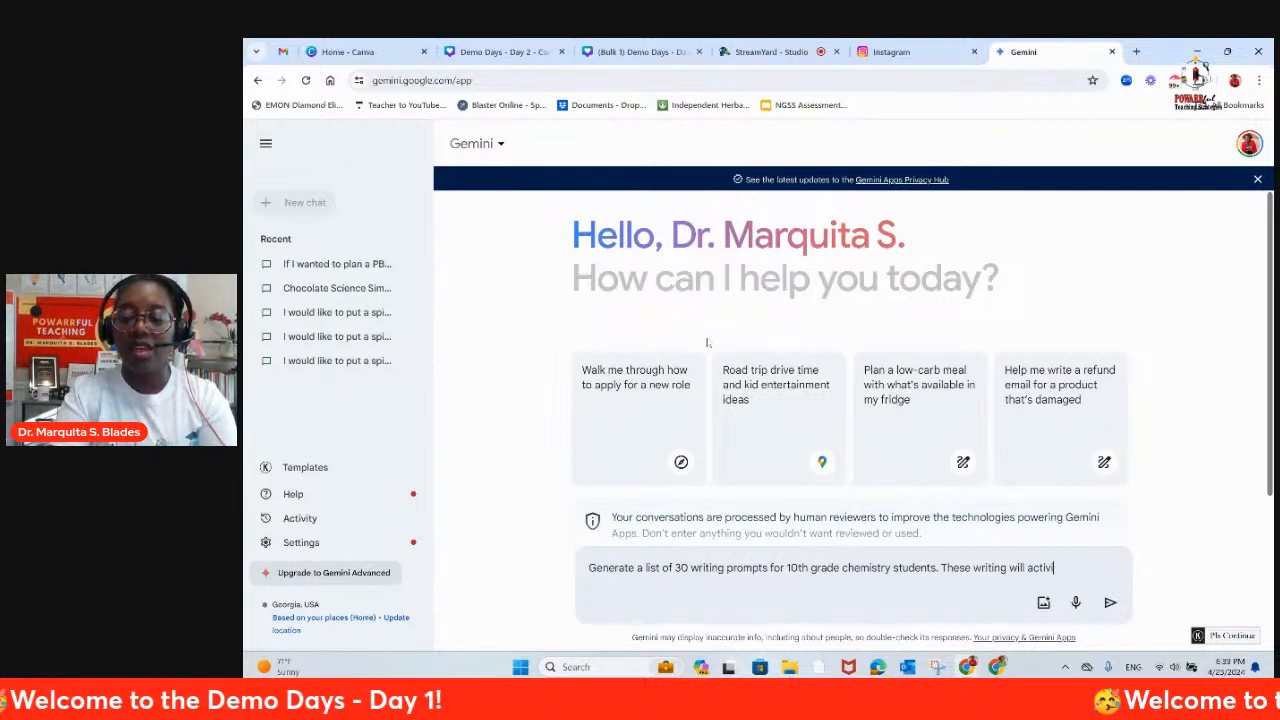
{"action": "type", "text": "ate their th"}
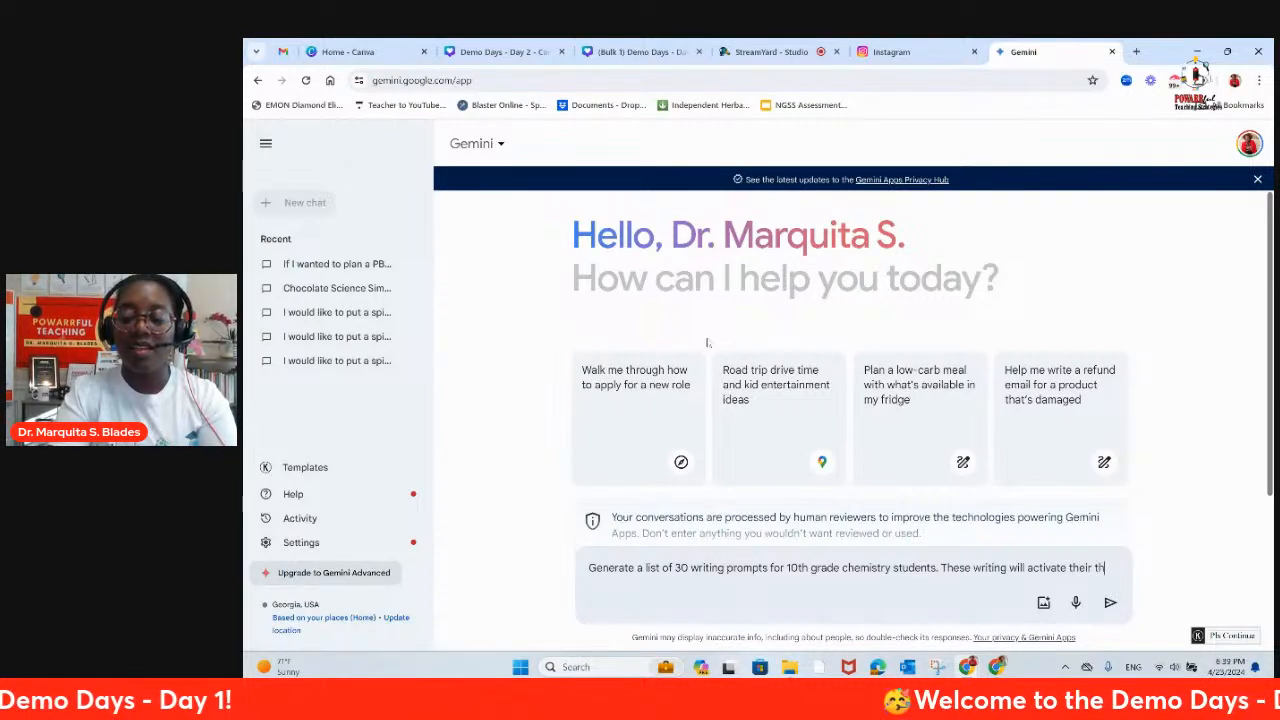
{"action": "type", "text": "inking about basic"}
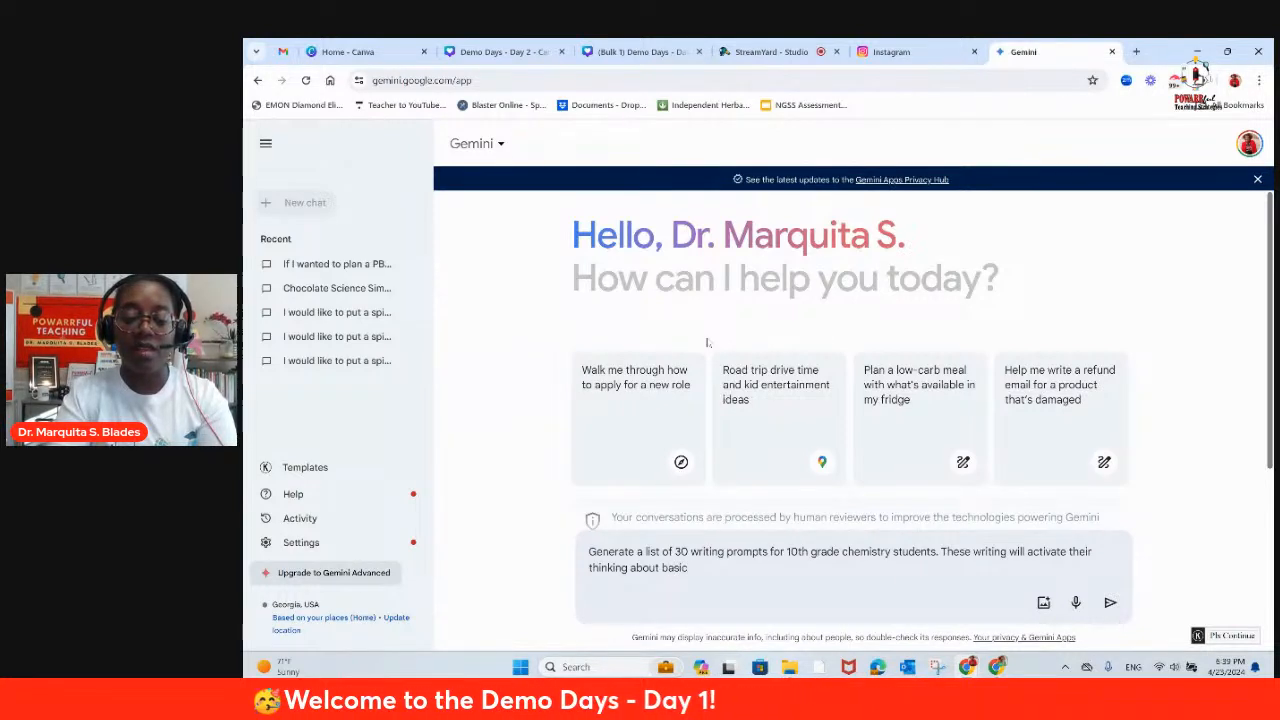
{"action": "type", "text": "istry"}
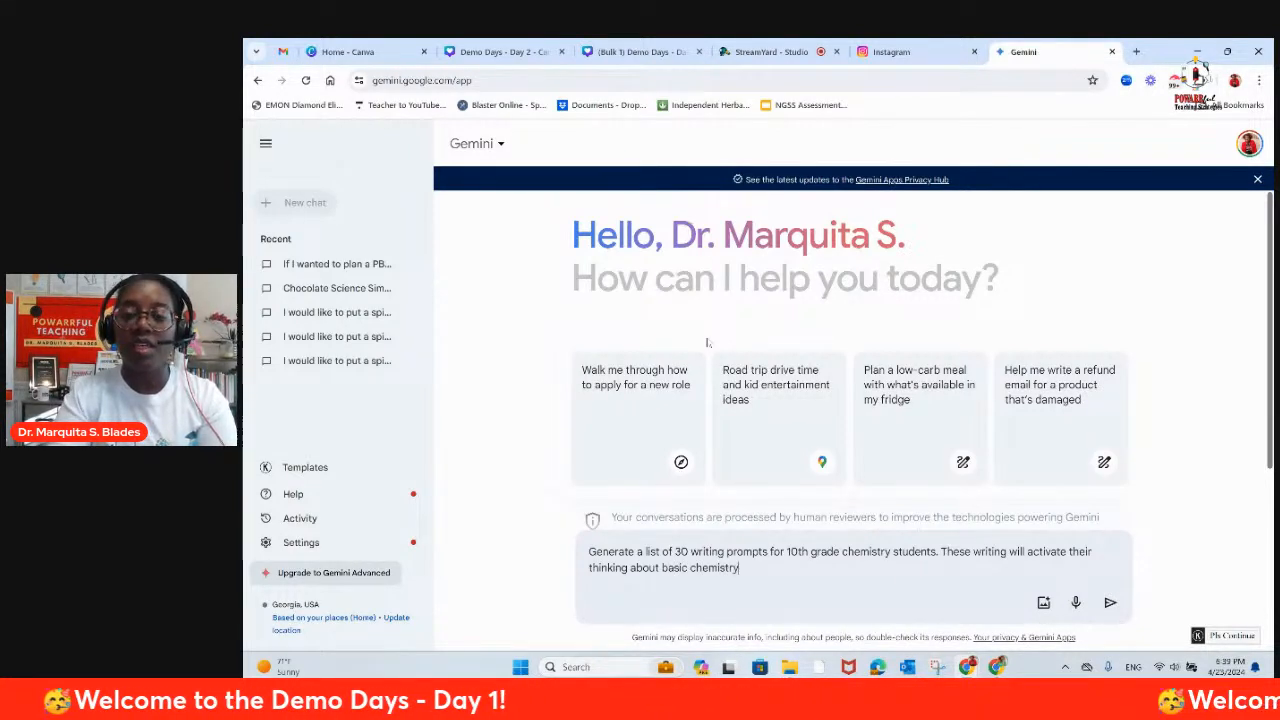
{"action": "type", "text": " conc"}
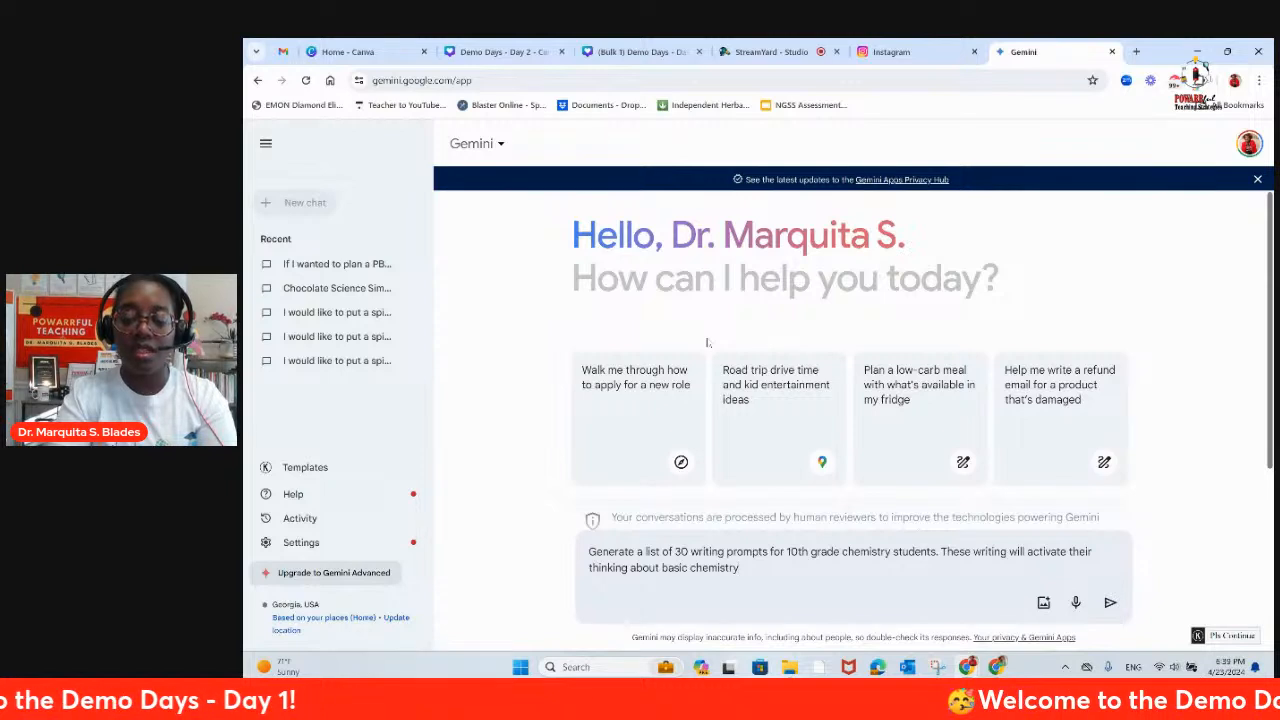
{"action": "type", "text": "epts."}
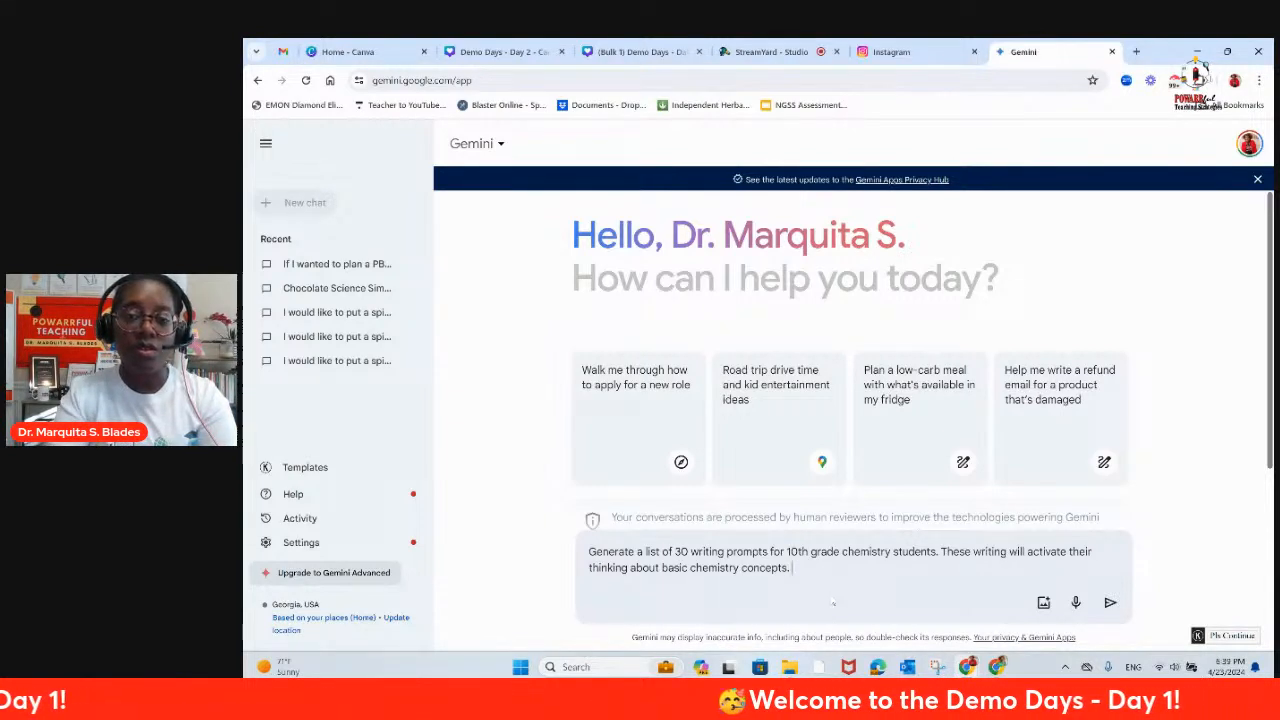
{"action": "type", "text": "Fo"}
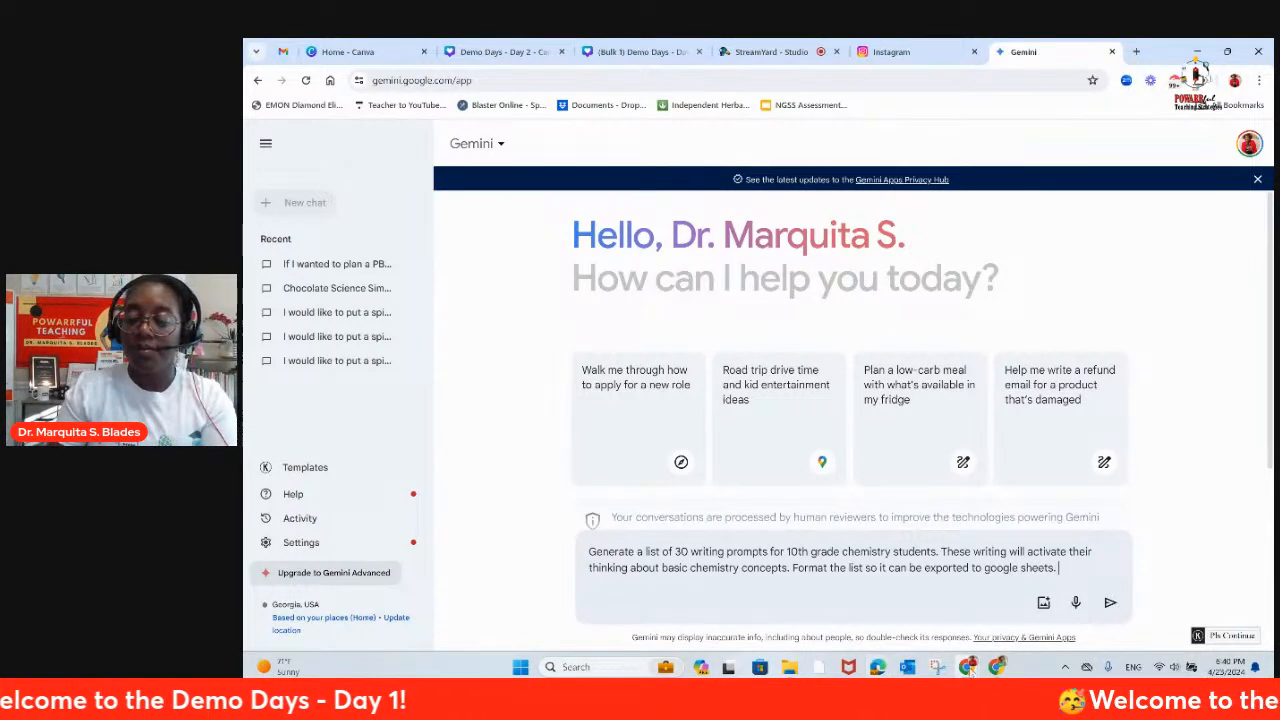
{"action": "left_click", "coordinate": [1107, 607]}
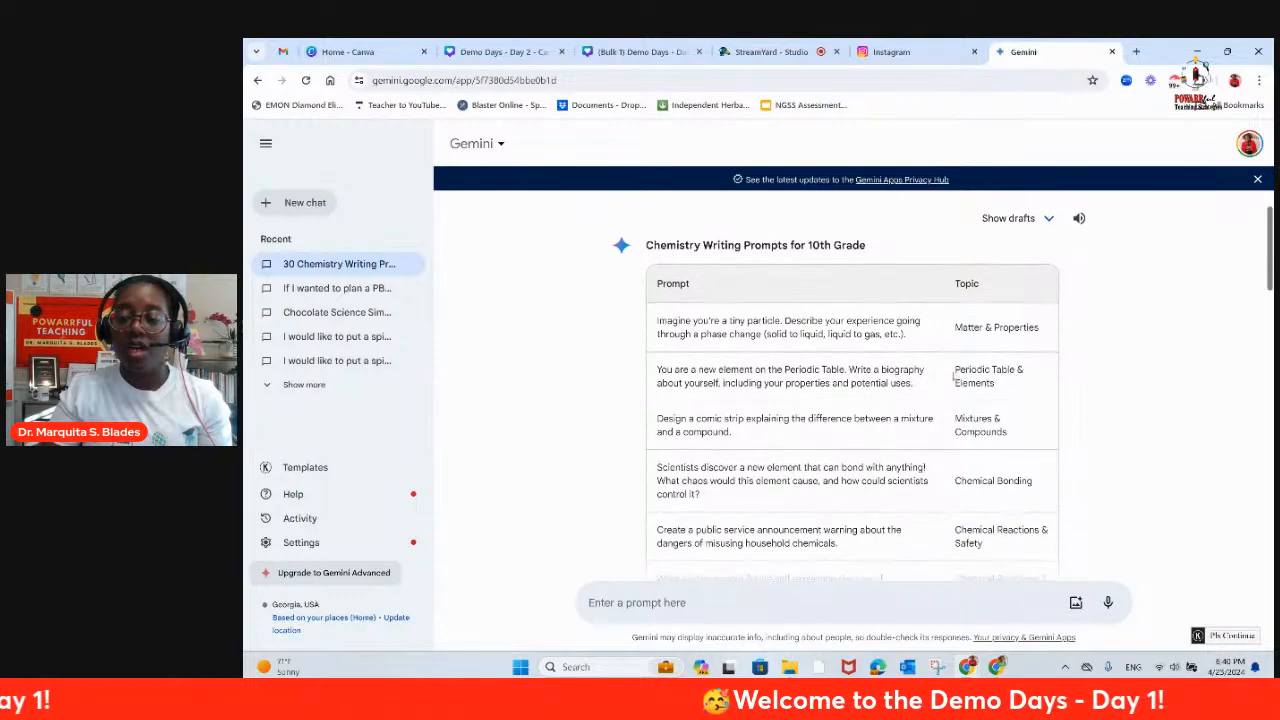
Step: Look through the generated table of chemistry writing prompts and their topics
{"action": "scroll", "coordinate": [994, 322], "scroll_direction": "down", "scroll_amount": 2}
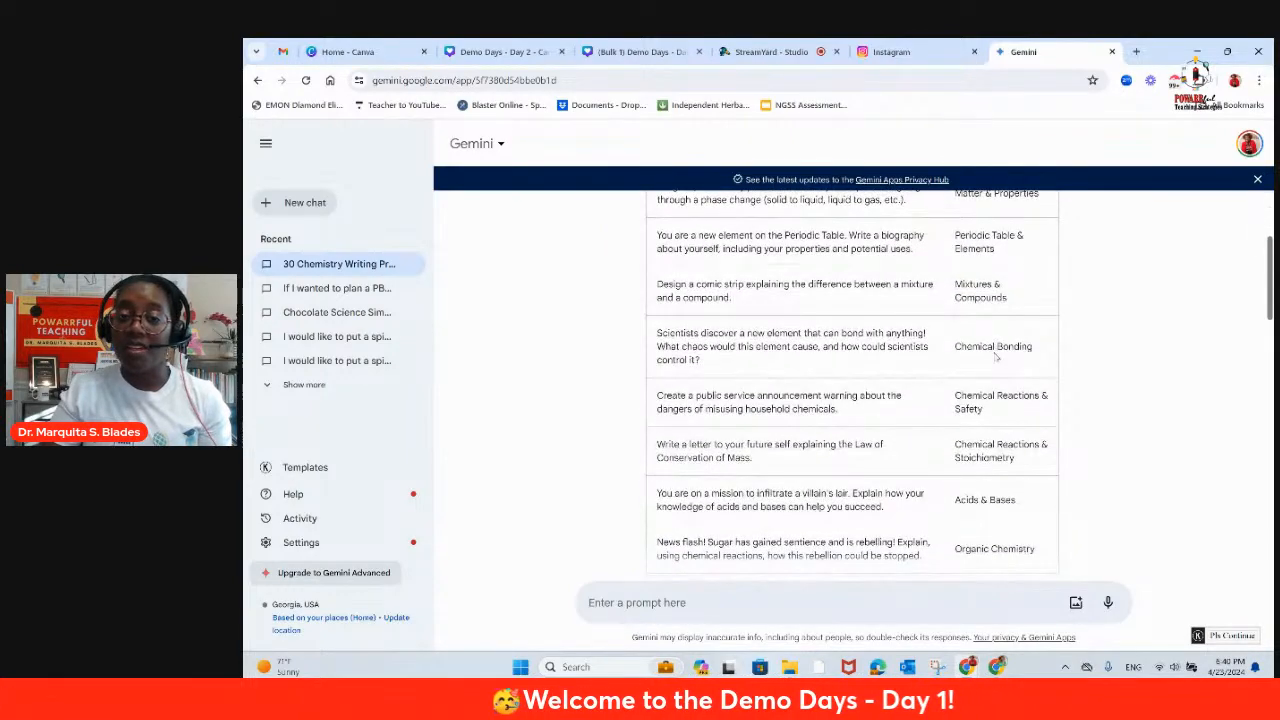
{"action": "scroll", "coordinate": [996, 357], "scroll_direction": "down", "scroll_amount": 5}
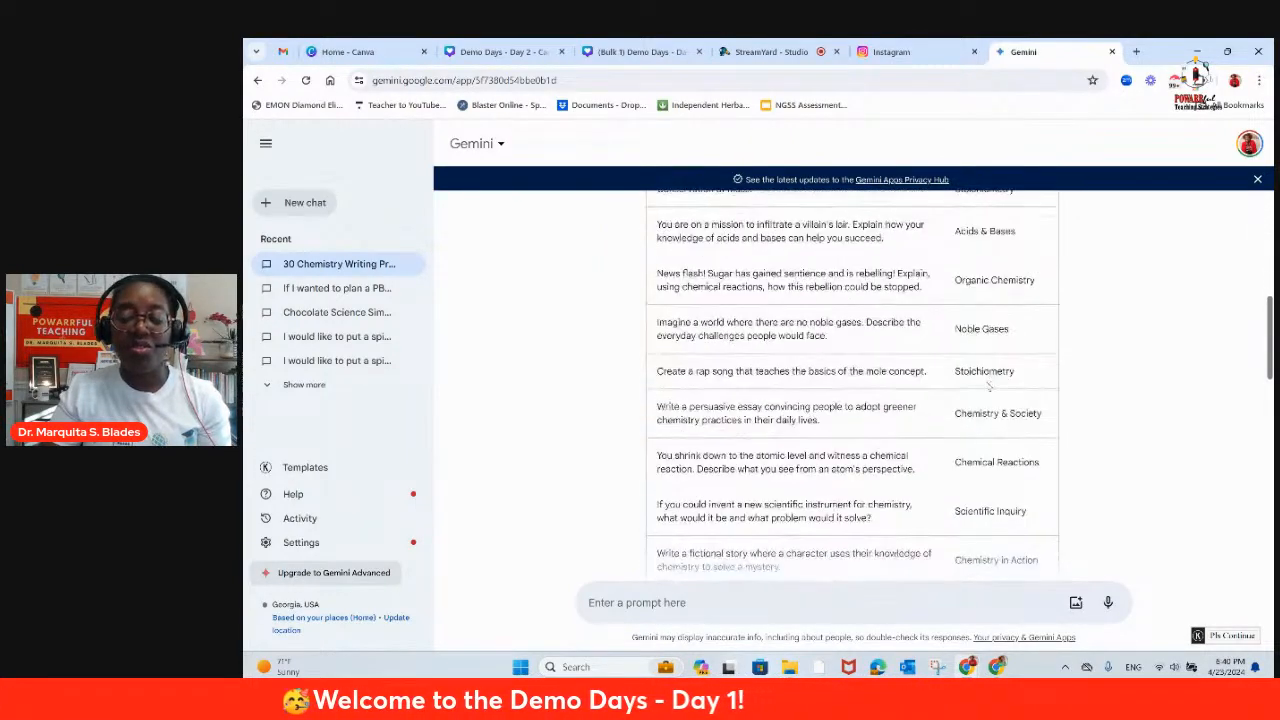
{"action": "scroll", "coordinate": [989, 395], "scroll_direction": "down", "scroll_amount": 10}
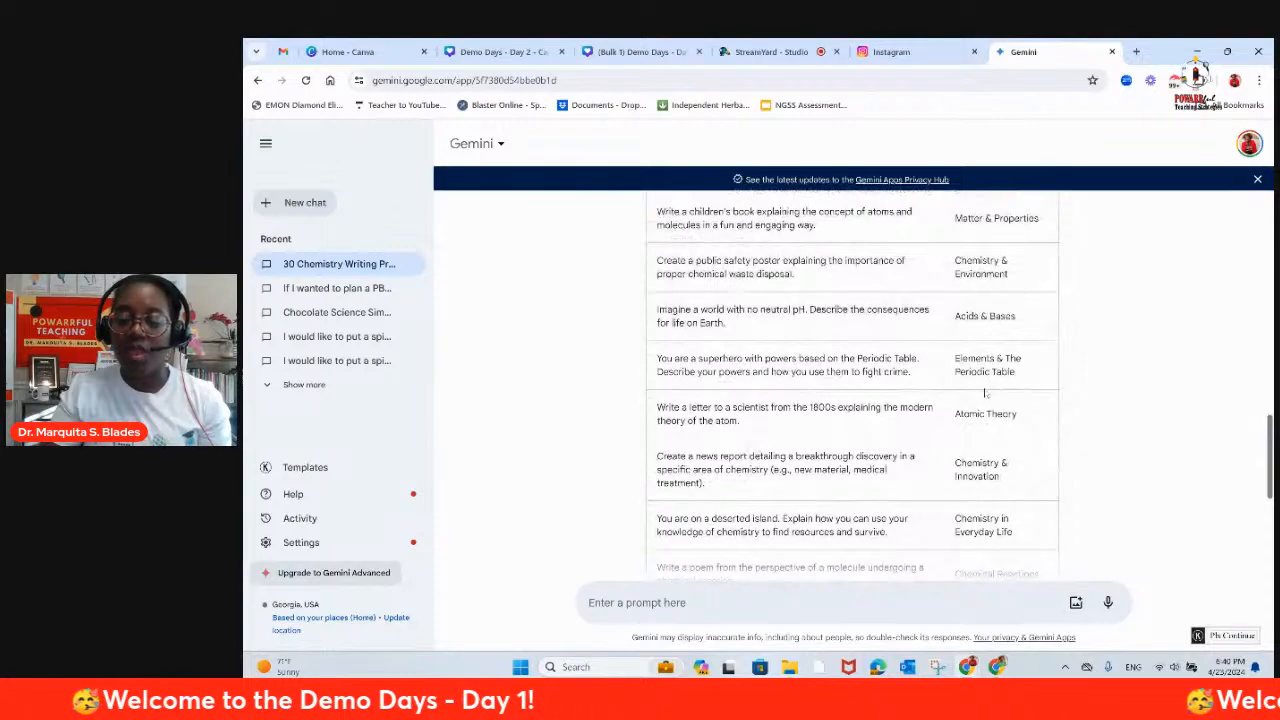
{"action": "scroll", "coordinate": [978, 397], "scroll_direction": "up", "scroll_amount": 20}
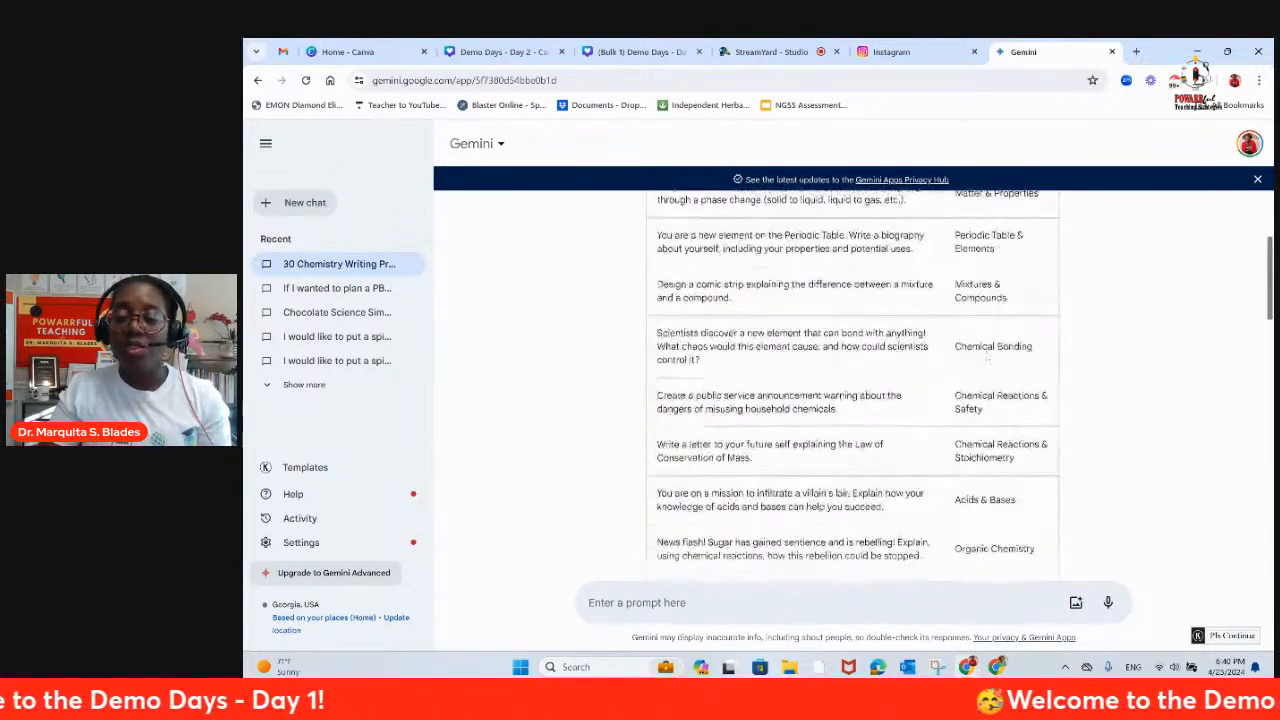
Step: Show the alternative drafts, open Draft 2, and look through its prompts and topics
{"action": "left_click", "coordinate": [1010, 285]}
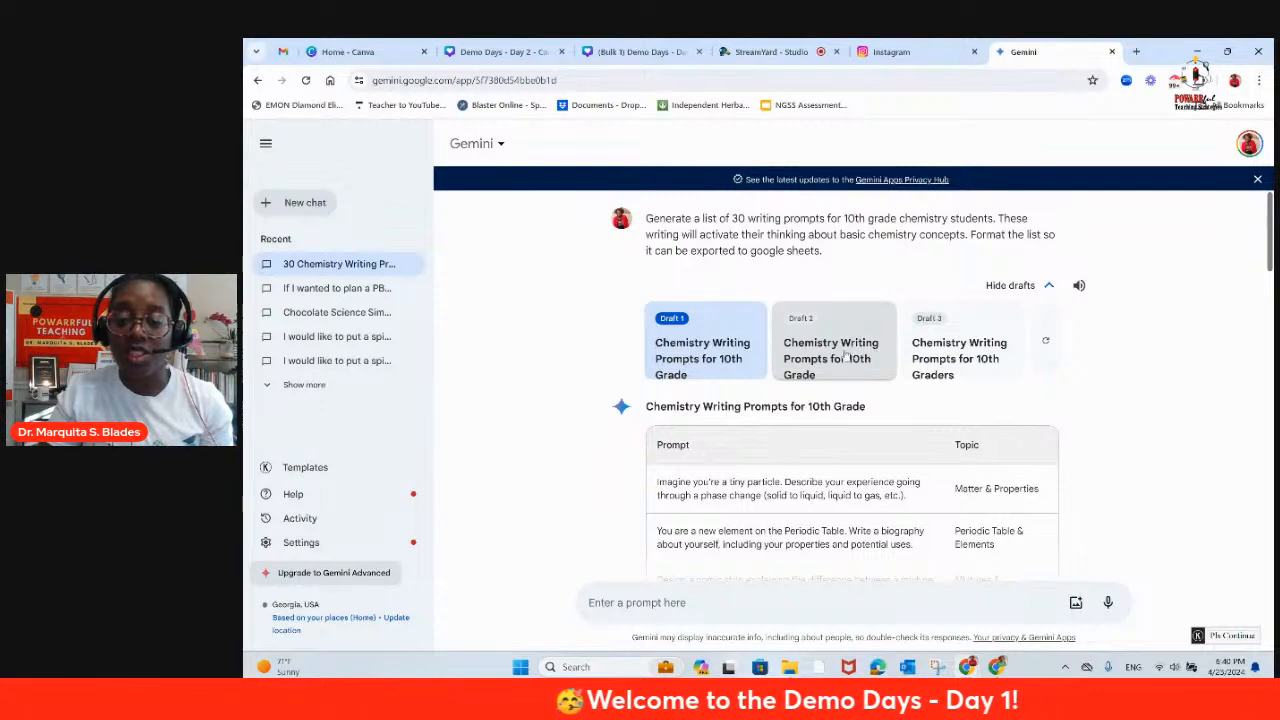
{"action": "scroll", "coordinate": [898, 495], "scroll_direction": "down", "scroll_amount": 8}
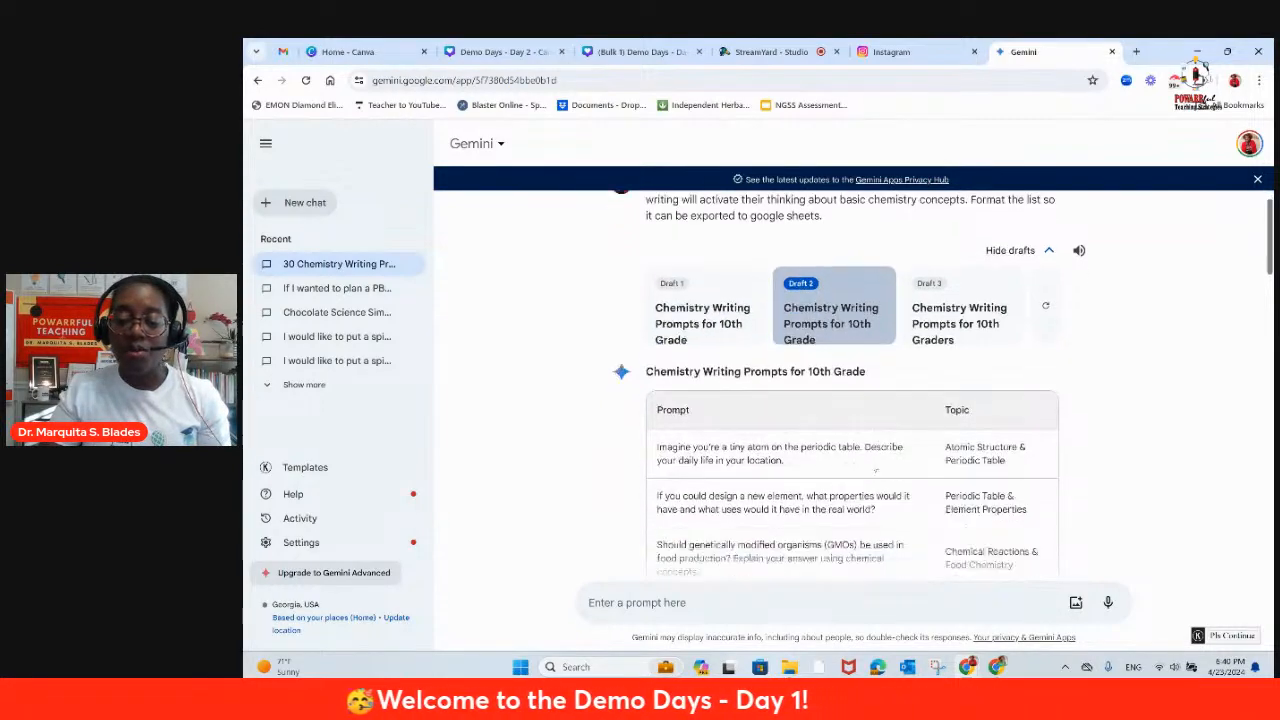
{"action": "scroll", "coordinate": [870, 464], "scroll_direction": "down", "scroll_amount": 2}
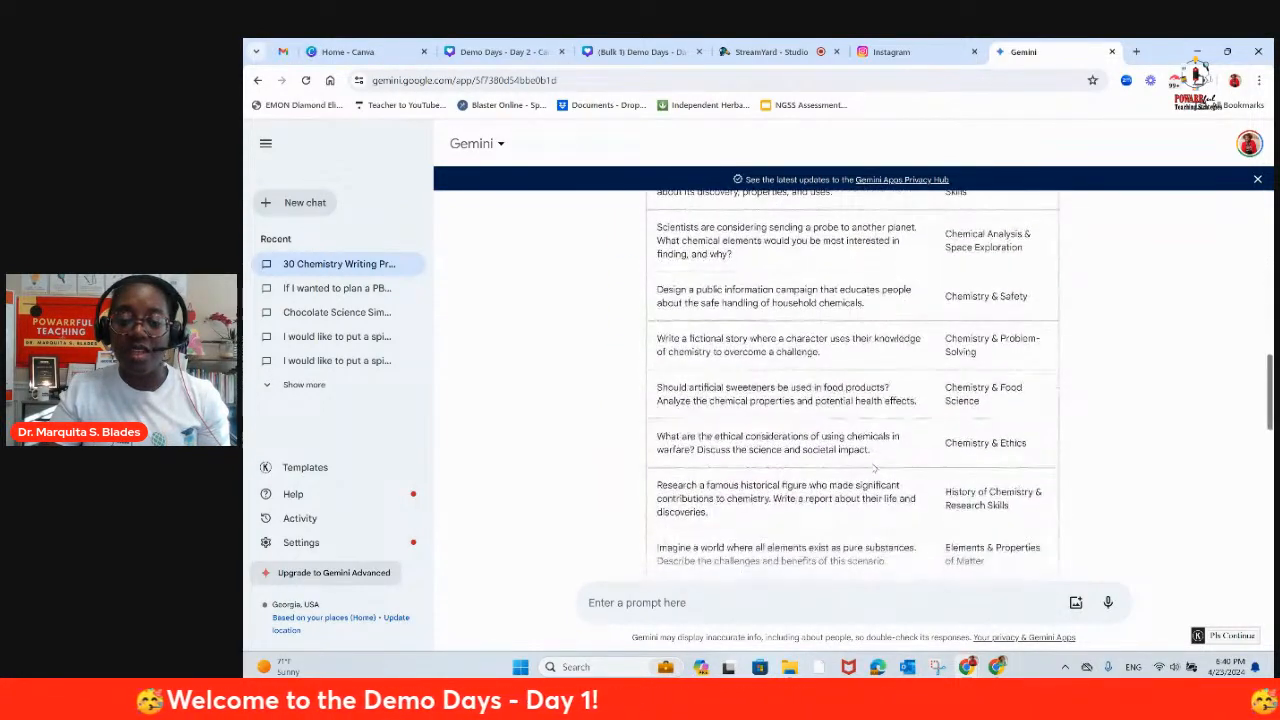
{"action": "scroll", "coordinate": [870, 464], "scroll_direction": "up", "scroll_amount": 4}
{"action": "scroll", "coordinate": [870, 464], "scroll_direction": "up", "scroll_amount": 8}
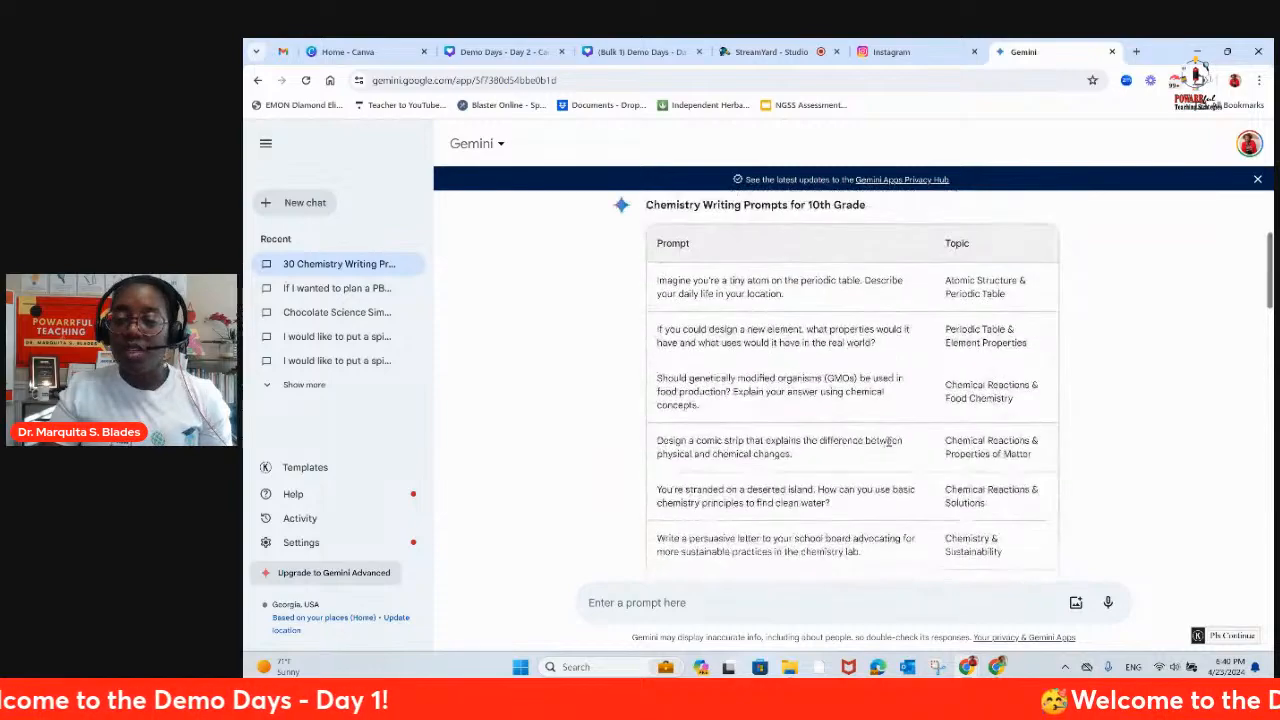
Step: Switch to Draft 3 and look through its prompts and topics down to the end of the table
{"action": "left_click", "coordinate": [938, 378]}
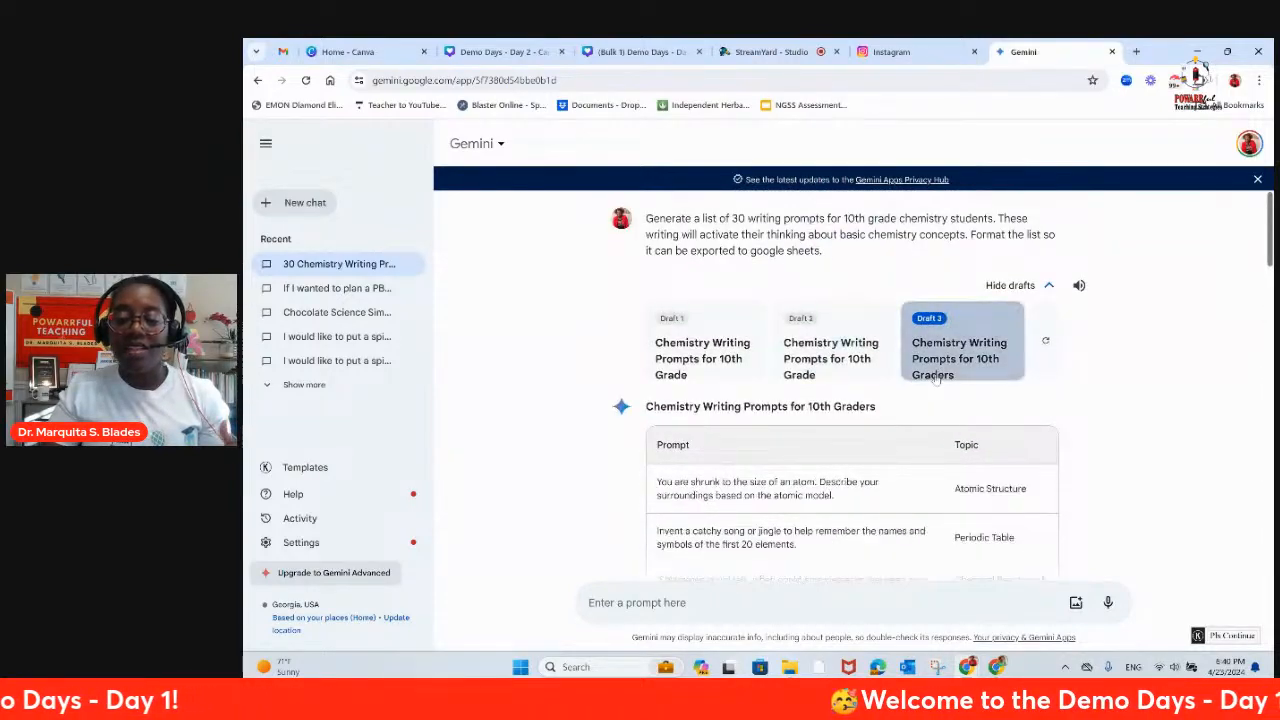
{"action": "scroll", "coordinate": [938, 380], "scroll_direction": "down", "scroll_amount": 5}
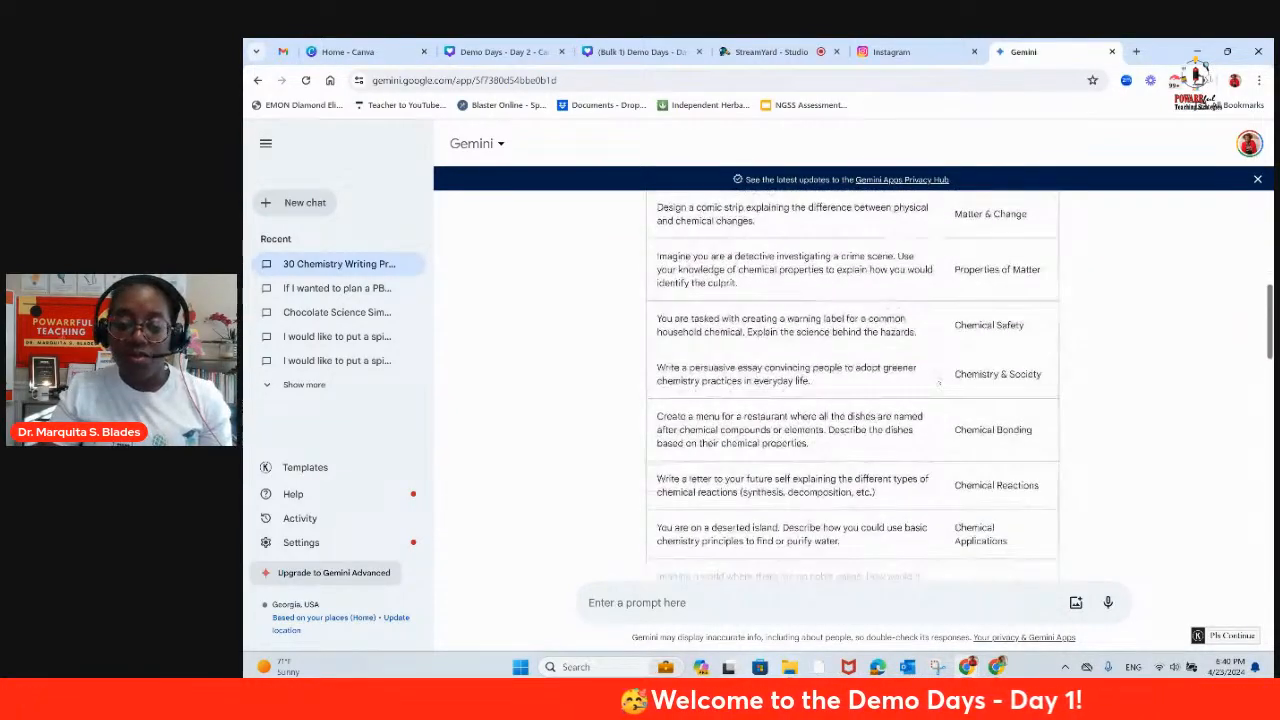
{"action": "scroll", "coordinate": [938, 381], "scroll_direction": "down", "scroll_amount": 4}
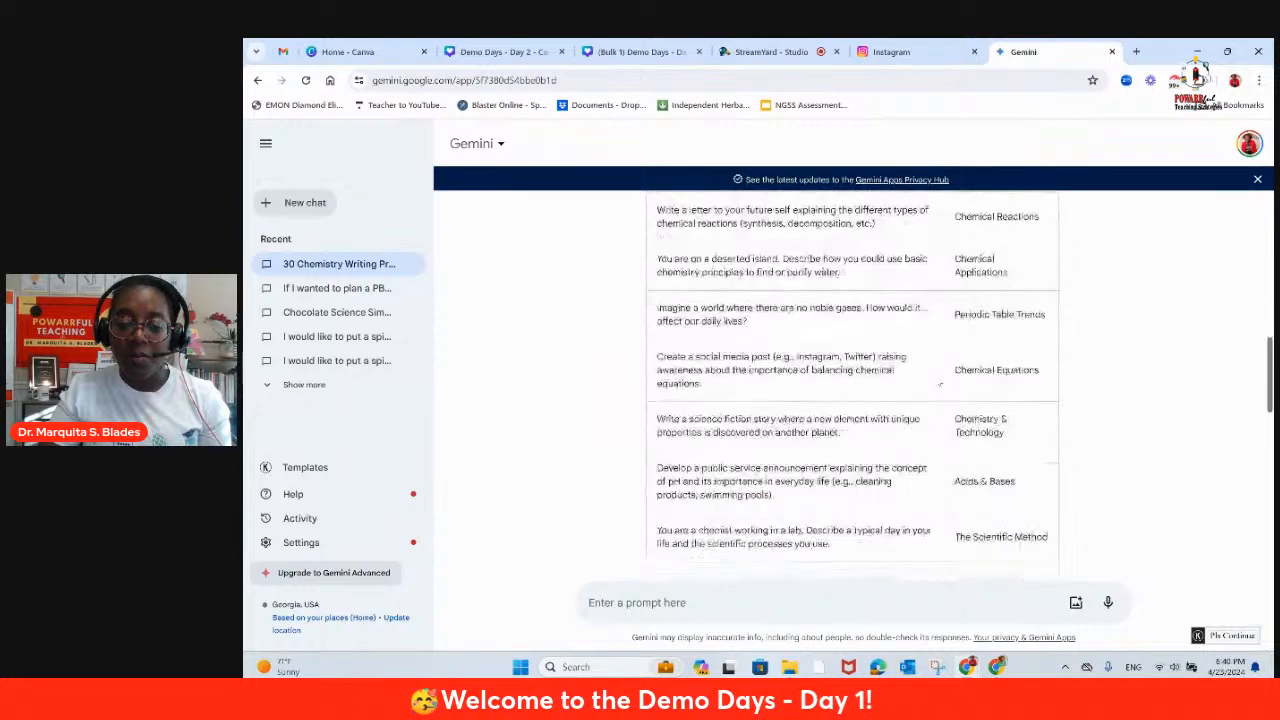
{"action": "scroll", "coordinate": [938, 383], "scroll_direction": "down", "scroll_amount": 3}
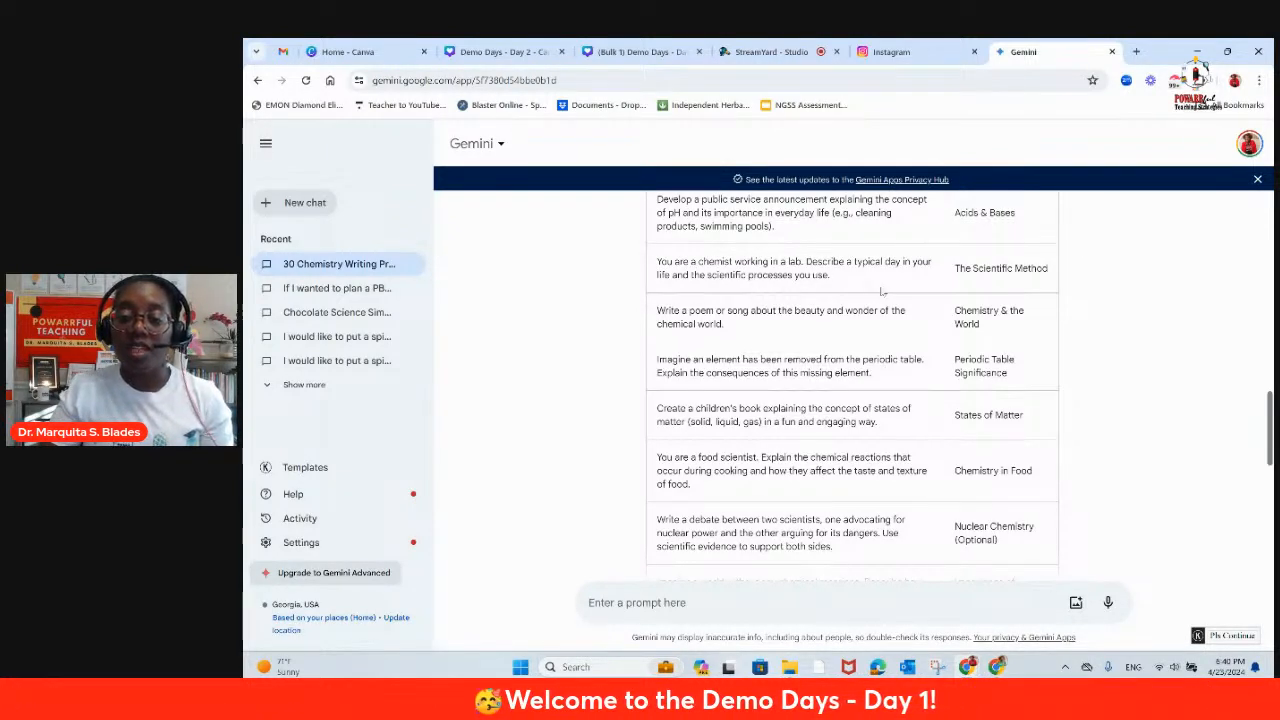
{"action": "scroll", "coordinate": [843, 316], "scroll_direction": "down", "scroll_amount": 5}
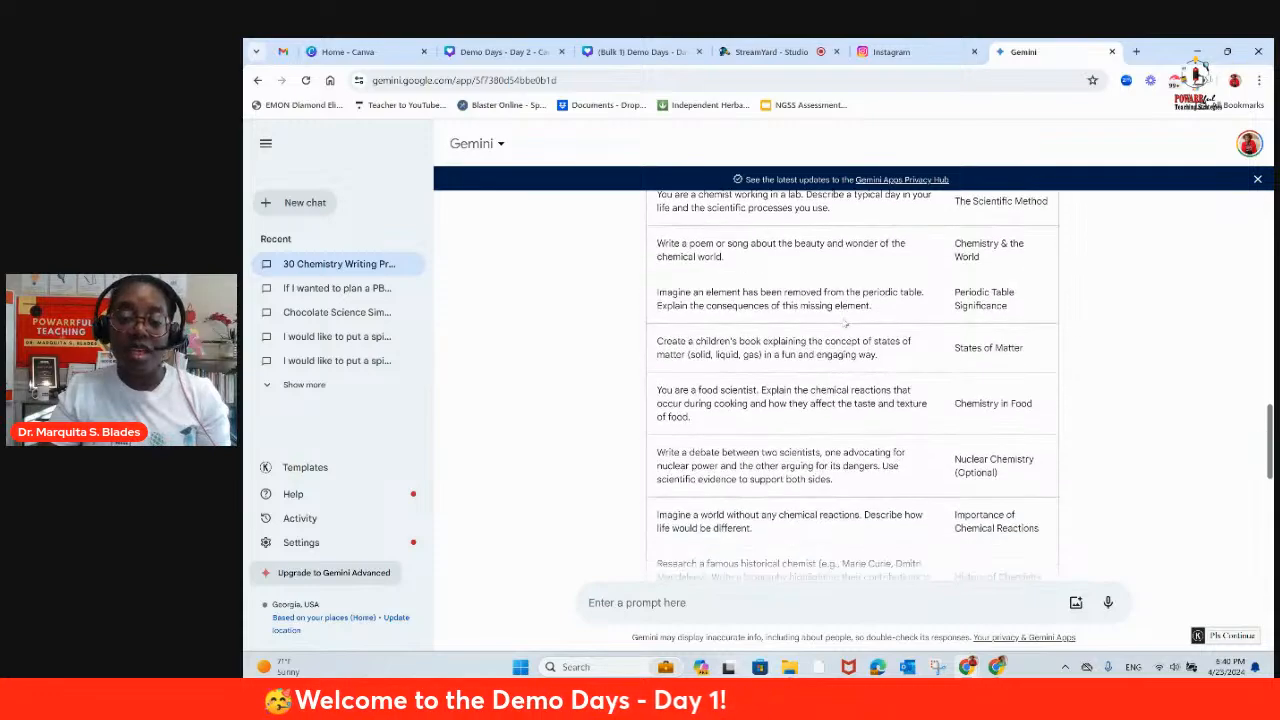
{"action": "scroll", "coordinate": [819, 364], "scroll_direction": "down", "scroll_amount": 3}
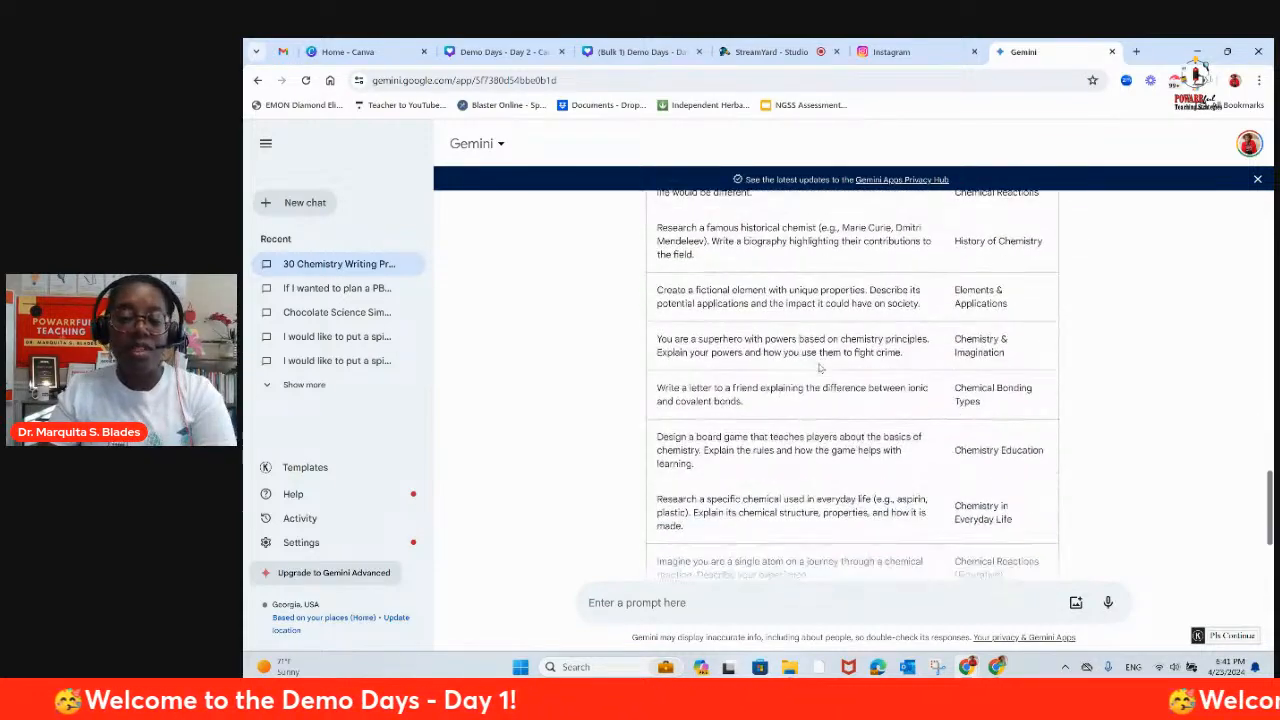
{"action": "scroll", "coordinate": [819, 364], "scroll_direction": "down", "scroll_amount": 1}
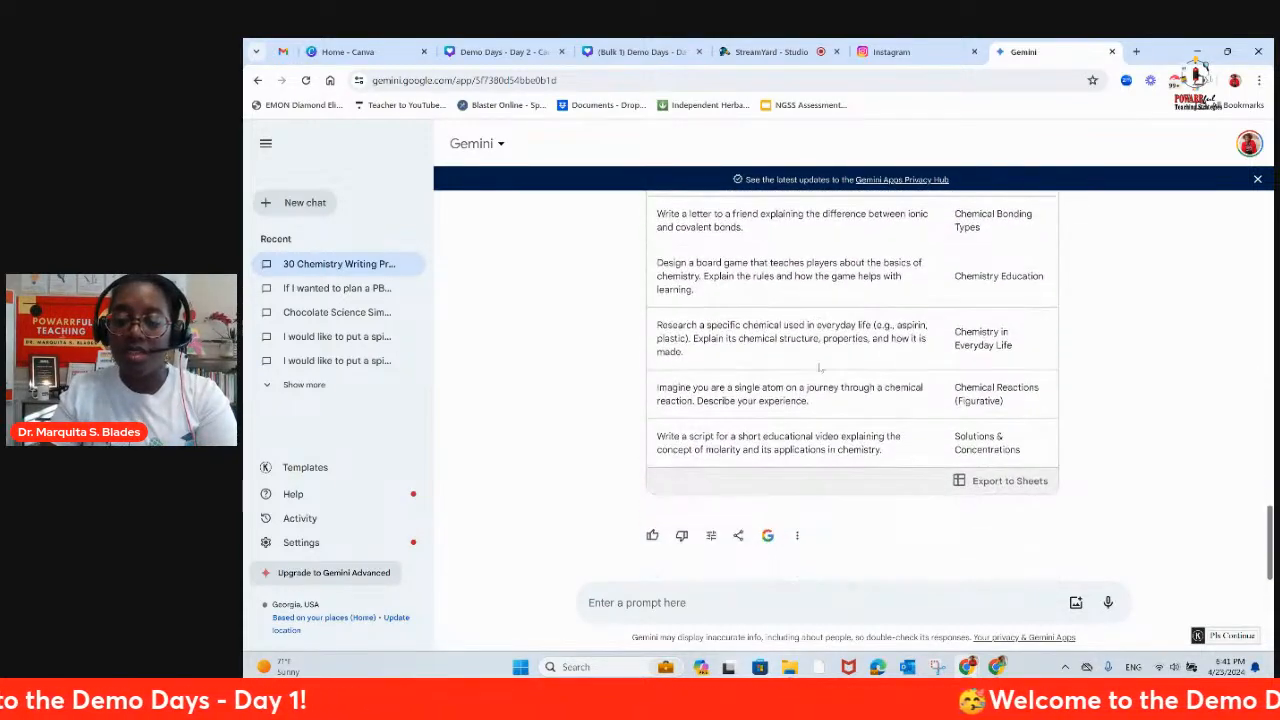
{"action": "scroll", "coordinate": [887, 403], "scroll_direction": "up", "scroll_amount": 3}
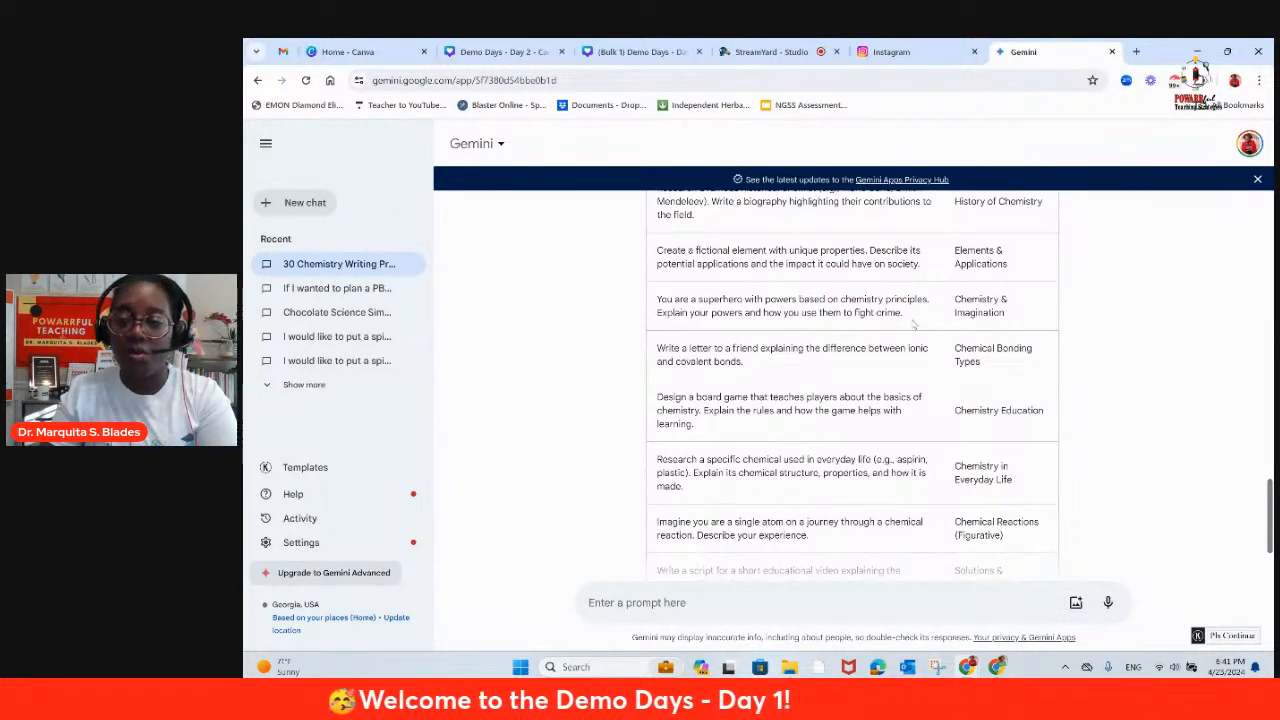
Step: Look back through the Draft 3 prompts and topics from the end of the table to the draft choices
{"action": "scroll", "coordinate": [911, 327], "scroll_direction": "up", "scroll_amount": 6}
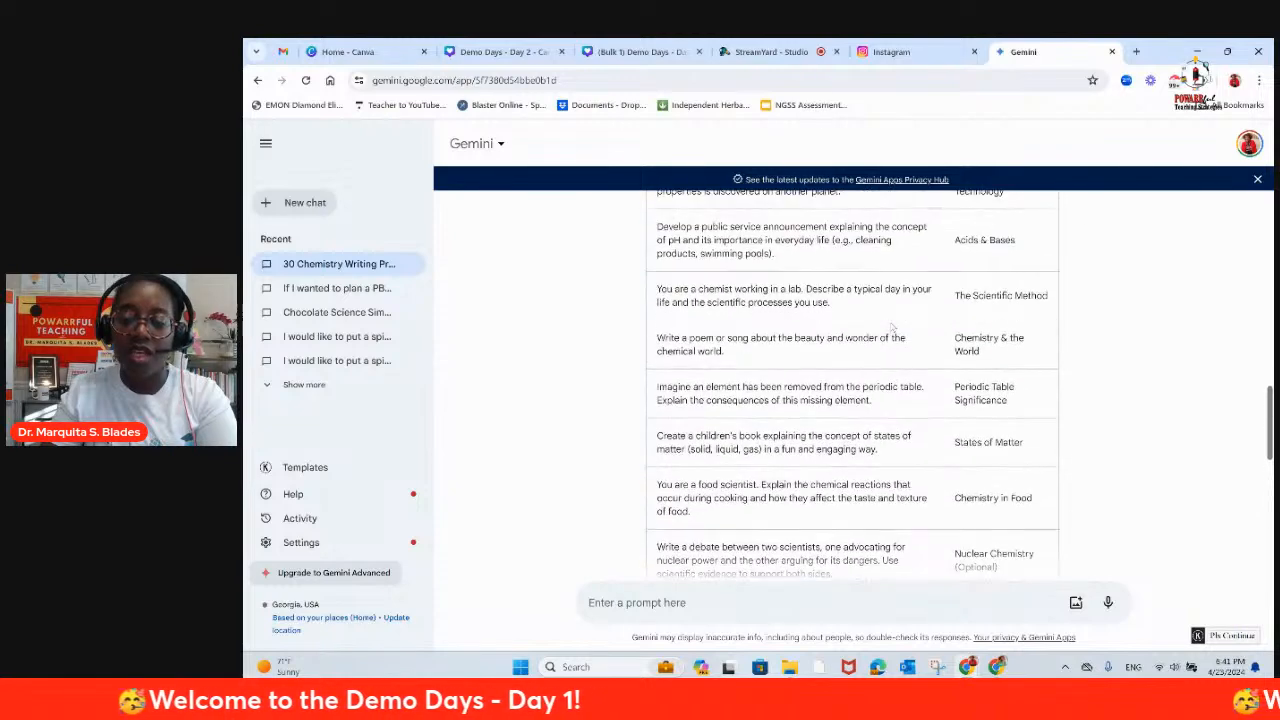
{"action": "scroll", "coordinate": [893, 328], "scroll_direction": "up", "scroll_amount": 4}
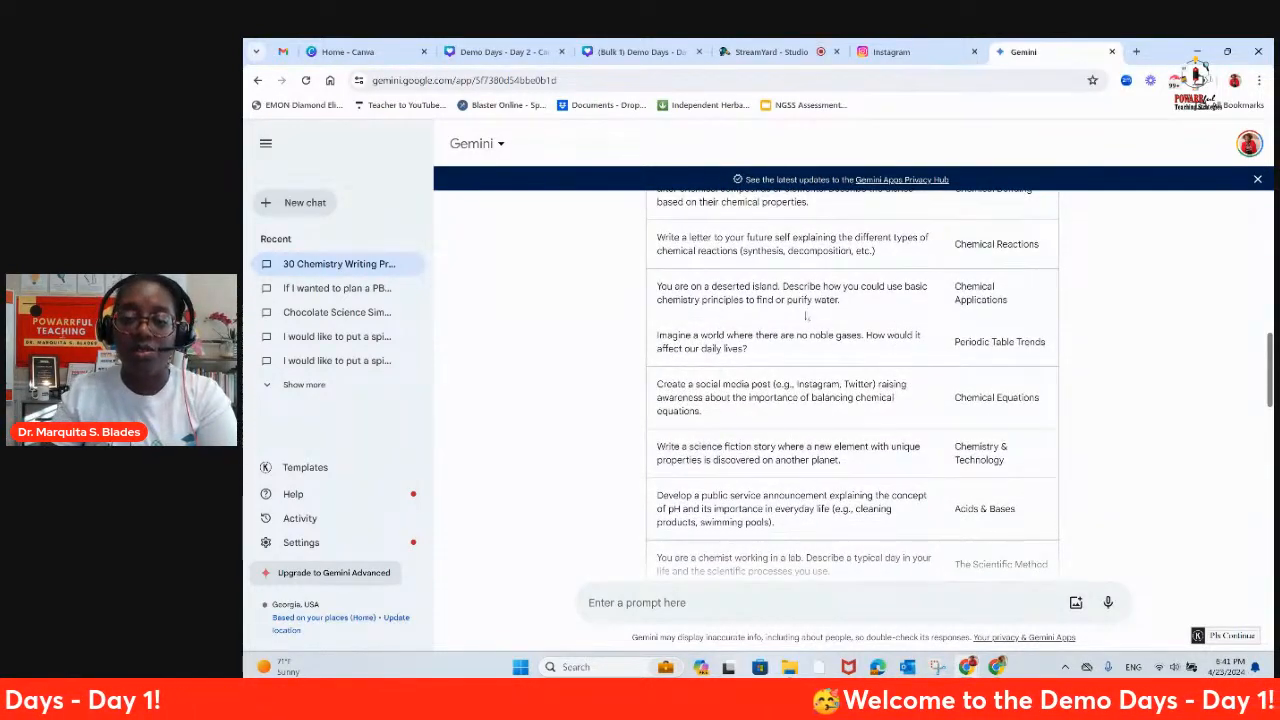
{"action": "scroll", "coordinate": [767, 323], "scroll_direction": "up", "scroll_amount": 1}
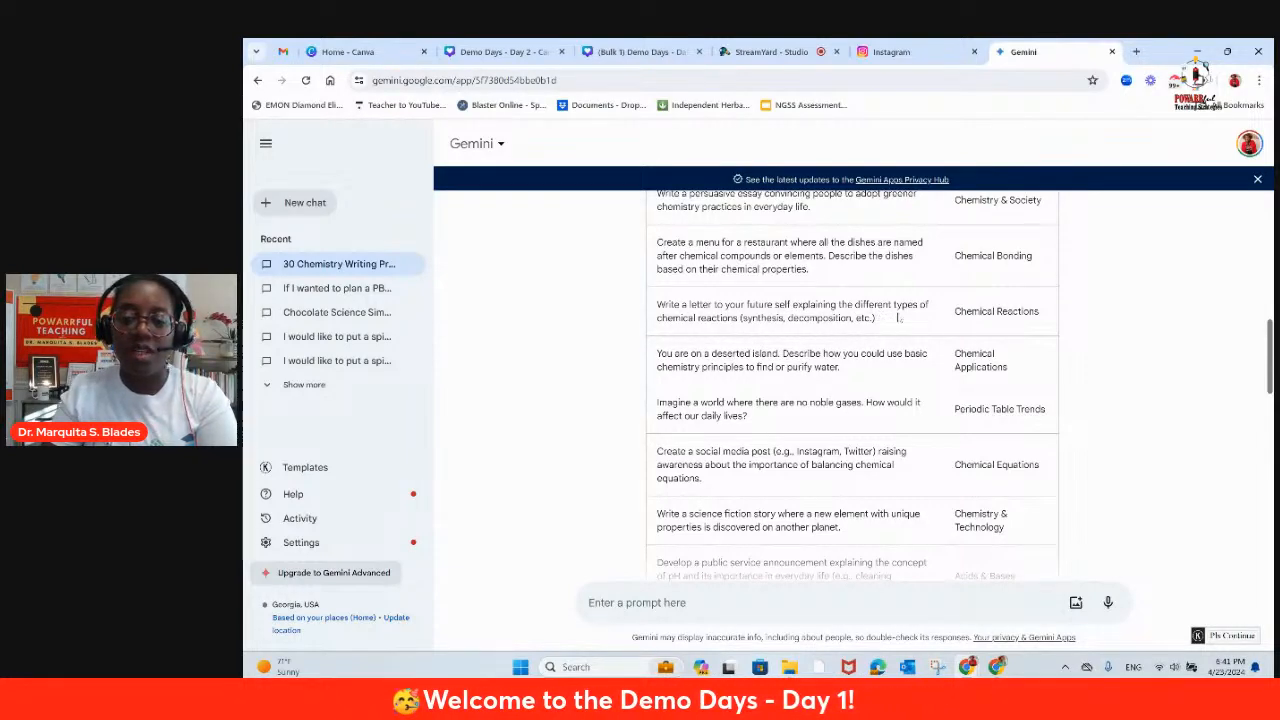
{"action": "scroll", "coordinate": [780, 320], "scroll_direction": "up", "scroll_amount": 2}
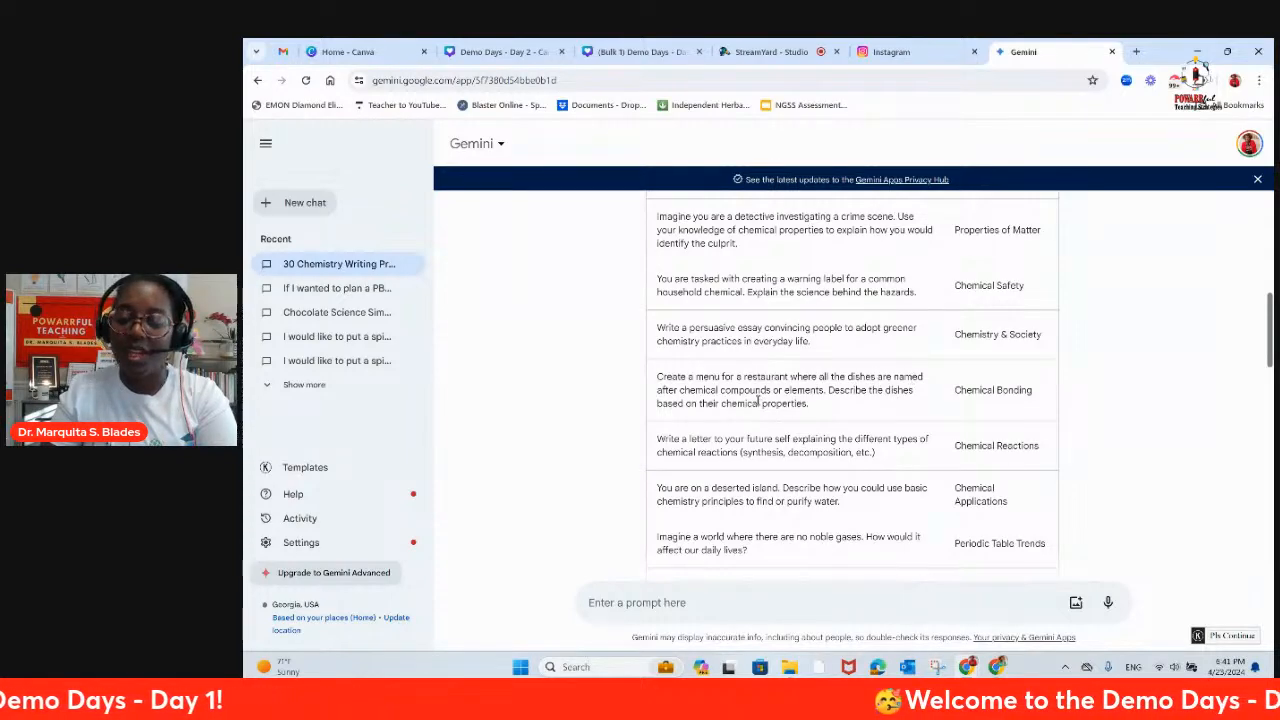
{"action": "scroll", "coordinate": [828, 393], "scroll_direction": "up", "scroll_amount": 3}
{"action": "scroll", "coordinate": [828, 393], "scroll_direction": "up", "scroll_amount": 1}
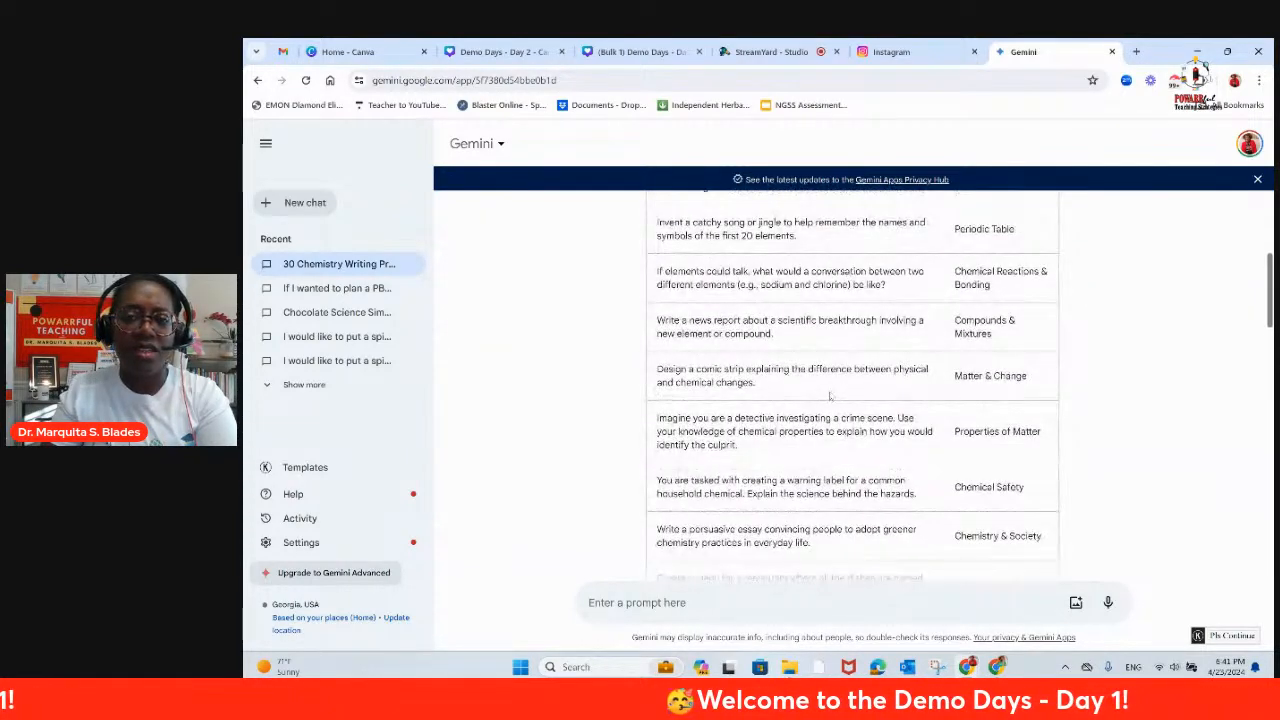
{"action": "scroll", "coordinate": [823, 400], "scroll_direction": "up", "scroll_amount": 3}
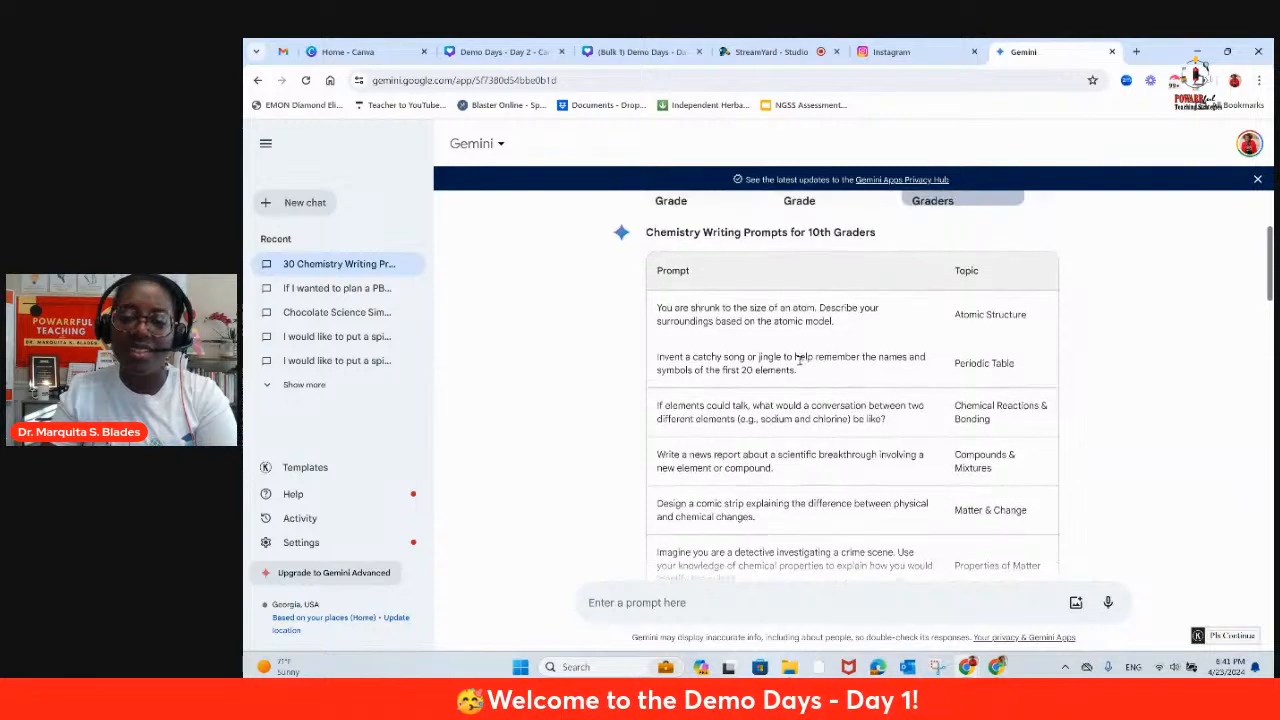
{"action": "scroll", "coordinate": [798, 360], "scroll_direction": "up", "scroll_amount": 2}
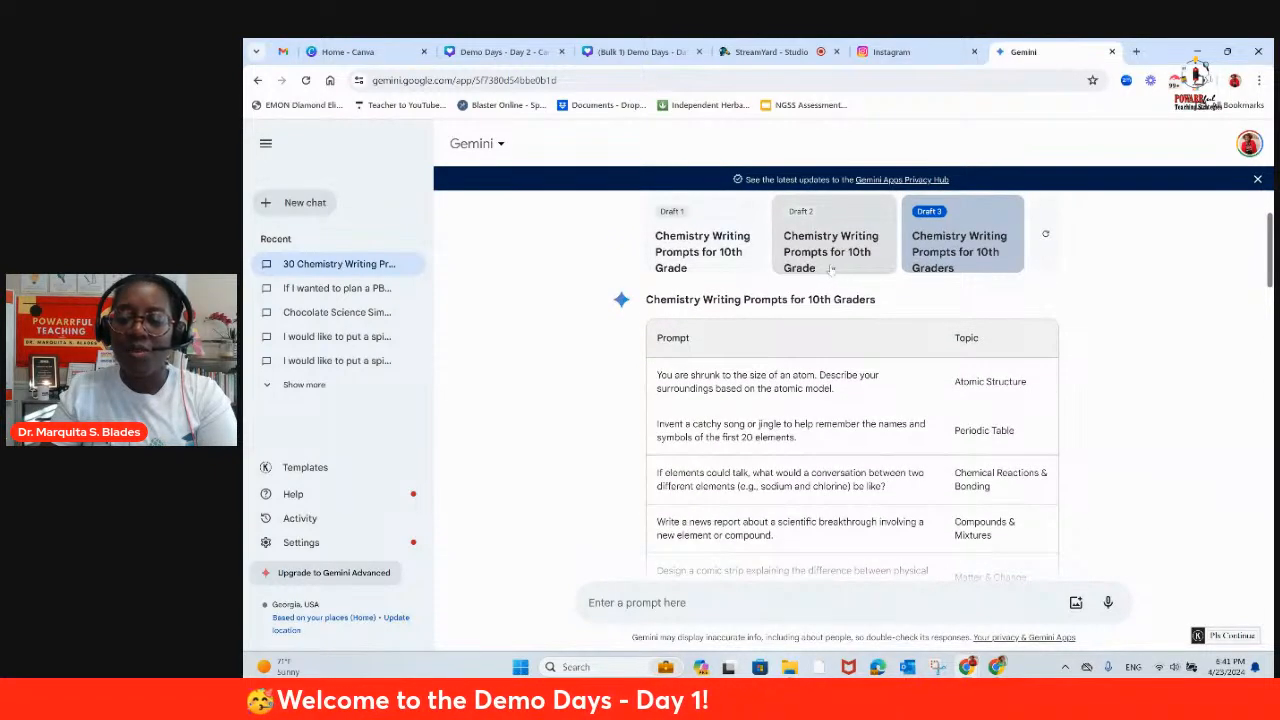
Step: Export the Draft 3 prompt table to Google Sheets and open the new spreadsheet
{"action": "scroll", "coordinate": [931, 340], "scroll_direction": "down", "scroll_amount": 4}
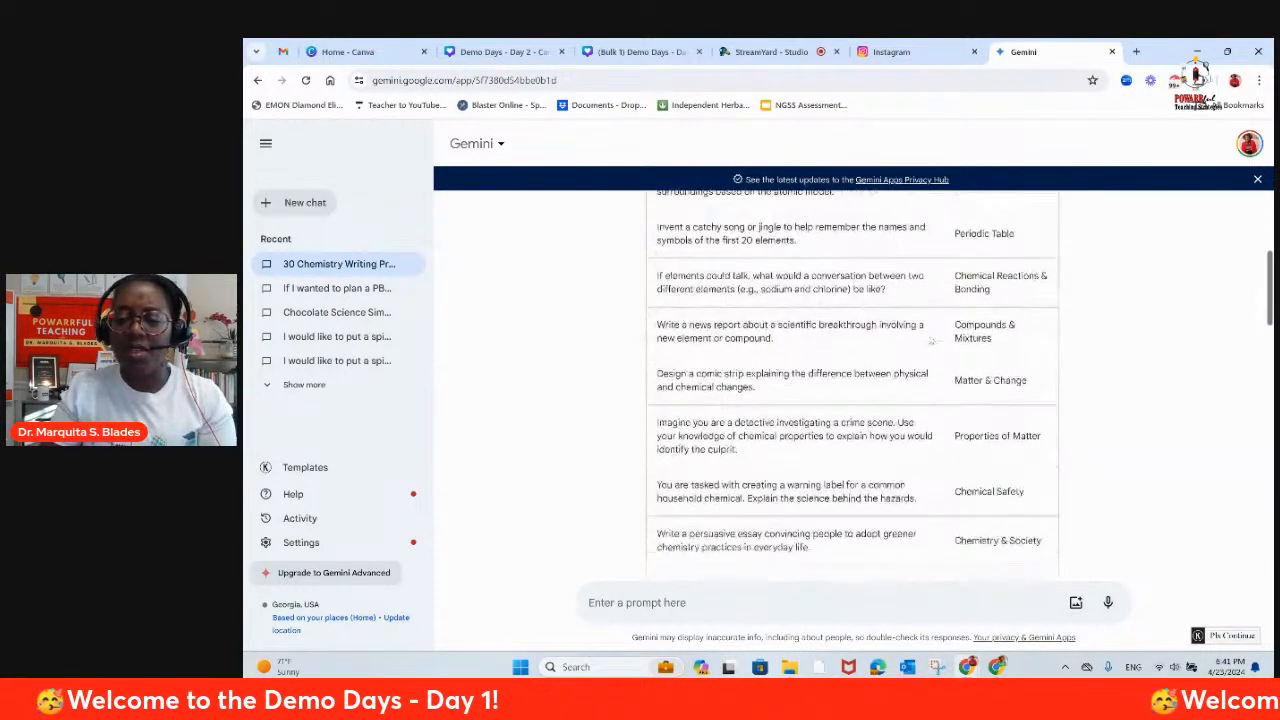
{"action": "scroll", "coordinate": [931, 340], "scroll_direction": "down", "scroll_amount": 10}
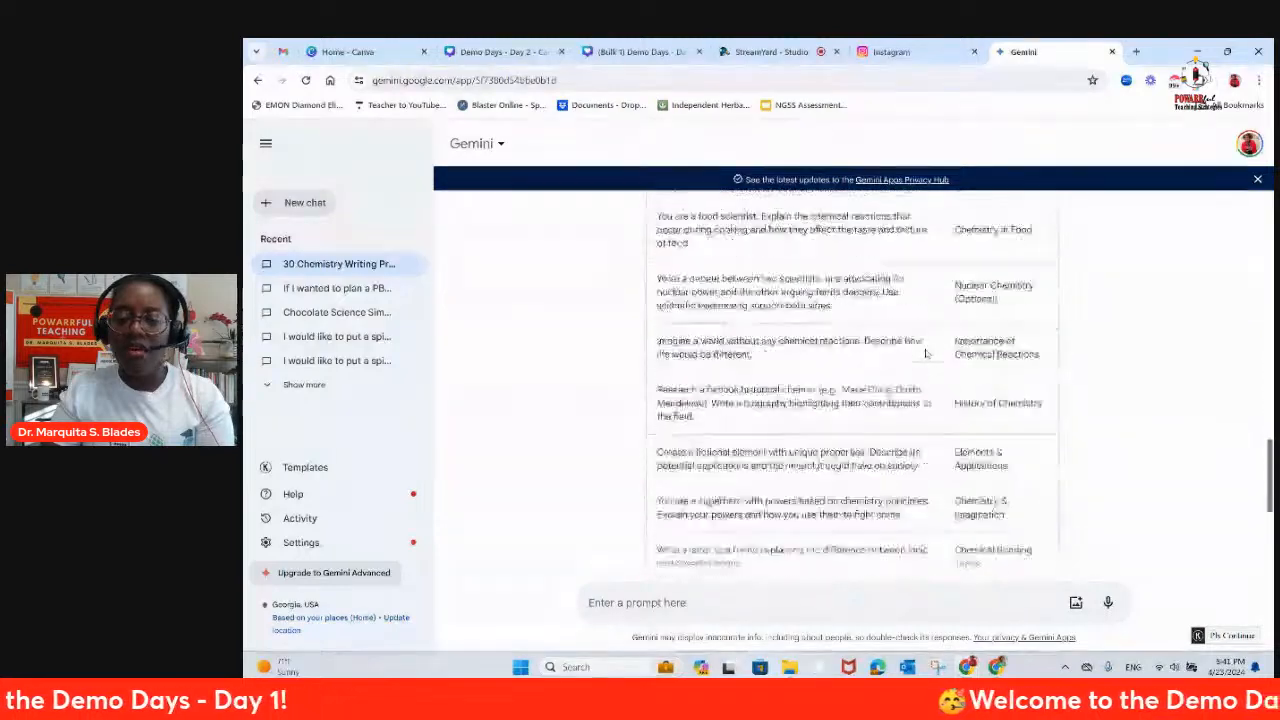
{"action": "scroll", "coordinate": [925, 353], "scroll_direction": "down", "scroll_amount": 5}
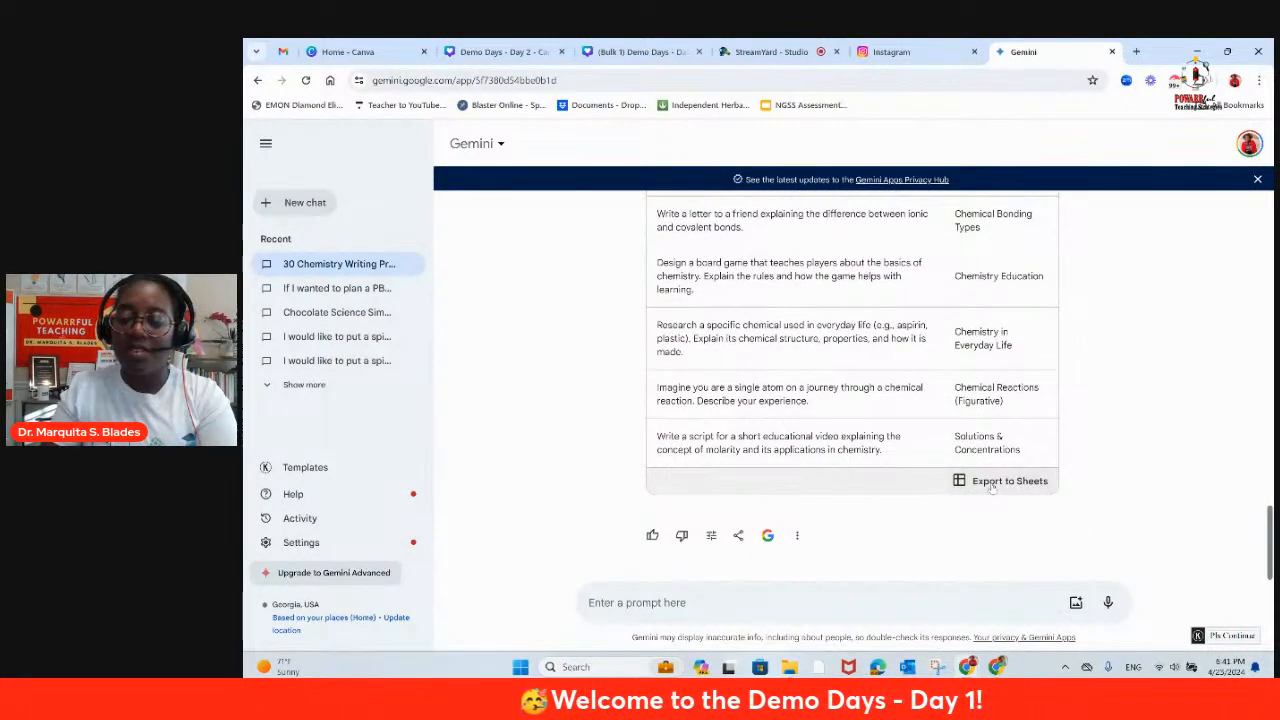
{"action": "left_click", "coordinate": [992, 484]}
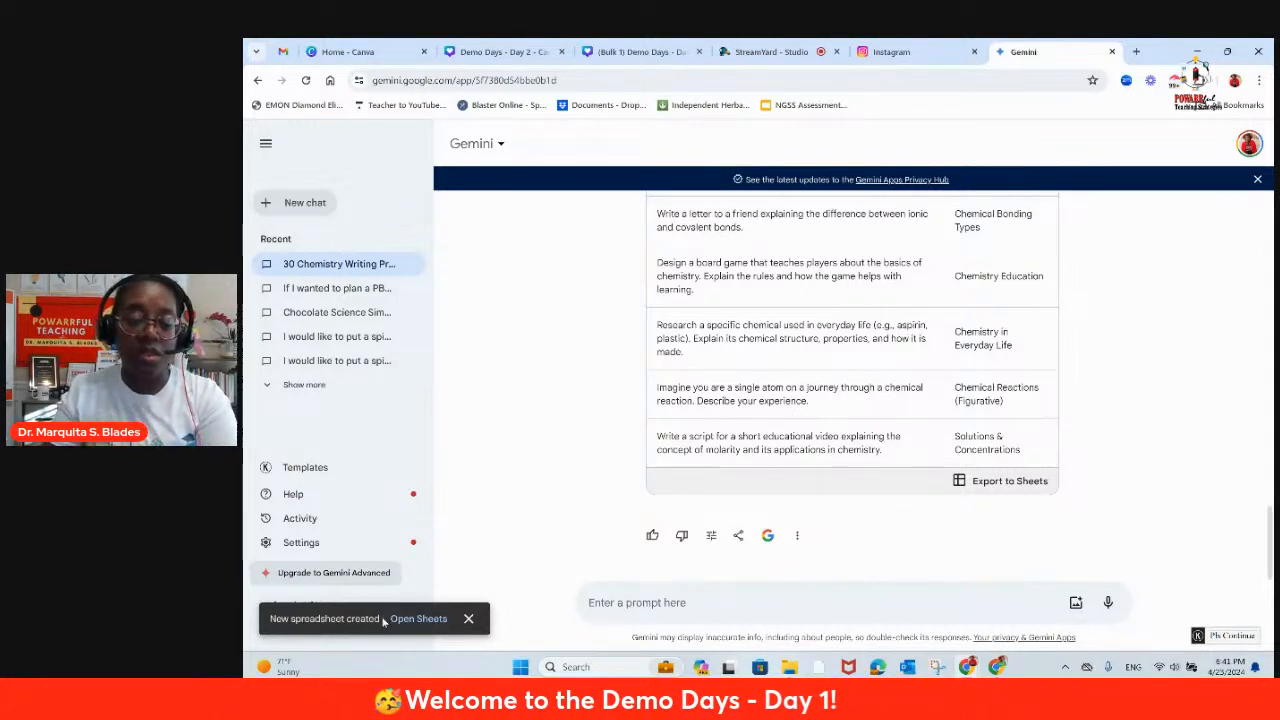
{"action": "left_click", "coordinate": [419, 620]}
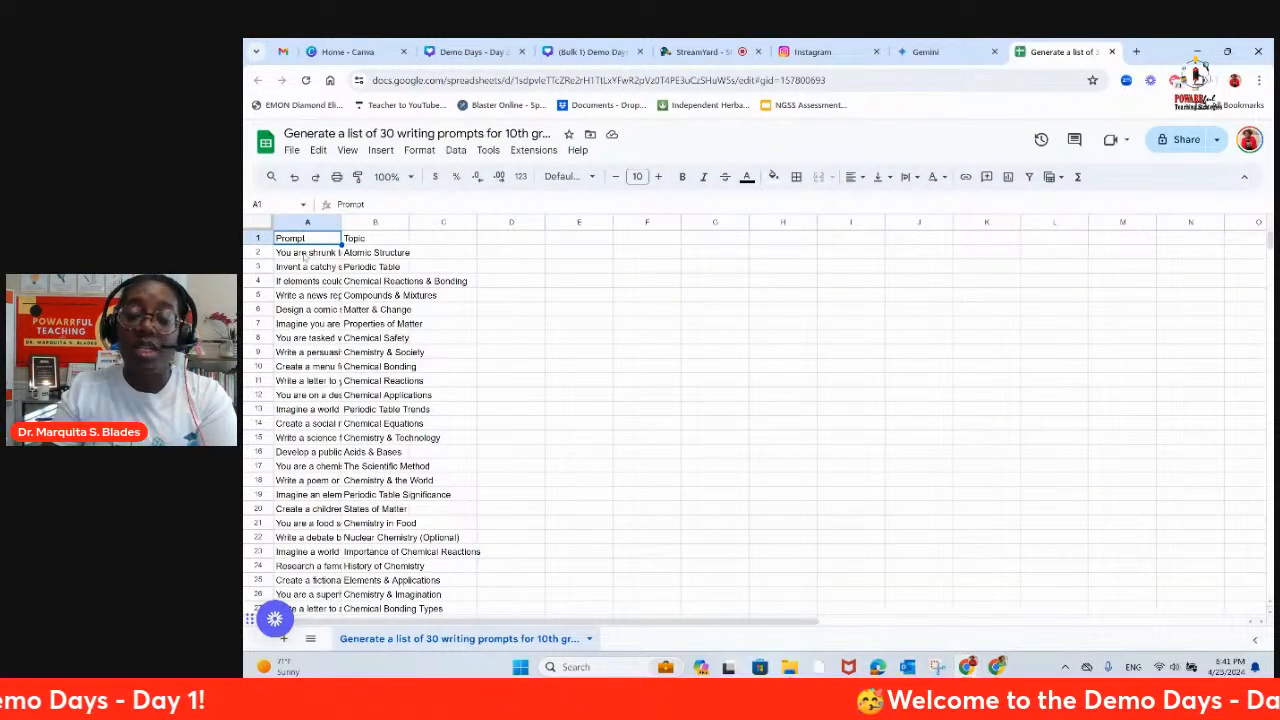
Step: Copy all the prompt and topic rows below the header, cells A2:C31
{"action": "left_click_drag", "start_coordinate": [298, 256], "coordinate": [446, 441]}
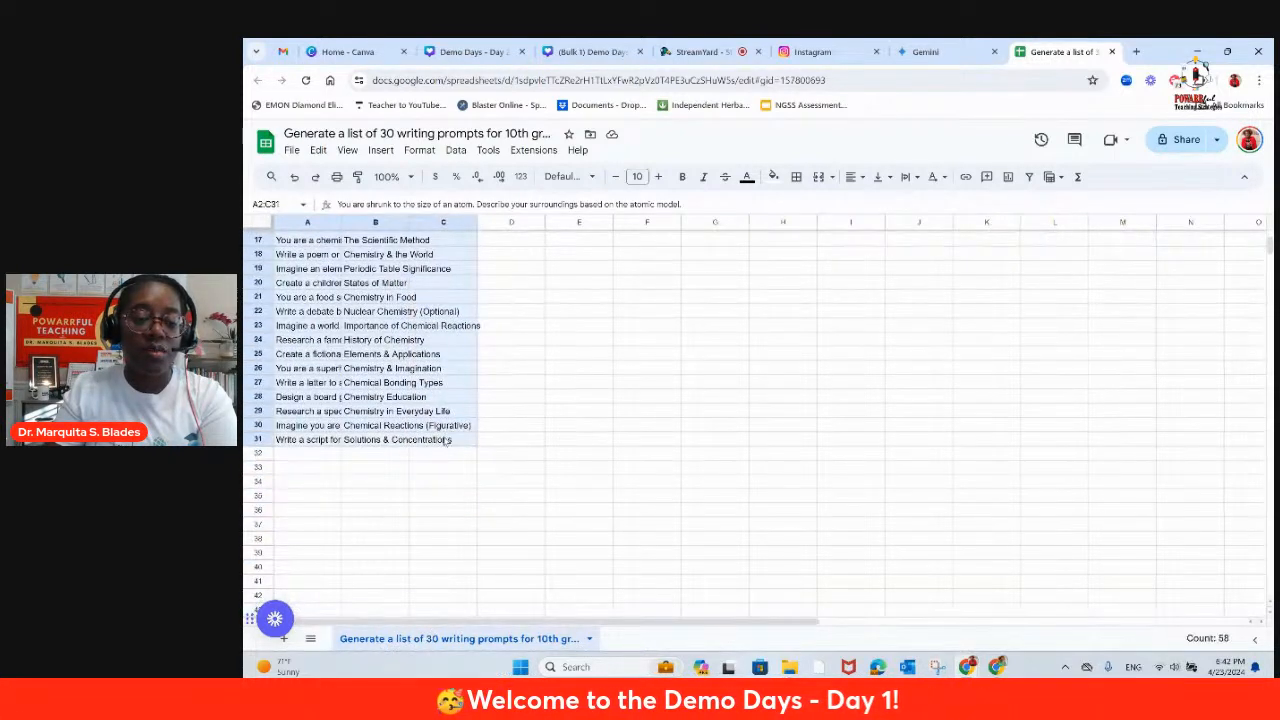
{"action": "right_click", "coordinate": [346, 397]}
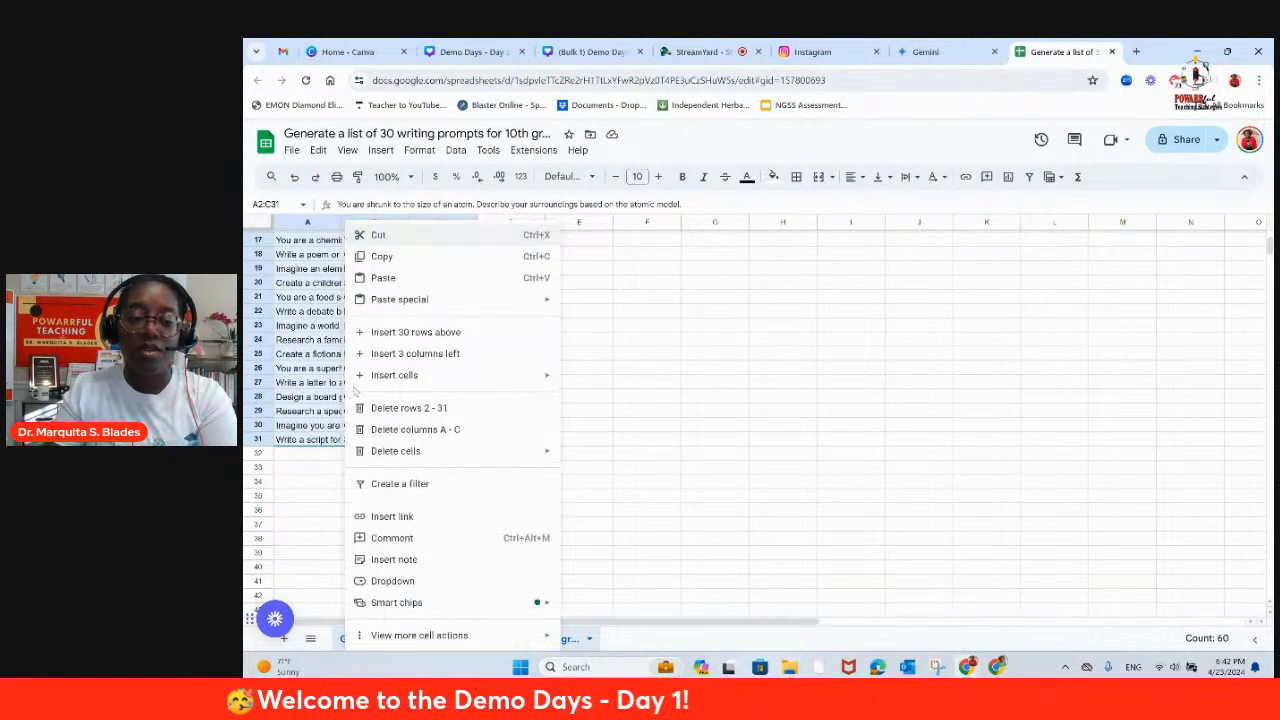
{"action": "left_click", "coordinate": [397, 258]}
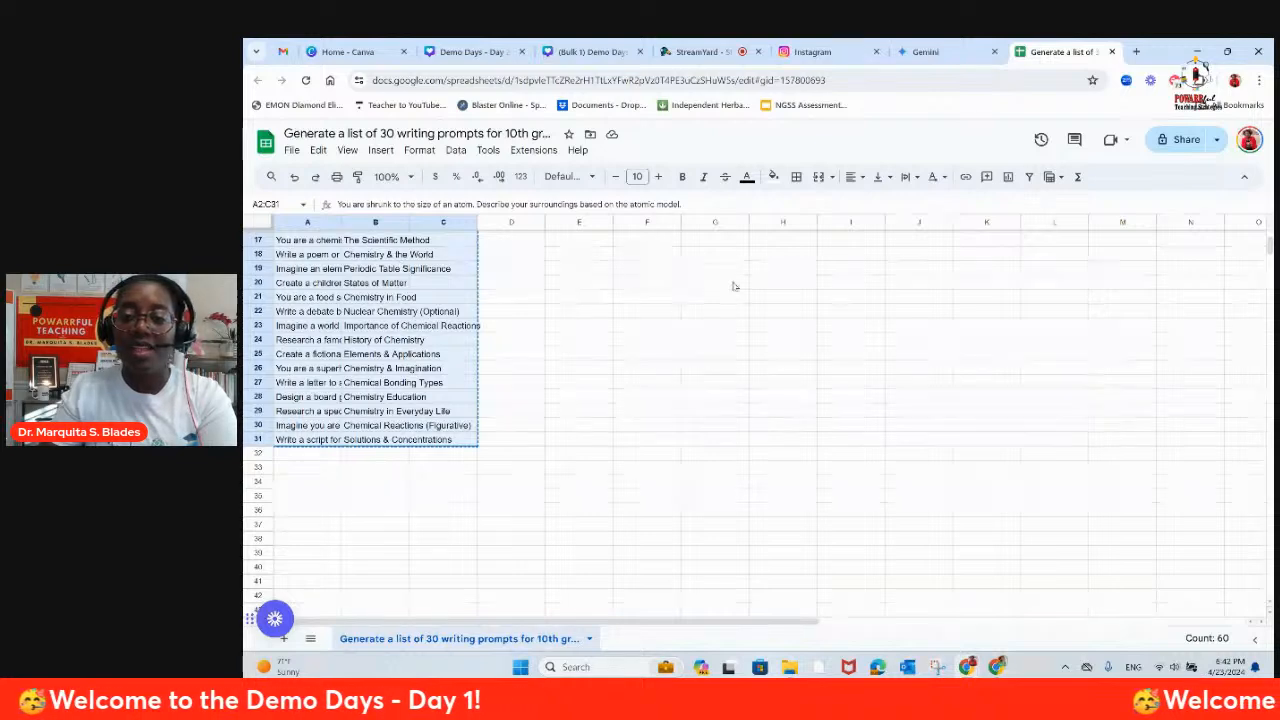
Step: Switch to the Canva mushroom design and paste the copied rows into Bulk Create's manual data table, starting at row 1 of the Name column
{"action": "left_click", "coordinate": [480, 52]}
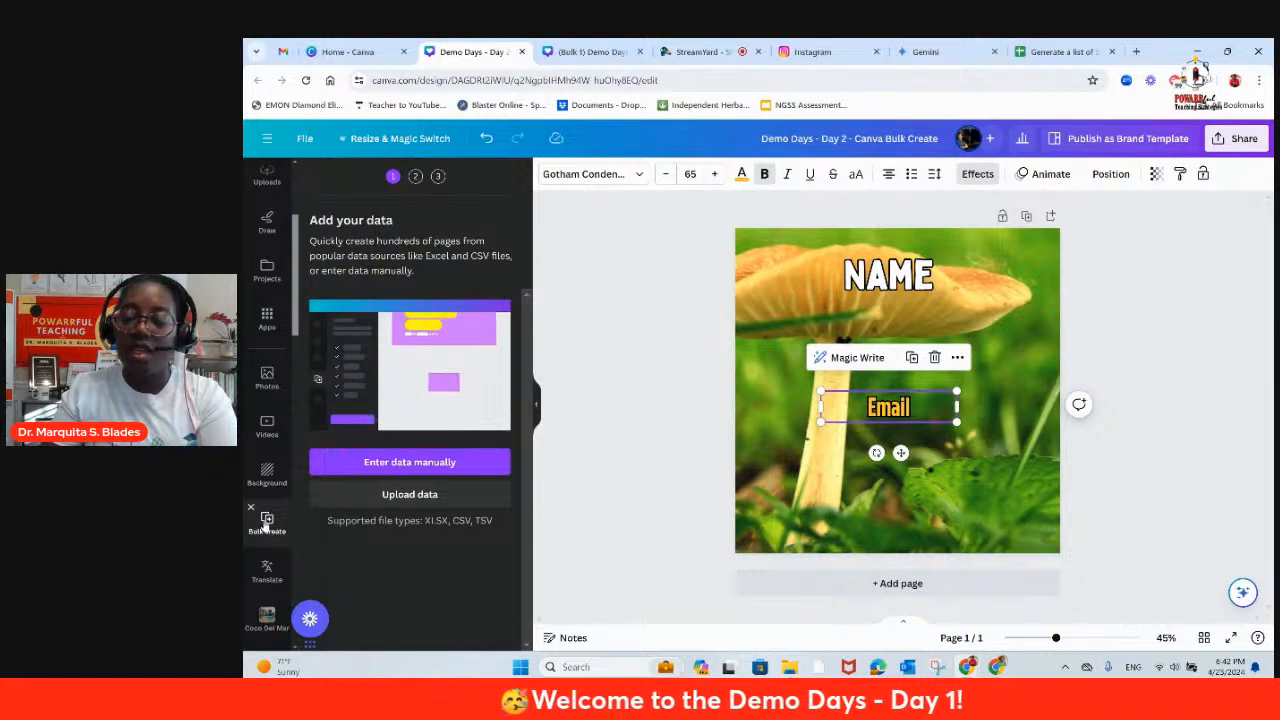
{"action": "left_click", "coordinate": [407, 466]}
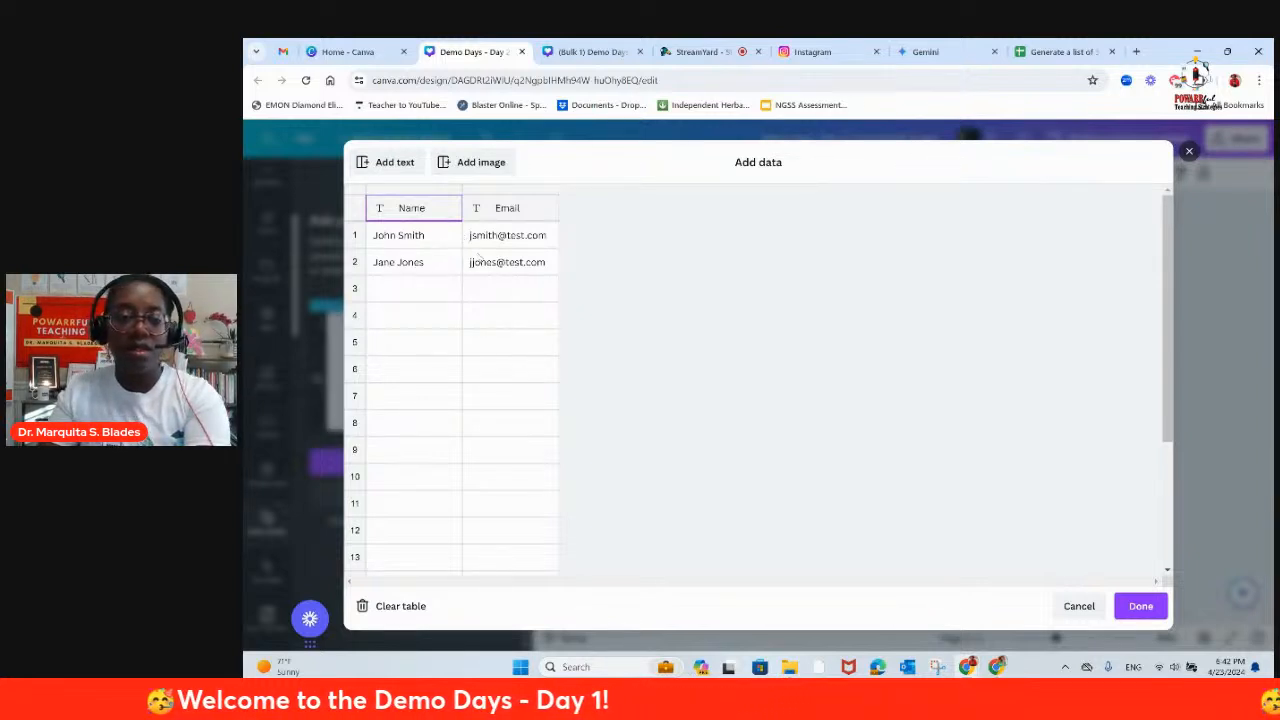
{"action": "right_click", "coordinate": [405, 218]}
{"action": "left_click", "coordinate": [396, 225]}
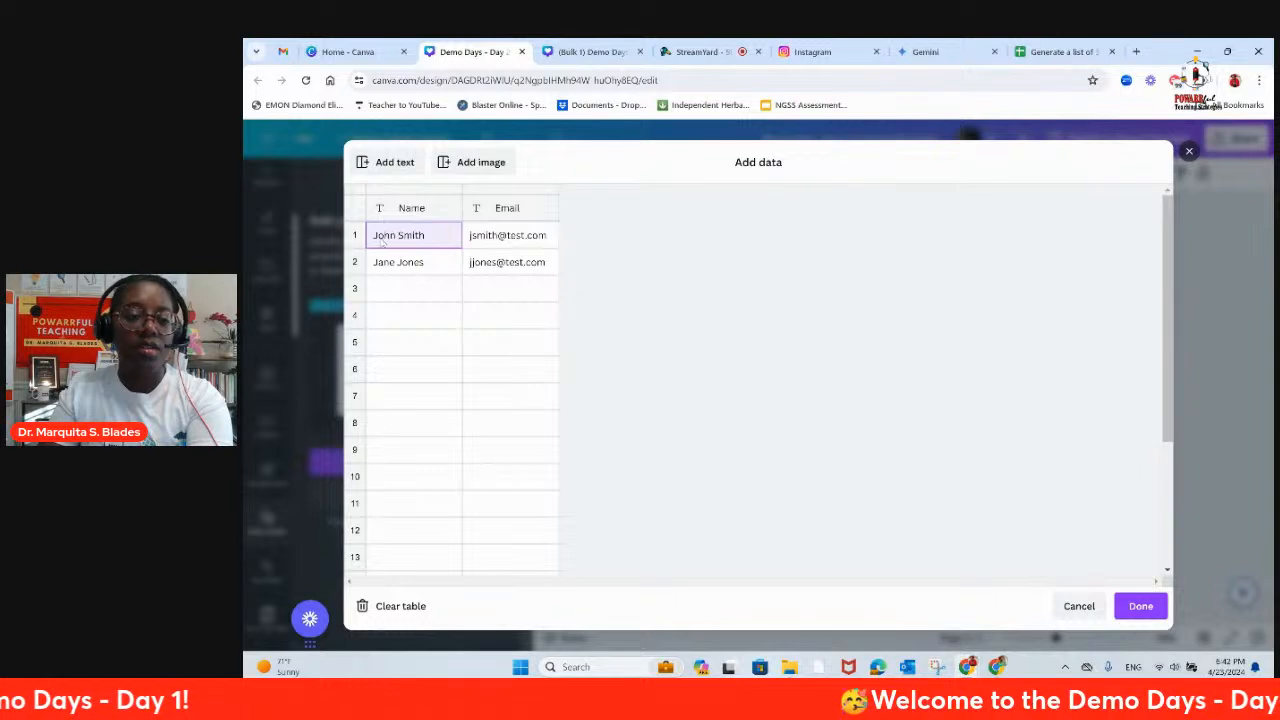
{"action": "left_click", "coordinate": [397, 258]}
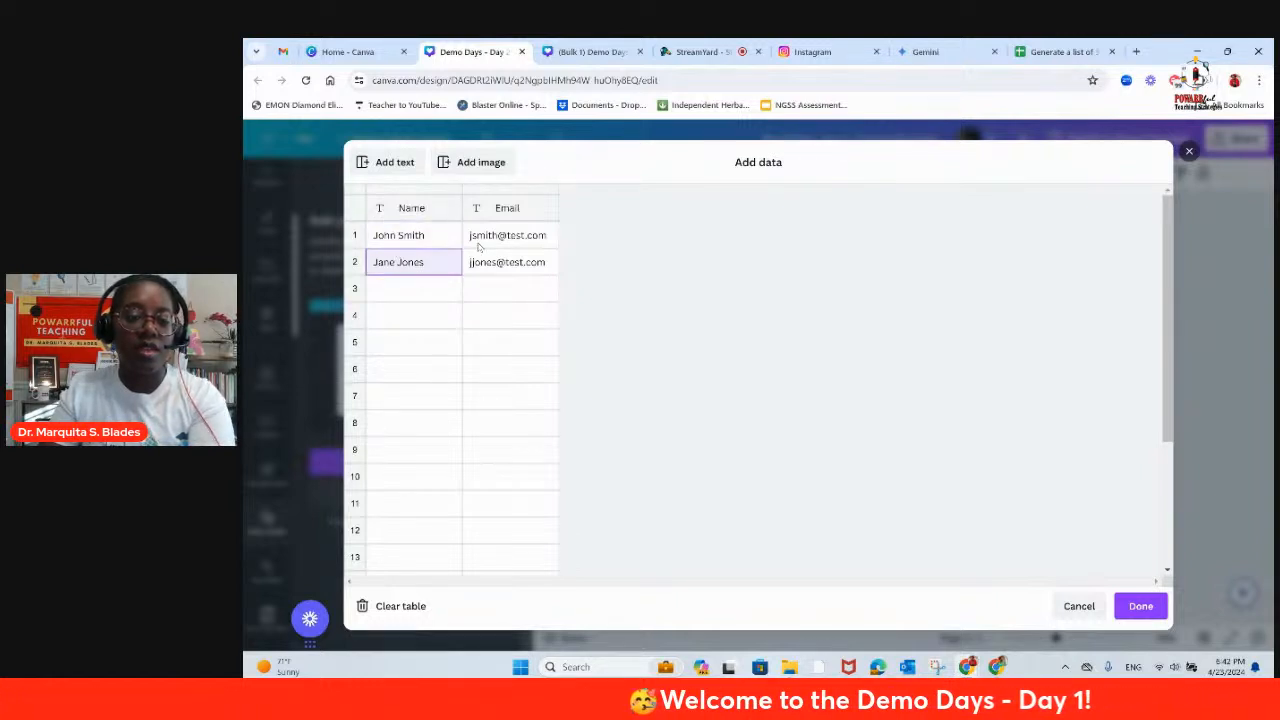
{"action": "left_click", "coordinate": [410, 212]}
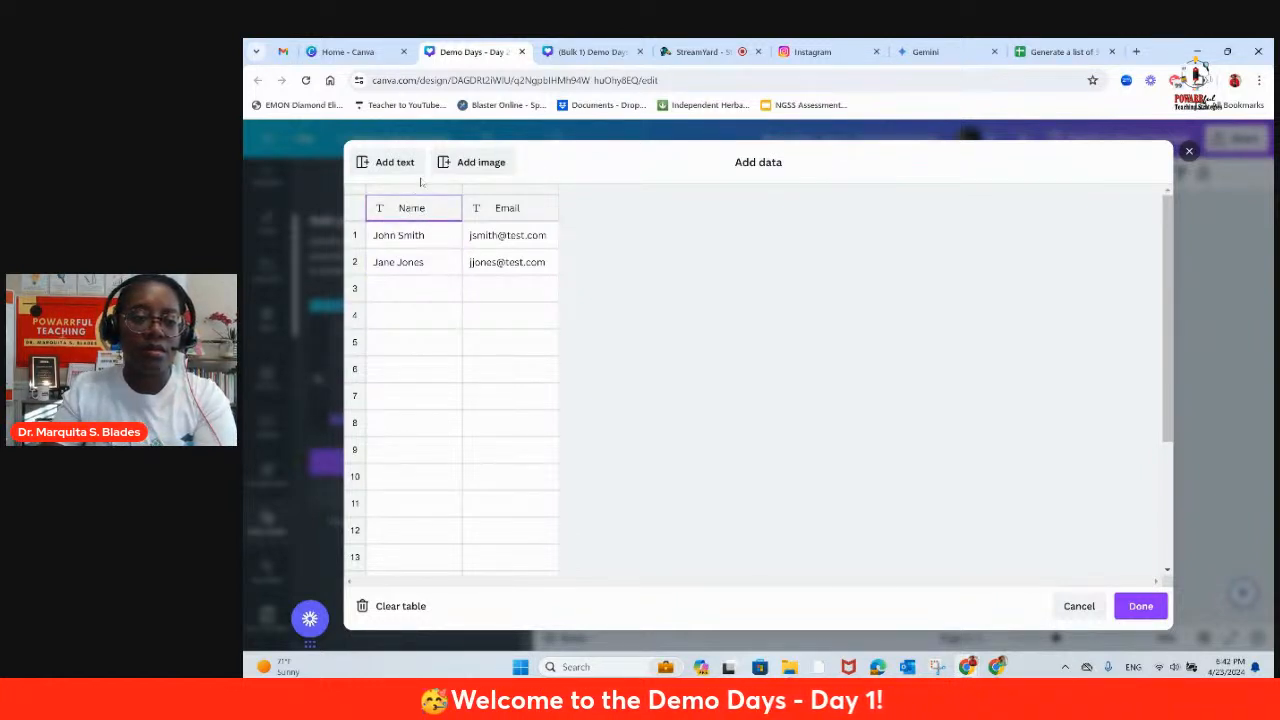
{"action": "left_click", "coordinate": [419, 192]}
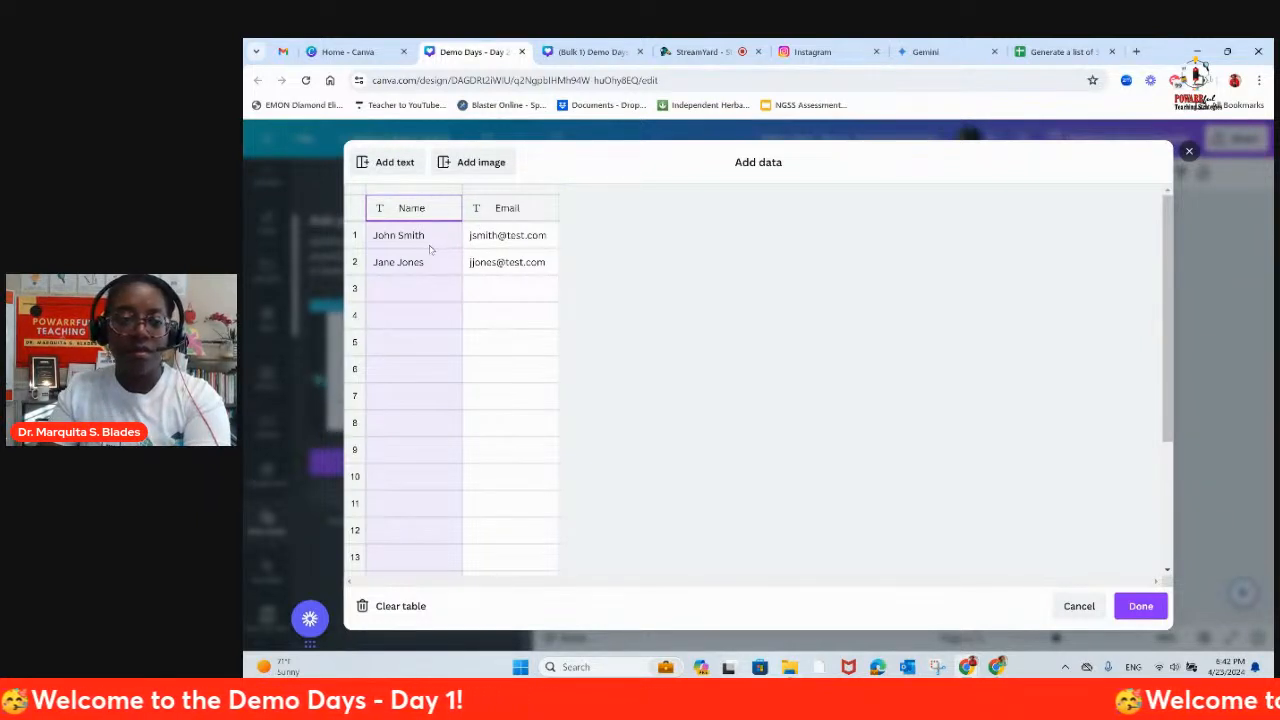
{"action": "left_click", "coordinate": [397, 237]}
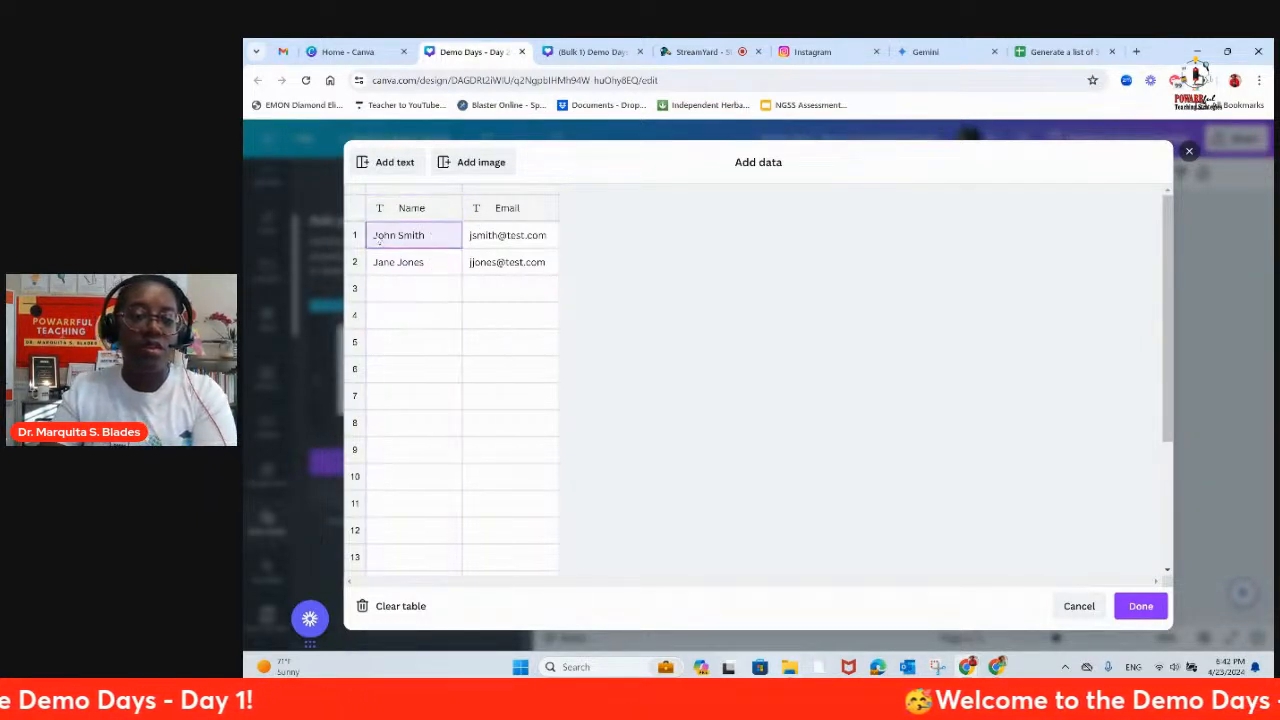
{"action": "right_click", "coordinate": [397, 237]}
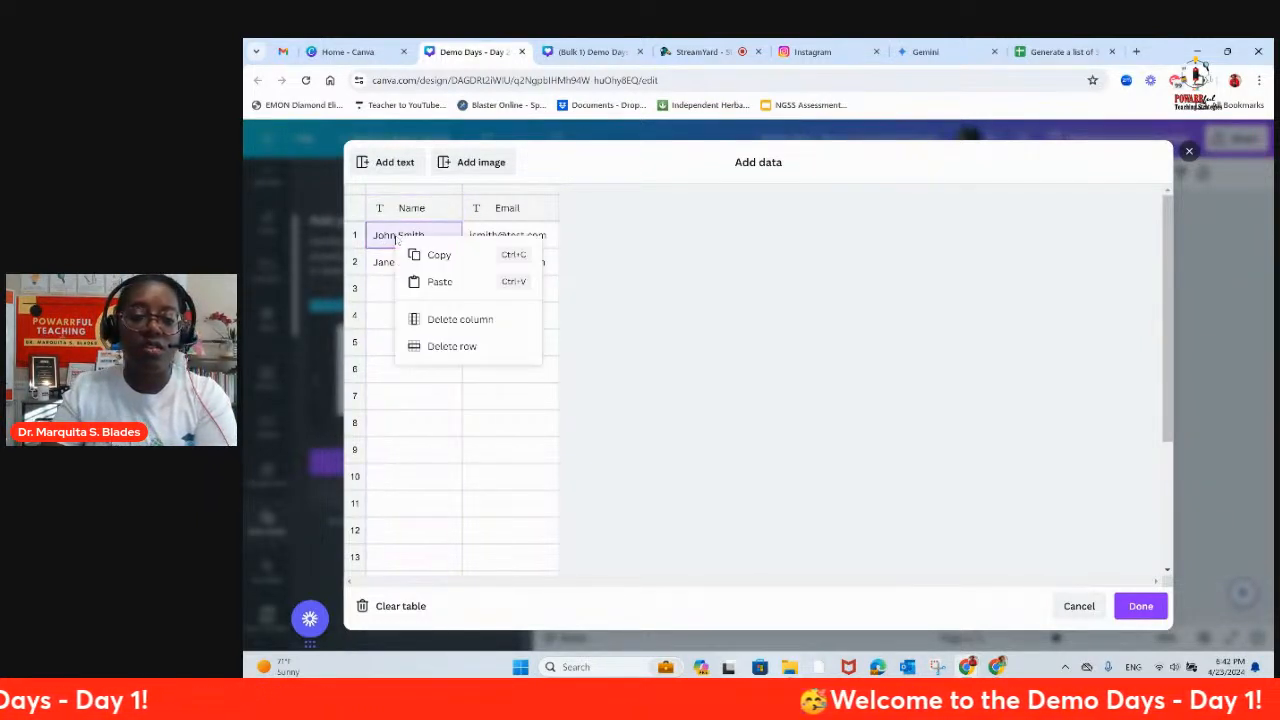
{"action": "left_click", "coordinate": [436, 284]}
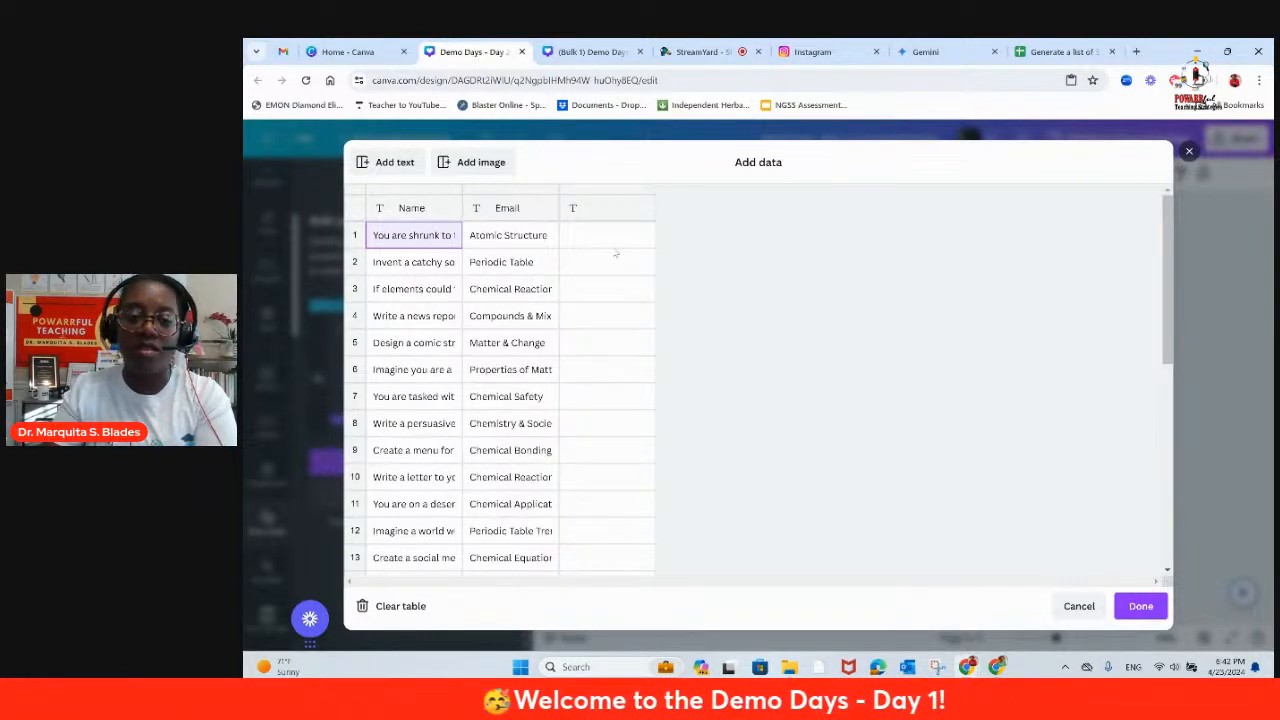
Step: Check the pasted prompts and topics through row 30 and accept the data table
{"action": "left_click", "coordinate": [611, 210]}
{"action": "scroll", "coordinate": [476, 253], "scroll_direction": "down", "scroll_amount": 3}
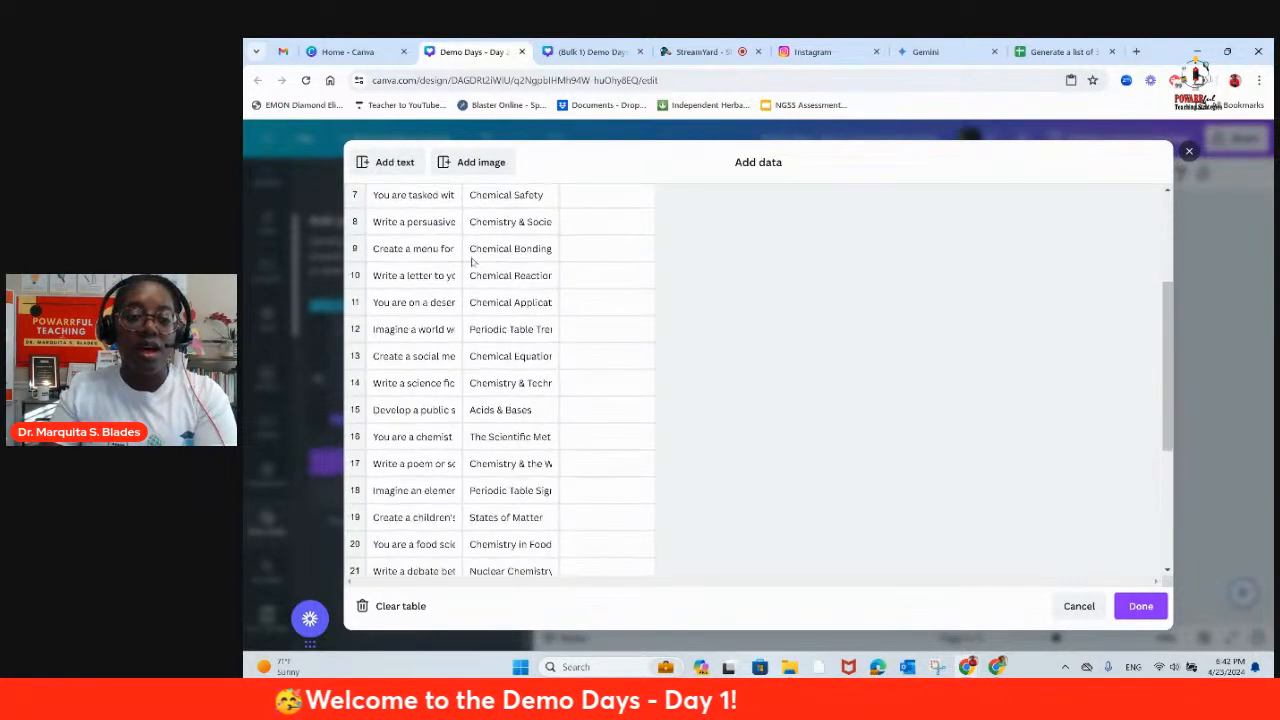
{"action": "scroll", "coordinate": [476, 253], "scroll_direction": "up", "scroll_amount": 3}
{"action": "scroll", "coordinate": [475, 260], "scroll_direction": "down", "scroll_amount": 6}
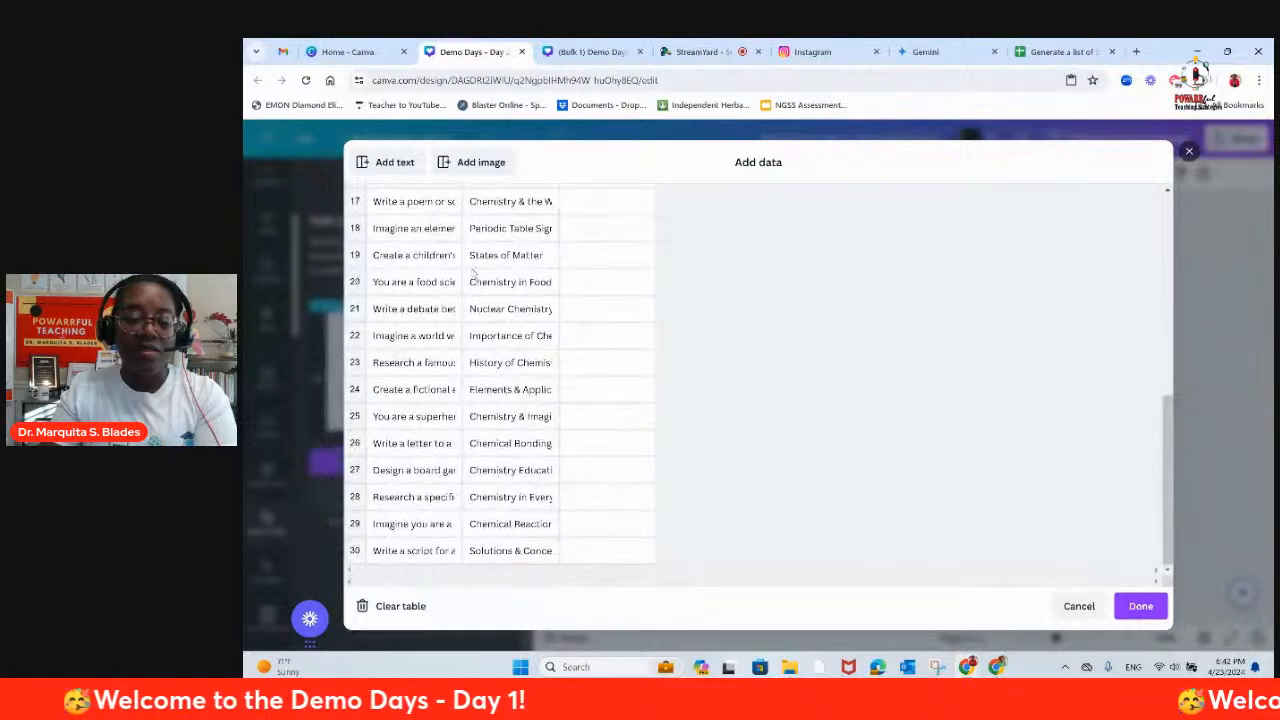
{"action": "scroll", "coordinate": [463, 343], "scroll_direction": "up", "scroll_amount": 4}
{"action": "scroll", "coordinate": [463, 343], "scroll_direction": "up", "scroll_amount": 2}
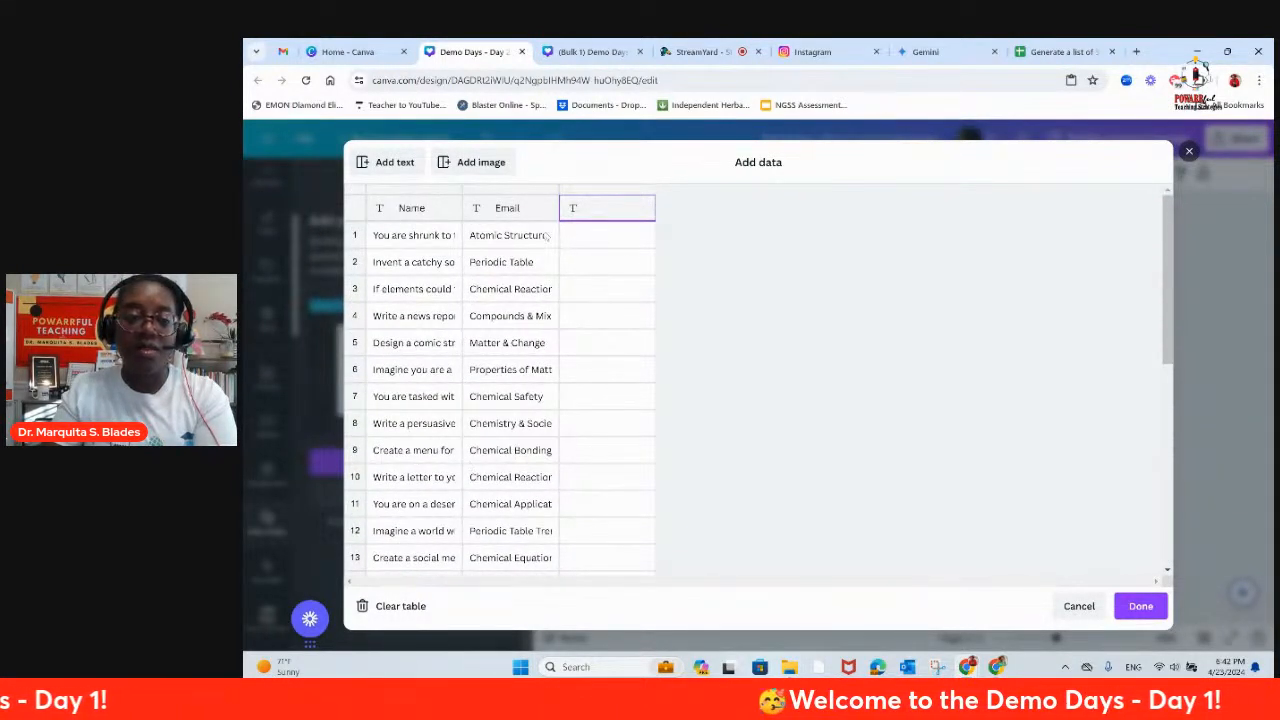
{"action": "left_click", "coordinate": [1130, 605]}
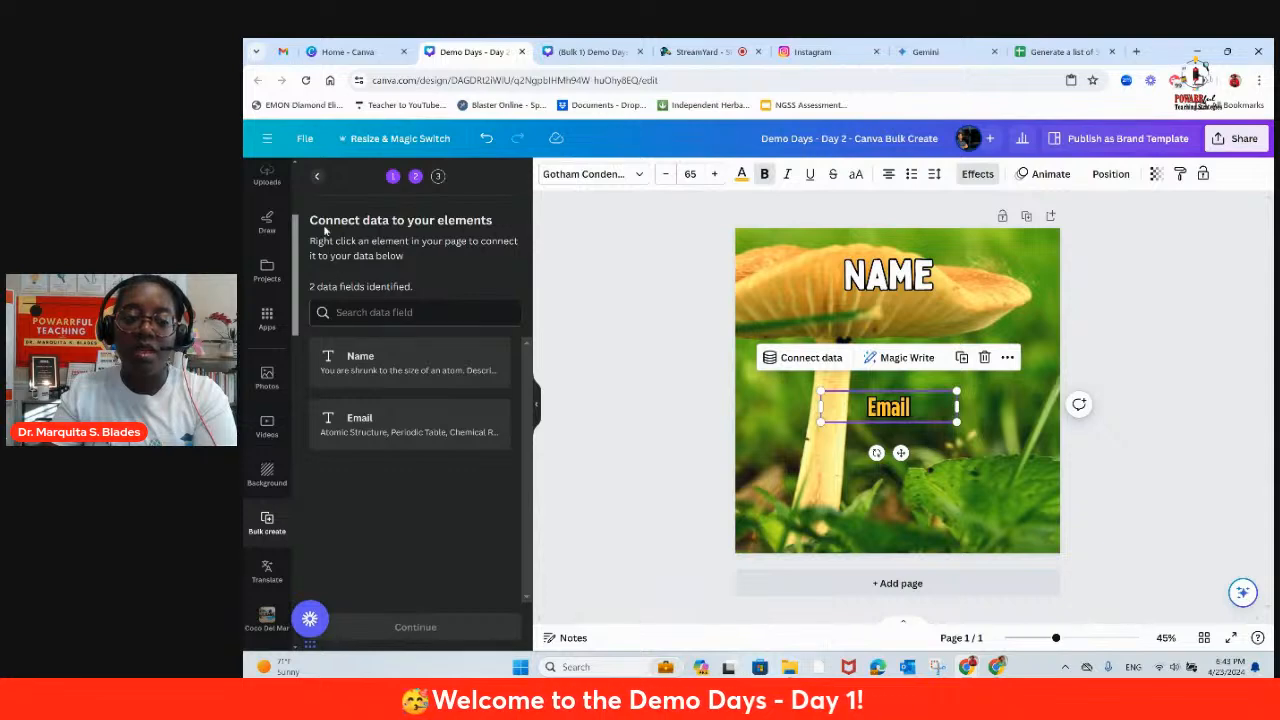
Step: Reopen the manual data table, rename the Name column to Prompt and the Email column to Topic, and accept the data
{"action": "left_click", "coordinate": [317, 178]}
{"action": "left_click", "coordinate": [369, 461]}
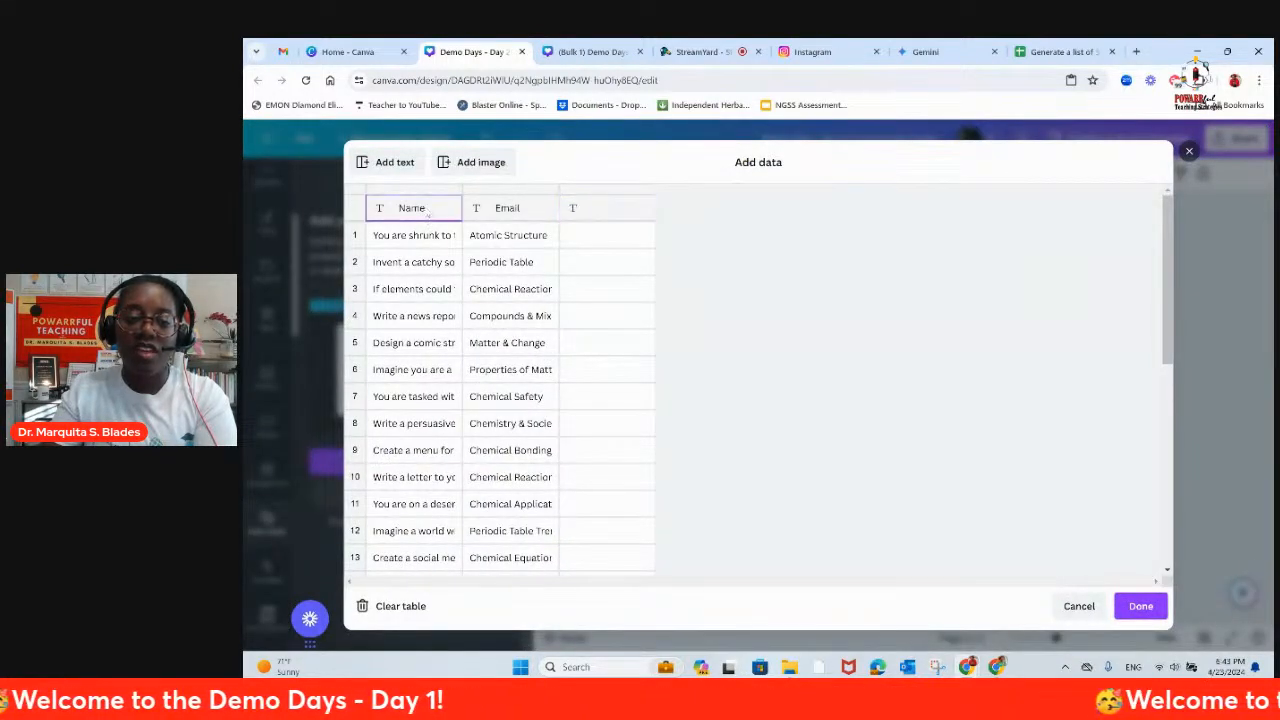
{"action": "left_click", "coordinate": [427, 208]}
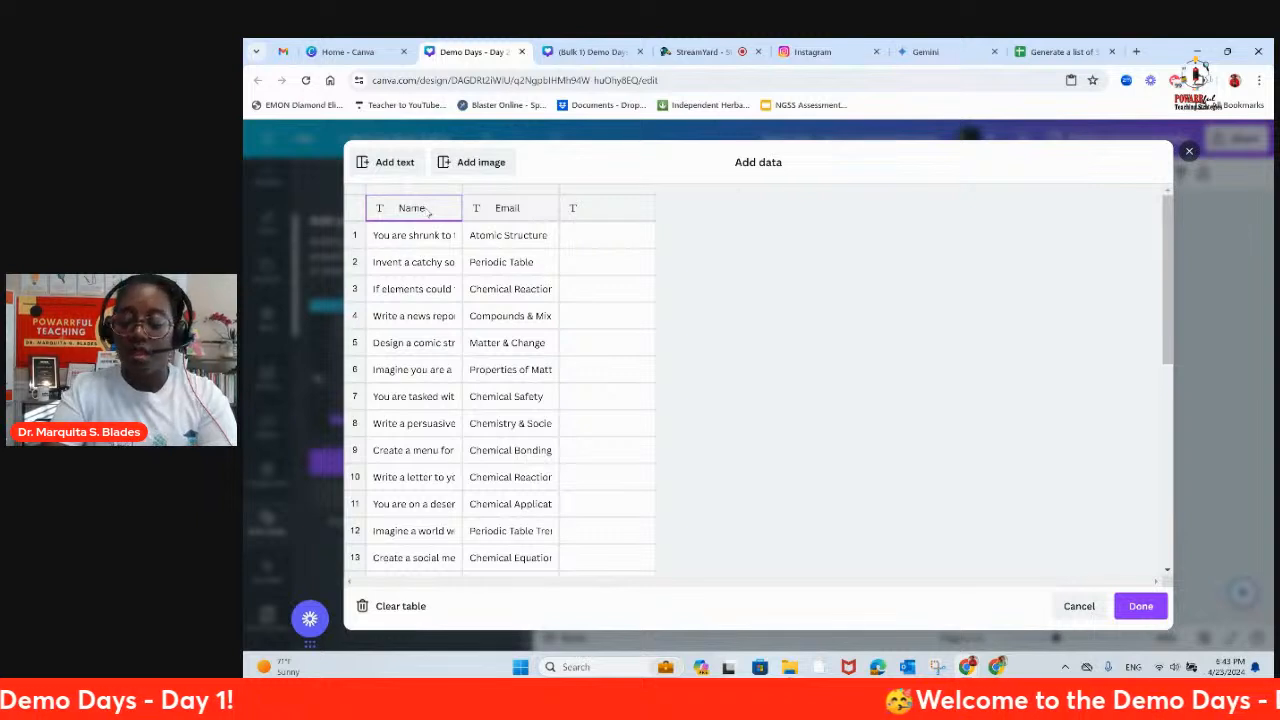
{"action": "key", "text": "BackSpace"}
{"action": "key", "text": "BackSpace"}
{"action": "key", "text": "BackSpace"}
{"action": "key", "text": "BackSpace"}
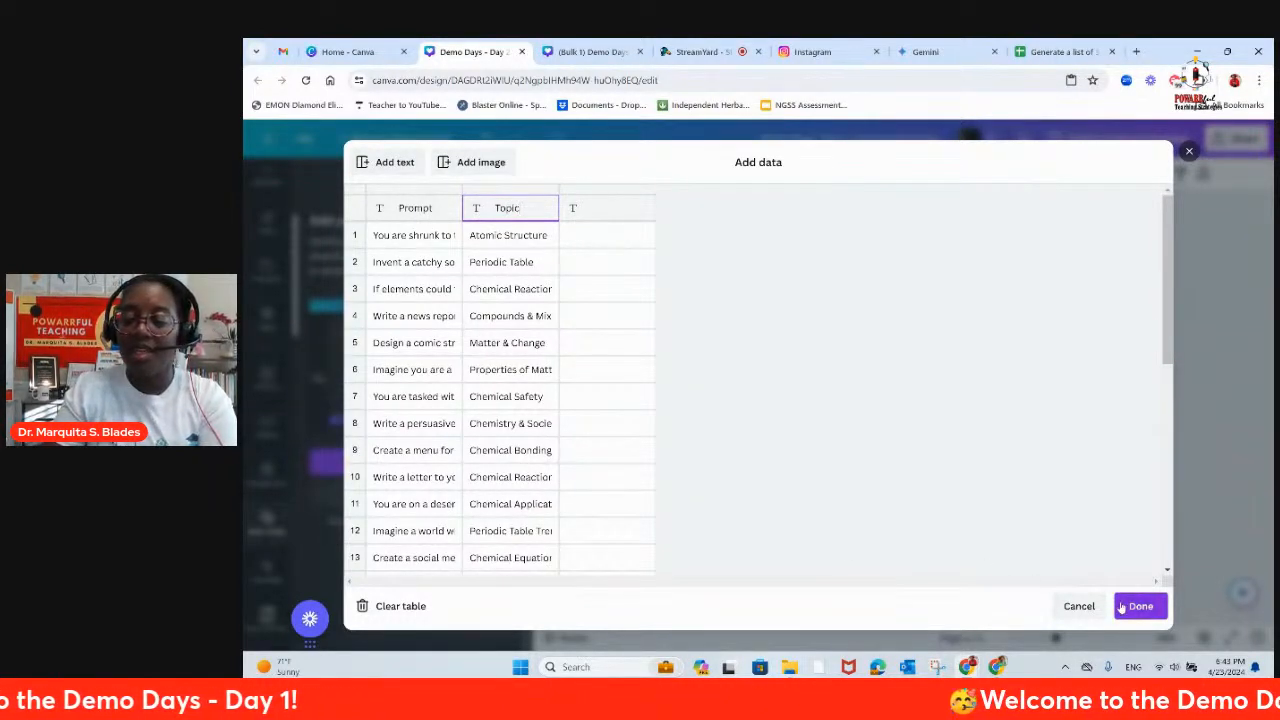
{"action": "left_click", "coordinate": [1141, 606]}
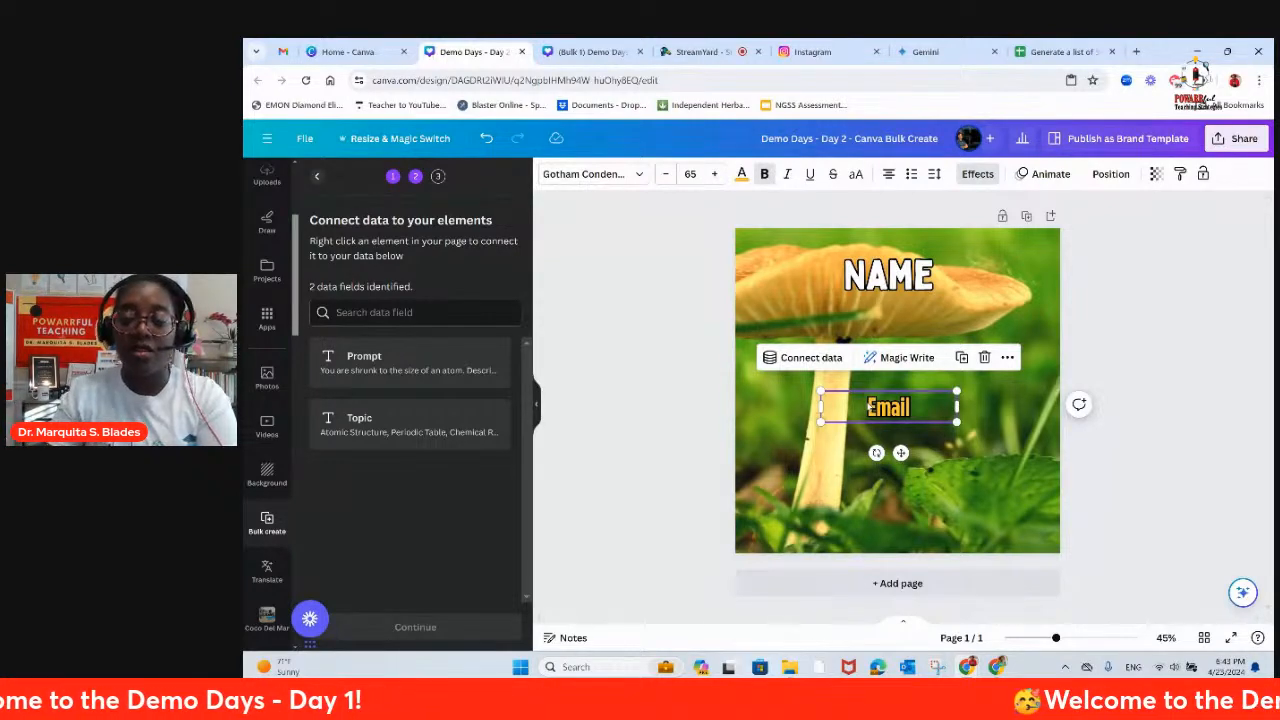
Step: Connect the Email placeholder text to the Topic data field and reposition its text box on the mushroom image
{"action": "left_click", "coordinate": [803, 358]}
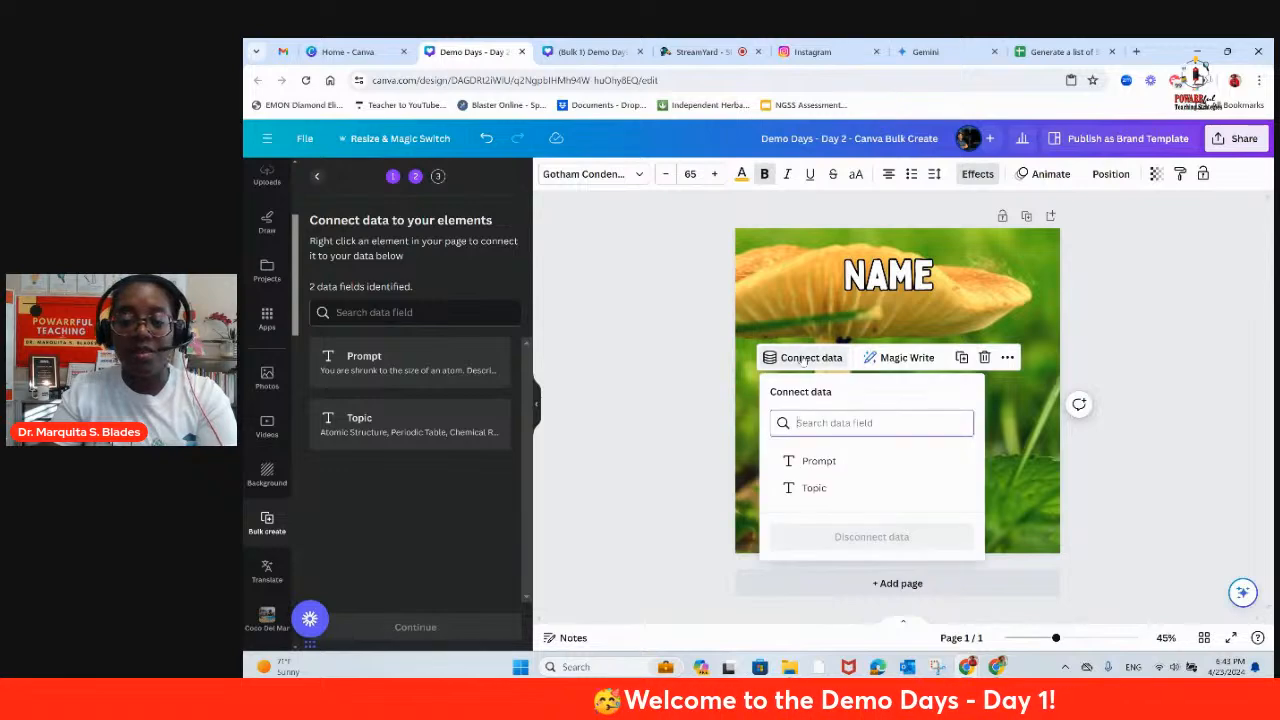
{"action": "left_click", "coordinate": [814, 488]}
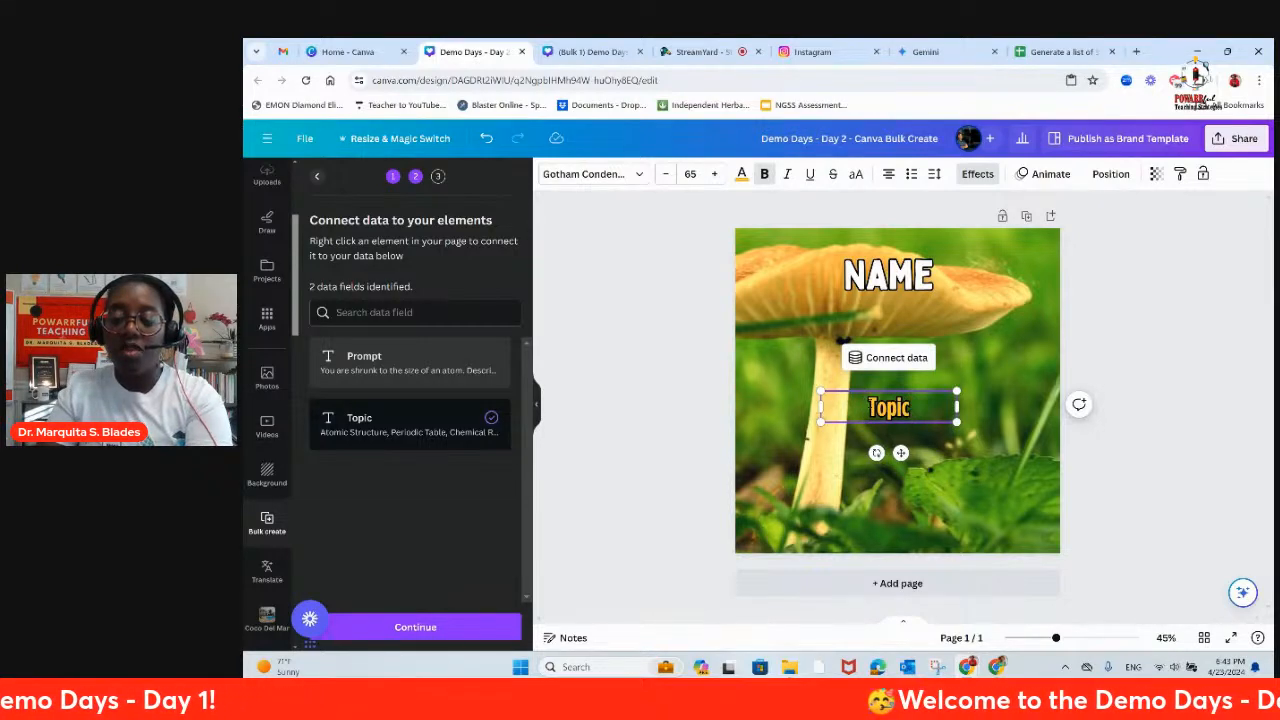
{"action": "left_click_drag", "start_coordinate": [901, 453], "coordinate": [858, 408]}
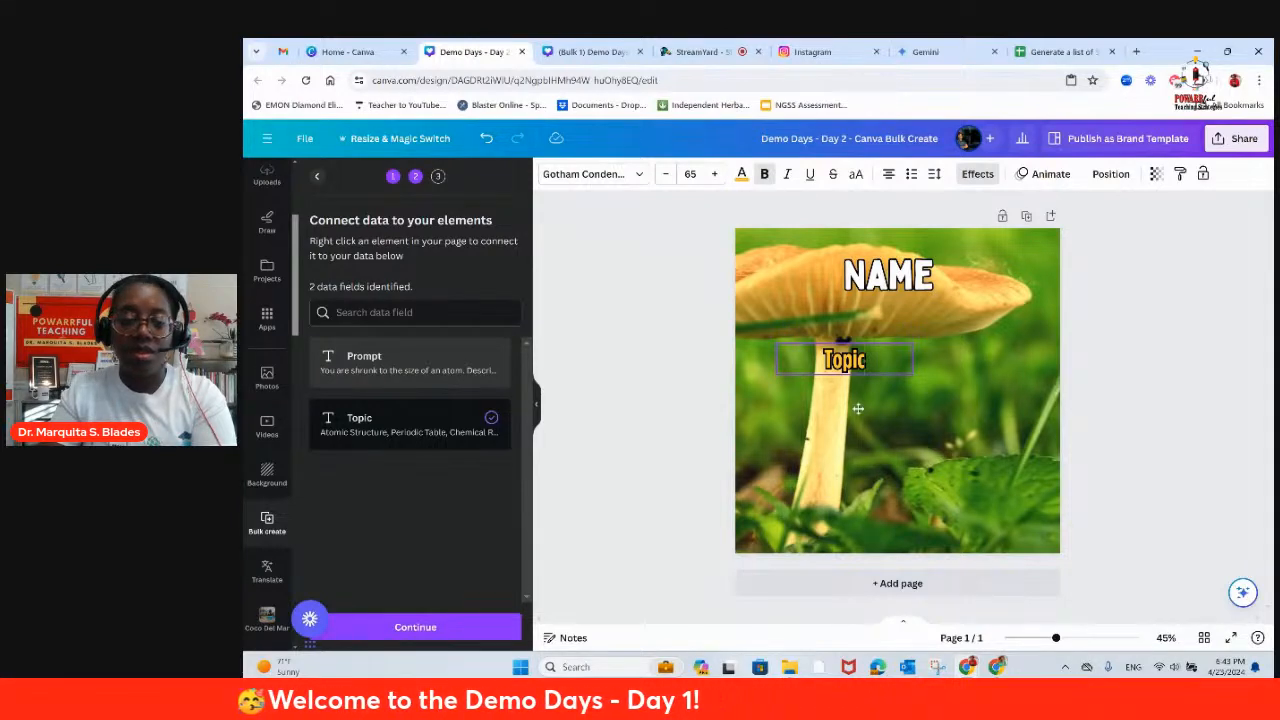
{"action": "left_click_drag", "start_coordinate": [858, 408], "coordinate": [900, 479]}
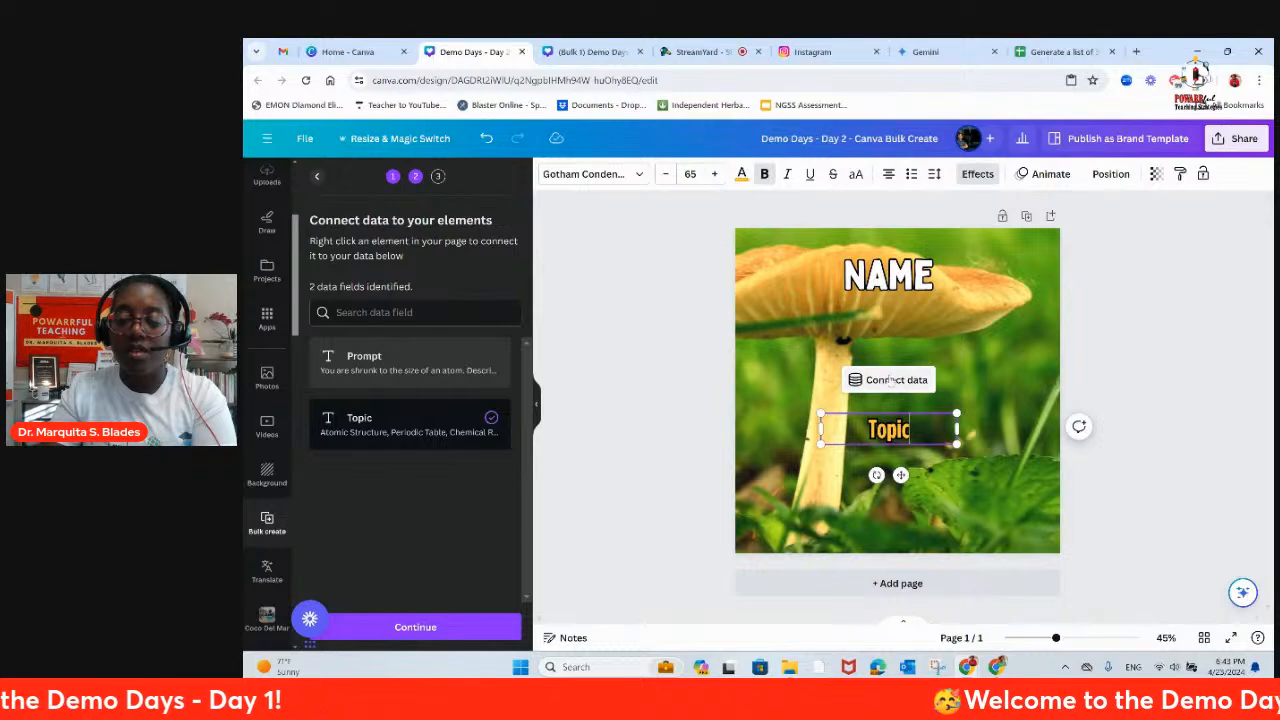
Step: Connect the lower text box to the Prompt field, move it up beneath the mushroom cap, and widen it to nearly the page width
{"action": "left_click", "coordinate": [885, 379]}
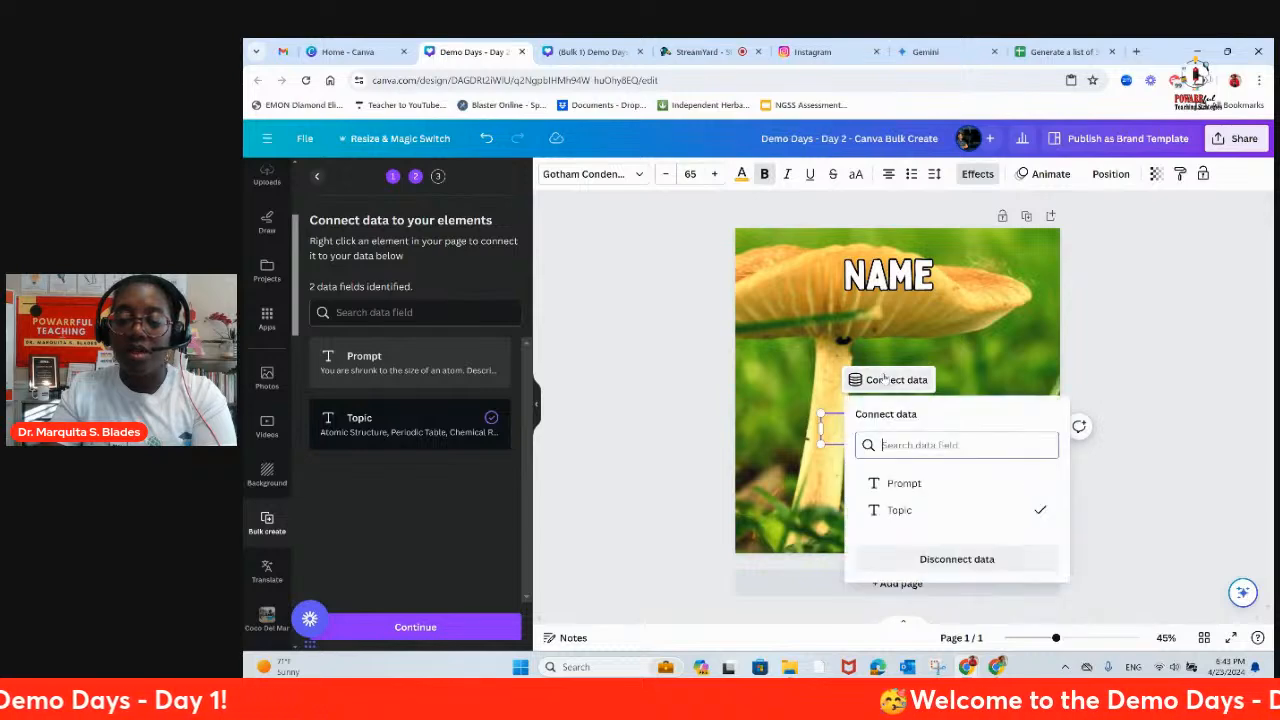
{"action": "left_click", "coordinate": [904, 485]}
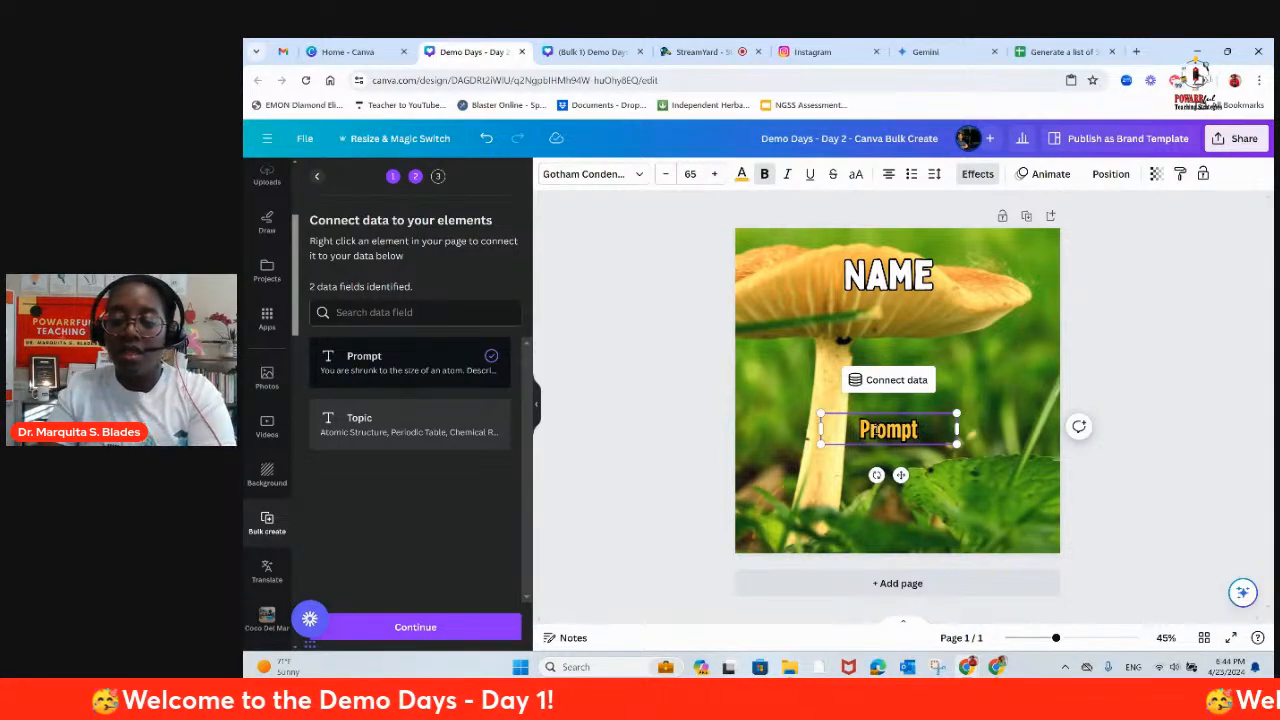
{"action": "left_click_drag", "start_coordinate": [901, 475], "coordinate": [862, 411]}
{"action": "left_click_drag", "start_coordinate": [916, 368], "coordinate": [1043, 371]}
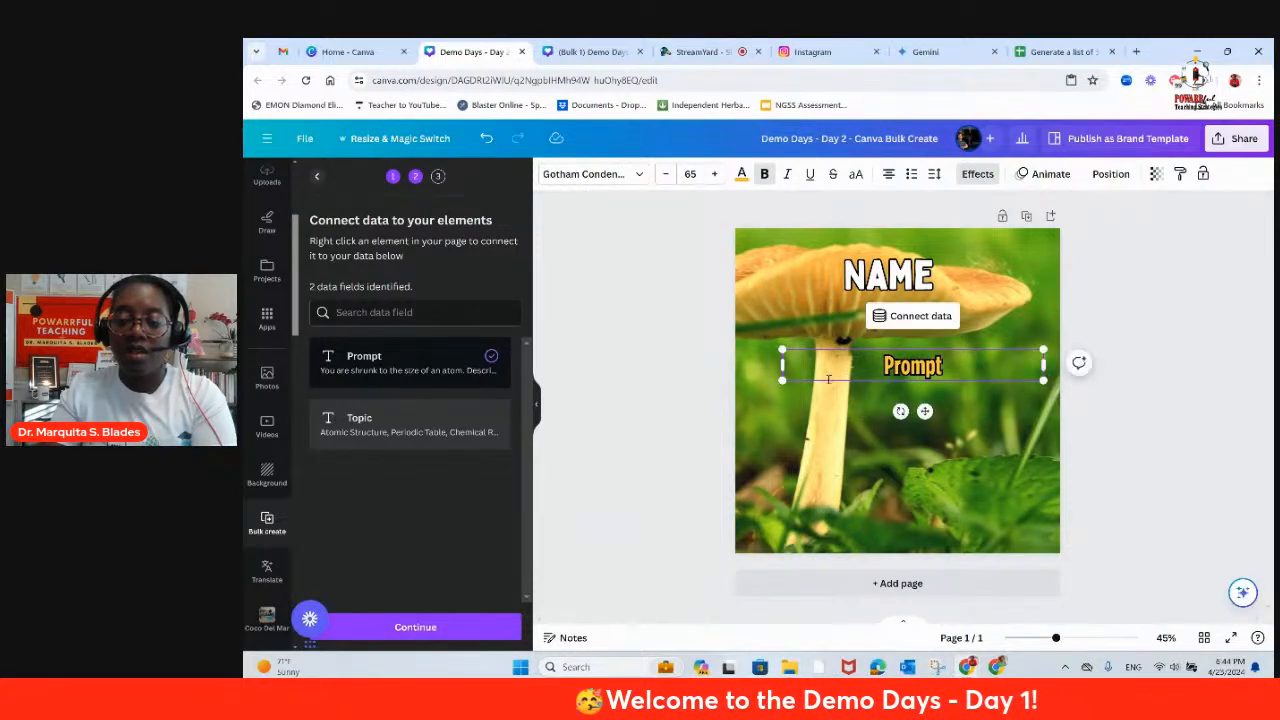
{"action": "left_click_drag", "start_coordinate": [778, 365], "coordinate": [749, 366]}
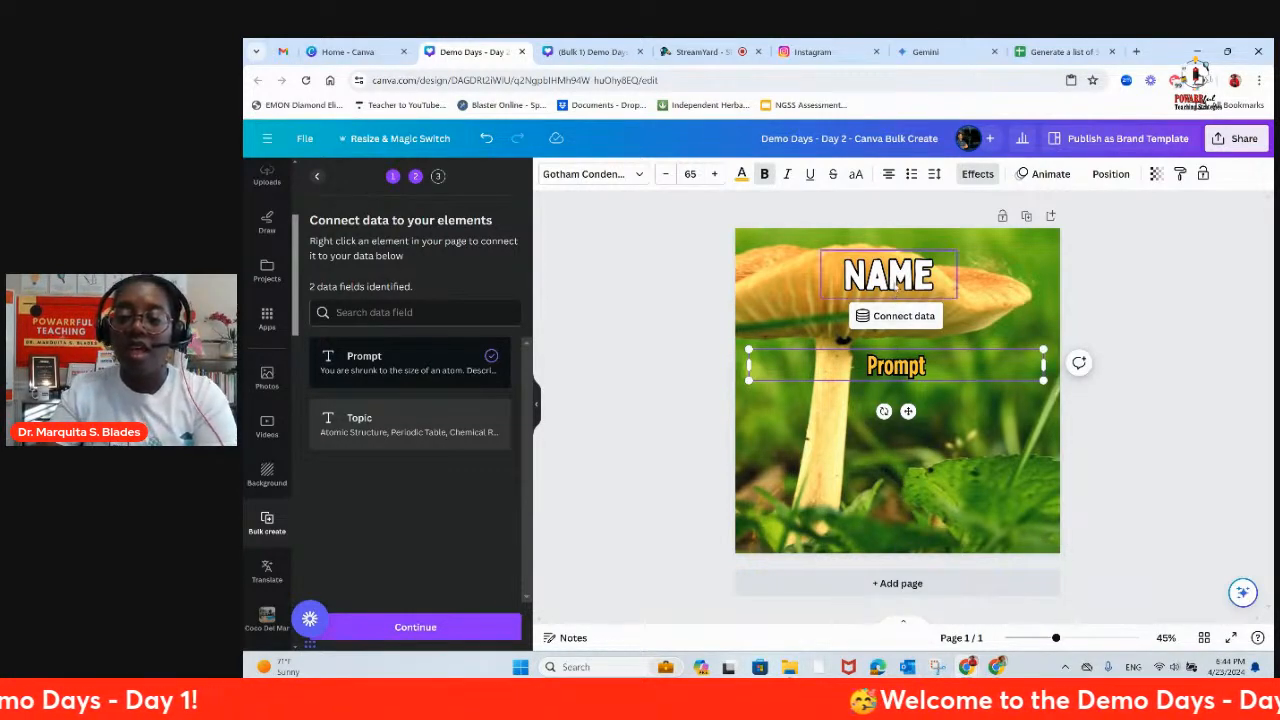
Step: Connect the NAME heading to the Topic data field and remove the curly braces around its placeholder text
{"action": "left_click", "coordinate": [897, 283]}
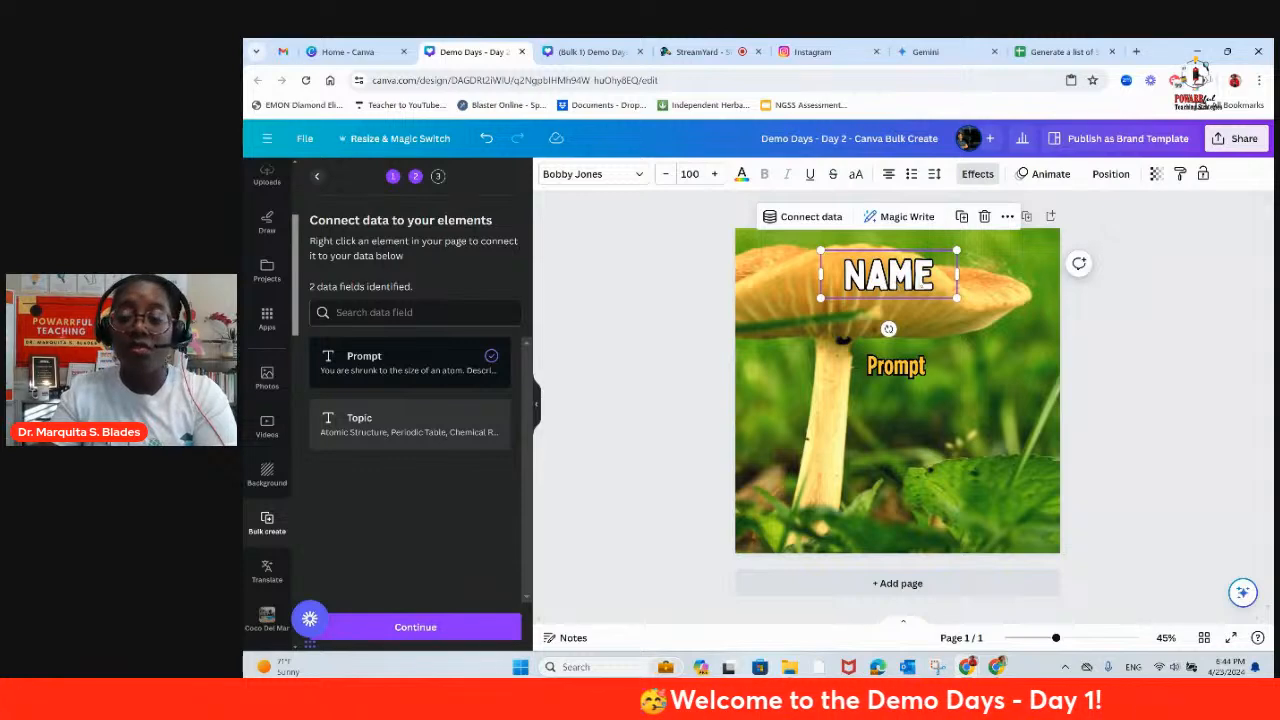
{"action": "left_click", "coordinate": [805, 219]}
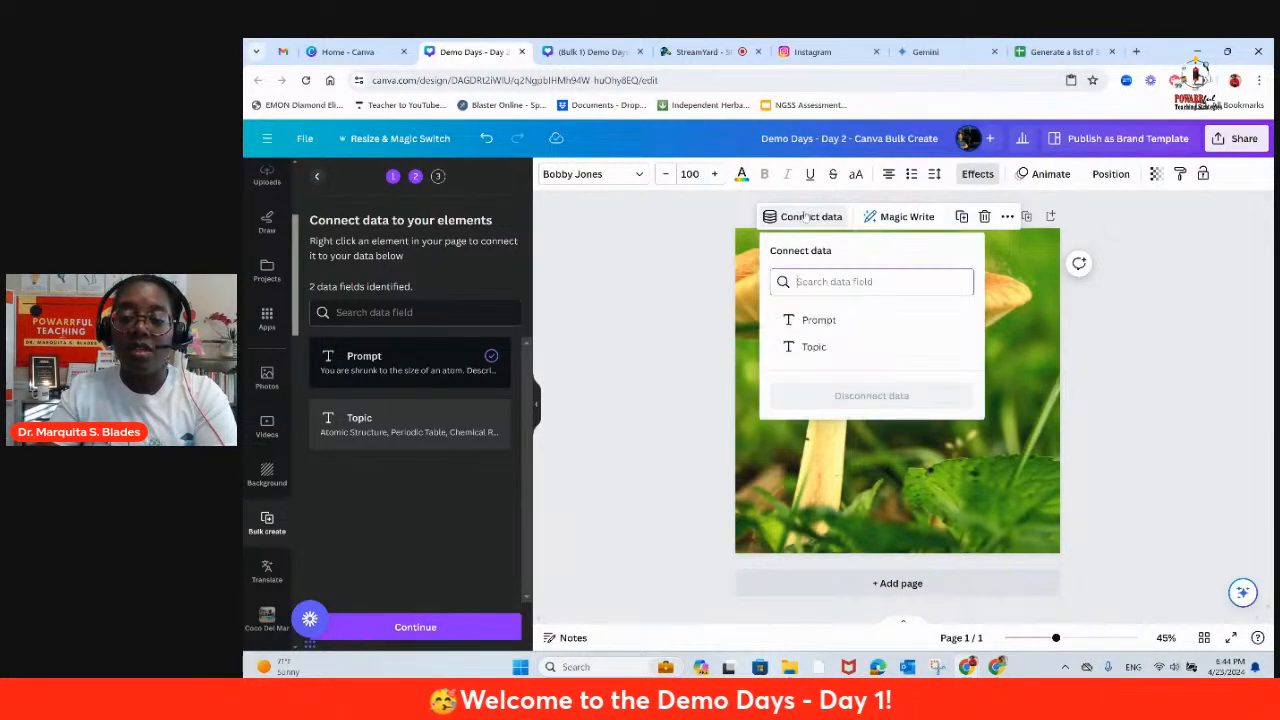
{"action": "left_click", "coordinate": [812, 347]}
{"action": "left_click", "coordinate": [845, 279]}
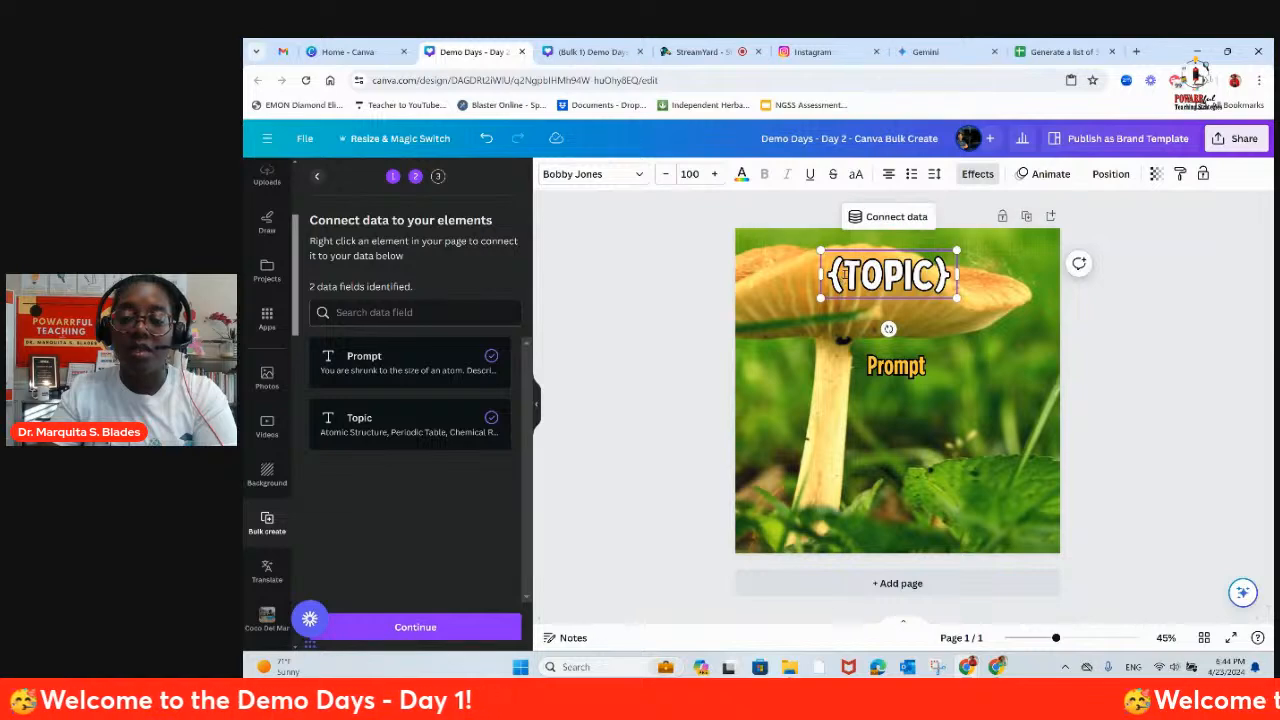
{"action": "key", "text": "BackSpace"}
{"action": "left_click", "coordinate": [947, 286]}
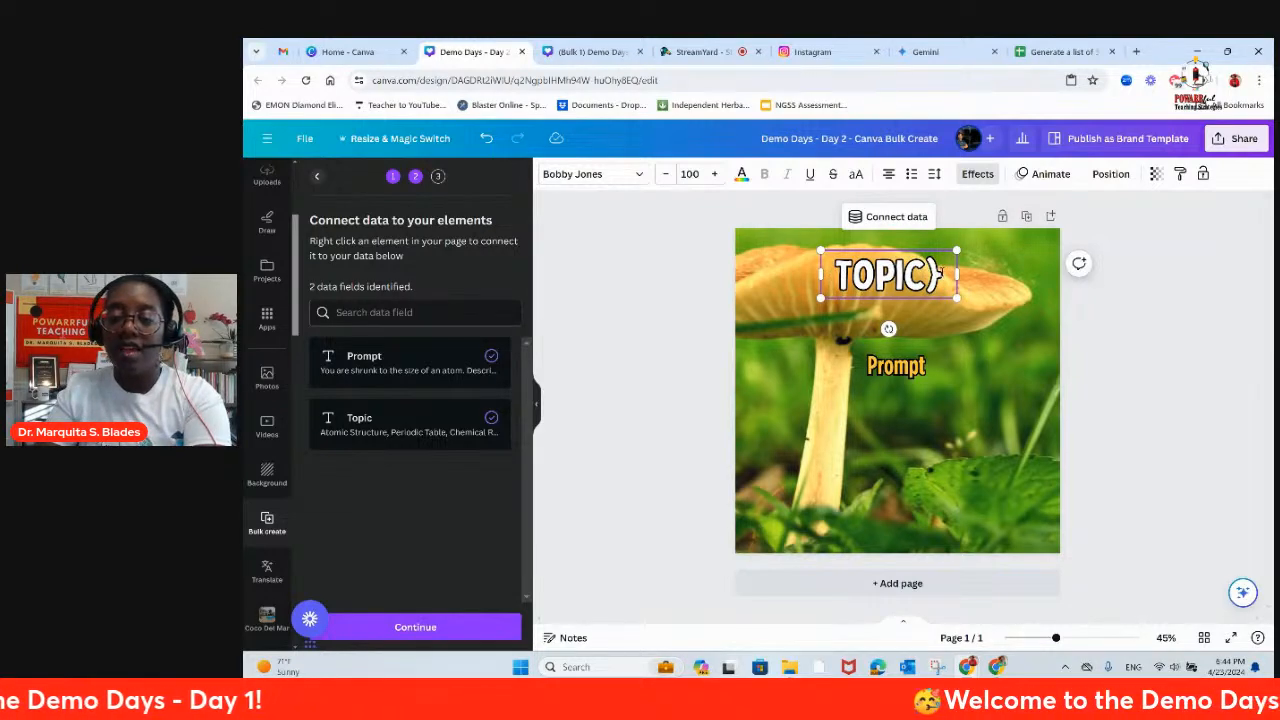
{"action": "key", "text": "BackSpace"}
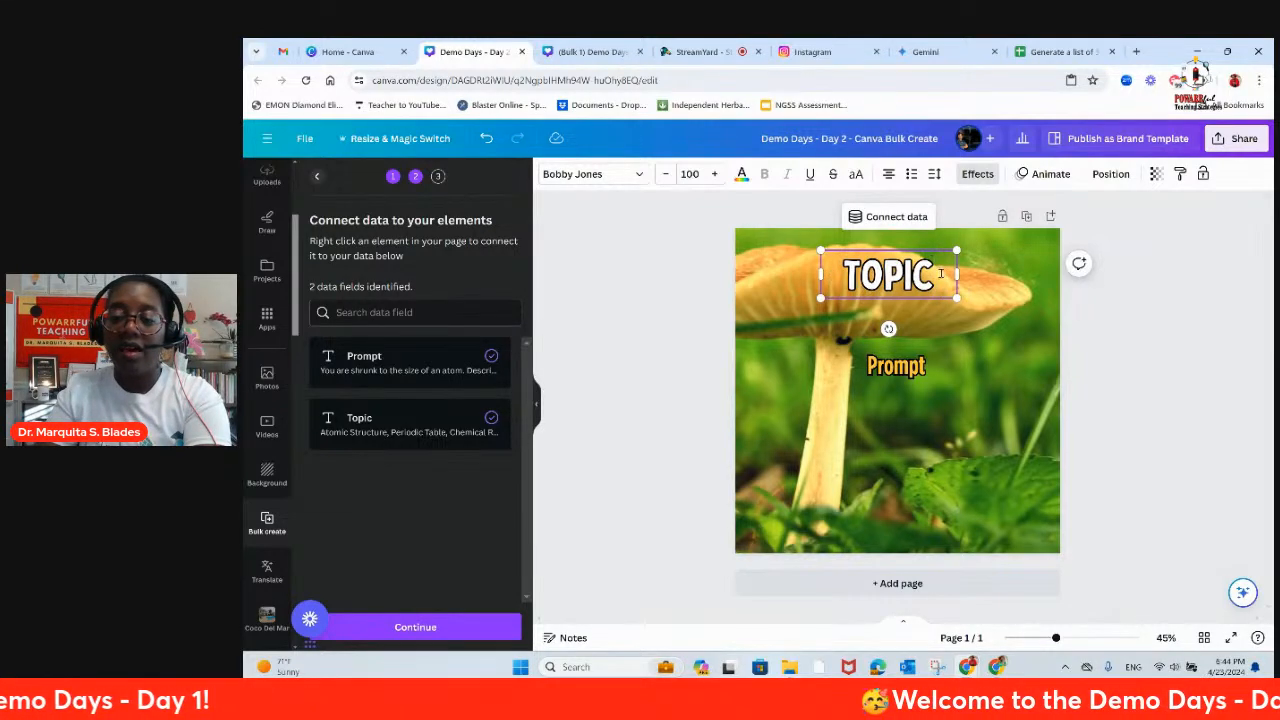
{"action": "left_click", "coordinate": [967, 323]}
Step: Move the TOPIC heading slightly up, widen its box to nearly the page width, and set its font size to 75
{"action": "left_click_drag", "start_coordinate": [905, 279], "coordinate": [1070, 264]}
{"action": "left_click_drag", "start_coordinate": [818, 264], "coordinate": [741, 266]}
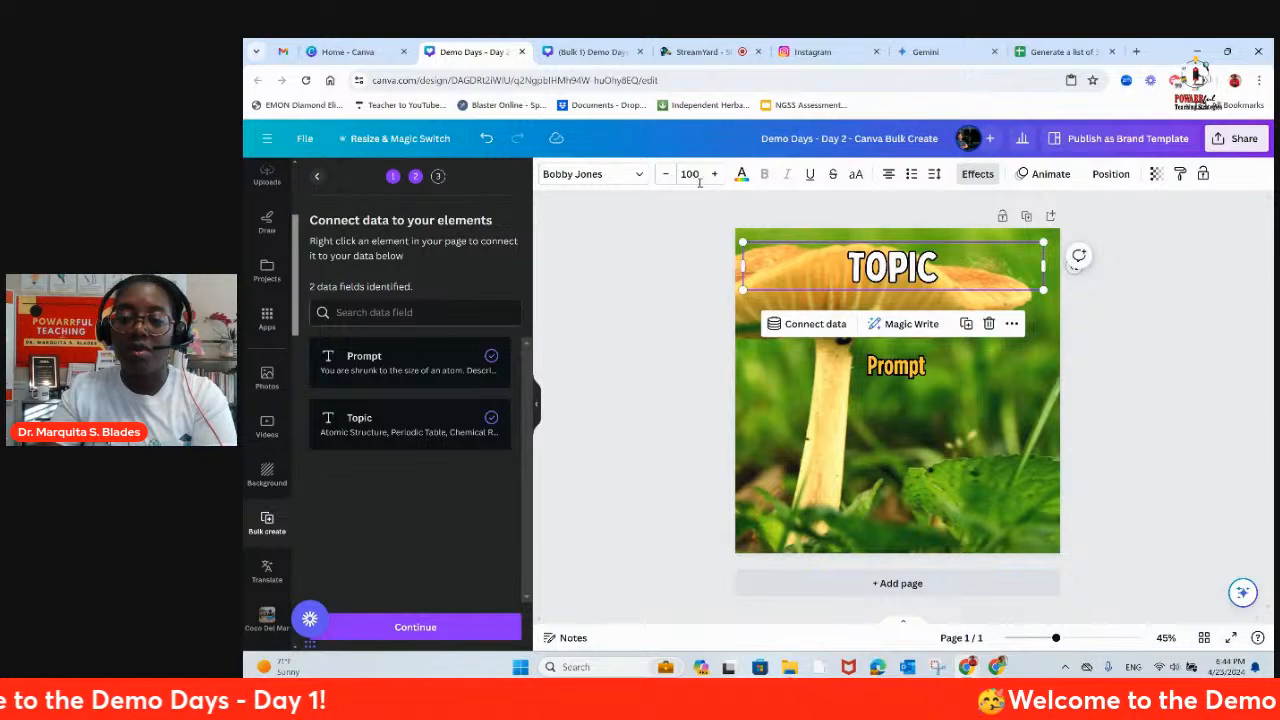
{"action": "left_click", "coordinate": [690, 174]}
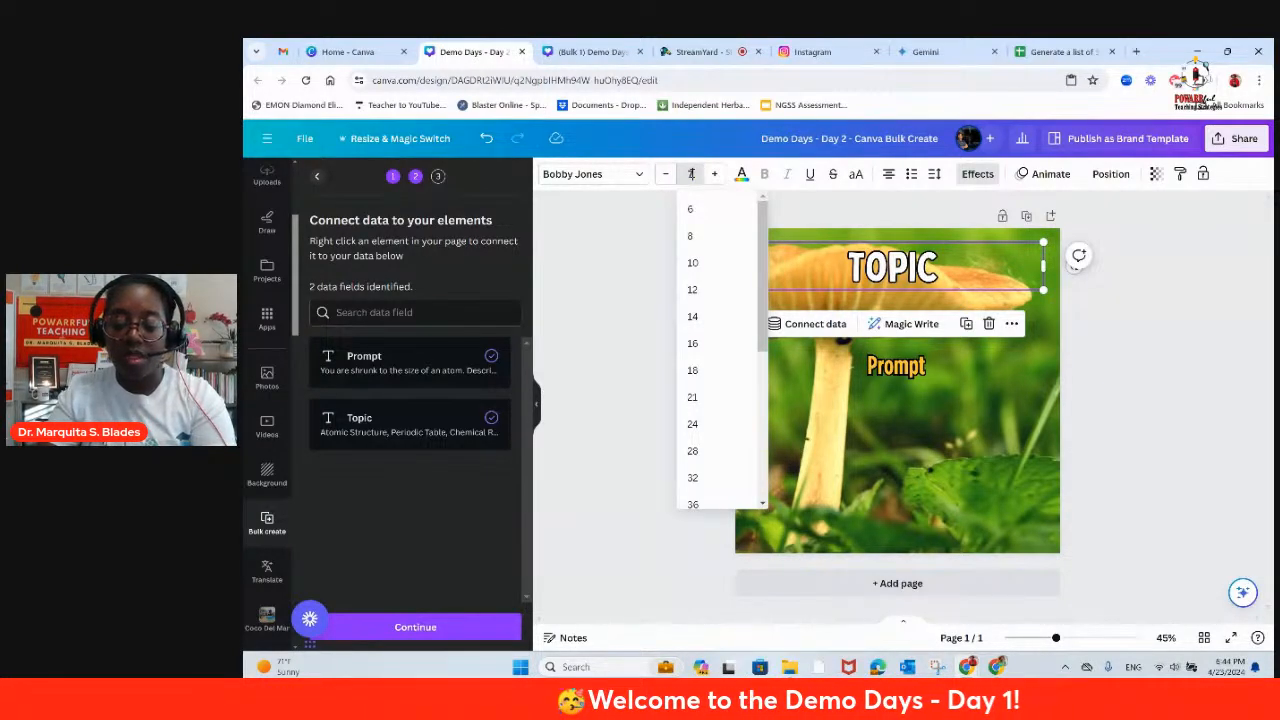
{"action": "type", "text": "75"}
{"action": "key", "text": "Return"}
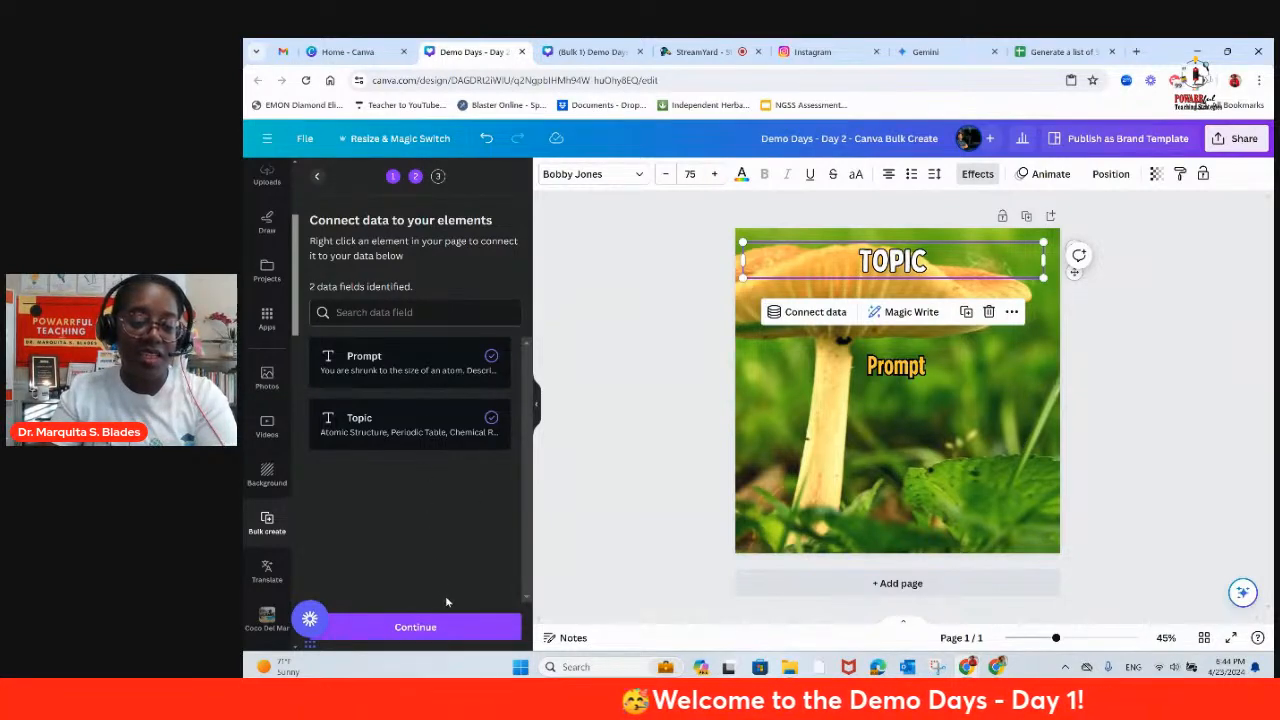
Step: Generate all 30 designs from the connected data and review the first pages of the new design, returning to page 1
{"action": "left_click", "coordinate": [414, 626]}
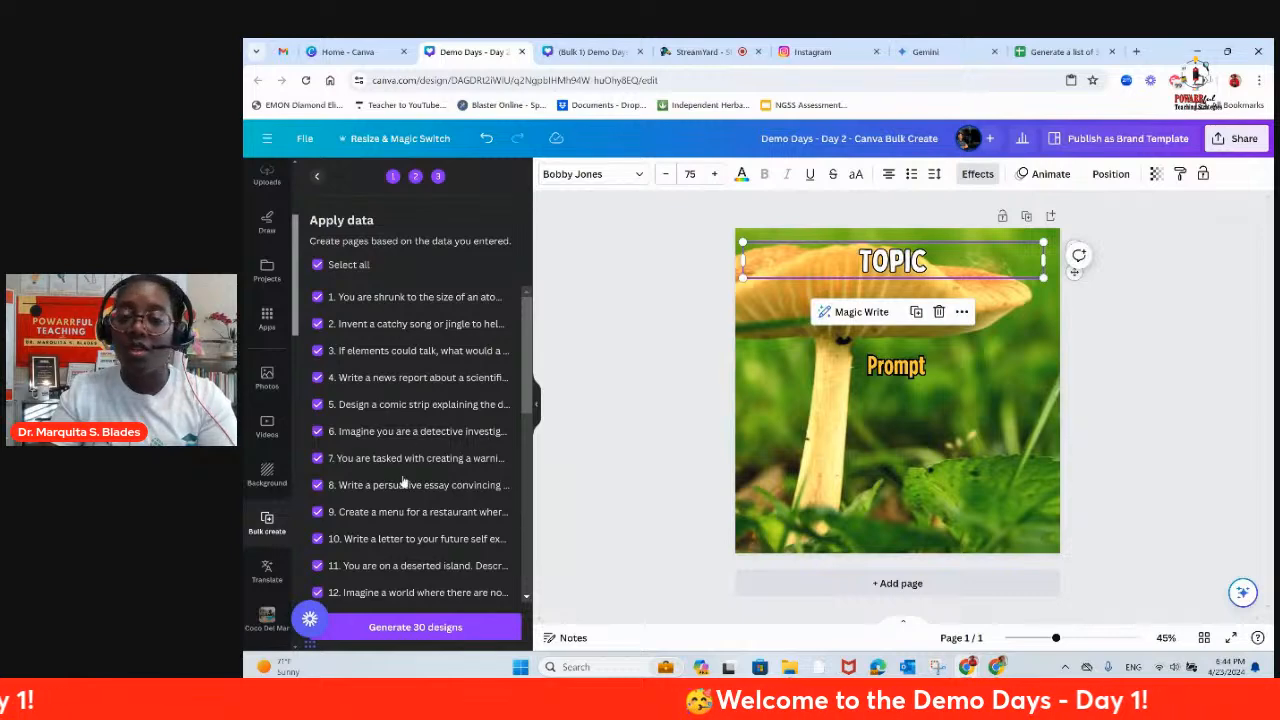
{"action": "left_click", "coordinate": [430, 628]}
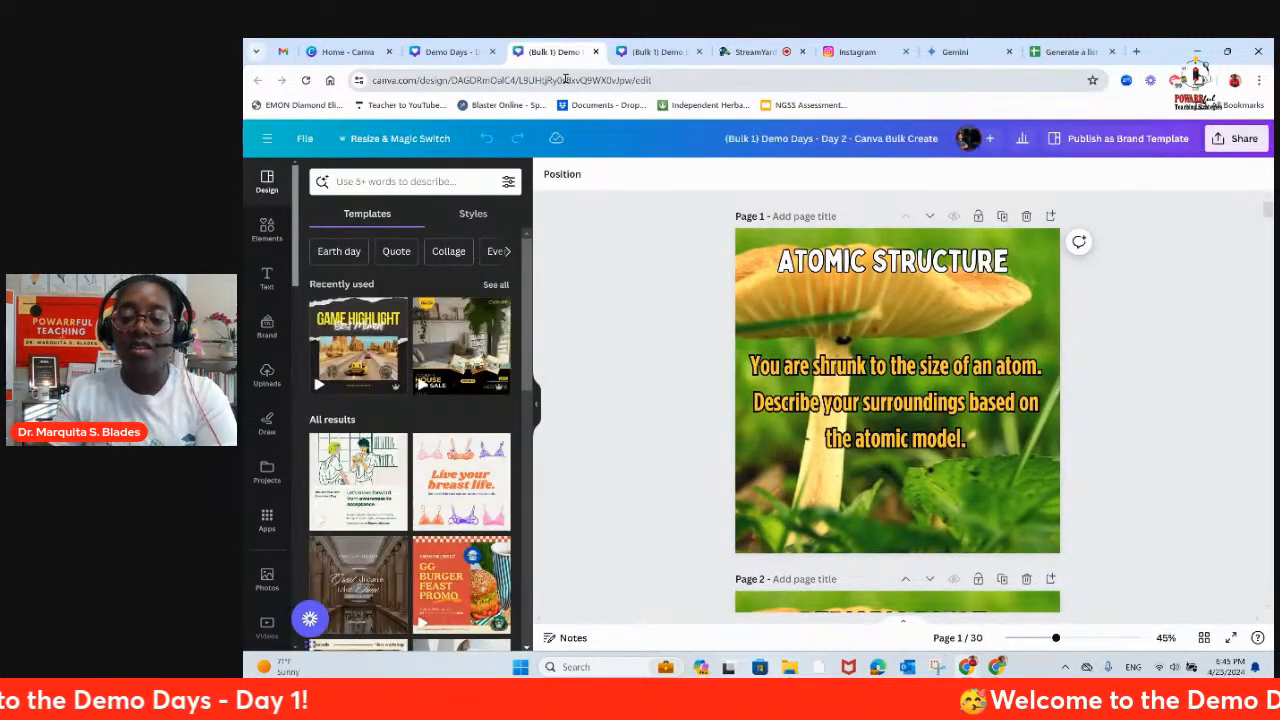
{"action": "scroll", "coordinate": [977, 406], "scroll_direction": "down", "scroll_amount": 5}
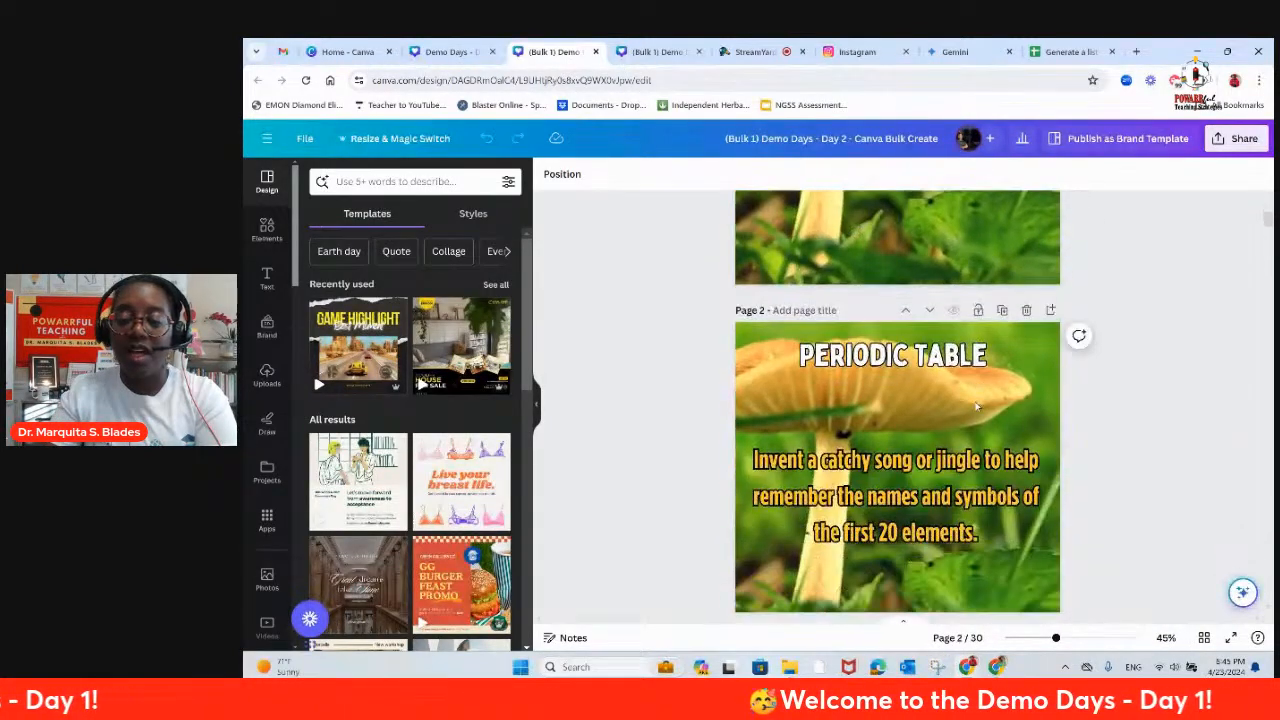
{"action": "scroll", "coordinate": [977, 406], "scroll_direction": "down", "scroll_amount": 5}
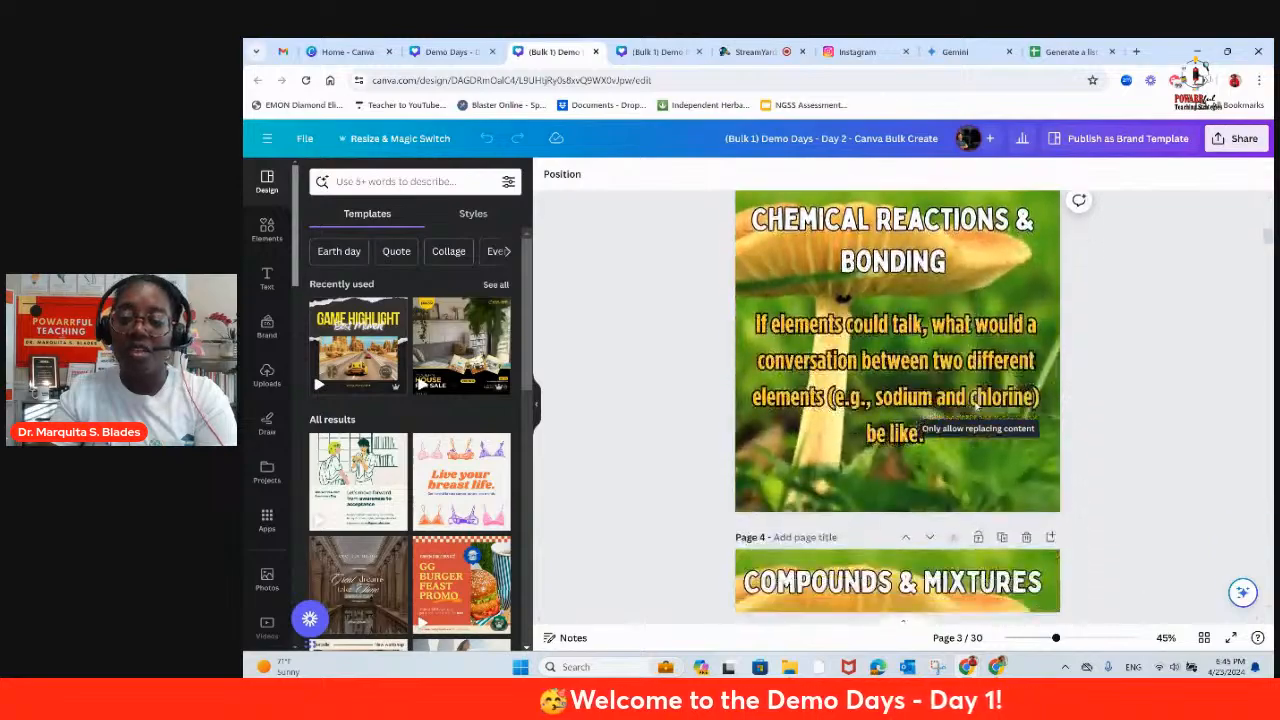
{"action": "scroll", "coordinate": [977, 406], "scroll_direction": "down", "scroll_amount": 15}
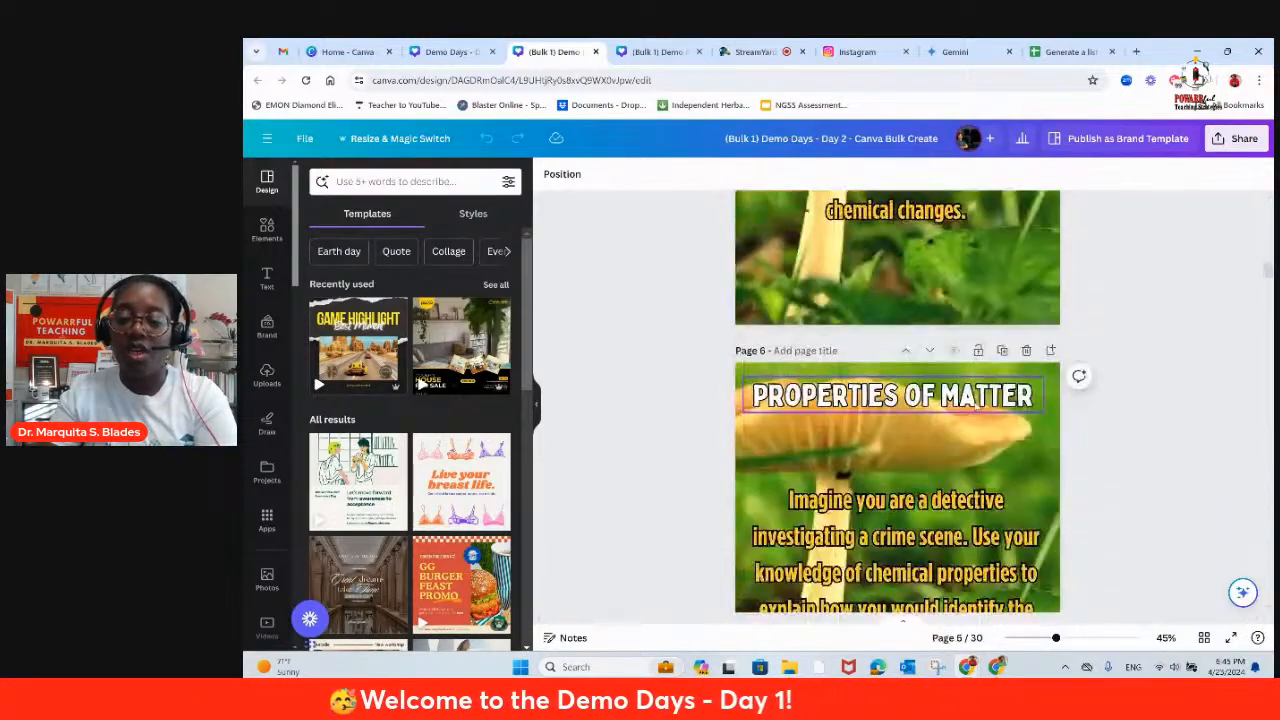
{"action": "scroll", "coordinate": [977, 406], "scroll_direction": "down", "scroll_amount": 10}
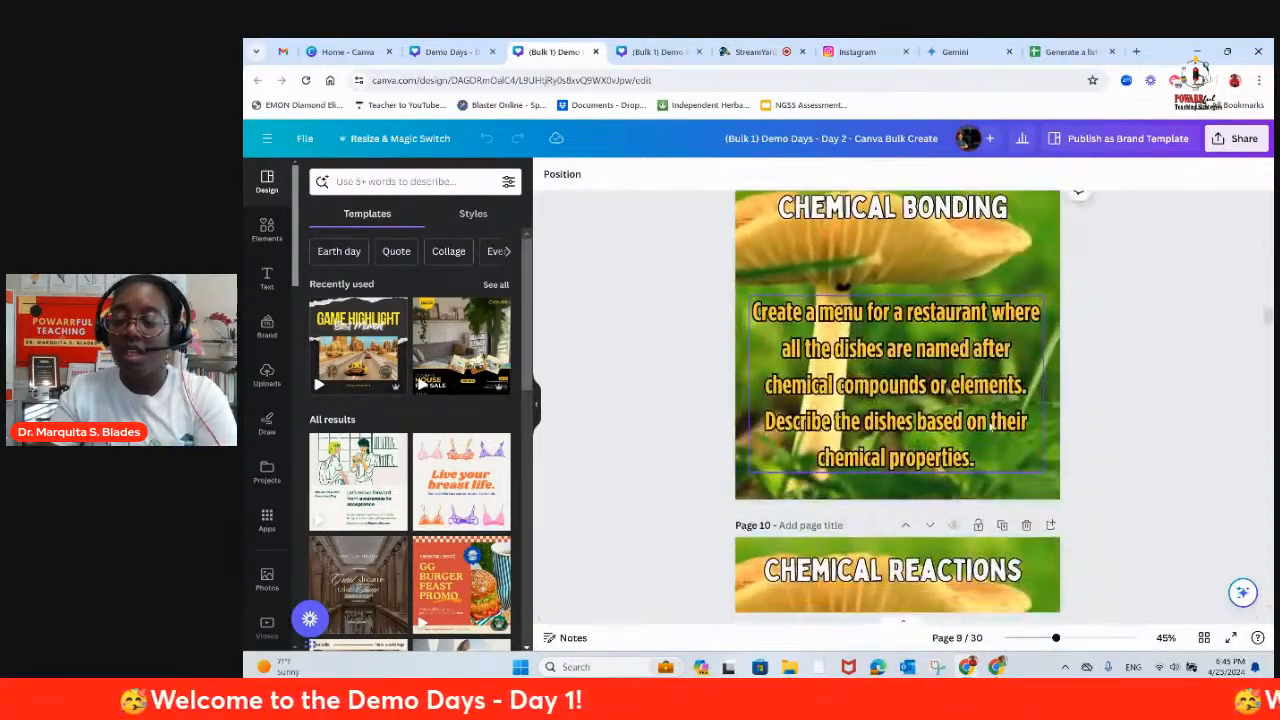
{"action": "left_click_drag", "start_coordinate": [1268, 326], "coordinate": [1268, 208]}
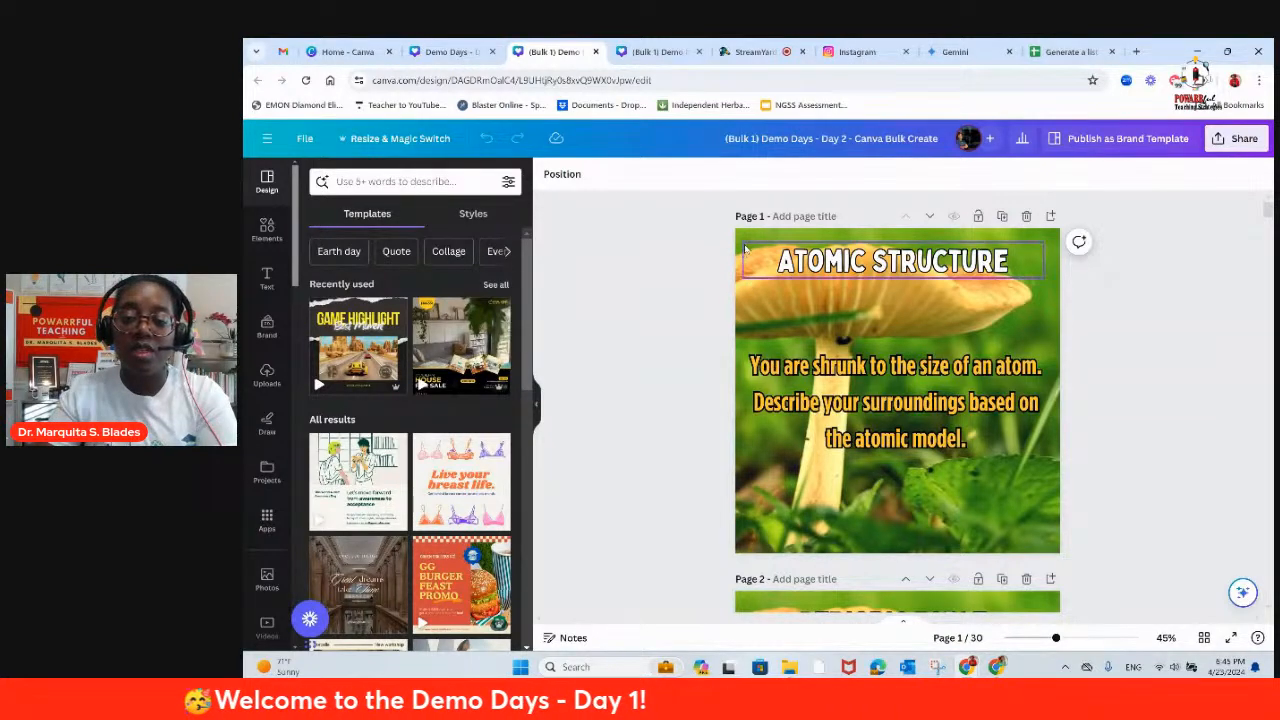
Step: Replace page 1's mushroom background with the recently used photo of flasks holding orange liquid
{"action": "left_click", "coordinate": [745, 240]}
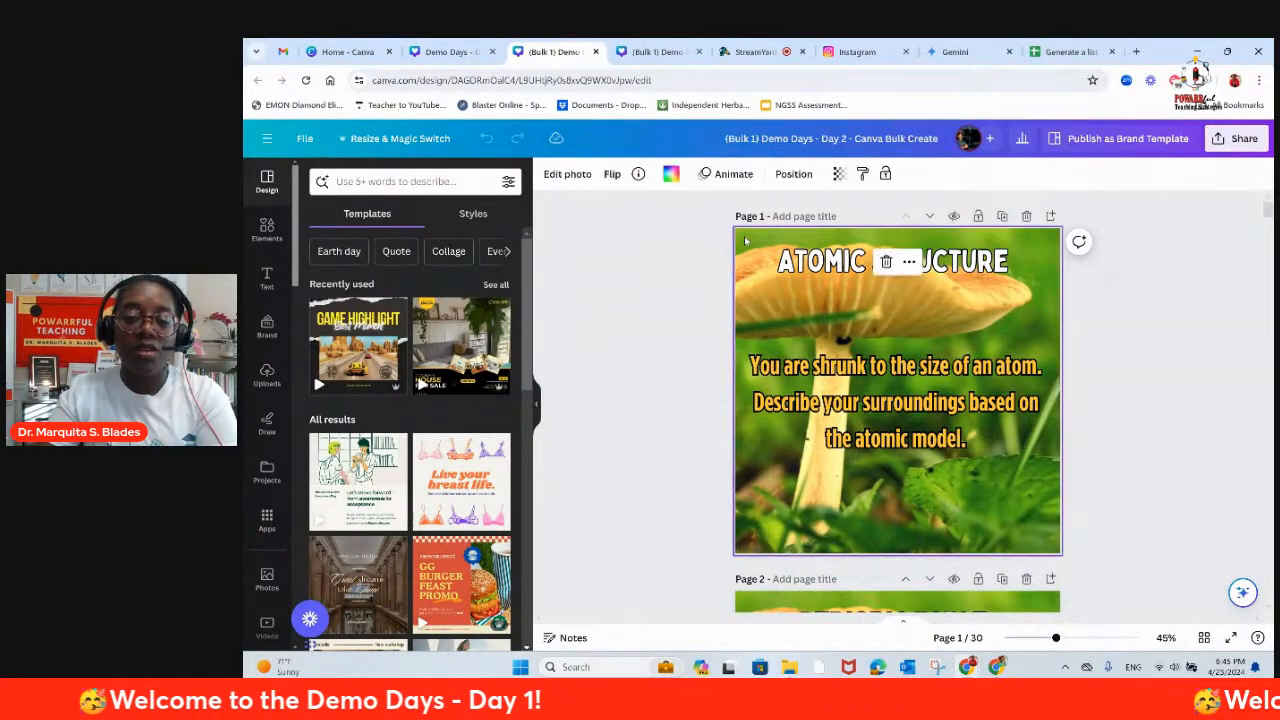
{"action": "left_click", "coordinate": [267, 228]}
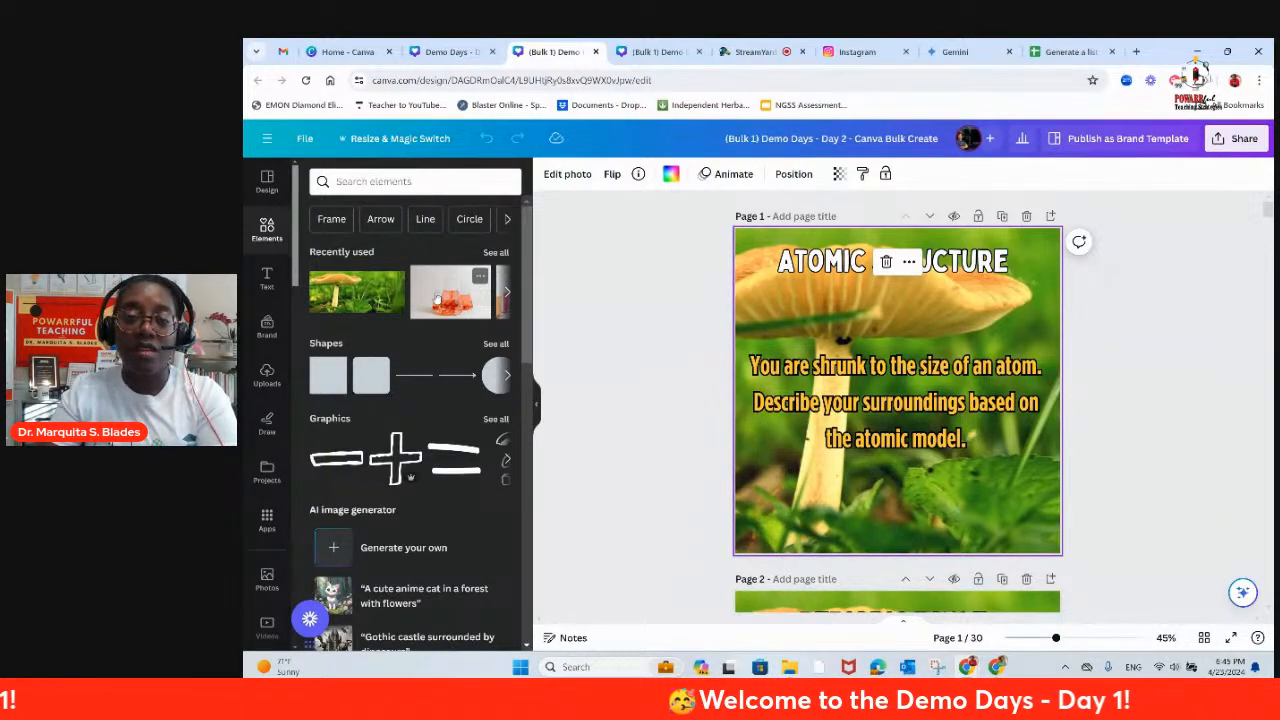
{"action": "left_click_drag", "start_coordinate": [442, 295], "coordinate": [856, 476]}
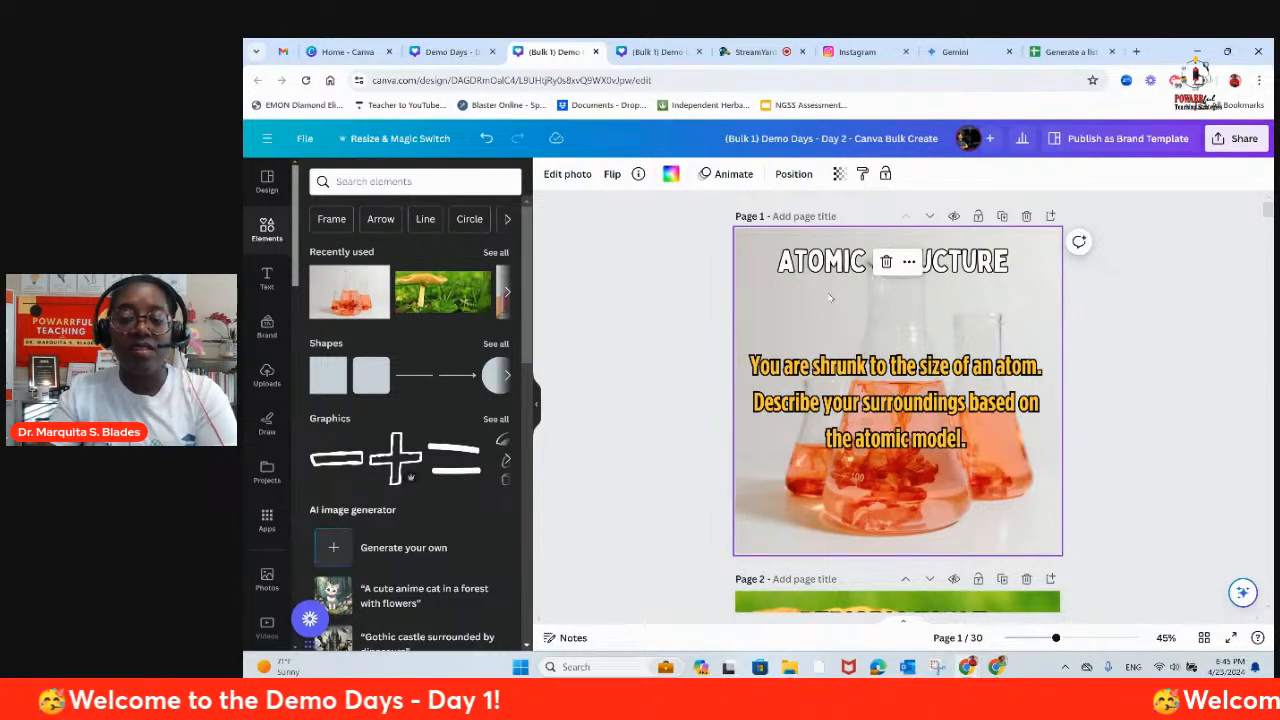
Step: Change the ATOMIC STRUCTURE heading on page 1 to the red of the POWARRful Teaching Strategies palette
{"action": "left_click", "coordinate": [825, 262]}
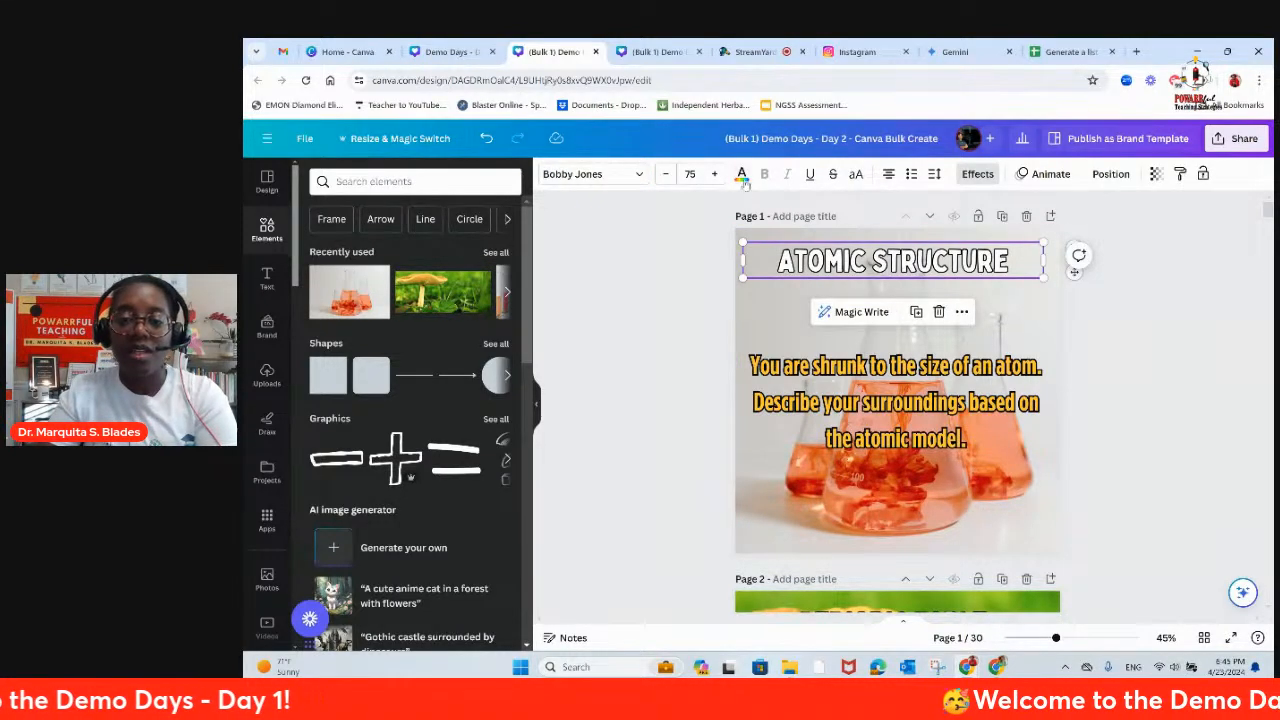
{"action": "left_click", "coordinate": [741, 174]}
{"action": "left_click", "coordinate": [316, 357]}
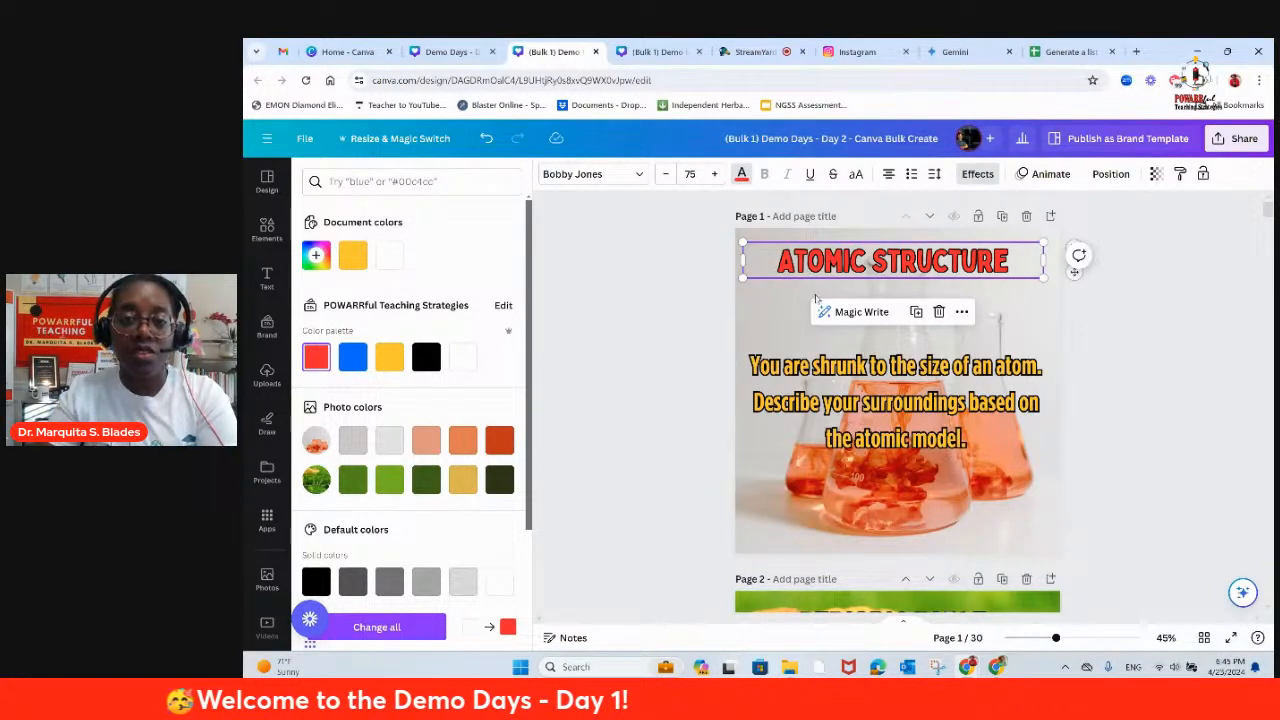
Step: Look through pages 1 to 6 to compare the restyled first page with the remaining mushroom pages
{"action": "scroll", "coordinate": [817, 302], "scroll_direction": "down", "scroll_amount": 1}
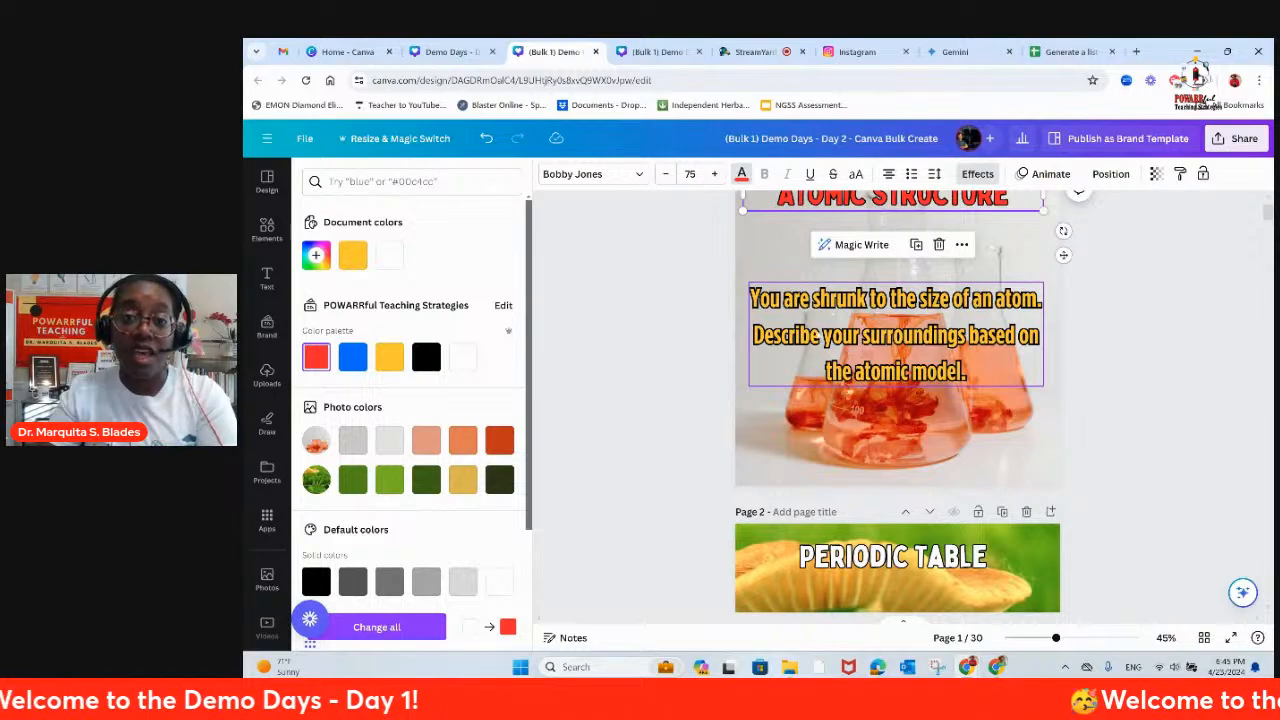
{"action": "scroll", "coordinate": [946, 390], "scroll_direction": "up", "scroll_amount": 1}
{"action": "scroll", "coordinate": [946, 390], "scroll_direction": "down", "scroll_amount": 4}
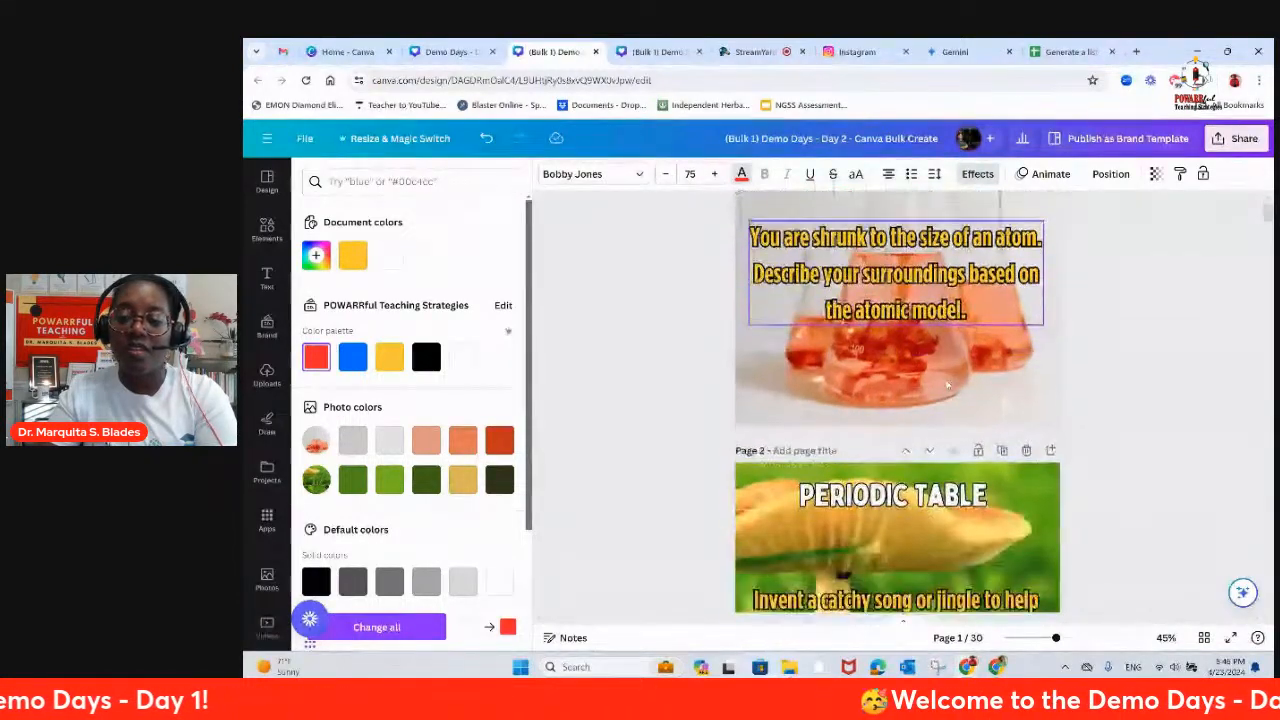
{"action": "scroll", "coordinate": [946, 390], "scroll_direction": "down", "scroll_amount": 12}
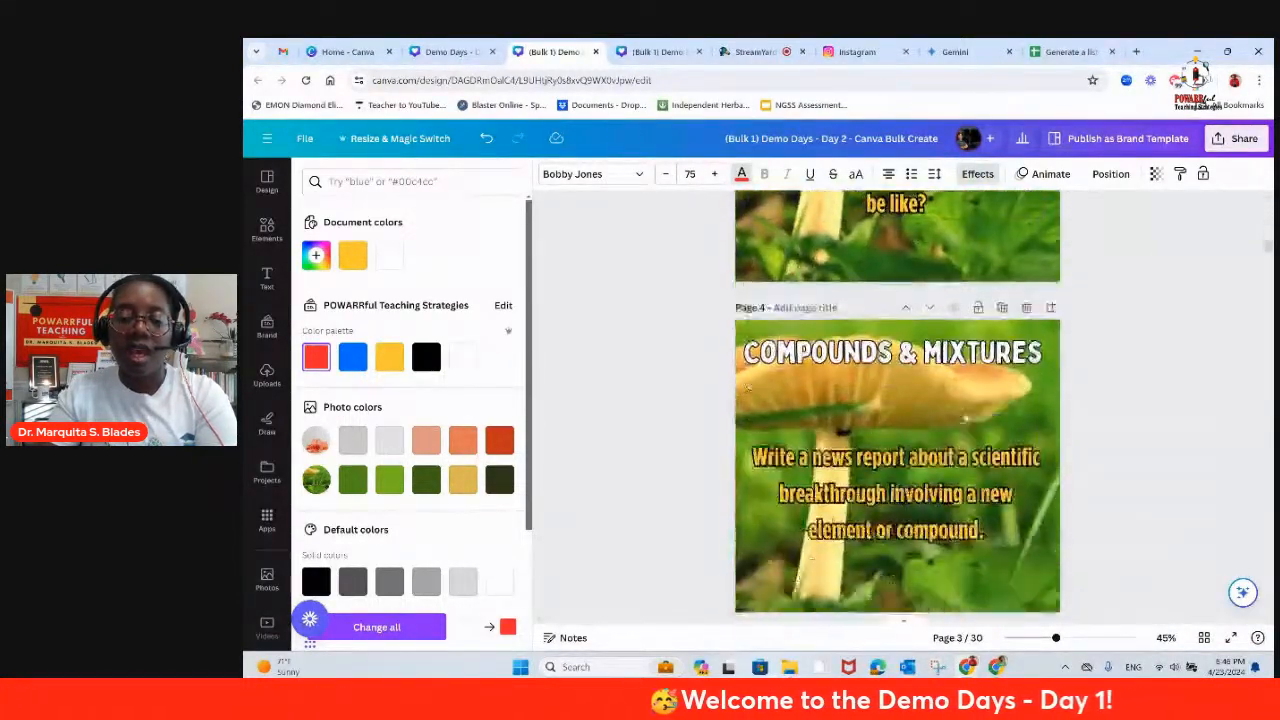
{"action": "scroll", "coordinate": [946, 390], "scroll_direction": "down", "scroll_amount": 8}
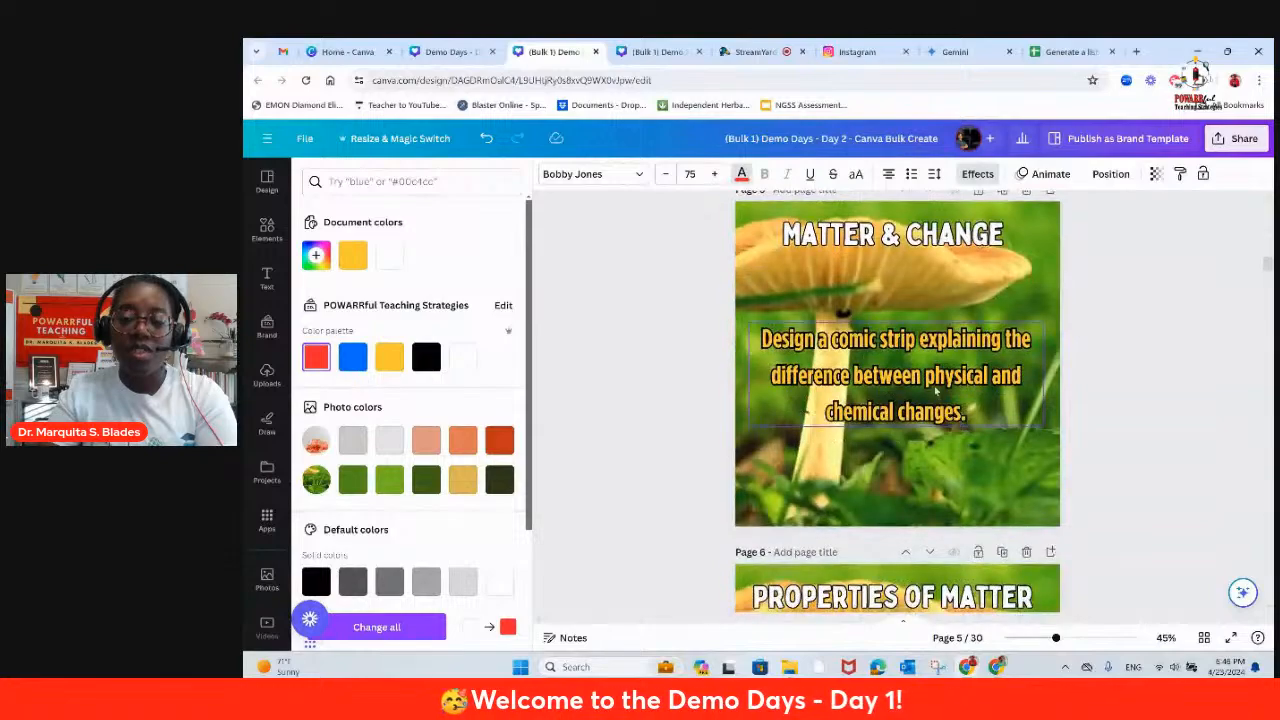
{"action": "scroll", "coordinate": [928, 382], "scroll_direction": "up", "scroll_amount": 5}
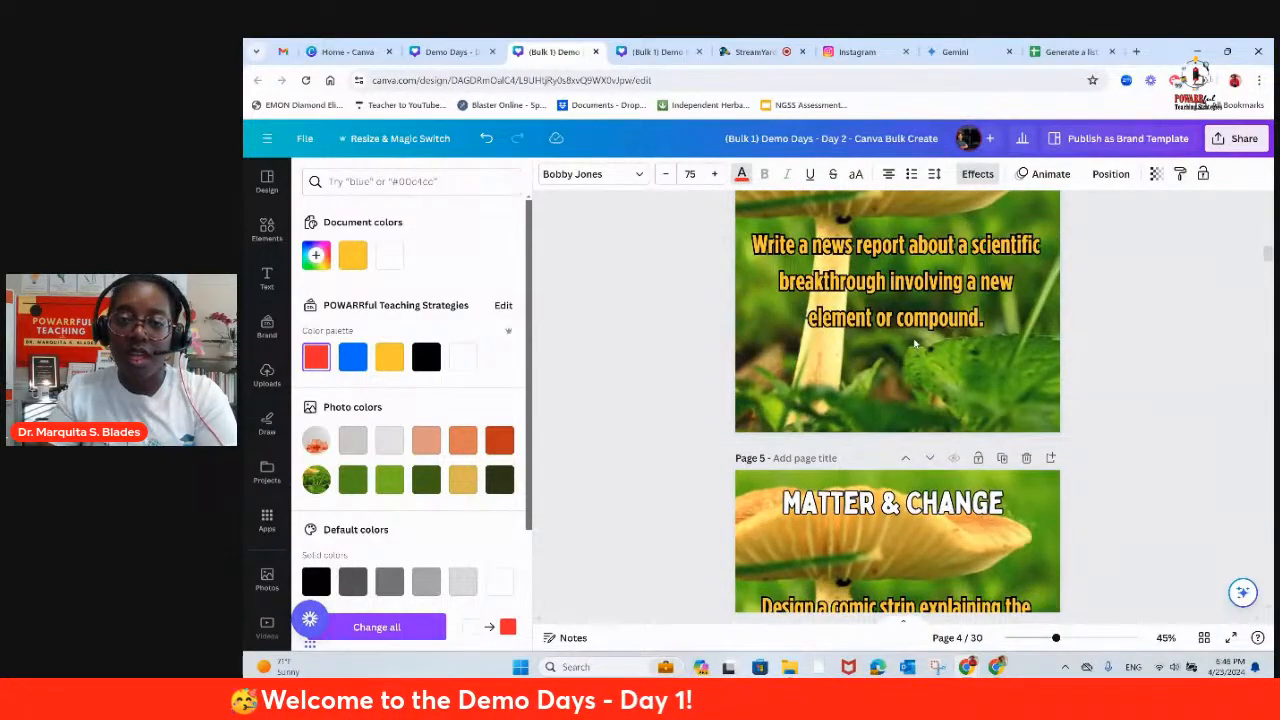
{"action": "scroll", "coordinate": [910, 345], "scroll_direction": "up", "scroll_amount": 8}
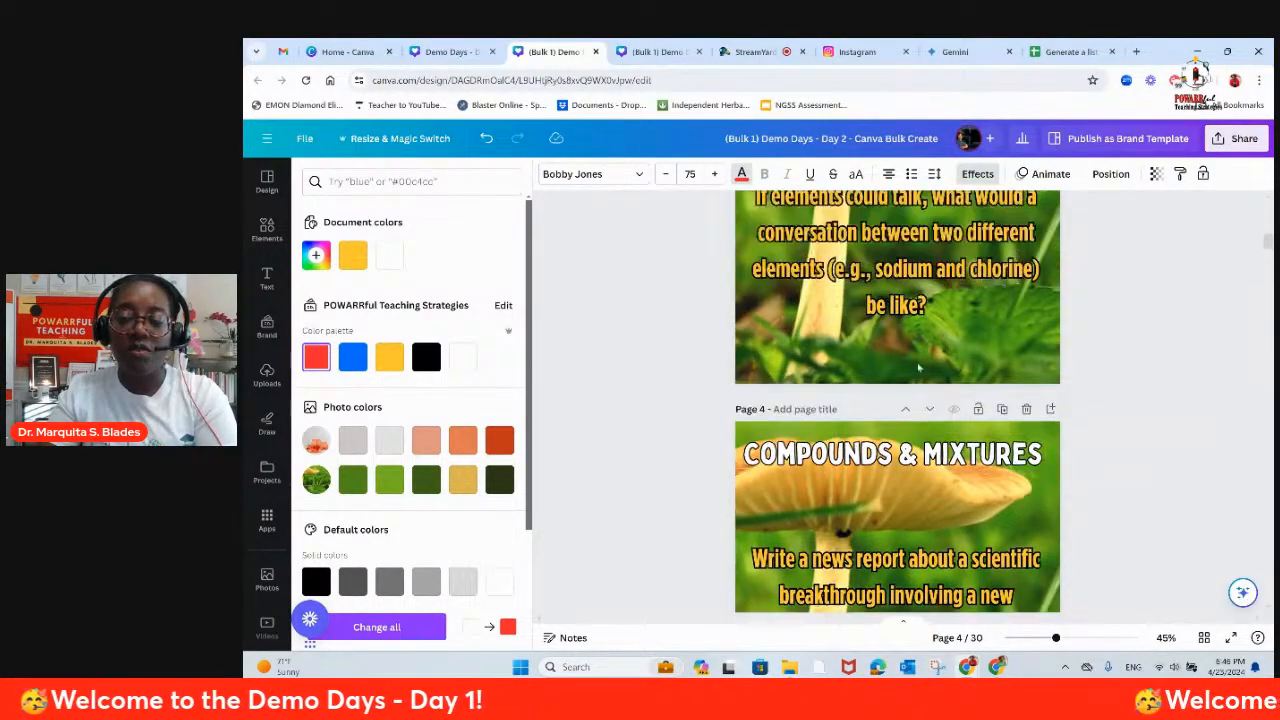
{"action": "scroll", "coordinate": [896, 351], "scroll_direction": "up", "scroll_amount": 8}
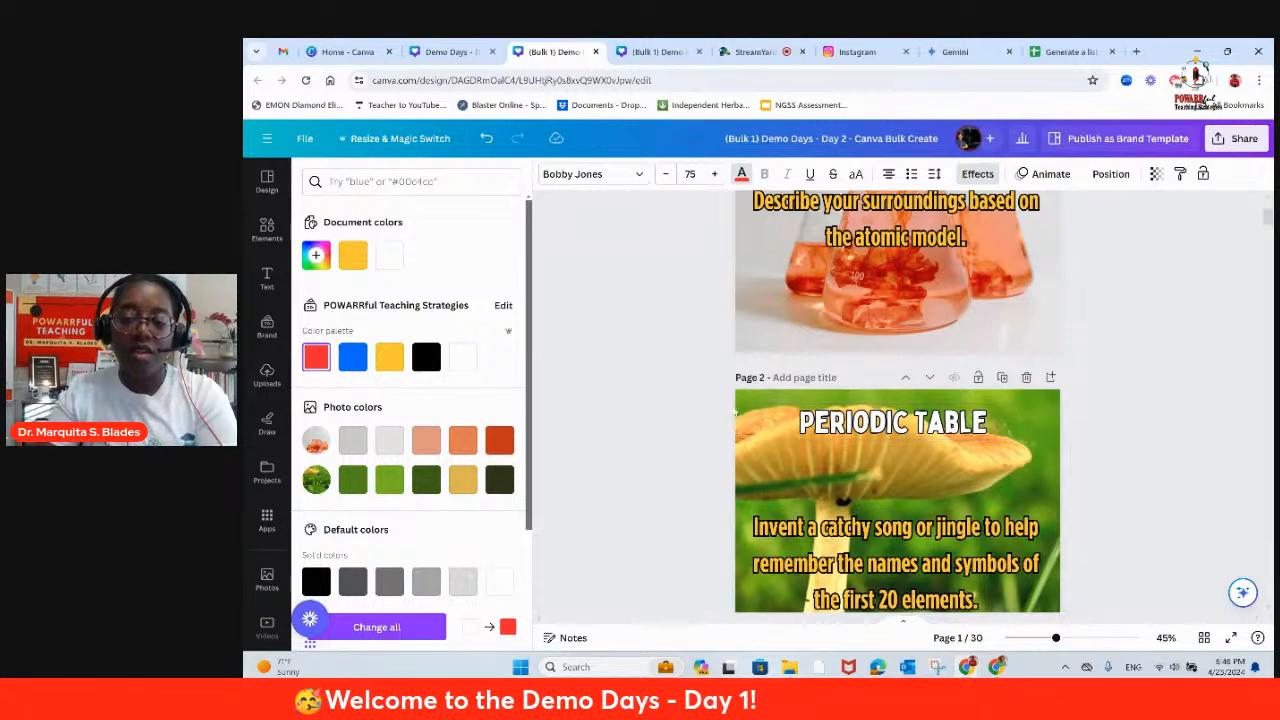
Step: Review pages 1 to 4 of the generated design once more and return to the first page
{"action": "scroll", "coordinate": [838, 305], "scroll_direction": "up", "scroll_amount": 3}
{"action": "scroll", "coordinate": [840, 320], "scroll_direction": "down", "scroll_amount": 7}
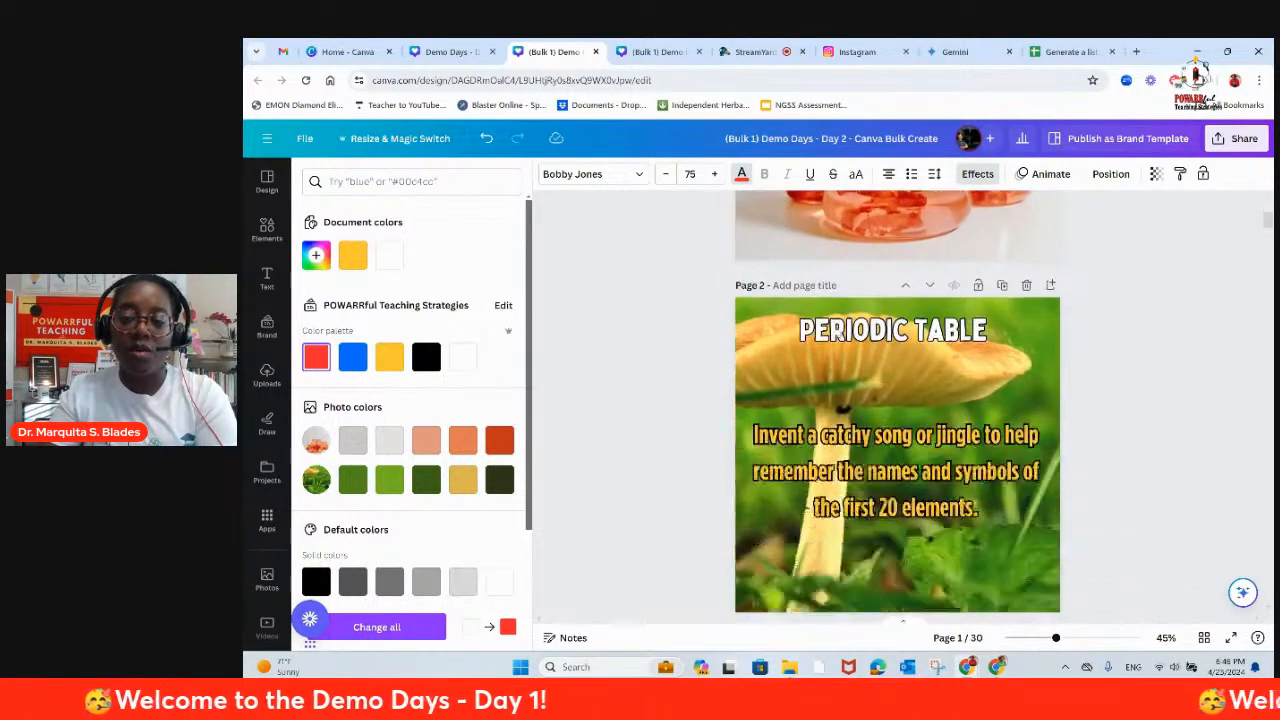
{"action": "scroll", "coordinate": [897, 400], "scroll_direction": "down", "scroll_amount": 5}
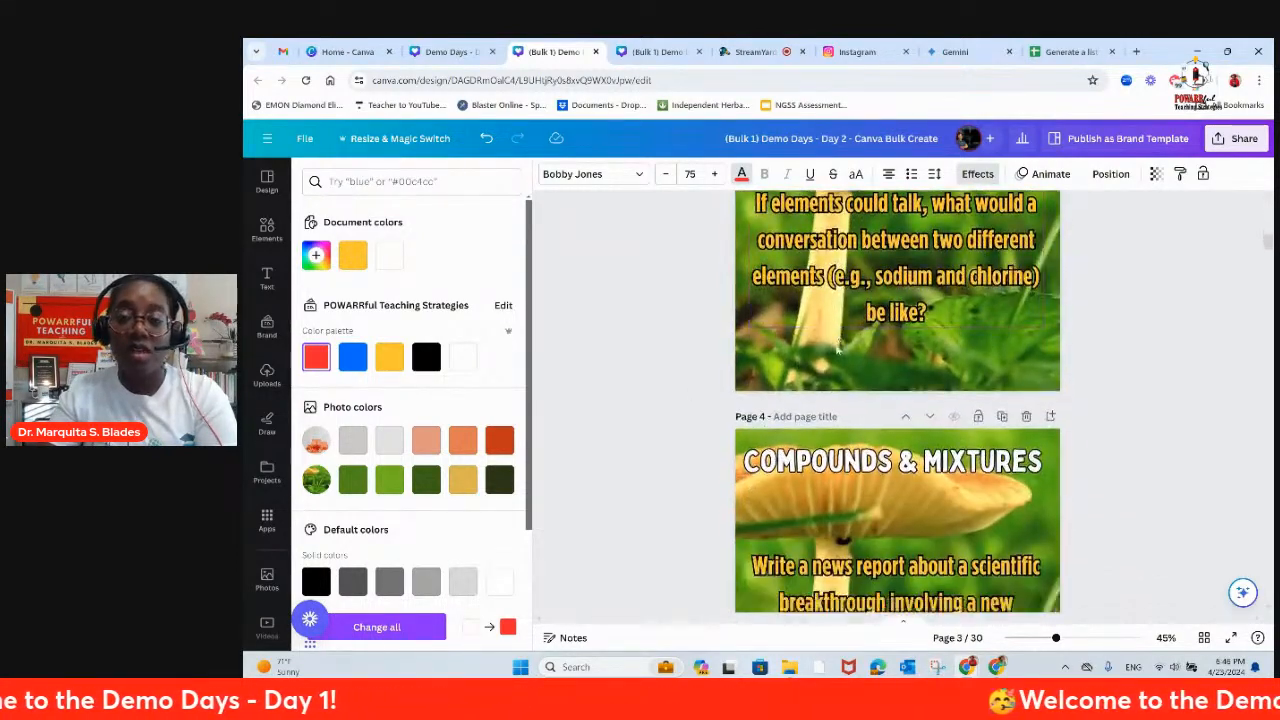
{"action": "scroll", "coordinate": [897, 400], "scroll_direction": "up", "scroll_amount": 10}
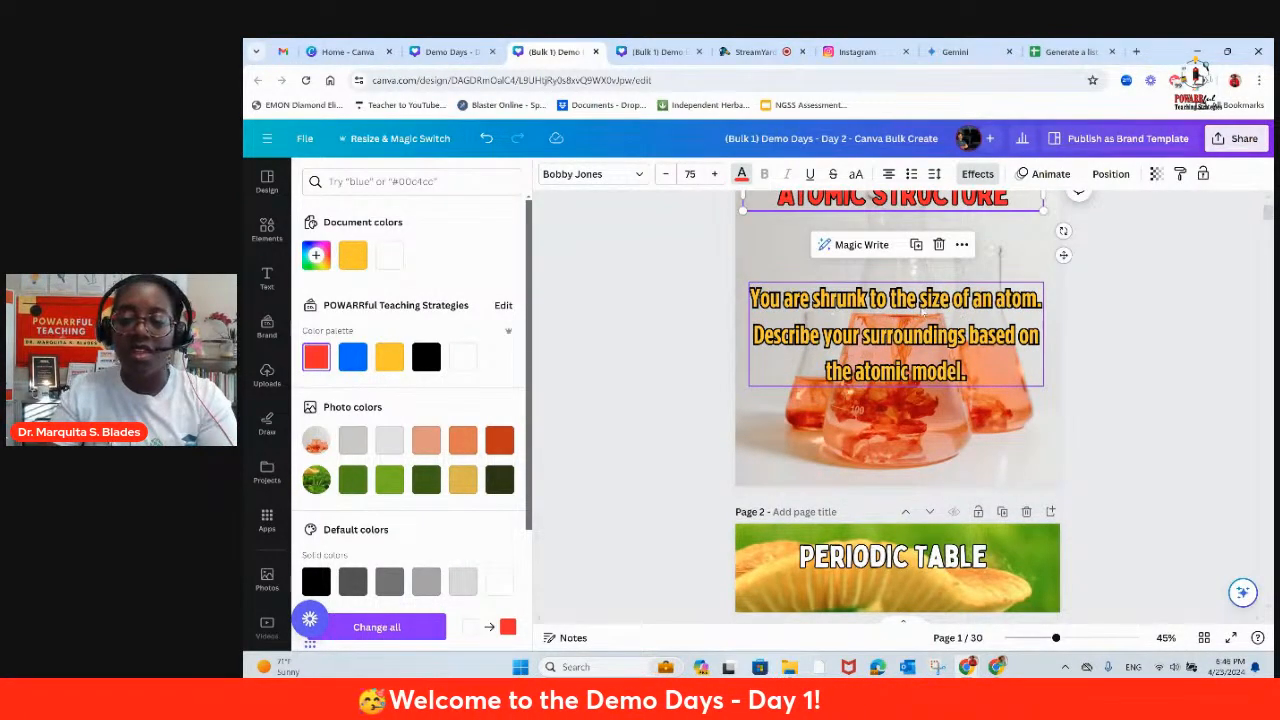
{"action": "scroll", "coordinate": [922, 313], "scroll_direction": "up", "scroll_amount": 1}
{"action": "scroll", "coordinate": [913, 352], "scroll_direction": "down", "scroll_amount": 2}
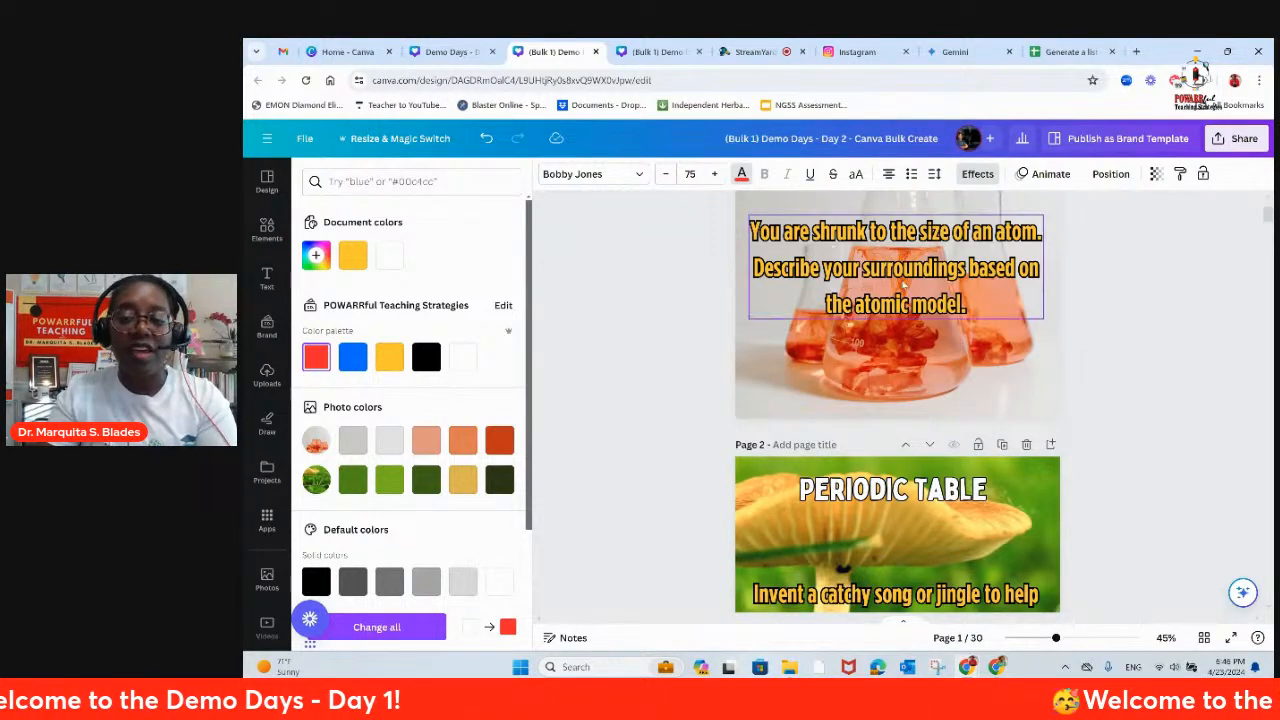
{"action": "scroll", "coordinate": [904, 290], "scroll_direction": "down", "scroll_amount": 3}
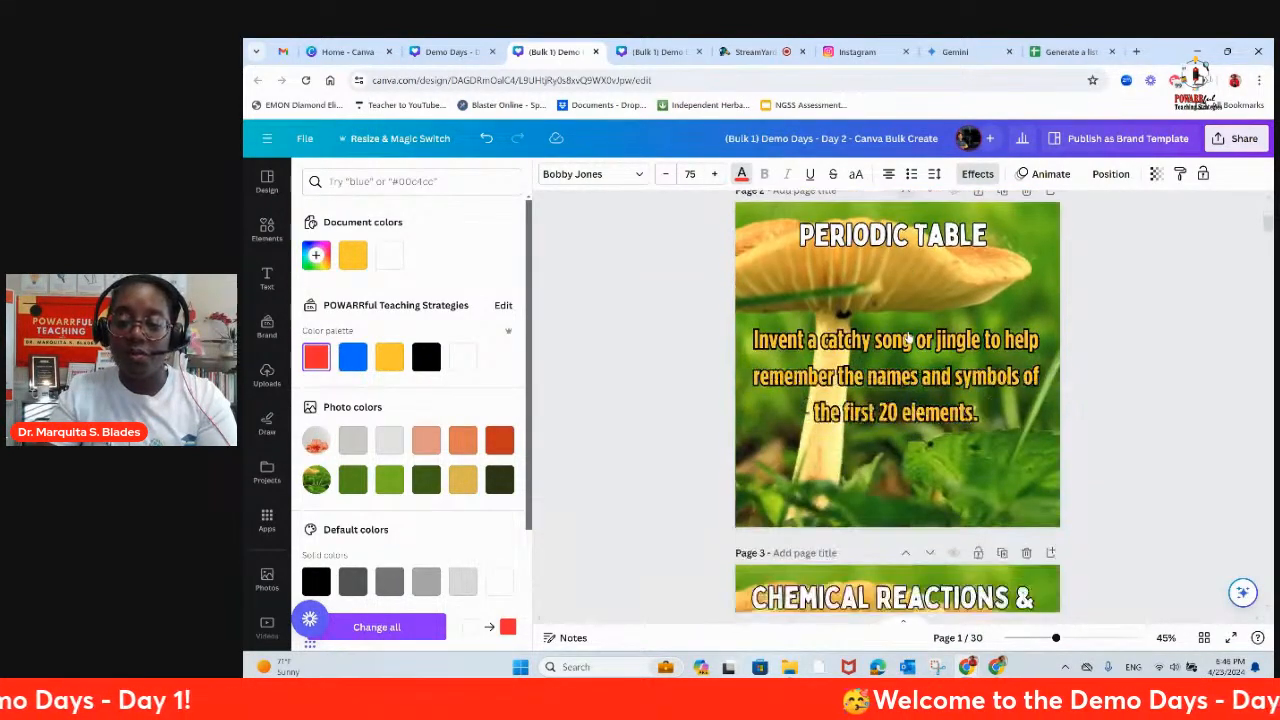
{"action": "scroll", "coordinate": [908, 338], "scroll_direction": "up", "scroll_amount": 2}
{"action": "scroll", "coordinate": [909, 339], "scroll_direction": "up", "scroll_amount": 3}
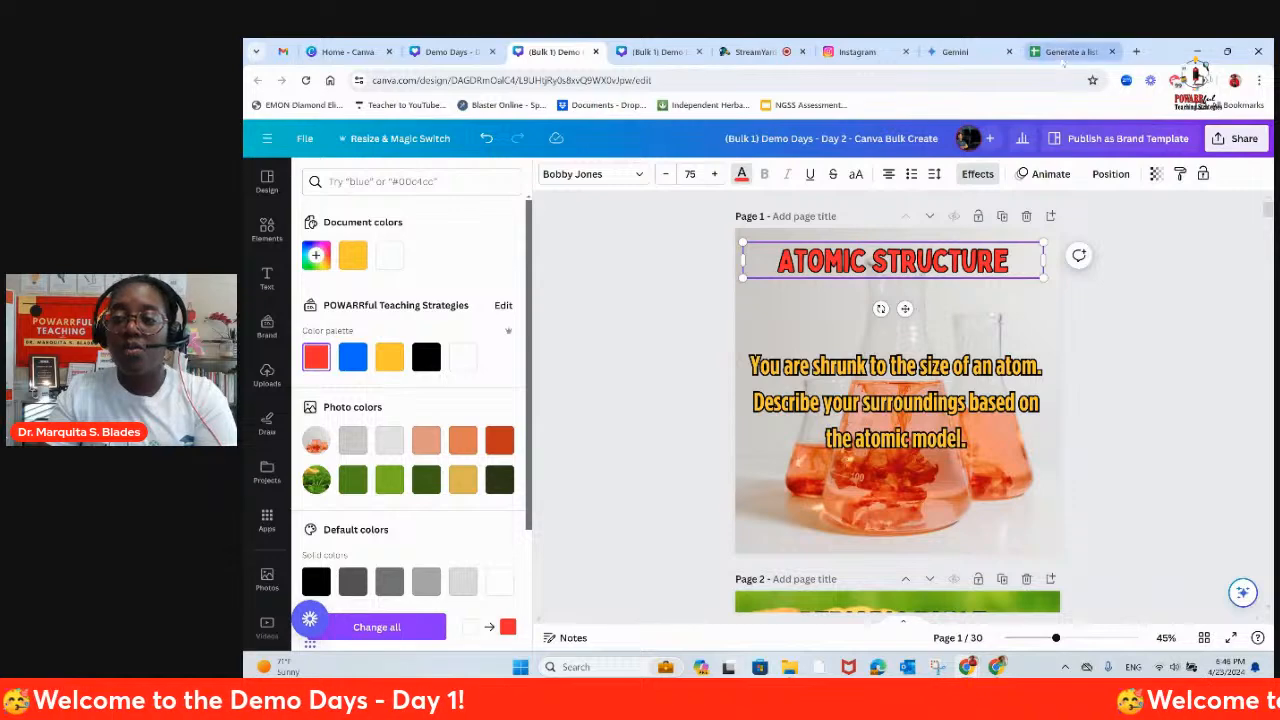
Step: Switch to Google Sheets and download the writing-prompts sheet as a Comma Separated Values (.csv) file
{"action": "left_click", "coordinate": [1060, 52]}
{"action": "scroll", "coordinate": [601, 307], "scroll_direction": "up", "scroll_amount": 5}
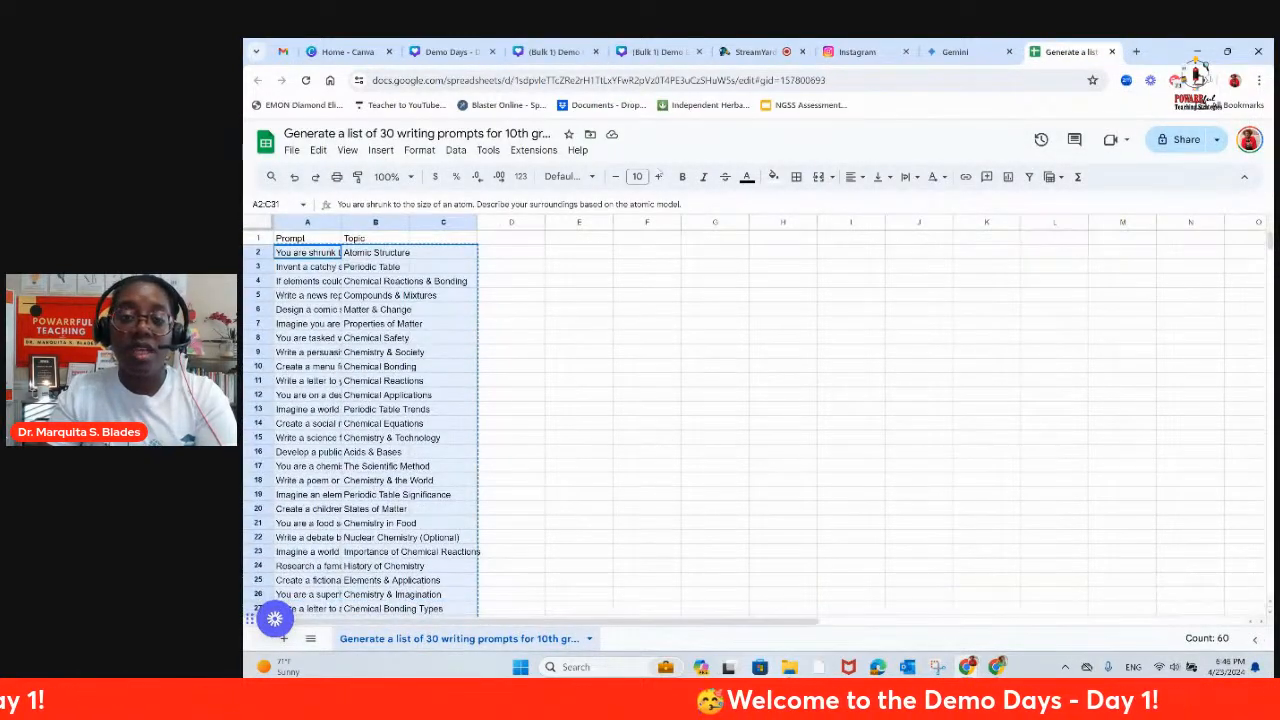
{"action": "left_click", "coordinate": [292, 151]}
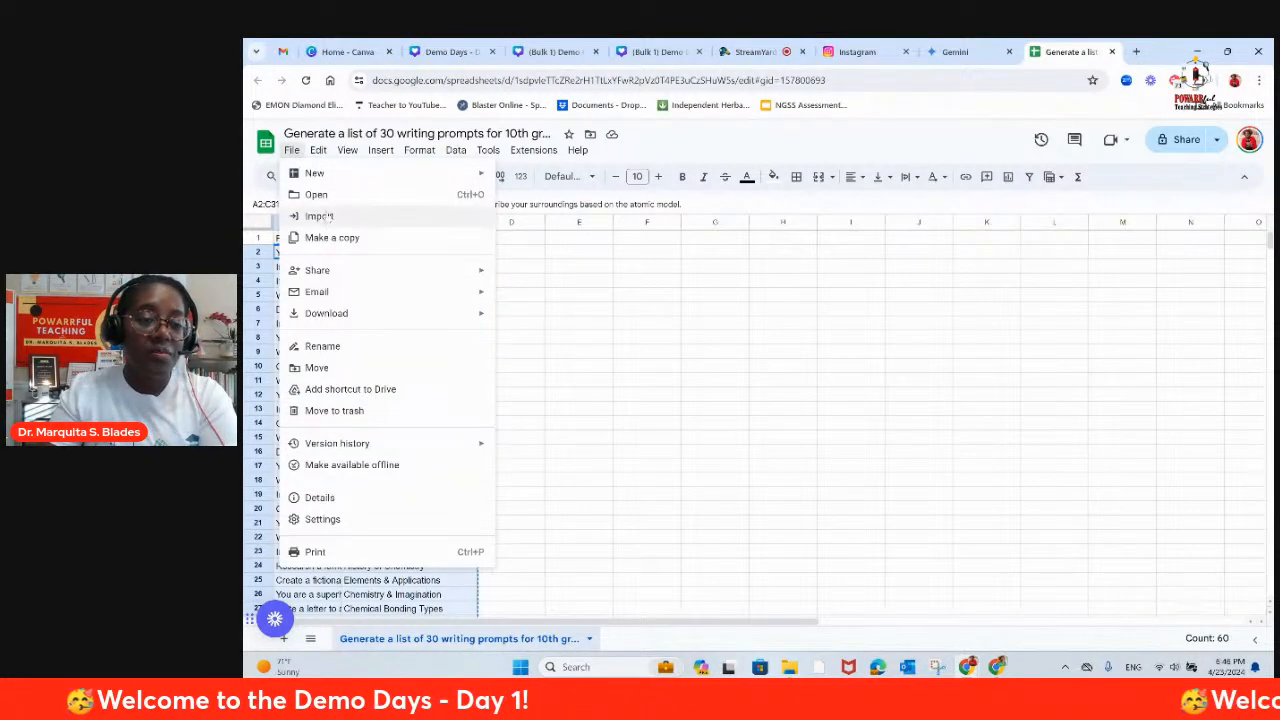
{"action": "mouse_move", "coordinate": [333, 316]}
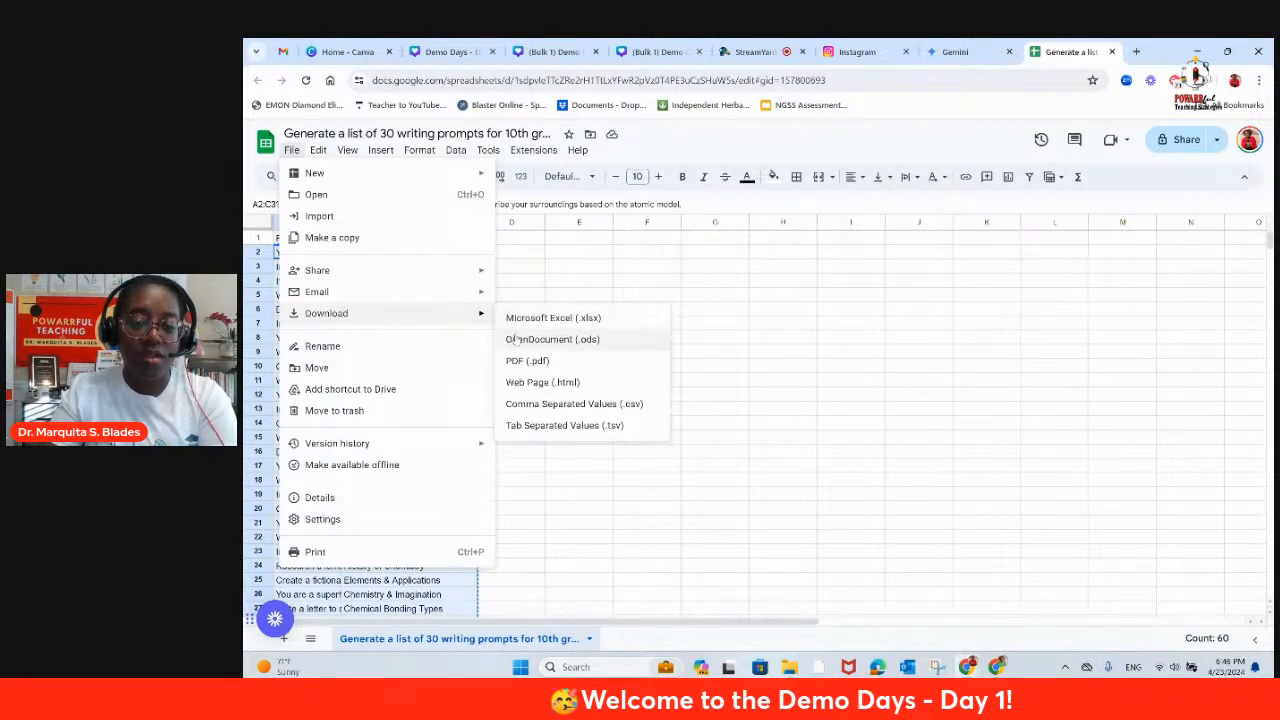
{"action": "left_click", "coordinate": [540, 404]}
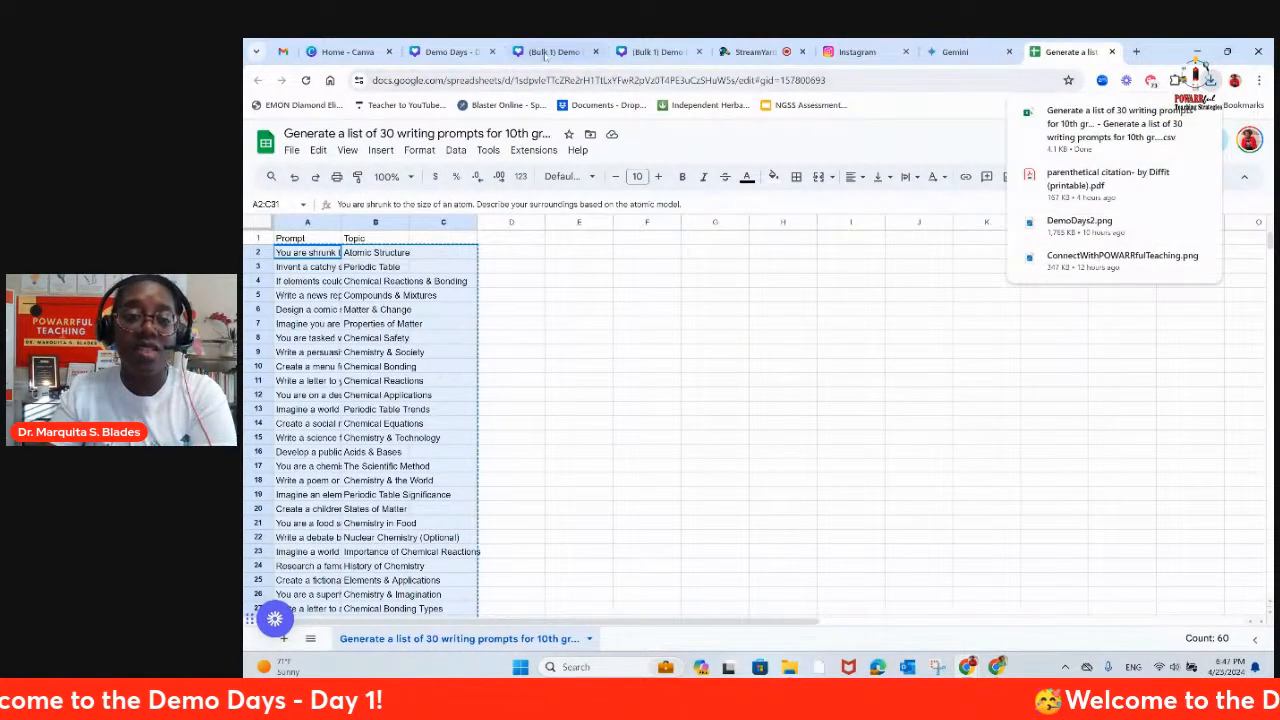
Step: Switch back to the original Canva template, select its mushroom background and open the photo library
{"action": "left_click", "coordinate": [452, 52]}
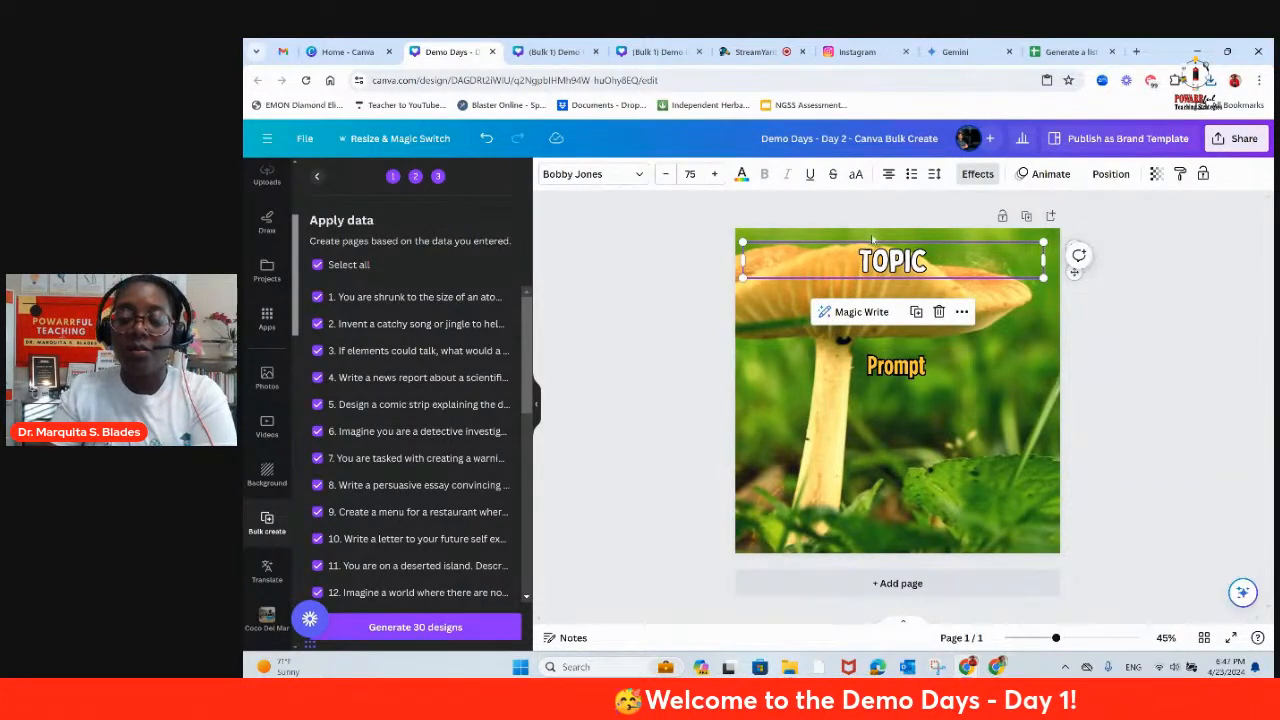
{"action": "left_click", "coordinate": [759, 426]}
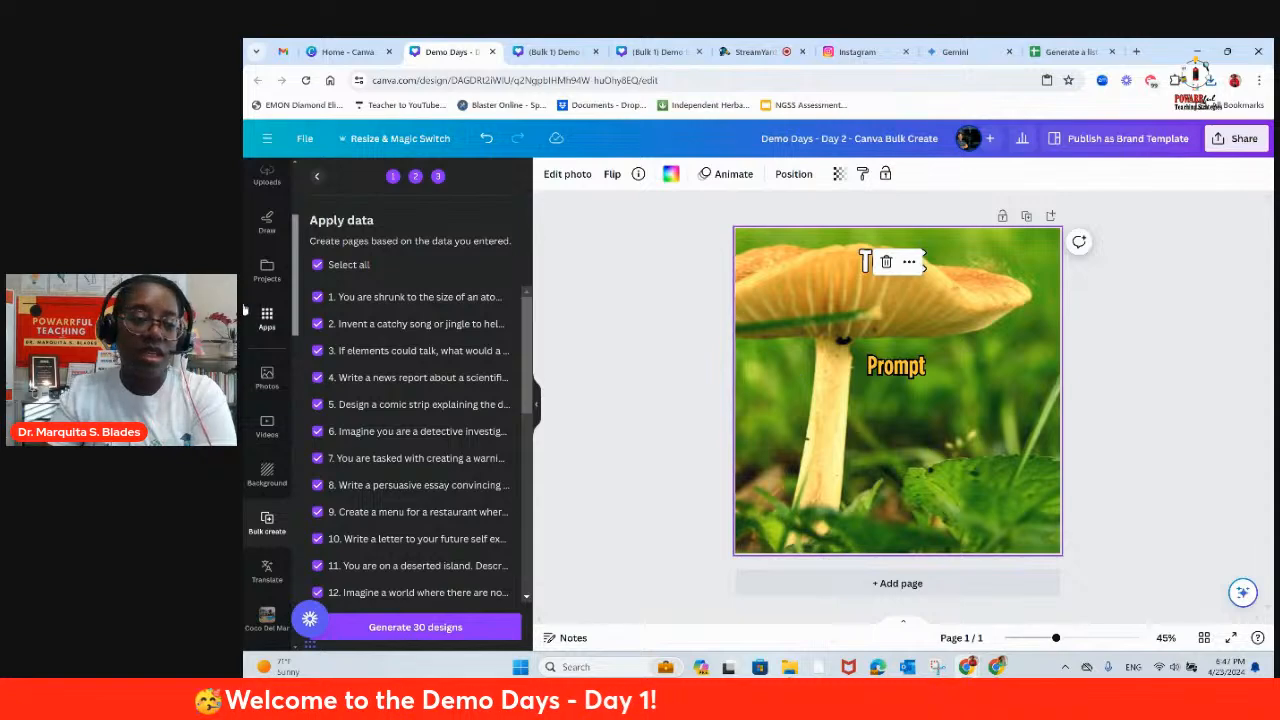
{"action": "scroll", "coordinate": [266, 345], "scroll_direction": "up", "scroll_amount": 3}
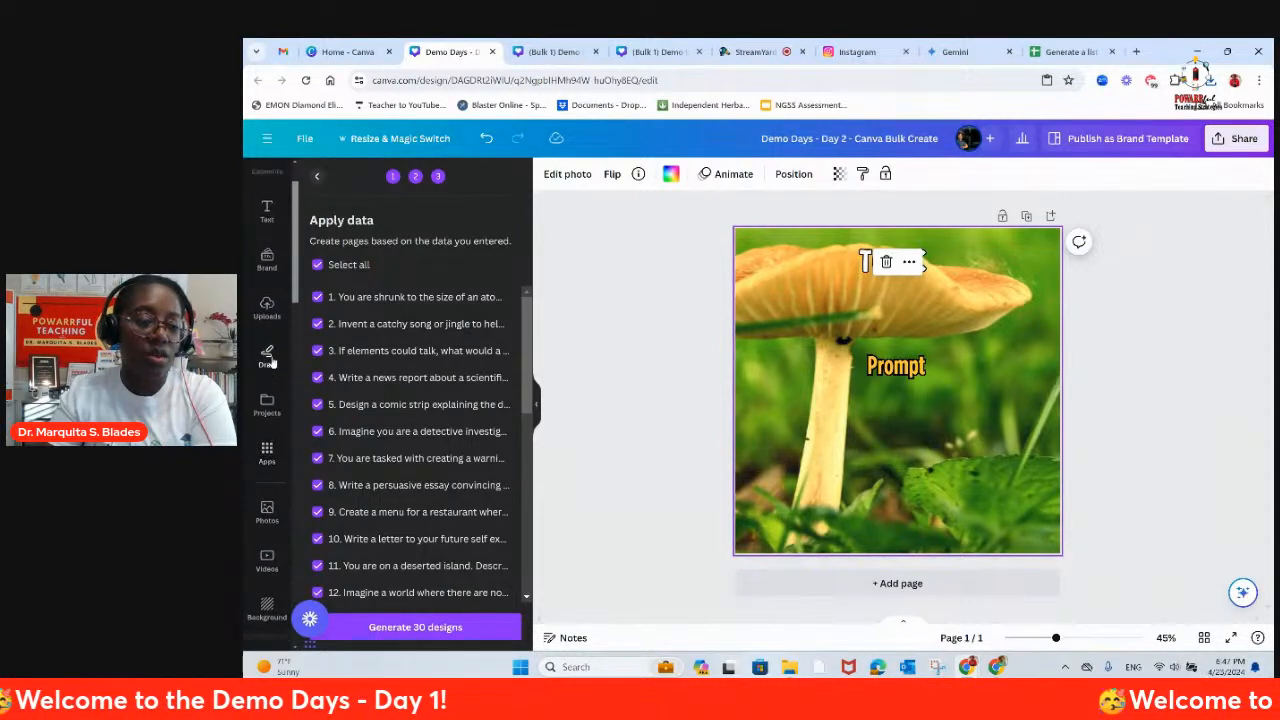
{"action": "scroll", "coordinate": [267, 500], "scroll_direction": "down", "scroll_amount": 3}
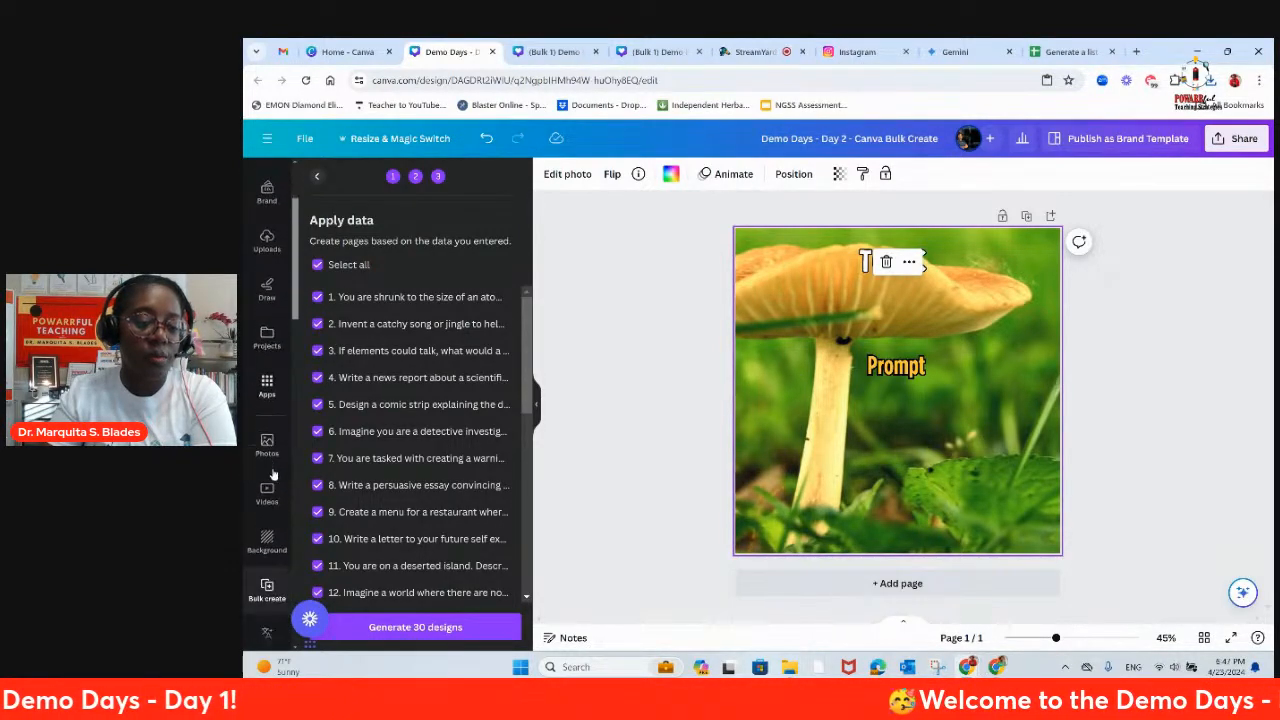
{"action": "scroll", "coordinate": [267, 530], "scroll_direction": "down", "scroll_amount": 2}
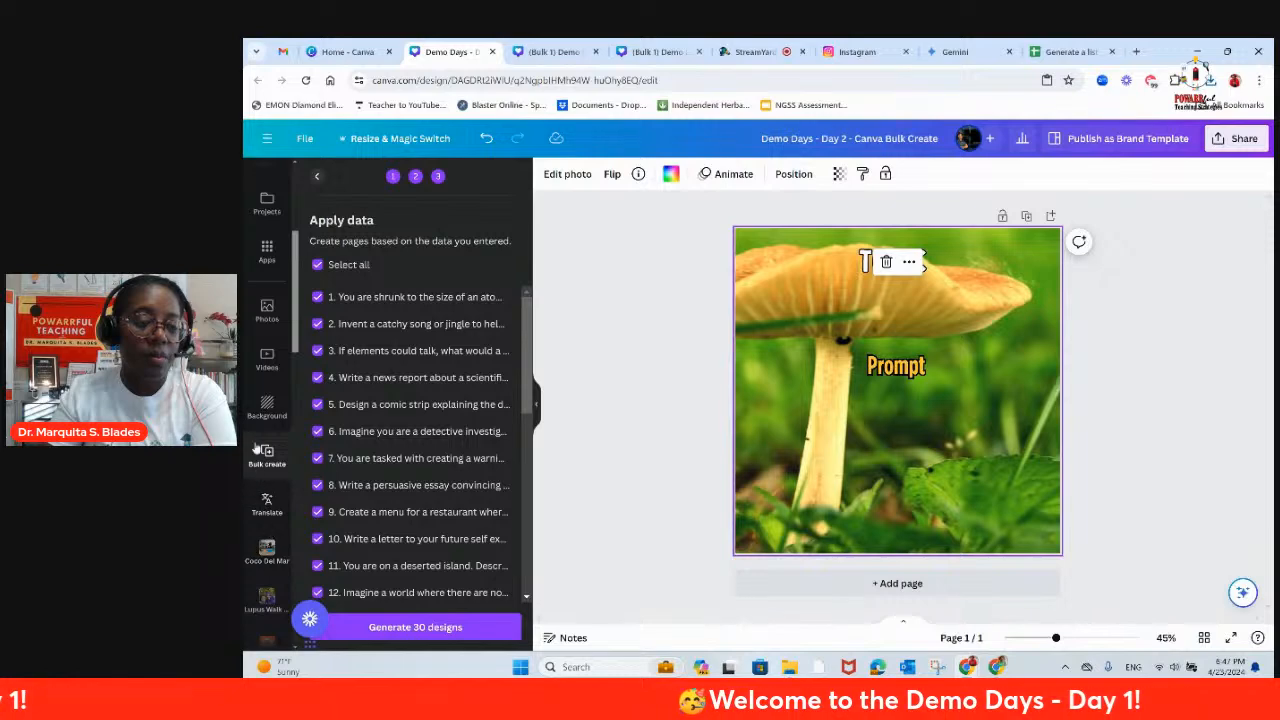
{"action": "left_click", "coordinate": [266, 310]}
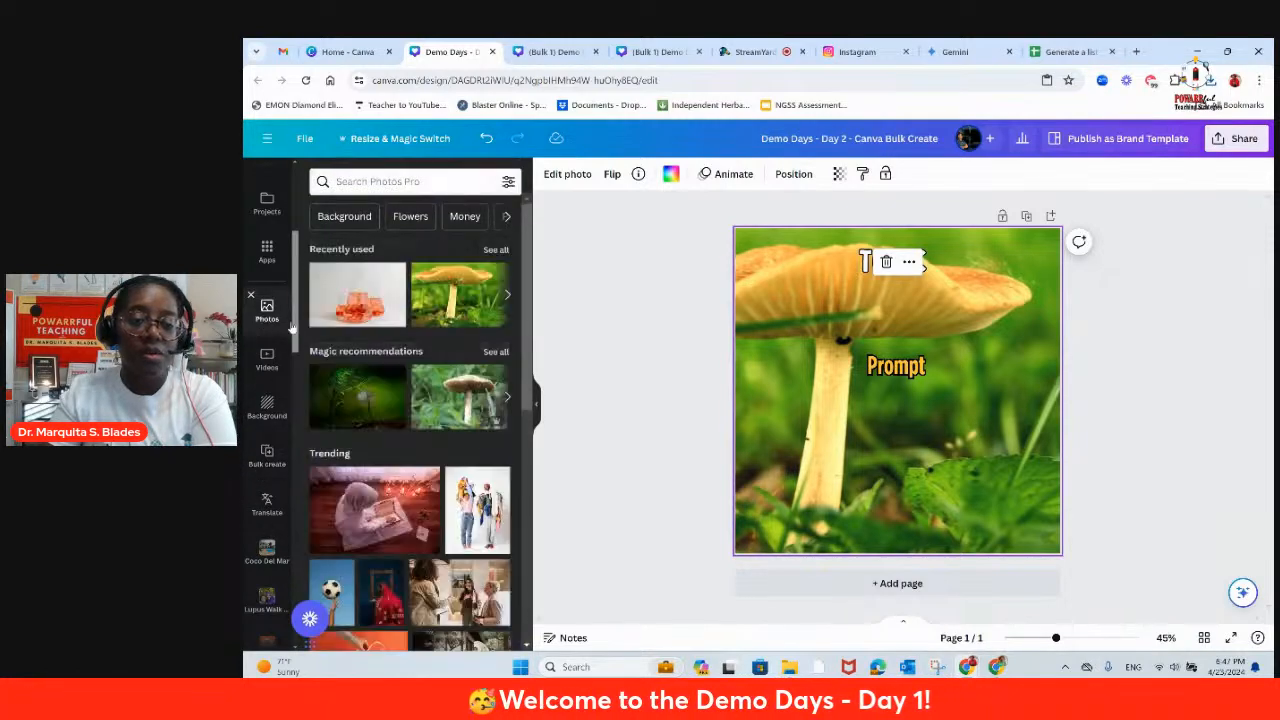
Step: Search the photo library for "writing"
{"action": "left_click", "coordinate": [404, 183]}
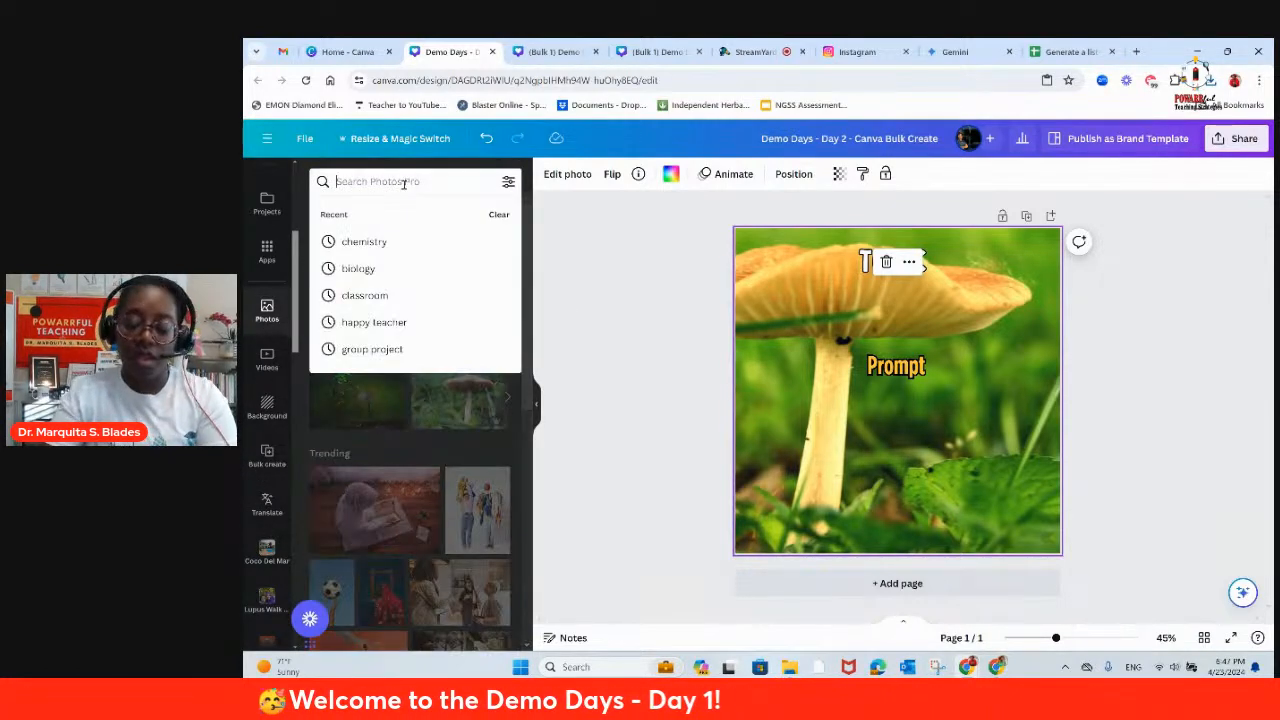
{"action": "type", "text": "Chemi"}
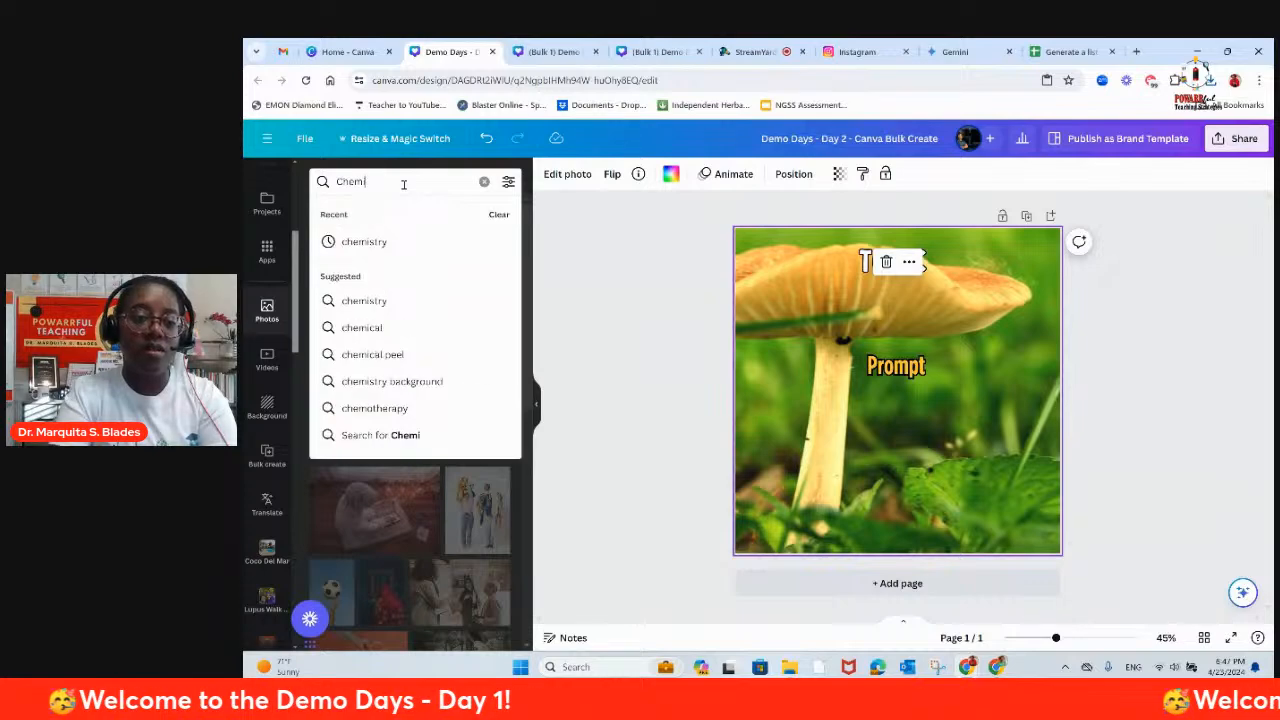
{"action": "type", "text": "stry"}
{"action": "key", "text": "BackSpace"}
{"action": "key", "text": "BackSpace"}
{"action": "key", "text": "BackSpace"}
{"action": "key", "text": "BackSpace"}
{"action": "key", "text": "BackSpace"}
{"action": "key", "text": "BackSpace"}
{"action": "key", "text": "BackSpace"}
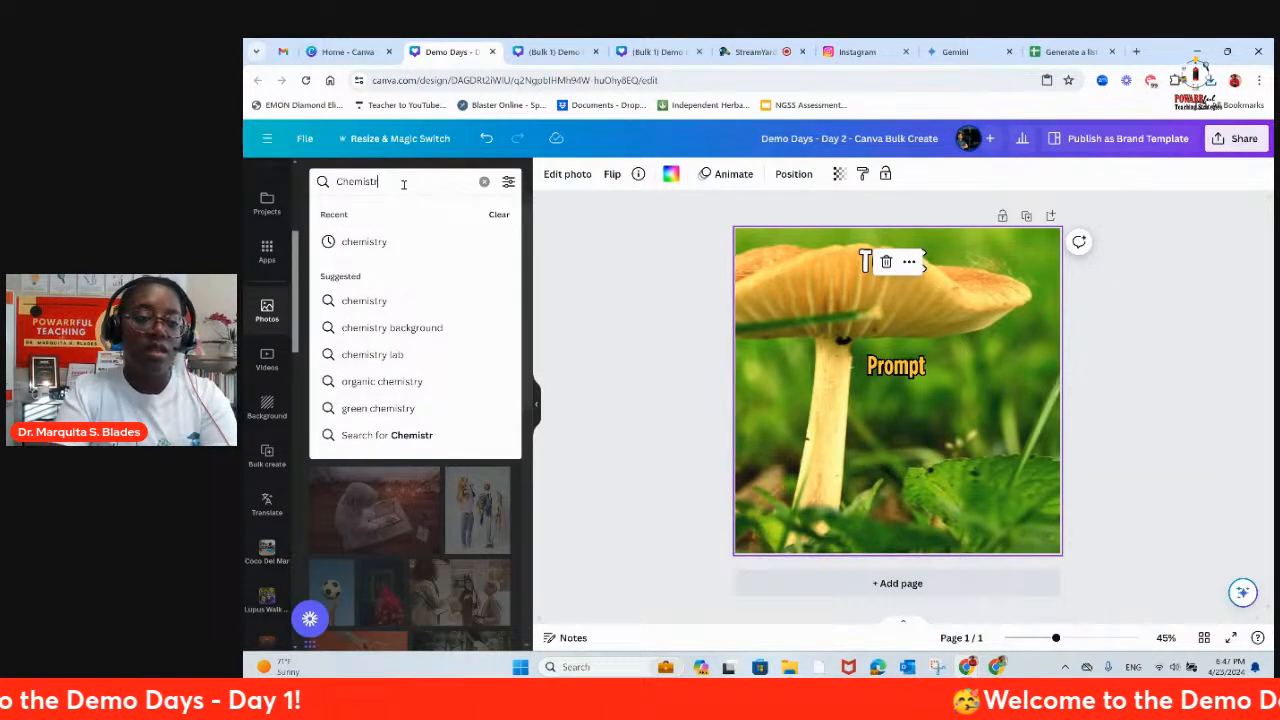
{"action": "key", "text": "BackSpace"}
{"action": "key", "text": "BackSpace"}
{"action": "type", "text": "writing"}
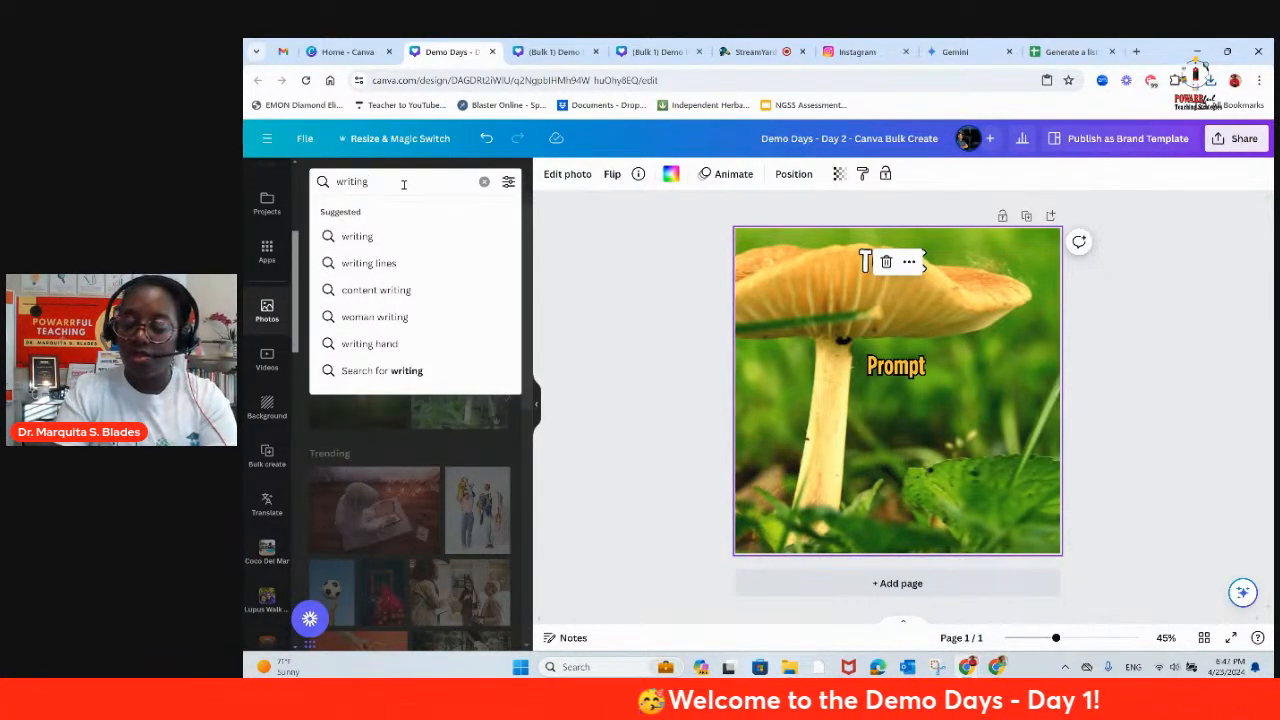
{"action": "key", "text": "Return"}
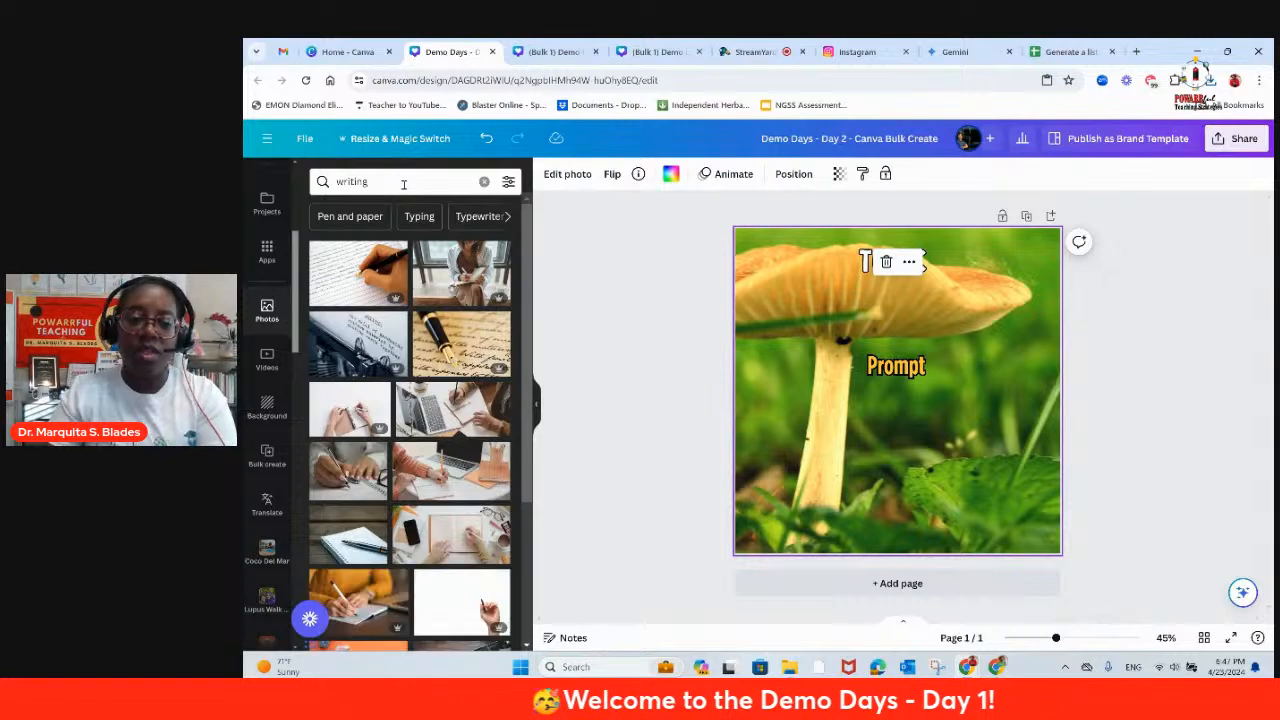
Step: Look through the writing photos for a suitable template background
{"action": "scroll", "coordinate": [452, 405], "scroll_direction": "down", "scroll_amount": 3}
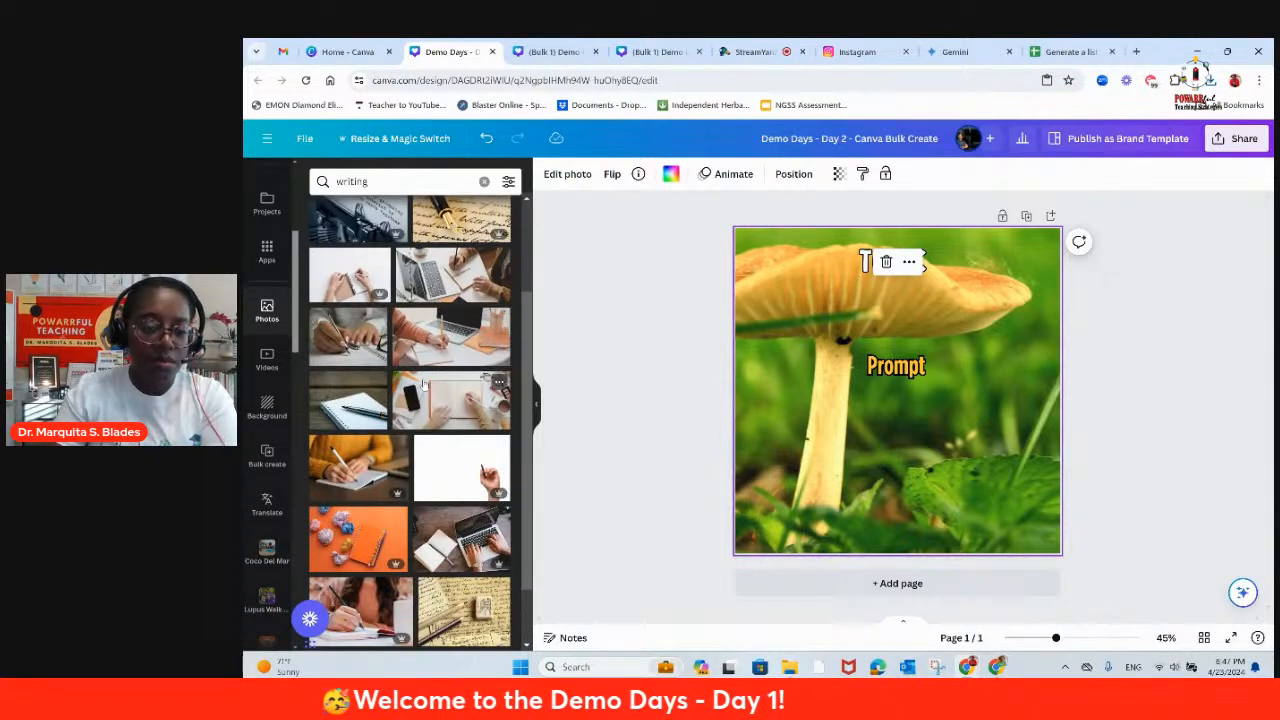
{"action": "scroll", "coordinate": [422, 384], "scroll_direction": "down", "scroll_amount": 2}
{"action": "scroll", "coordinate": [337, 432], "scroll_direction": "down", "scroll_amount": 7}
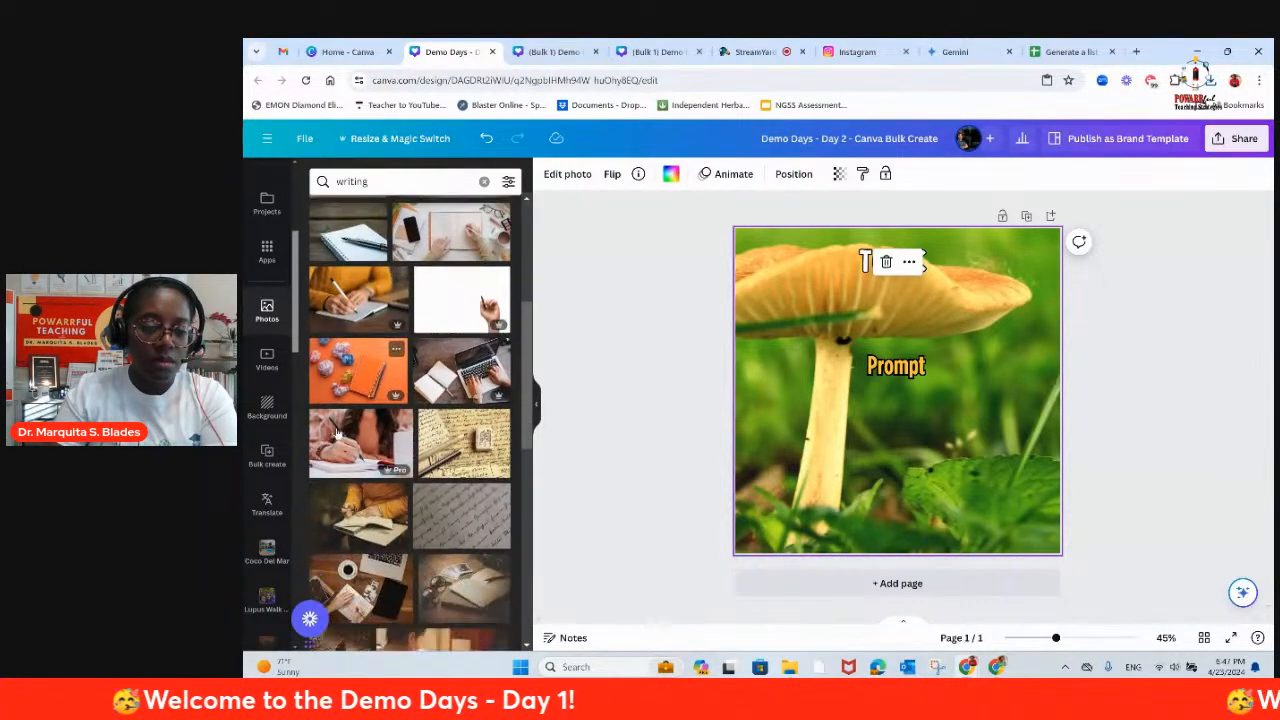
{"action": "scroll", "coordinate": [338, 432], "scroll_direction": "down", "scroll_amount": 4}
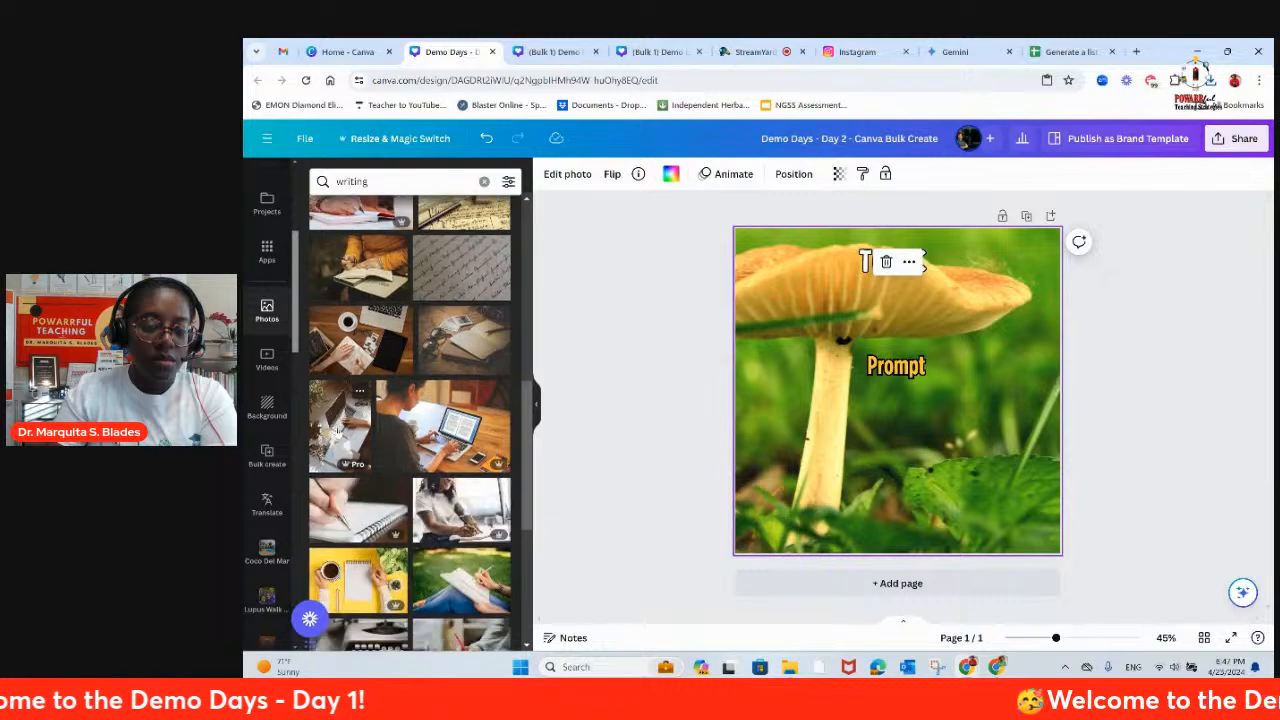
{"action": "scroll", "coordinate": [338, 432], "scroll_direction": "down", "scroll_amount": 3}
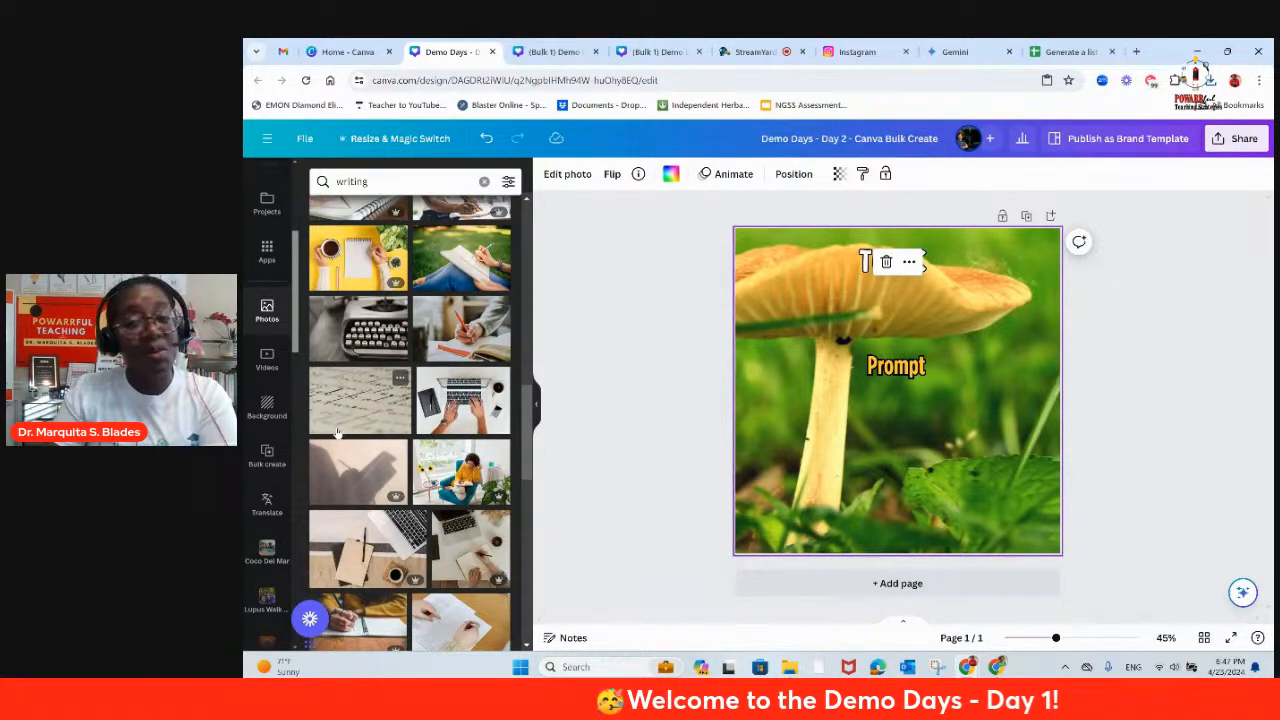
{"action": "scroll", "coordinate": [337, 432], "scroll_direction": "down", "scroll_amount": 6}
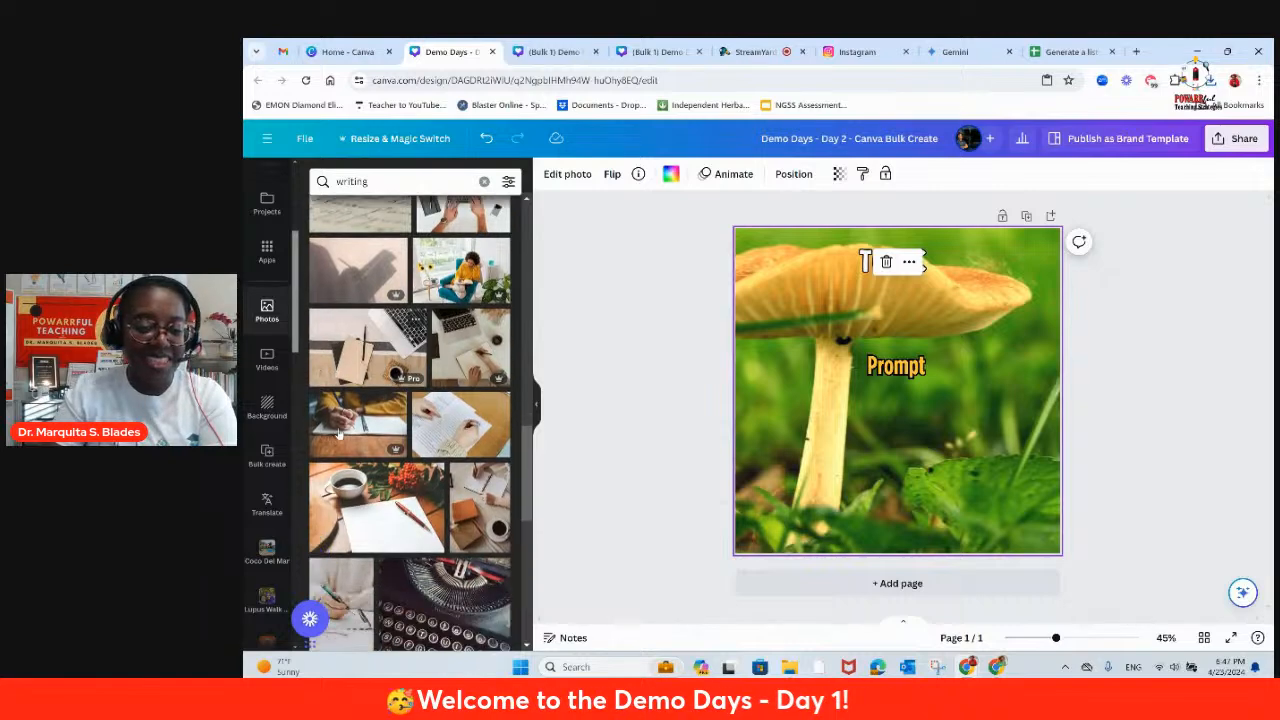
{"action": "scroll", "coordinate": [370, 455], "scroll_direction": "down", "scroll_amount": 3}
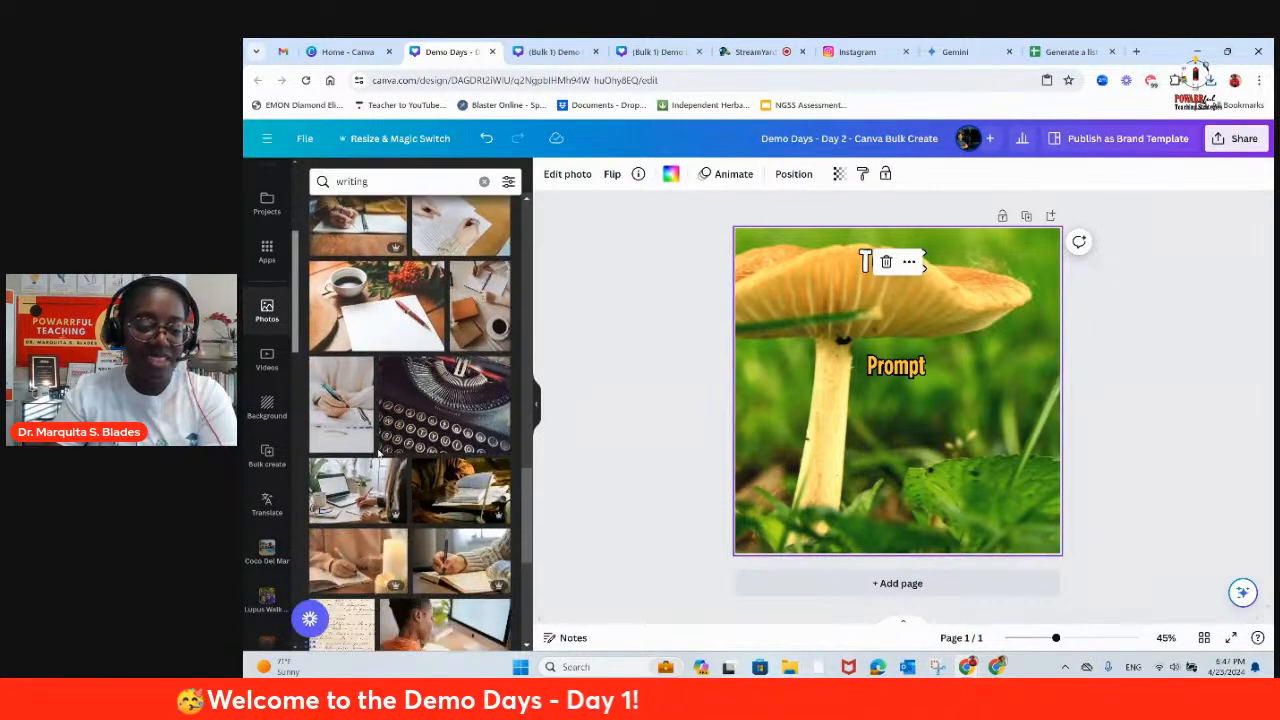
{"action": "scroll", "coordinate": [380, 450], "scroll_direction": "up", "scroll_amount": 3}
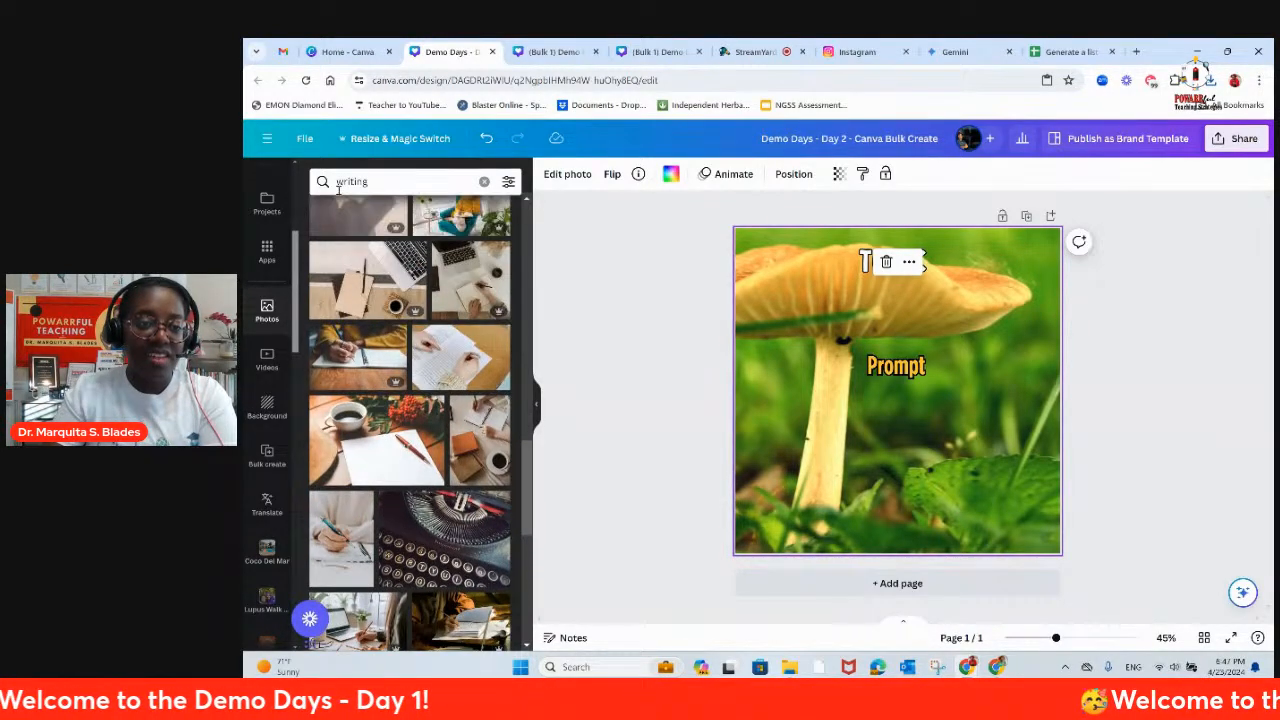
Step: Search the photos for "student writing" and replace the mushroom background with the student in red writing at a desk
{"action": "left_click", "coordinate": [352, 185]}
{"action": "type", "text": "student"}
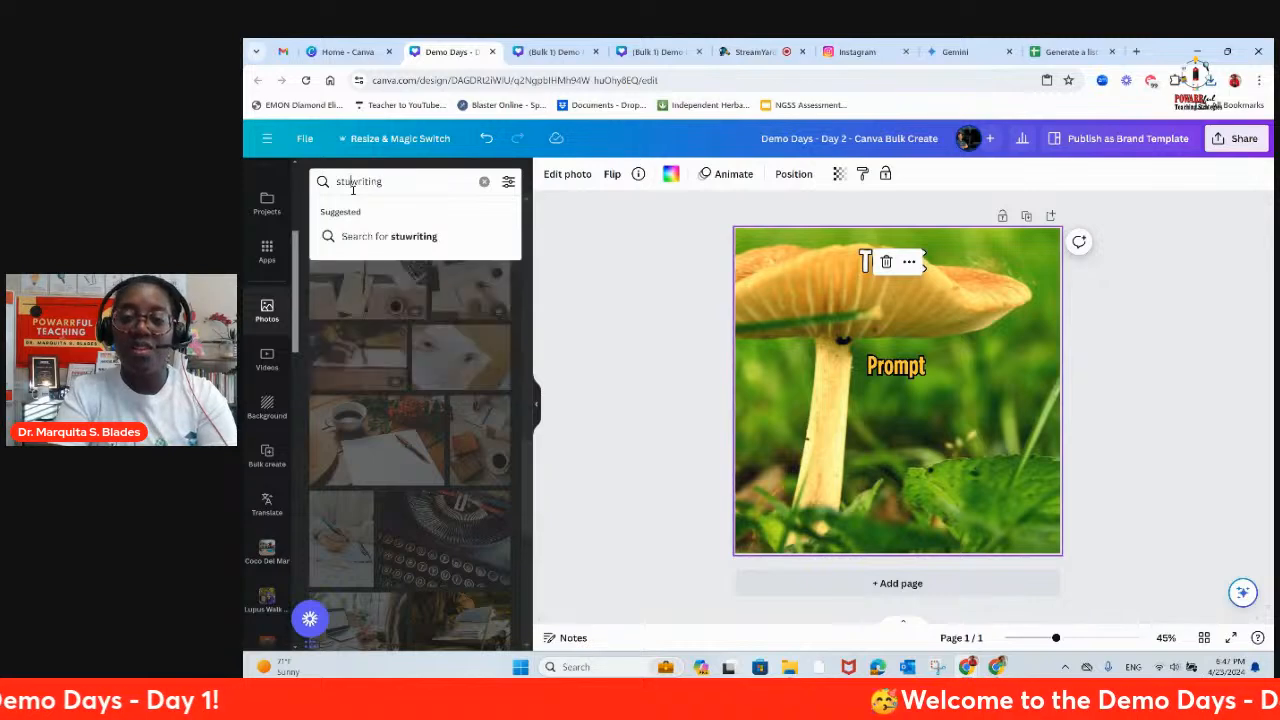
{"action": "key", "text": "Return"}
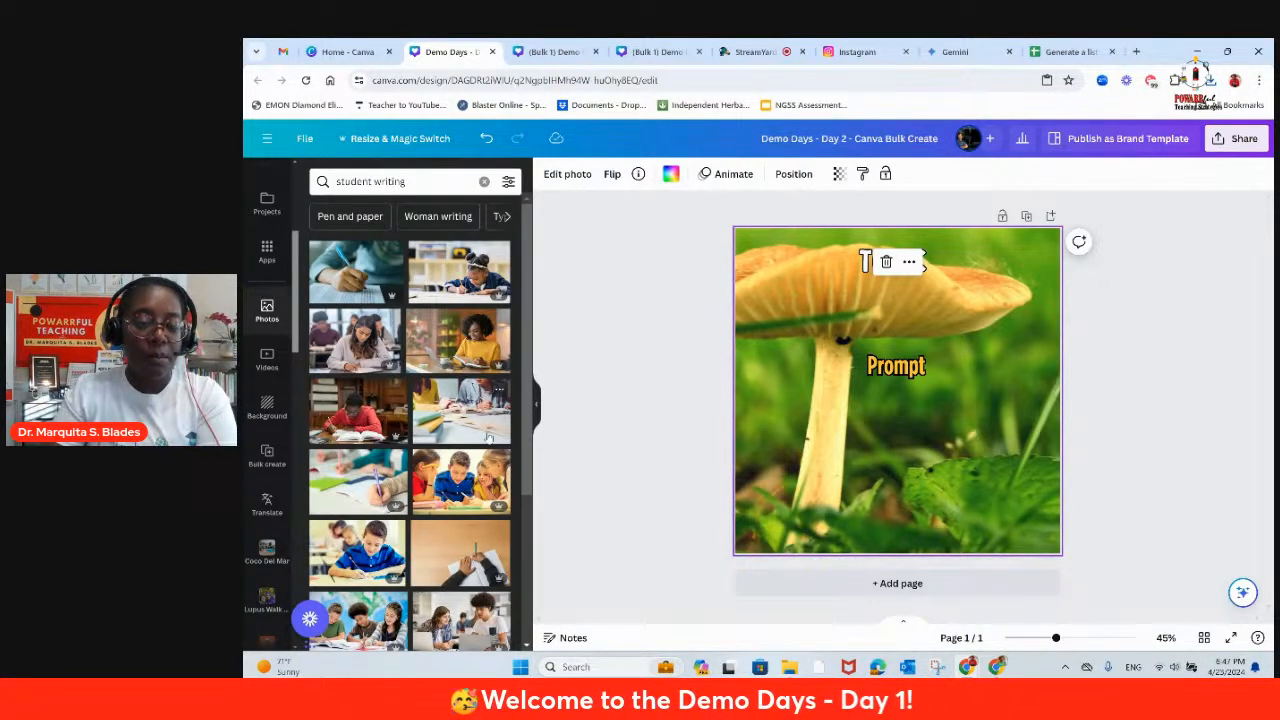
{"action": "scroll", "coordinate": [487, 441], "scroll_direction": "down", "scroll_amount": 1}
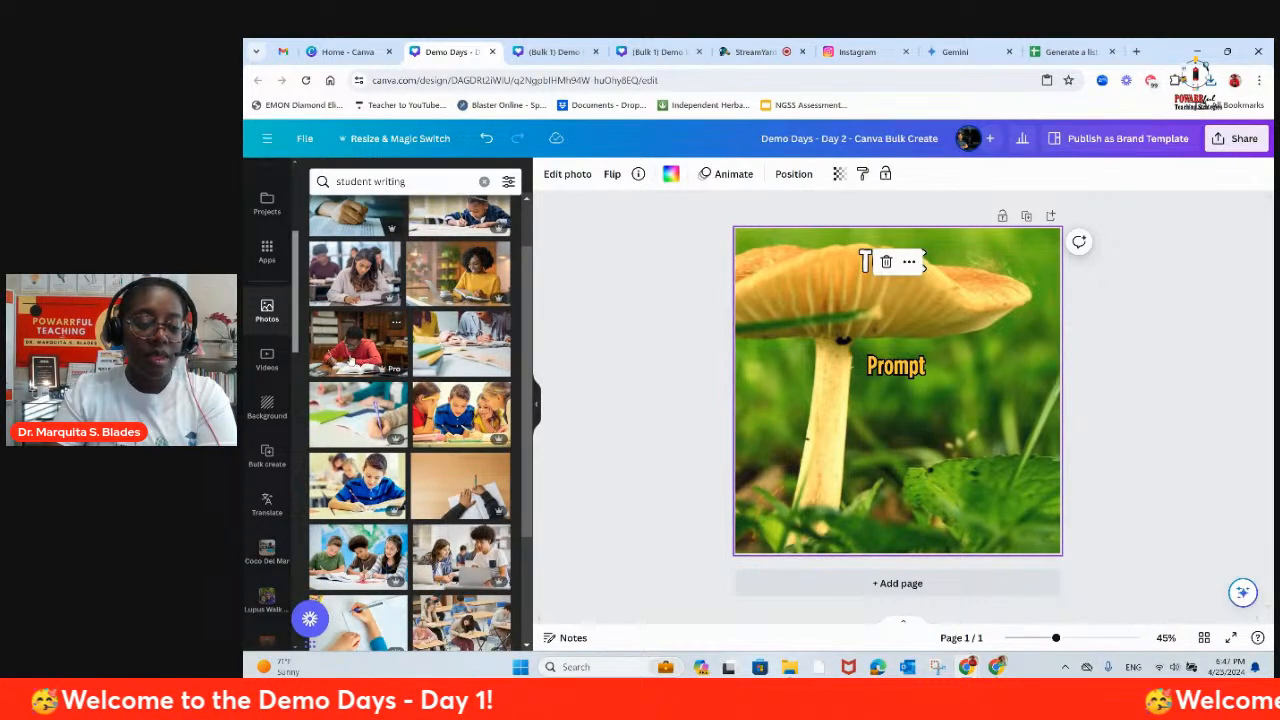
{"action": "left_click_drag", "start_coordinate": [370, 340], "coordinate": [775, 300]}
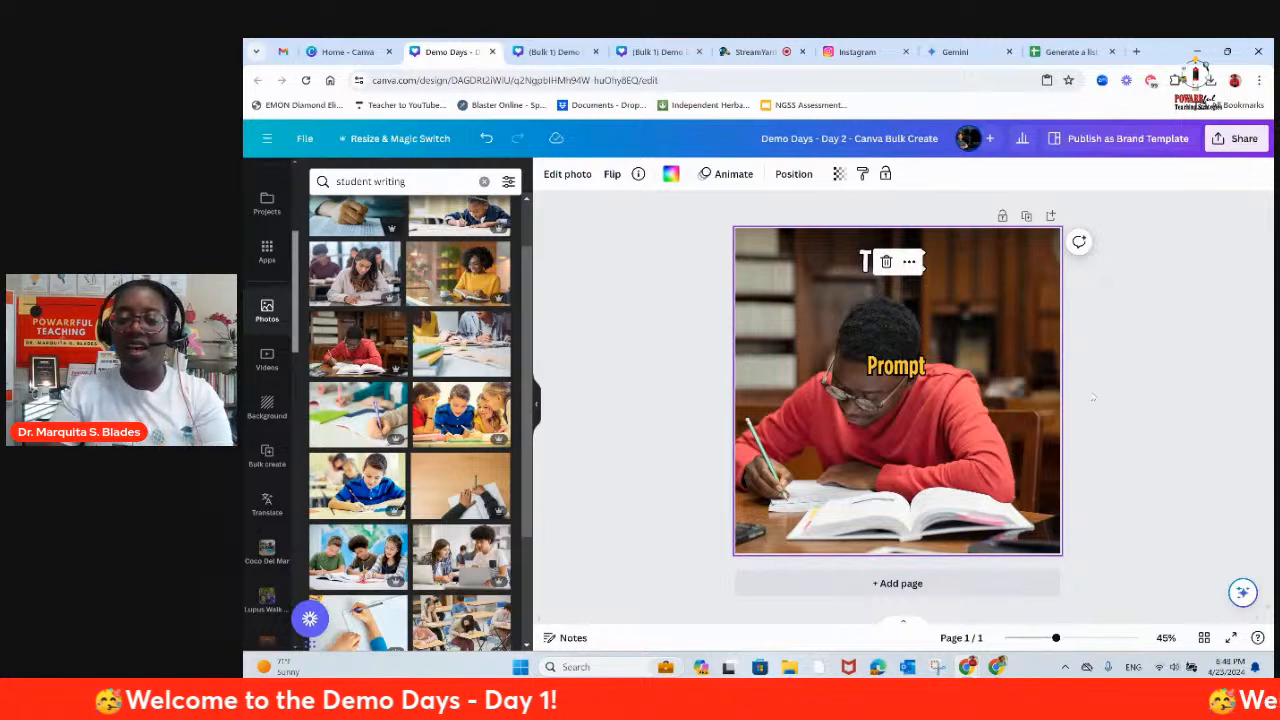
{"action": "left_click", "coordinate": [1213, 303]}
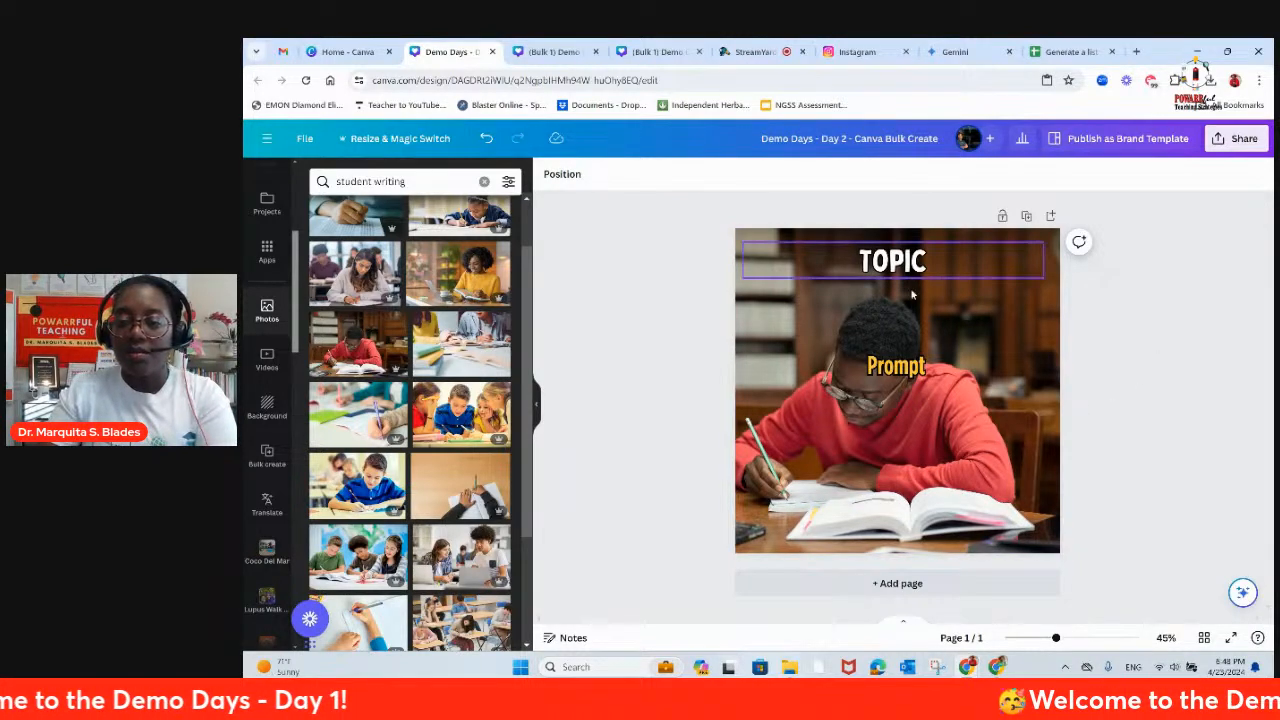
Step: Set the transparency of the student background photo to 73
{"action": "left_click", "coordinate": [1023, 312]}
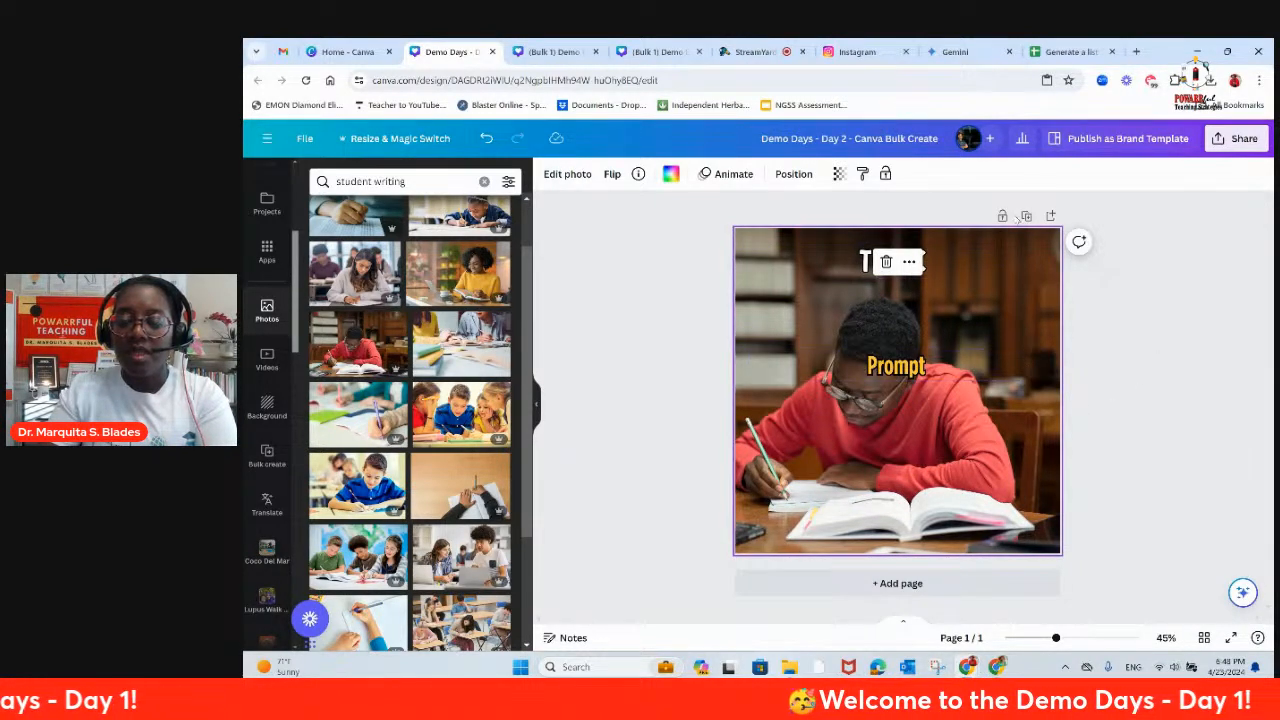
{"action": "left_click", "coordinate": [839, 177]}
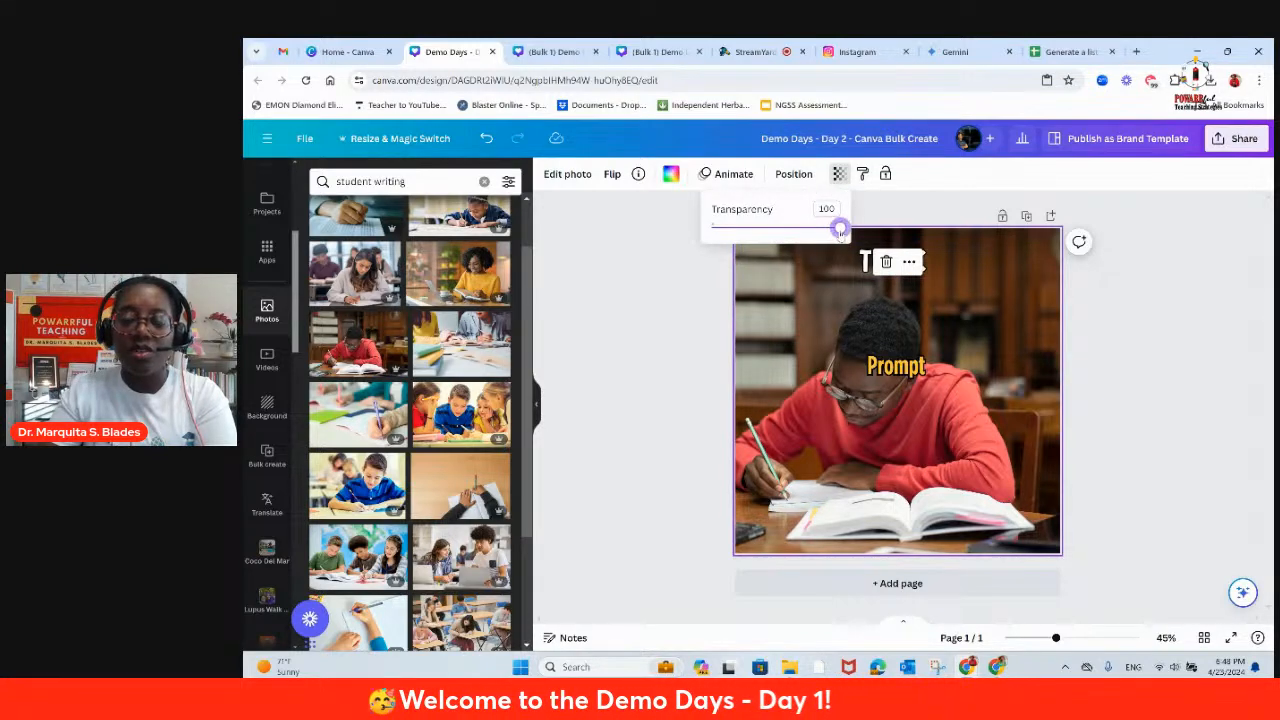
{"action": "left_click_drag", "start_coordinate": [840, 229], "coordinate": [805, 228]}
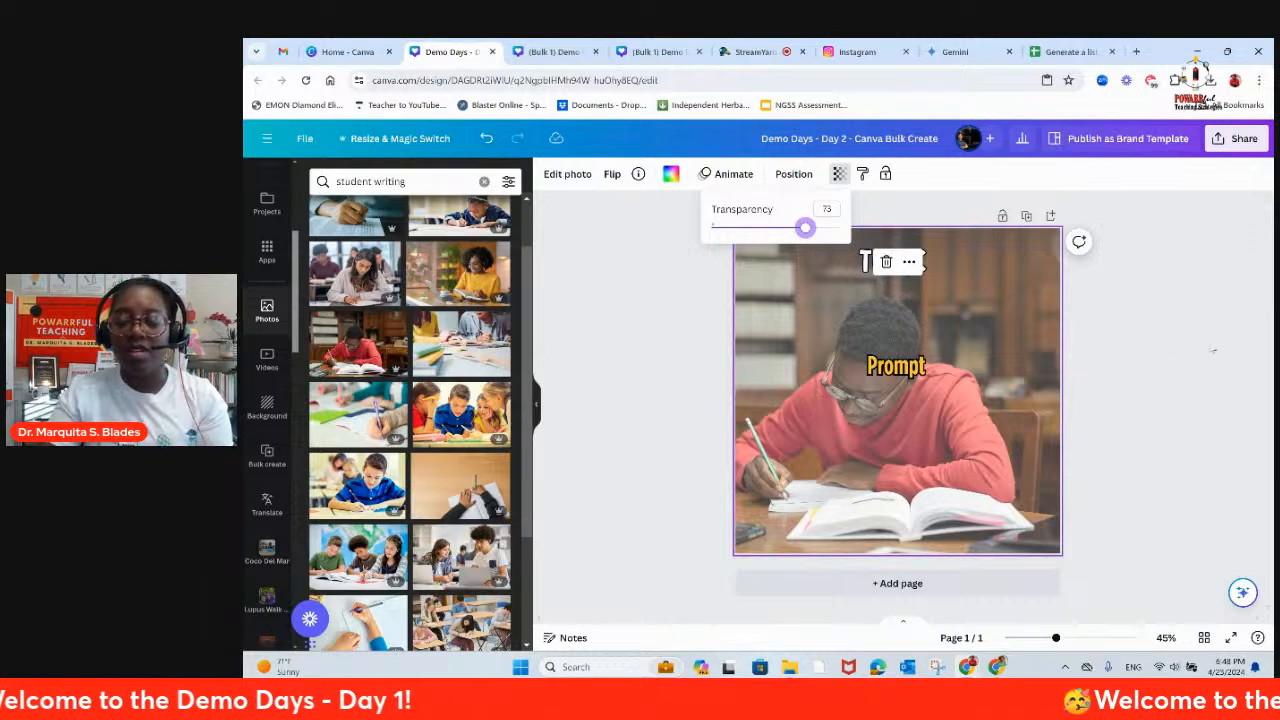
{"action": "left_click", "coordinate": [1192, 251]}
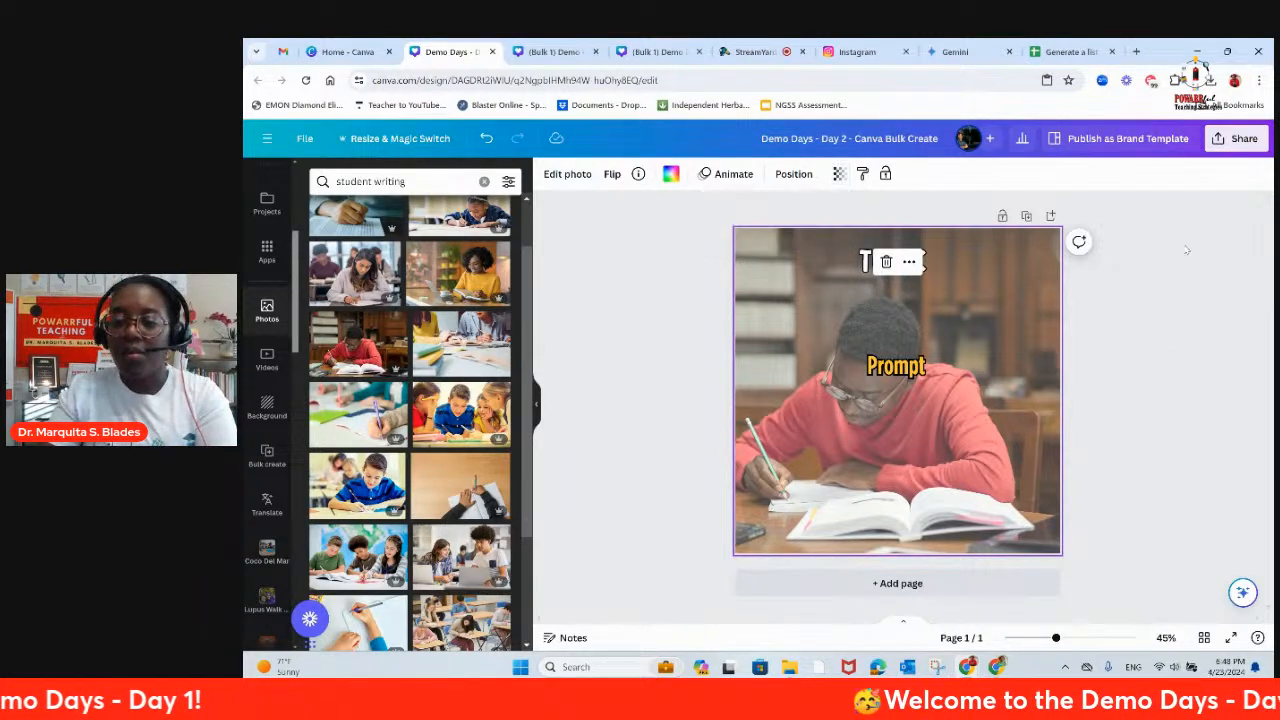
Step: Try blue, yellow and light blue on the TOPIC heading and settle on the coral red default color
{"action": "left_click", "coordinate": [864, 262]}
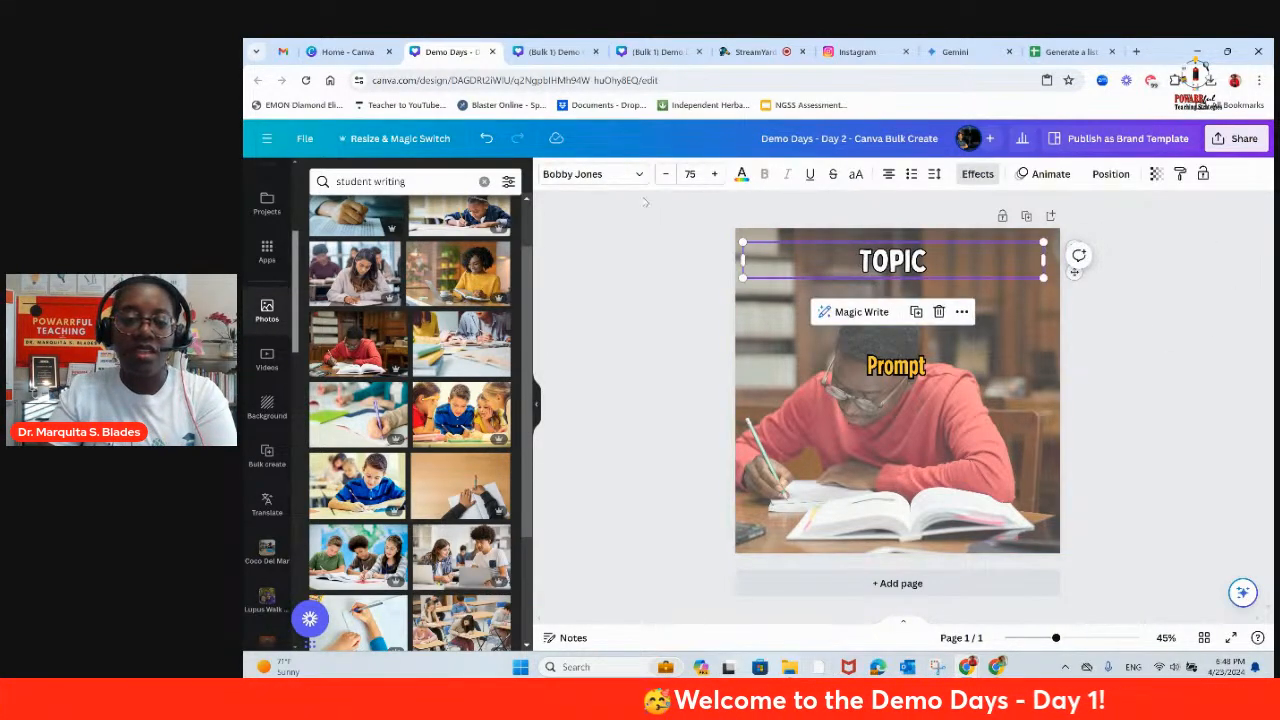
{"action": "left_click", "coordinate": [741, 175]}
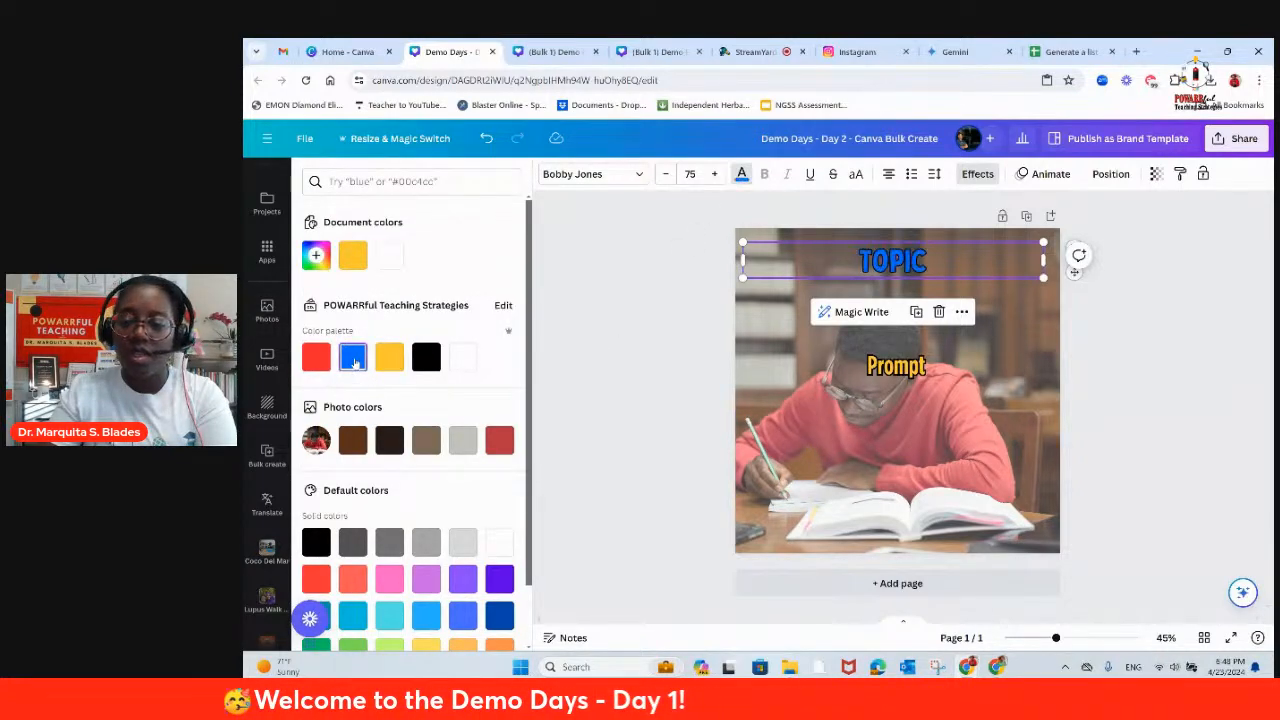
{"action": "left_click", "coordinate": [389, 357]}
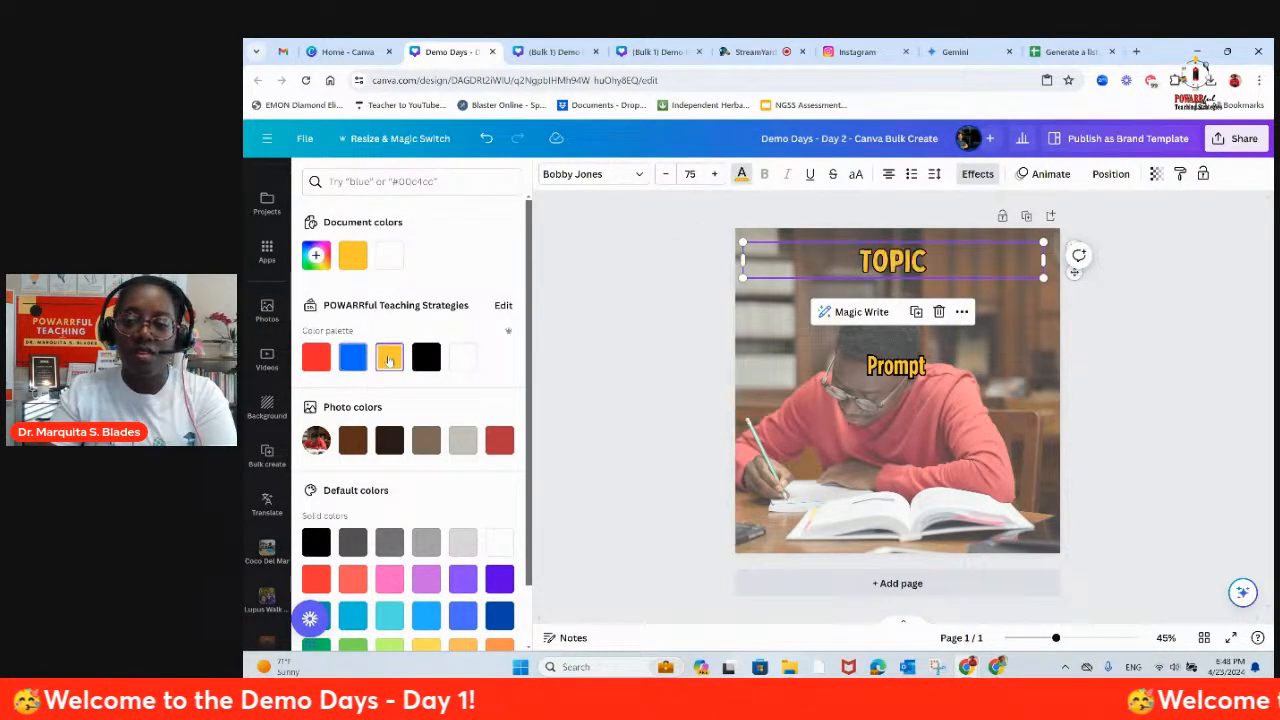
{"action": "scroll", "coordinate": [390, 373], "scroll_direction": "down", "scroll_amount": 1}
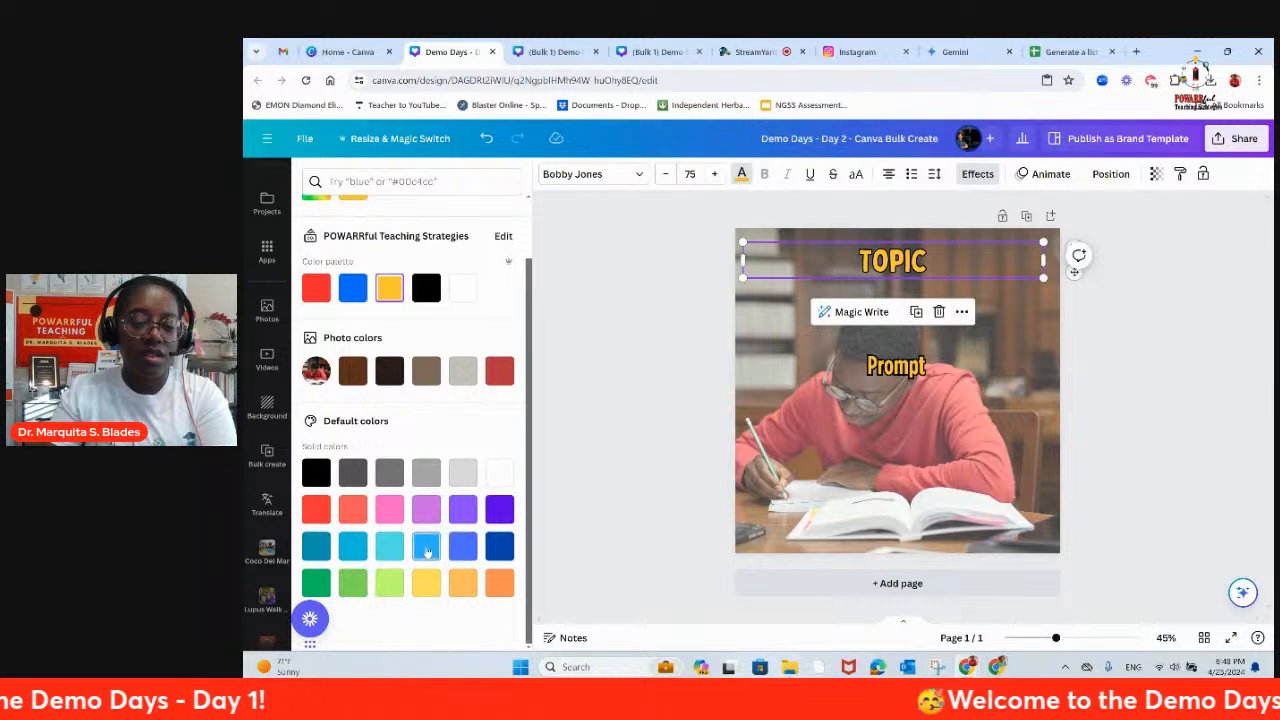
{"action": "left_click", "coordinate": [426, 546]}
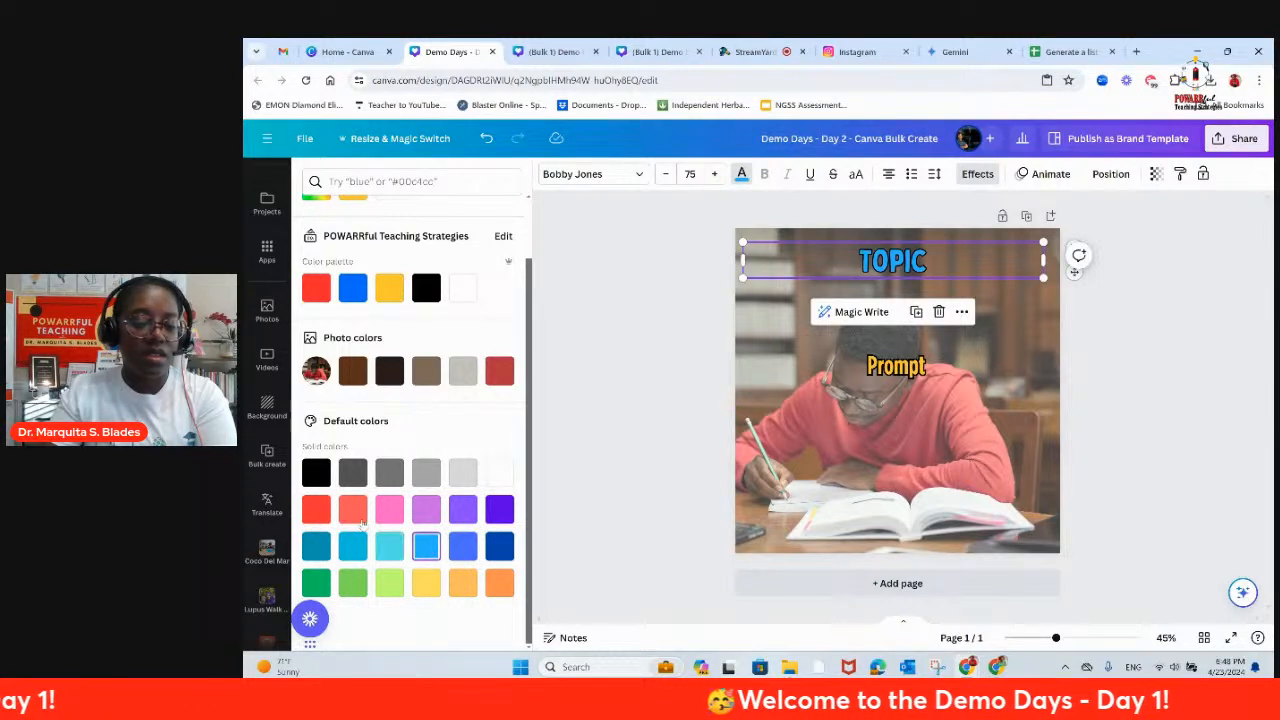
{"action": "left_click", "coordinate": [352, 511]}
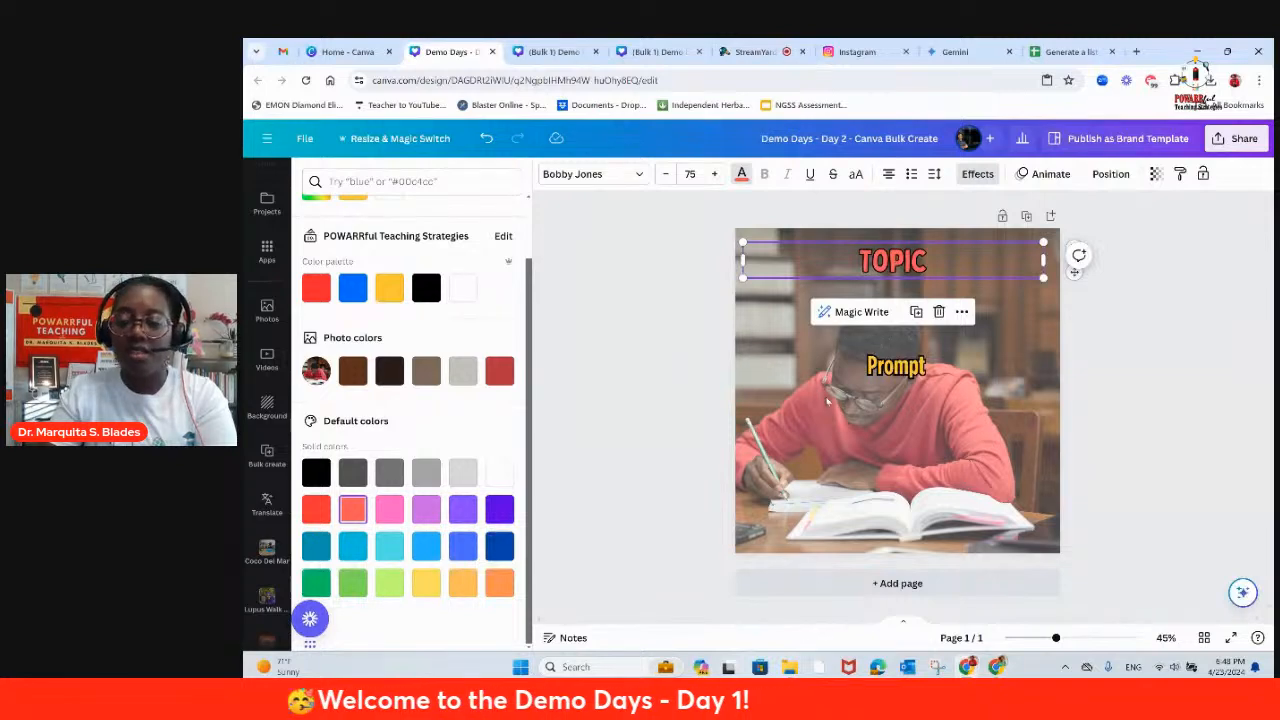
Step: Recolor the Prompt text white and shift the TOPIC heading slightly to center it on the page
{"action": "left_click", "coordinate": [898, 375]}
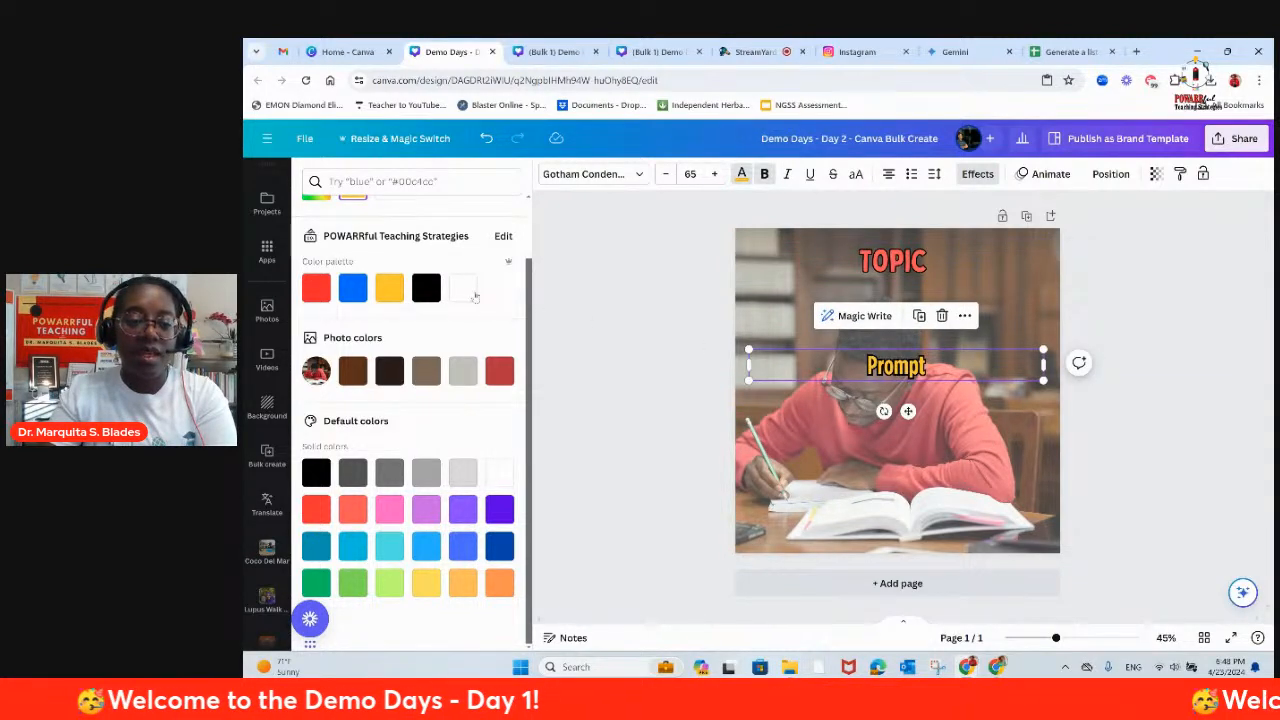
{"action": "left_click", "coordinate": [463, 288]}
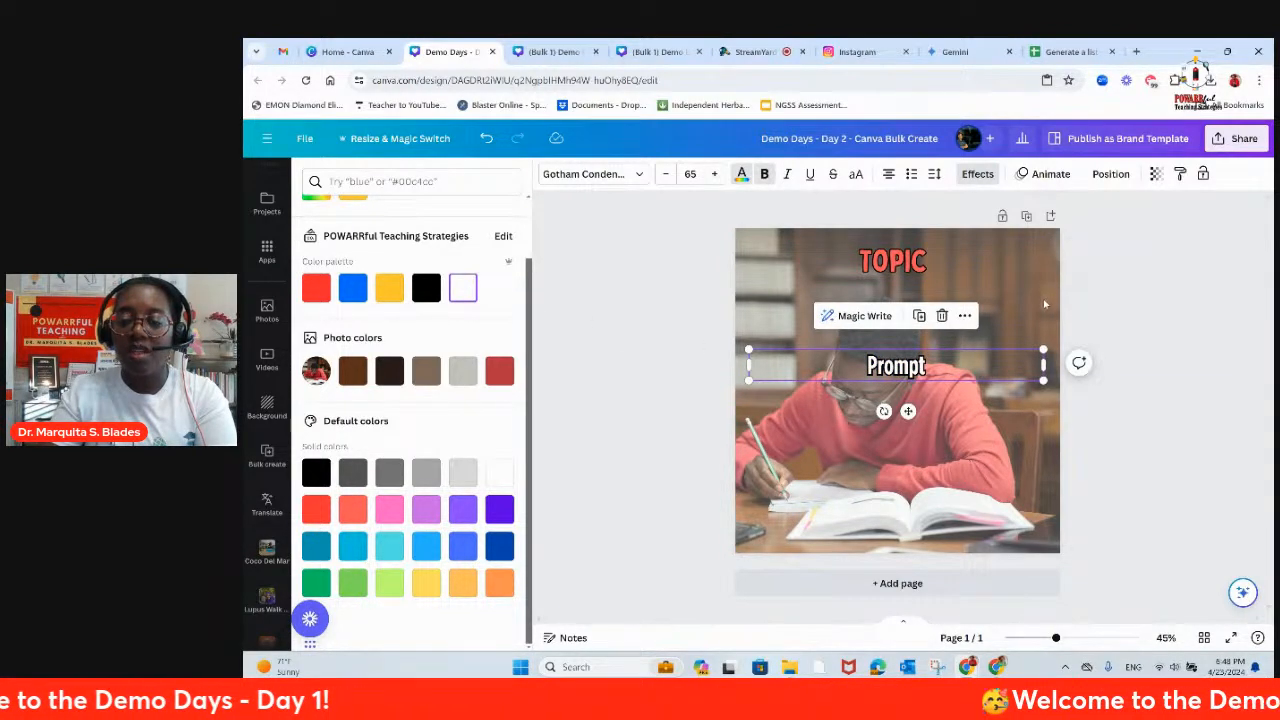
{"action": "left_click", "coordinate": [927, 259]}
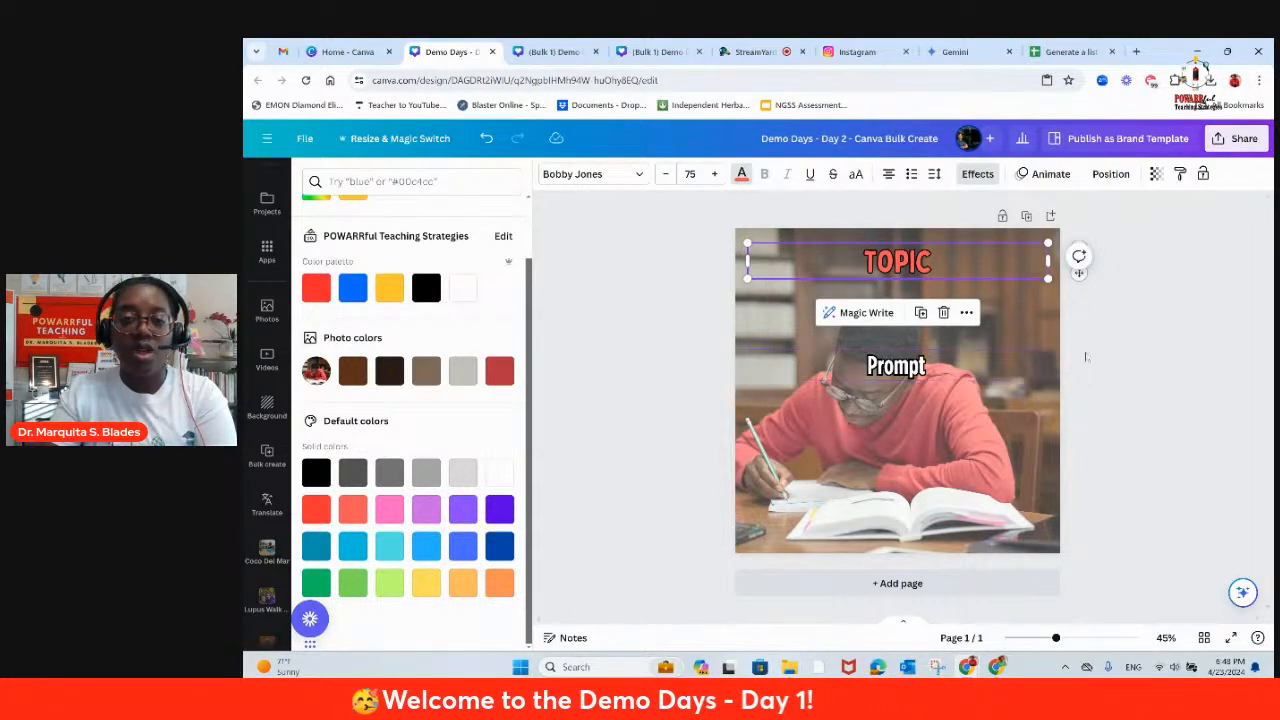
{"action": "left_click", "coordinate": [1162, 292]}
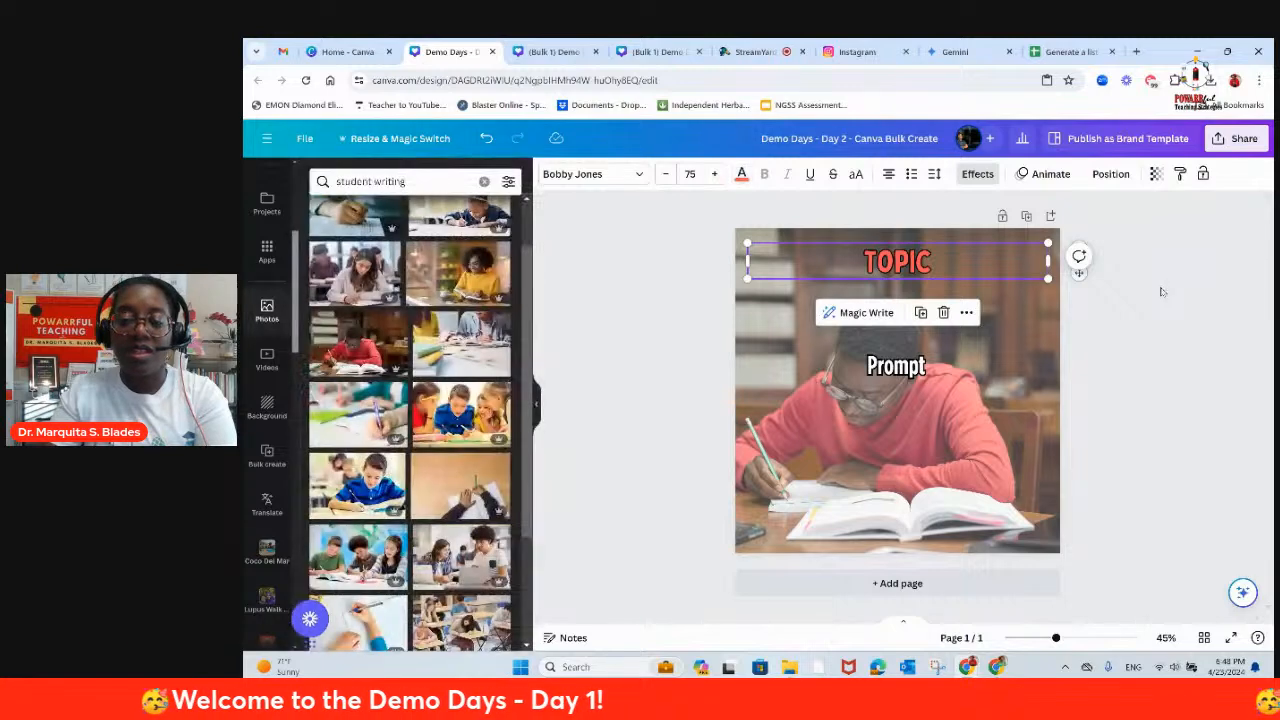
Step: Take Bulk Create back to its data entry stage and upload the 30 writing prompts CSV from the Downloads folder
{"action": "left_click", "coordinate": [268, 459]}
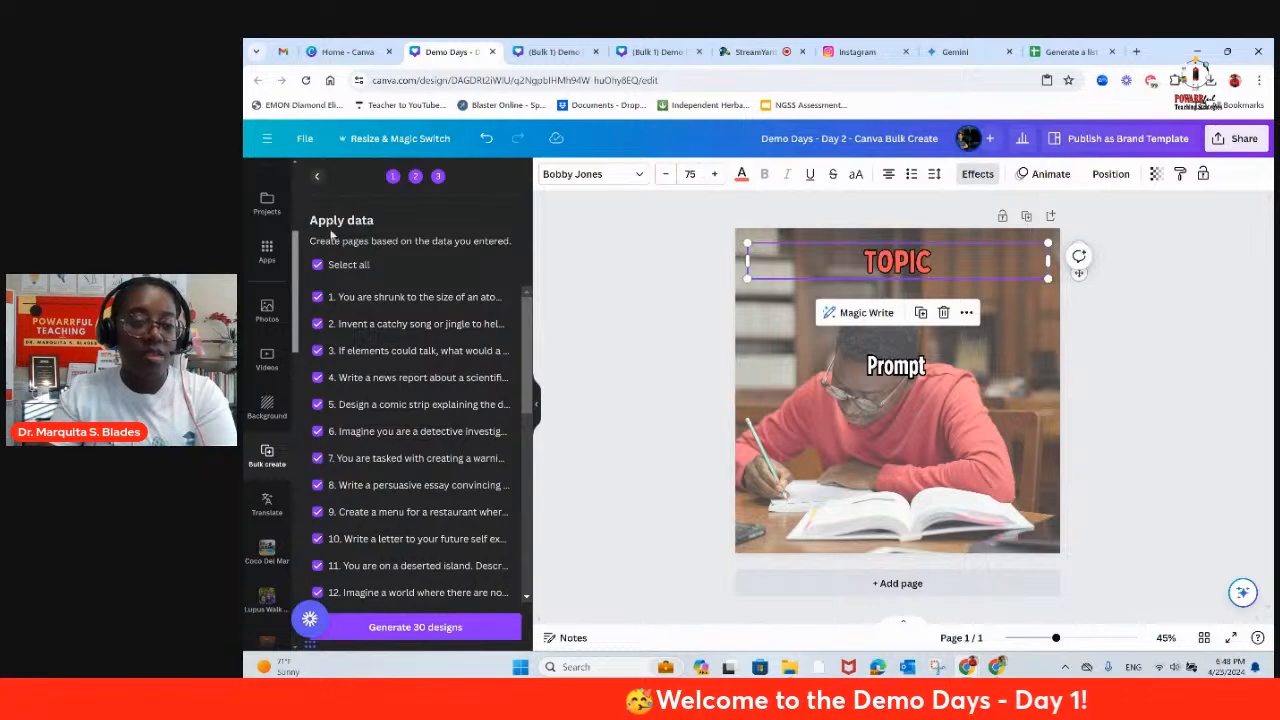
{"action": "left_click", "coordinate": [315, 177]}
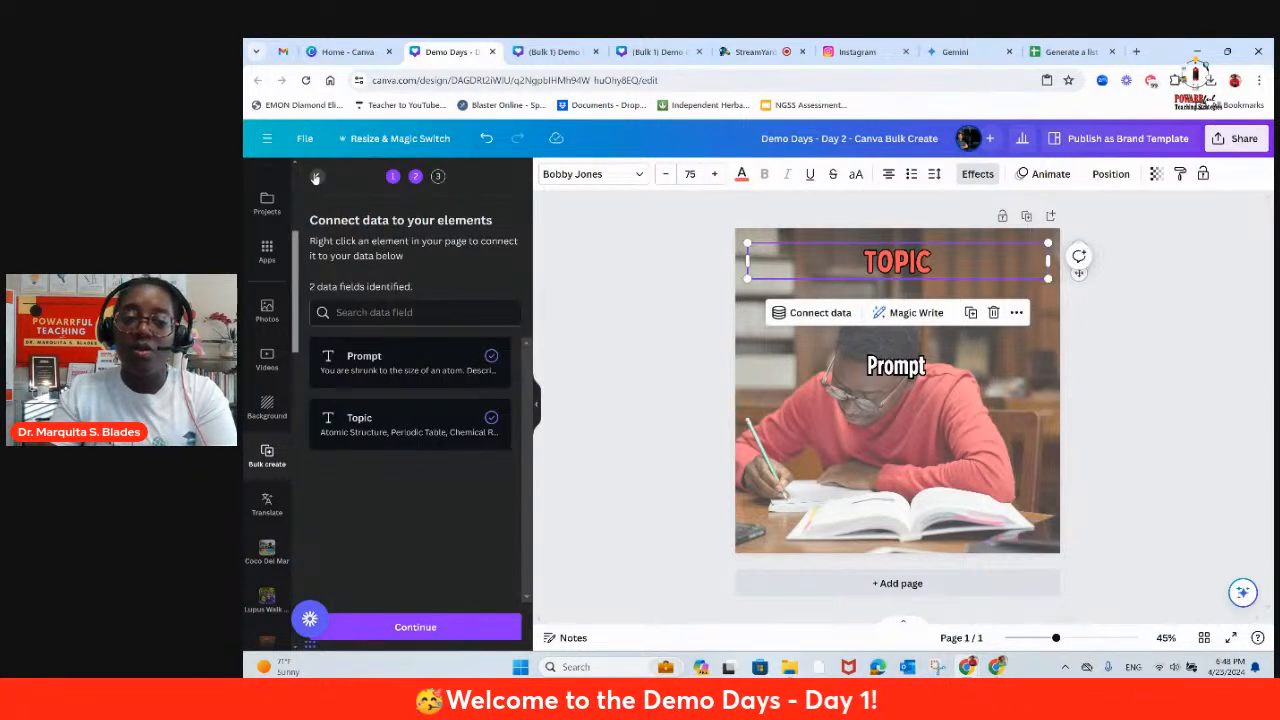
{"action": "left_click", "coordinate": [315, 177]}
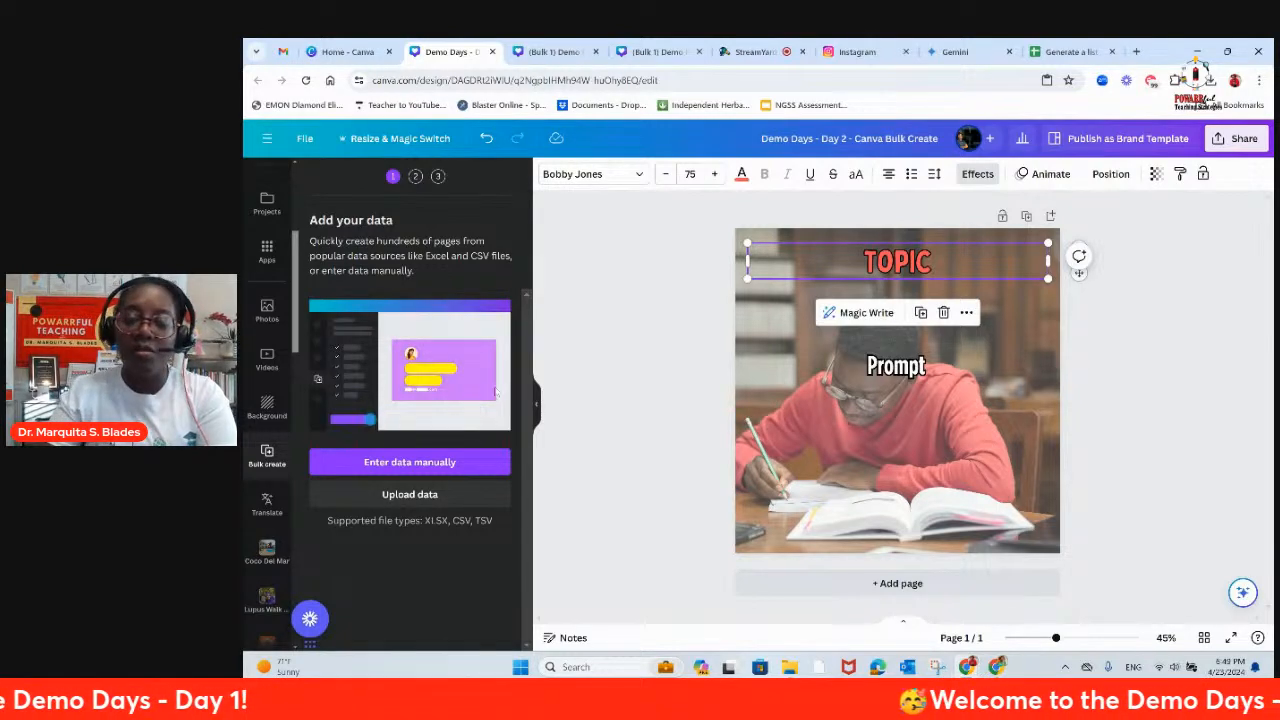
{"action": "scroll", "coordinate": [265, 210], "scroll_direction": "up", "scroll_amount": 2}
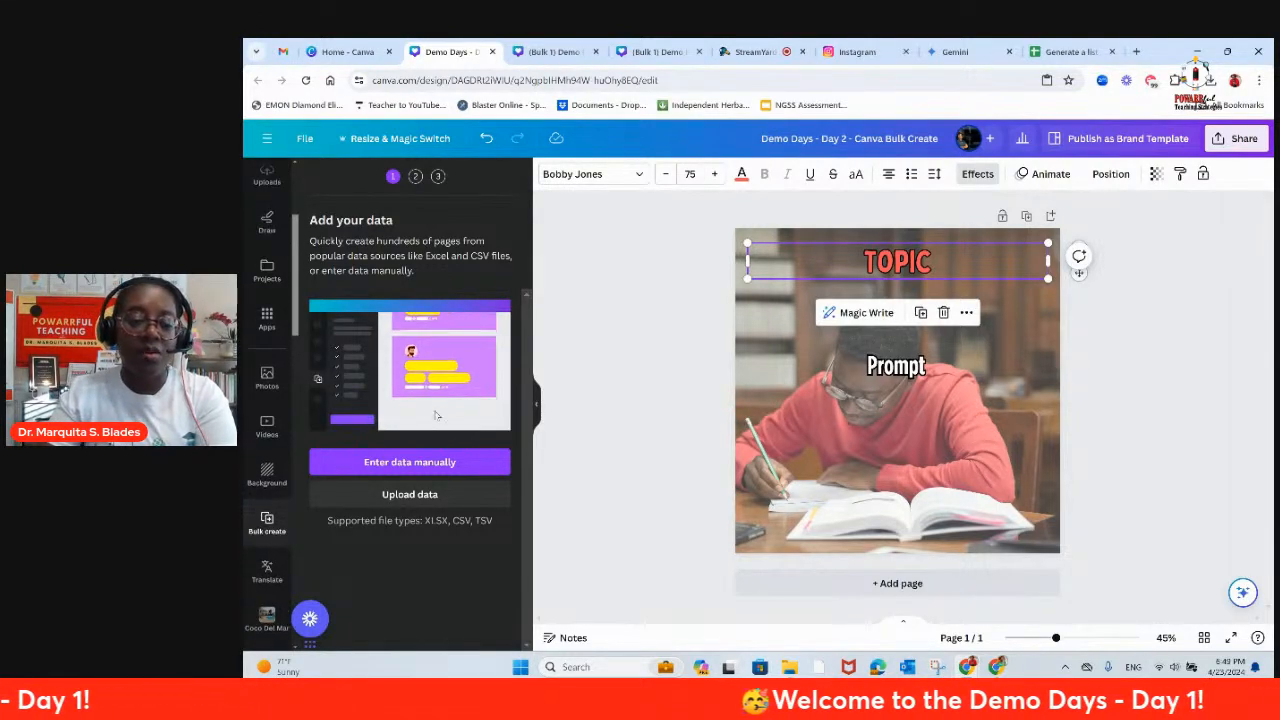
{"action": "left_click", "coordinate": [391, 492]}
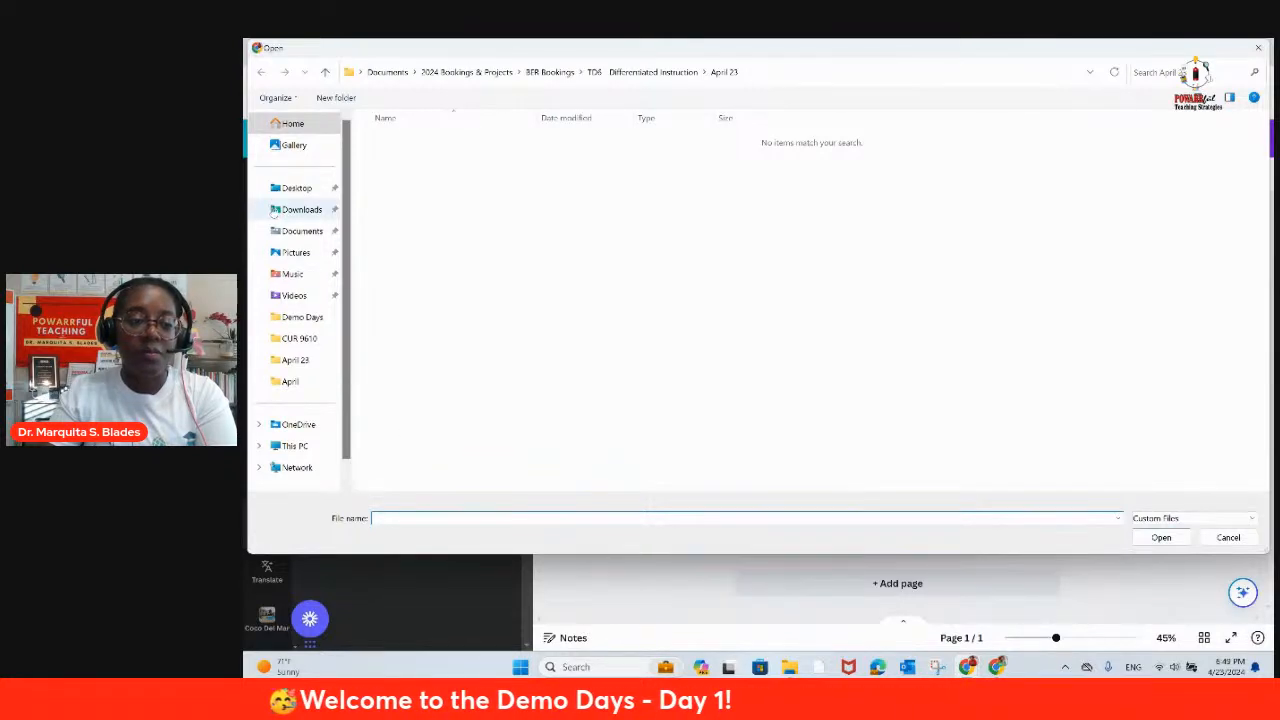
{"action": "left_click", "coordinate": [276, 209]}
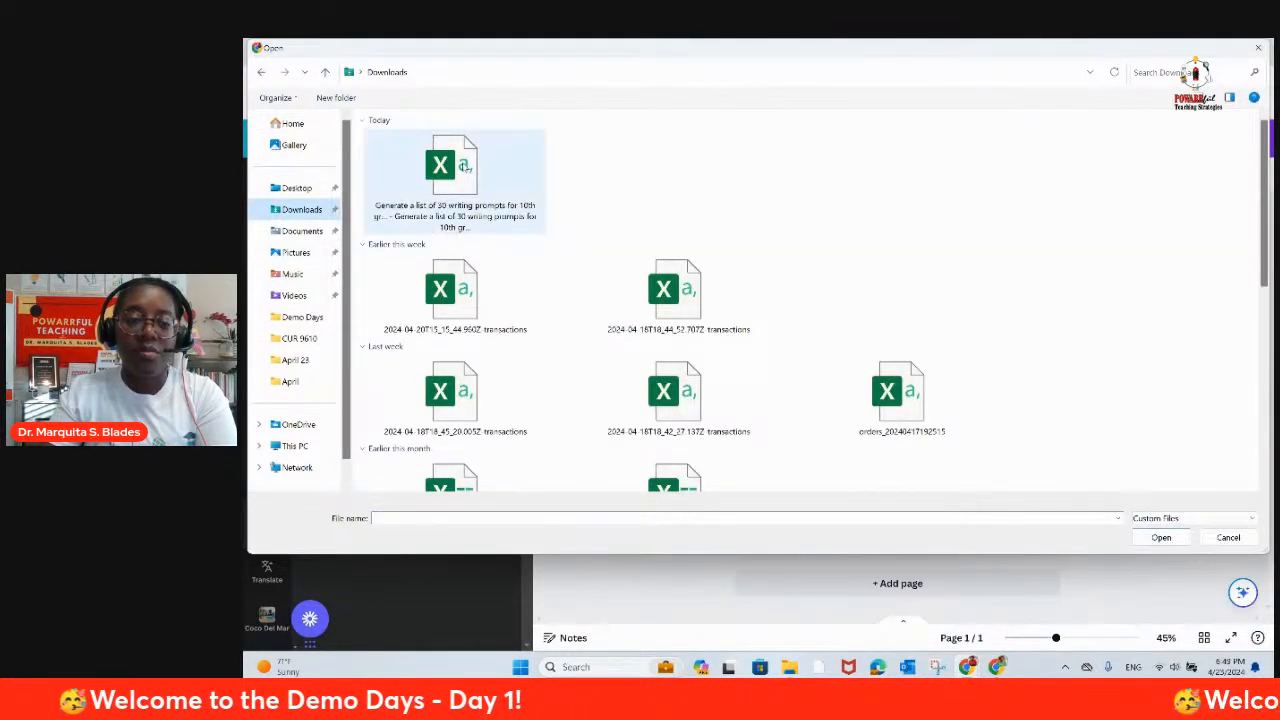
{"action": "left_click", "coordinate": [465, 167]}
{"action": "double_click", "coordinate": [463, 167]}
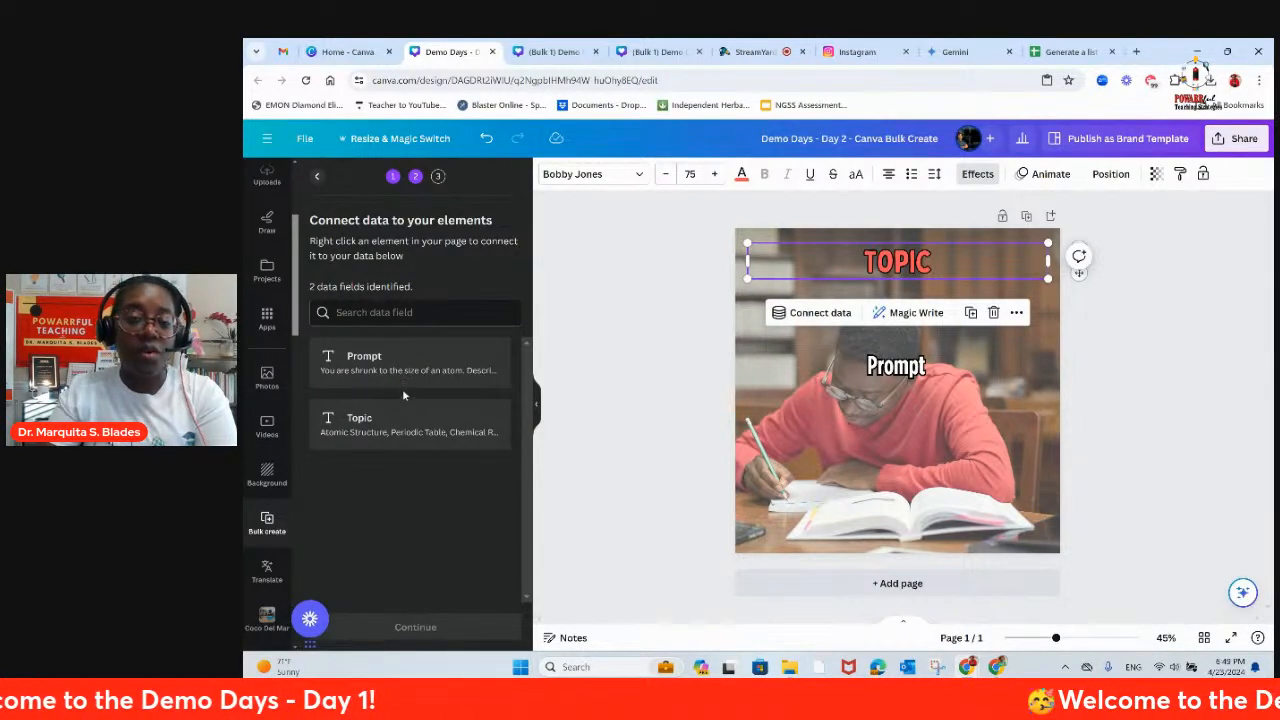
Step: Connect the TOPIC heading to the Topic data field and remove the curly braces around its text
{"action": "left_click", "coordinate": [808, 316]}
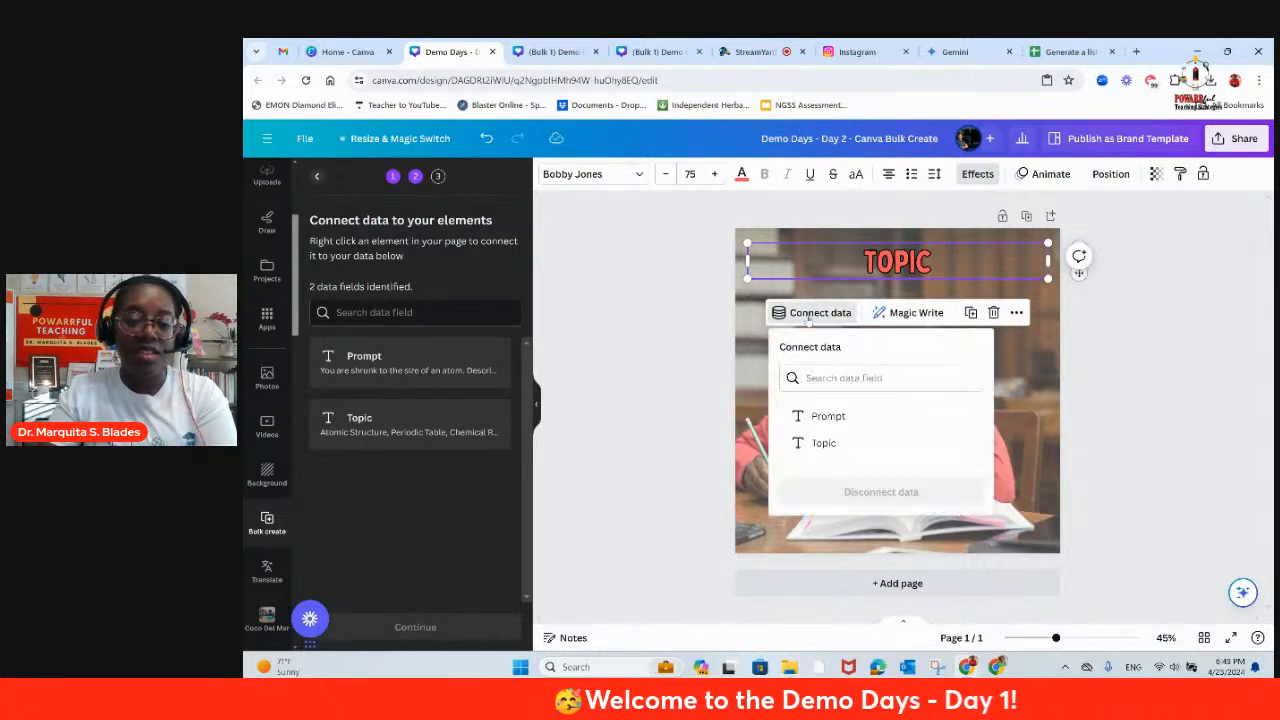
{"action": "left_click", "coordinate": [823, 443]}
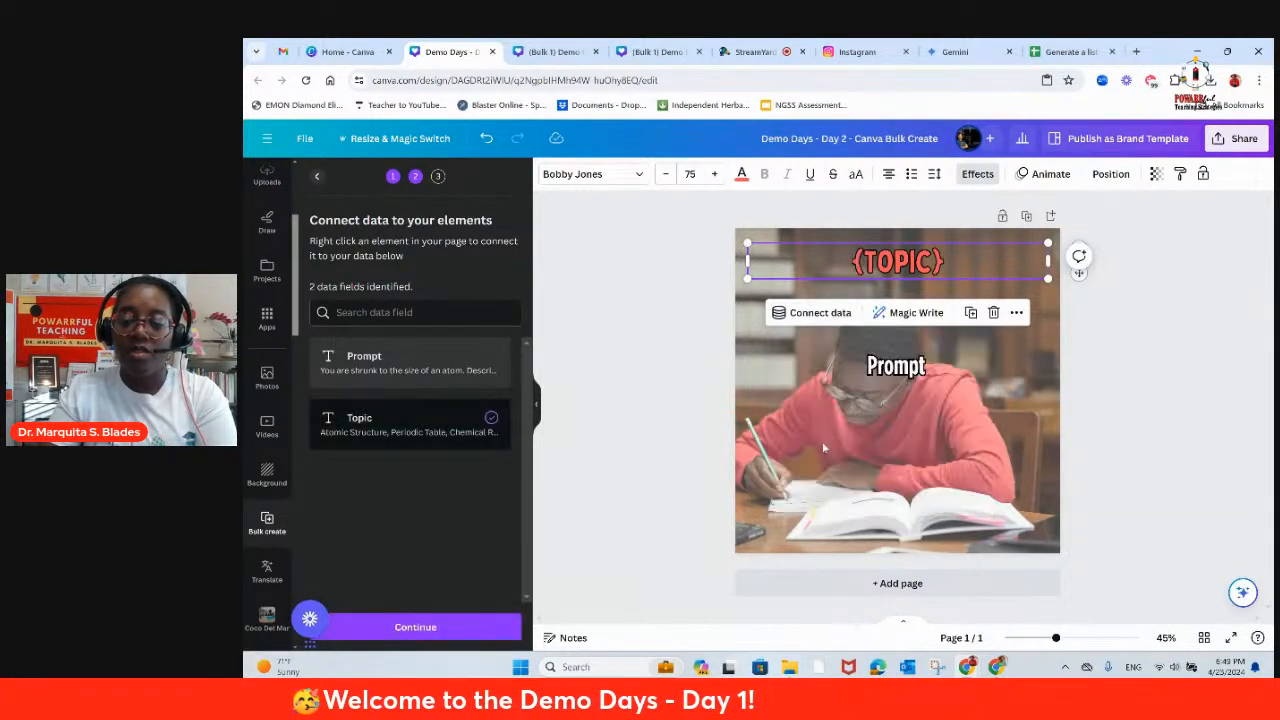
{"action": "left_click", "coordinate": [868, 263]}
{"action": "key", "text": "BackSpace"}
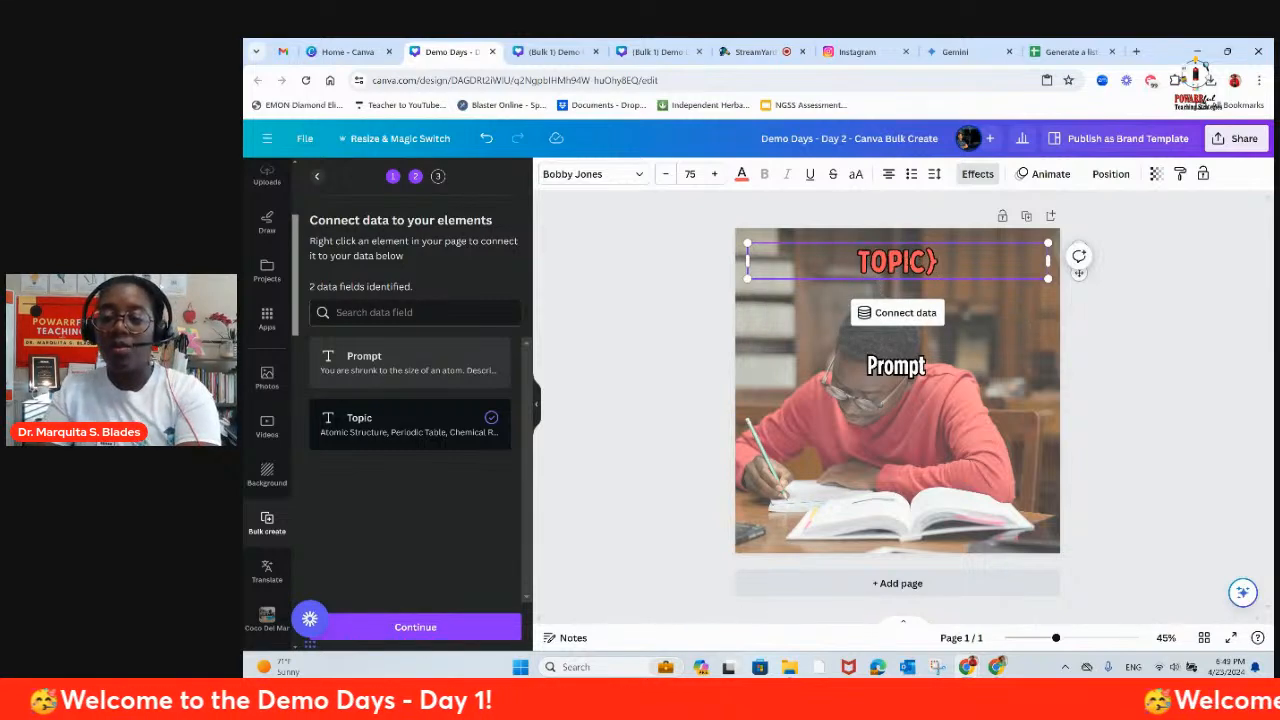
{"action": "left_click", "coordinate": [950, 258]}
{"action": "key", "text": "BackSpace"}
Step: Connect the Prompt text to the Prompt data field without curly braces and generate designs from all 30 rows
{"action": "left_click", "coordinate": [888, 372]}
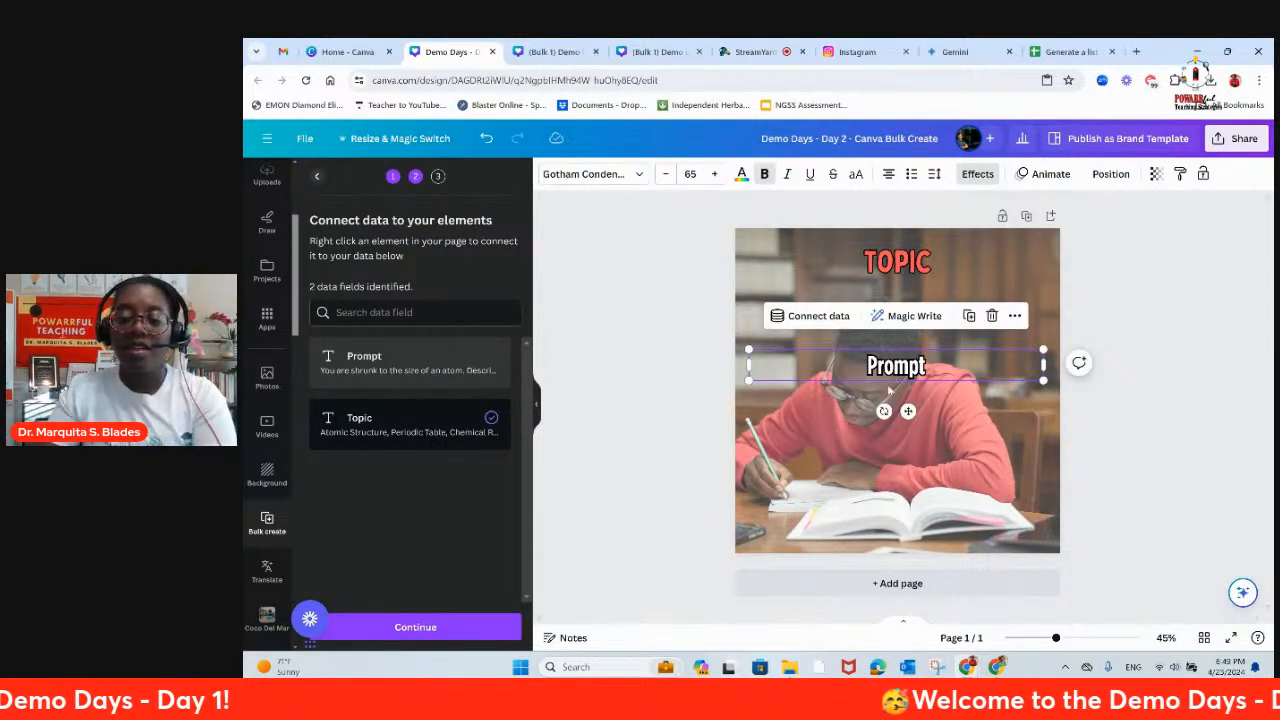
{"action": "left_click", "coordinate": [818, 316]}
{"action": "left_click", "coordinate": [826, 419]}
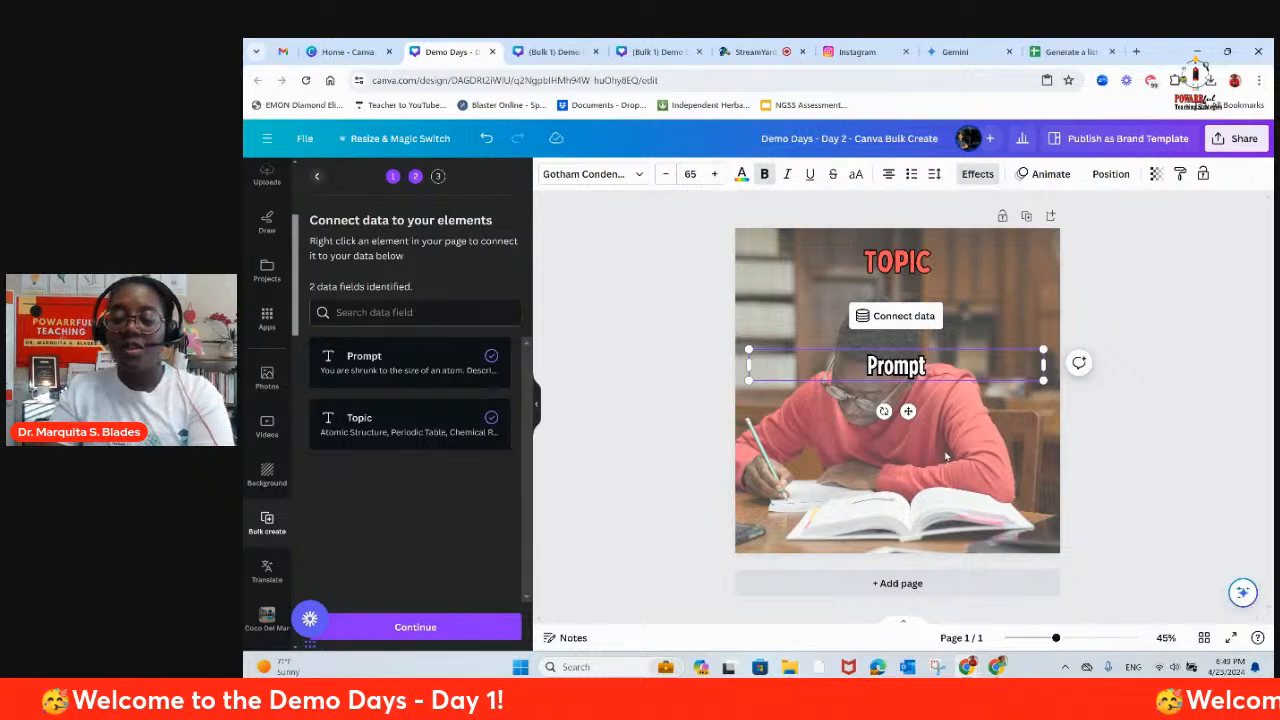
{"action": "left_click", "coordinate": [414, 628]}
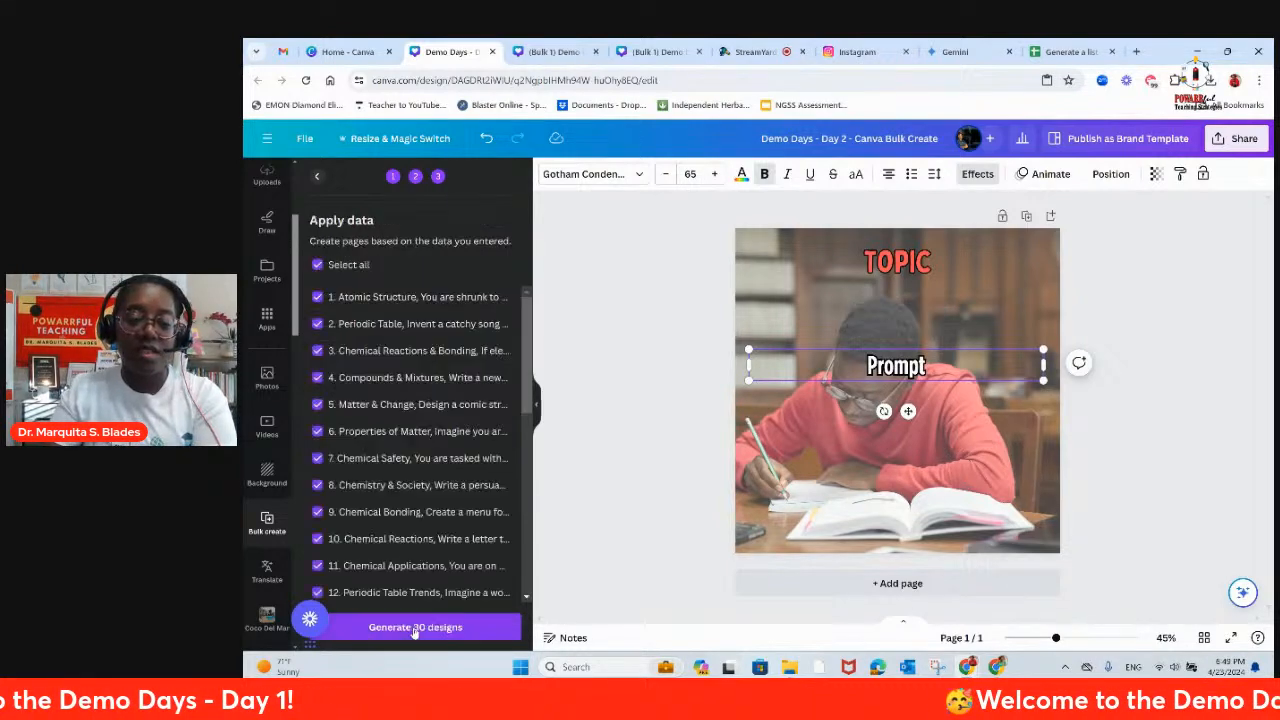
{"action": "left_click", "coordinate": [414, 627]}
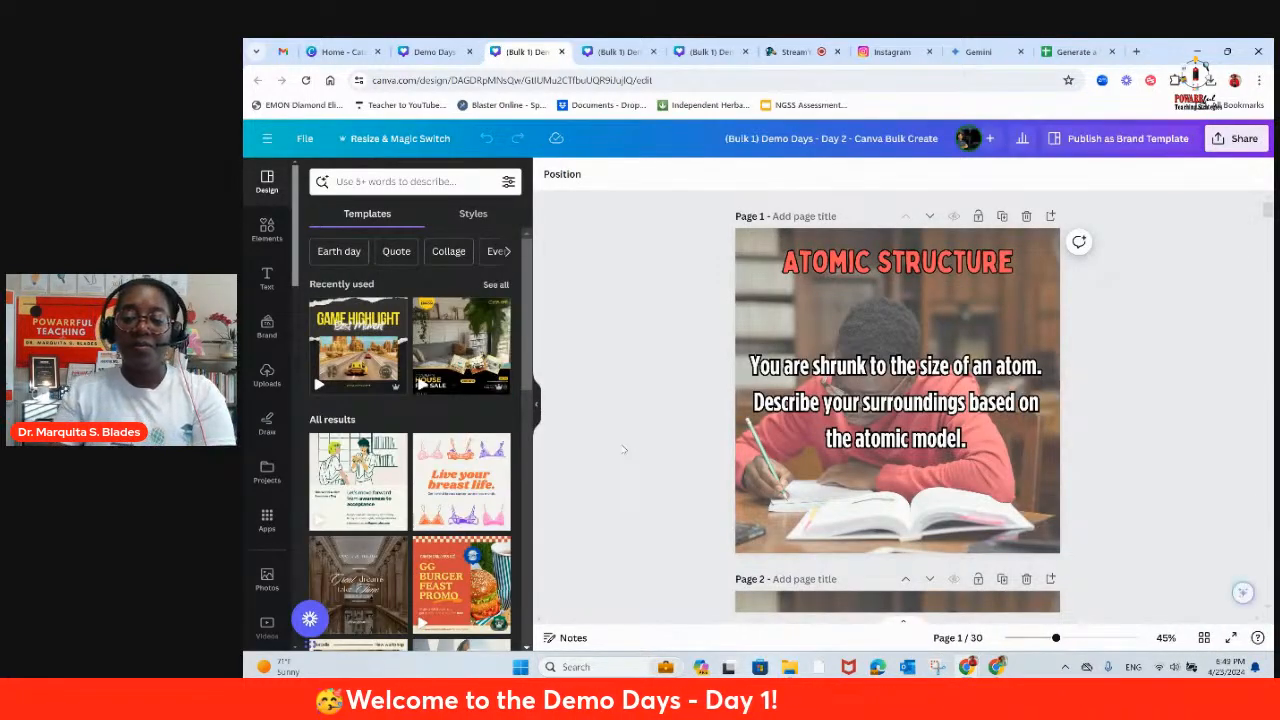
Step: Look through the generated topic and prompt pages and return to the first page
{"action": "scroll", "coordinate": [715, 436], "scroll_direction": "down", "scroll_amount": 9}
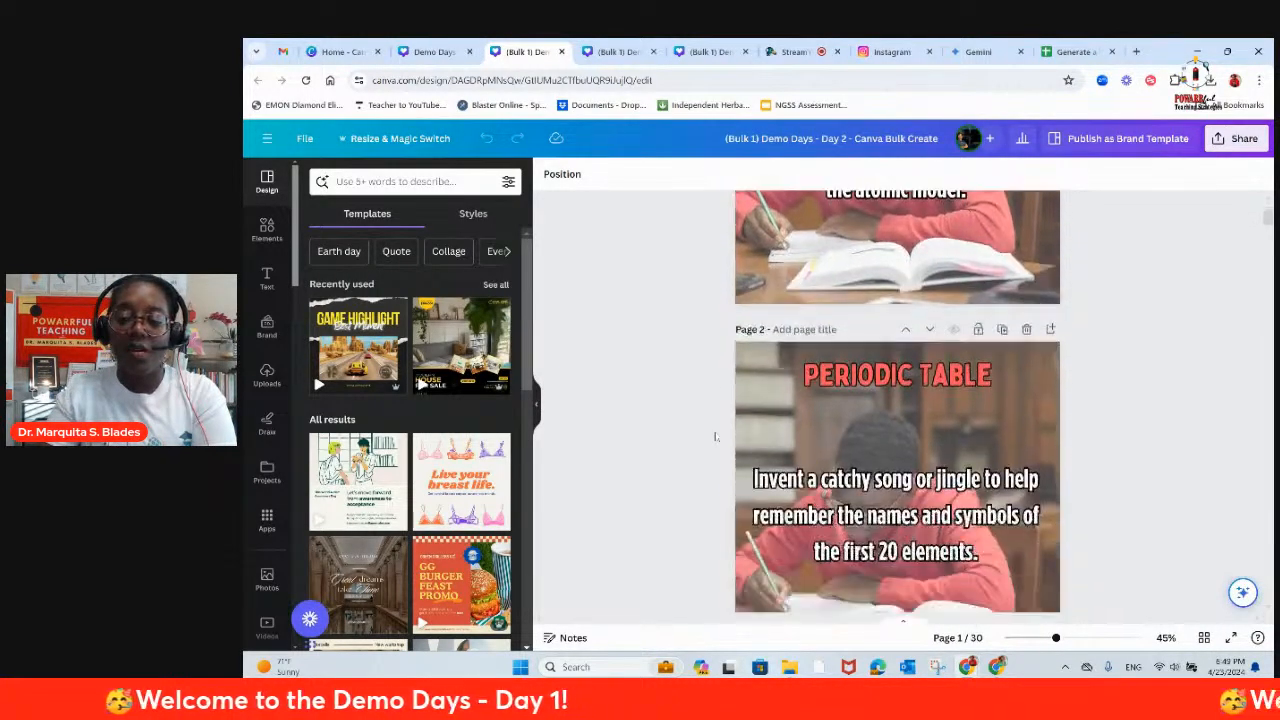
{"action": "scroll", "coordinate": [715, 436], "scroll_direction": "down", "scroll_amount": 20}
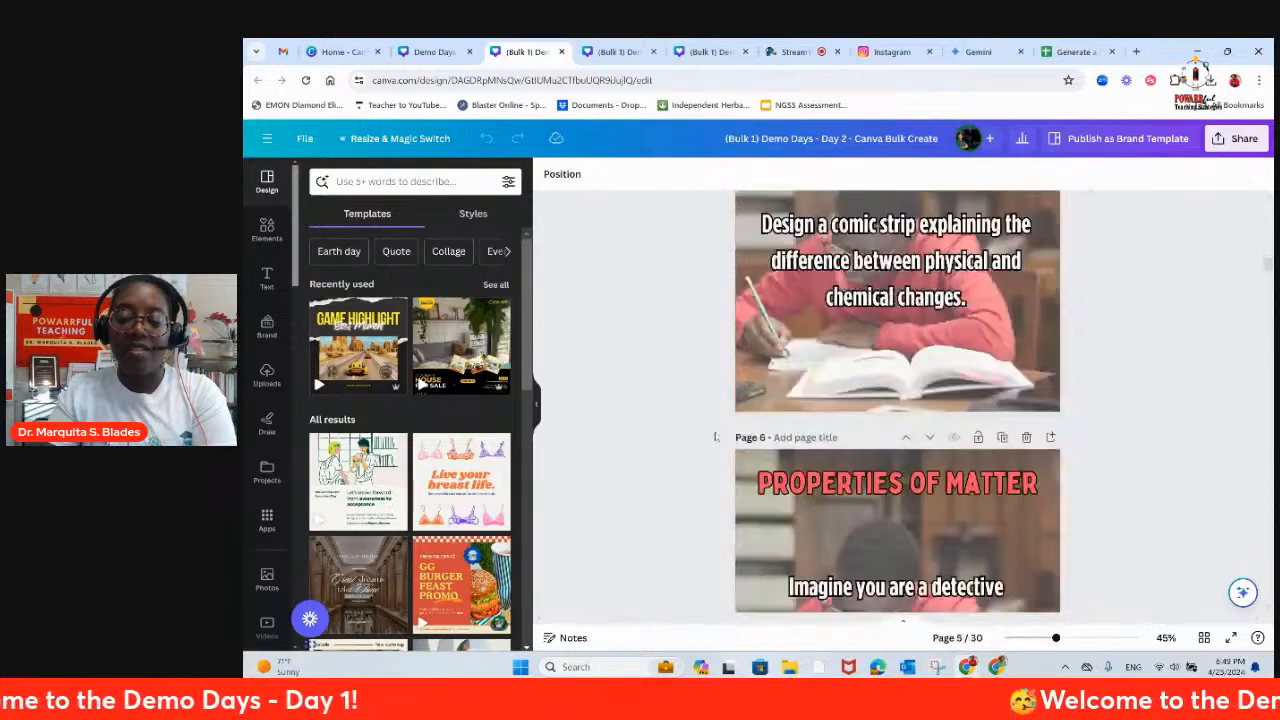
{"action": "scroll", "coordinate": [715, 436], "scroll_direction": "down", "scroll_amount": 20}
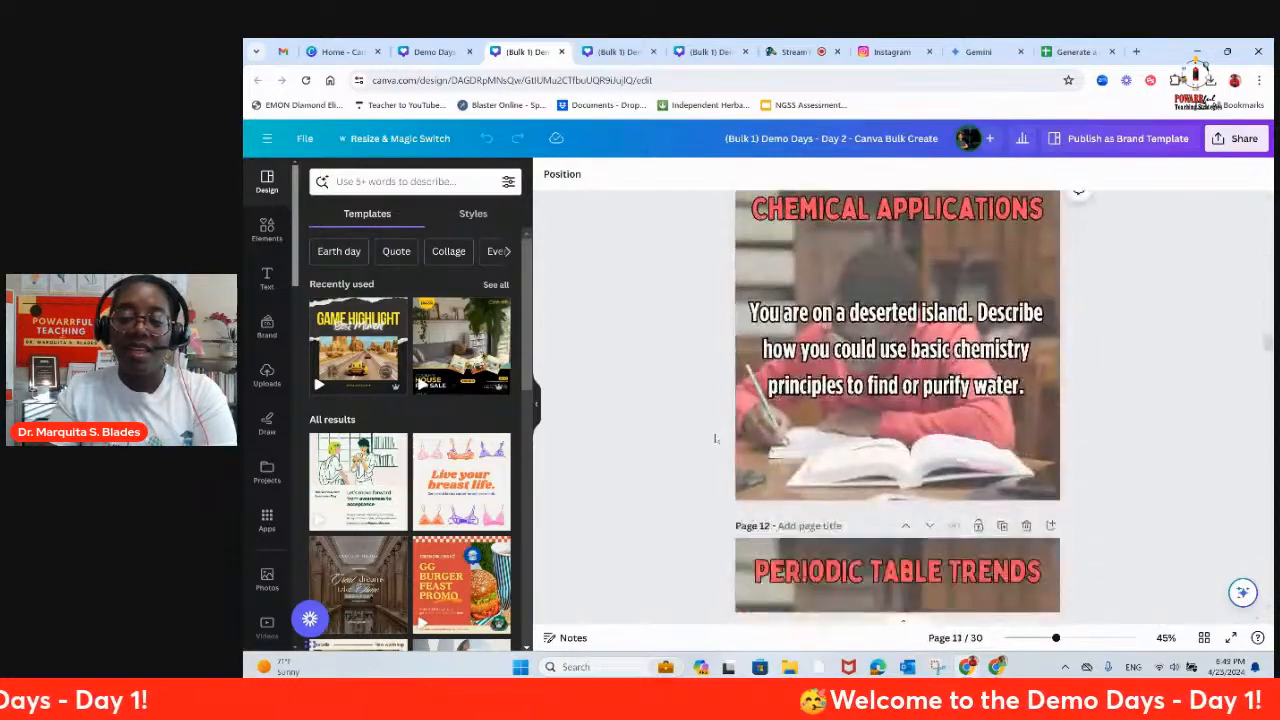
{"action": "left_click_drag", "start_coordinate": [1266, 363], "coordinate": [1268, 244]}
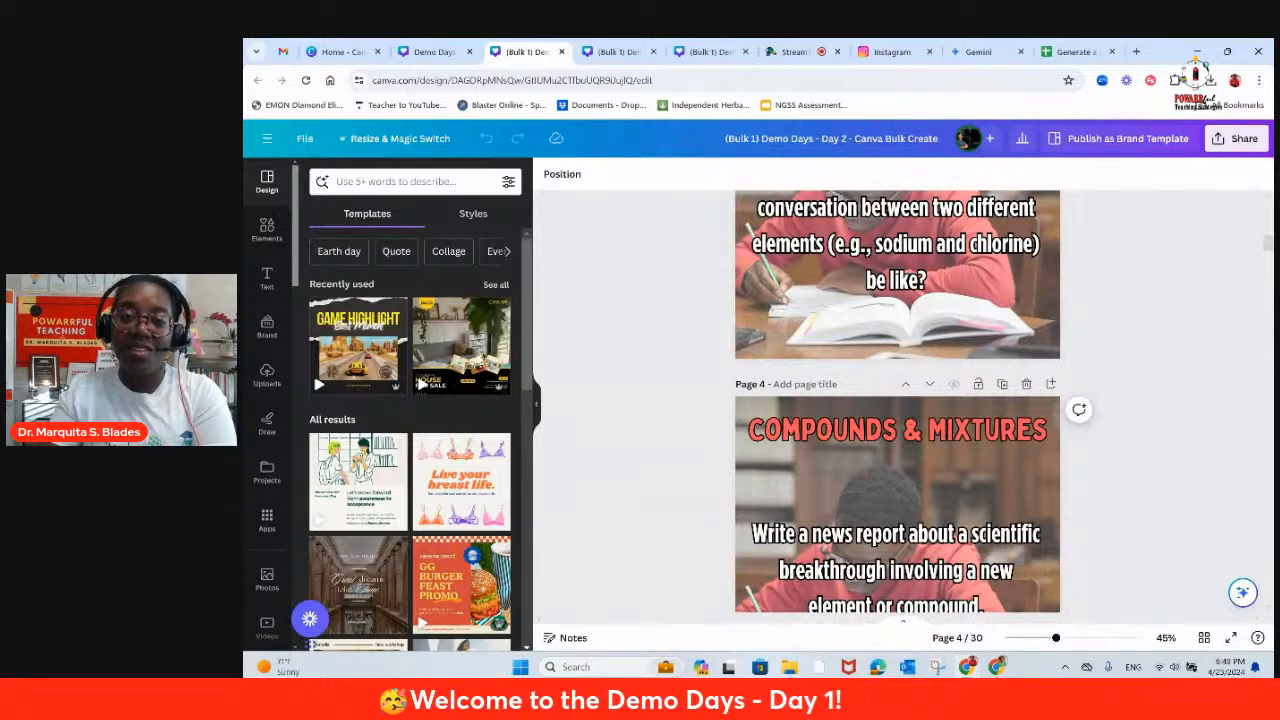
{"action": "left_click_drag", "start_coordinate": [1268, 243], "coordinate": [1268, 206]}
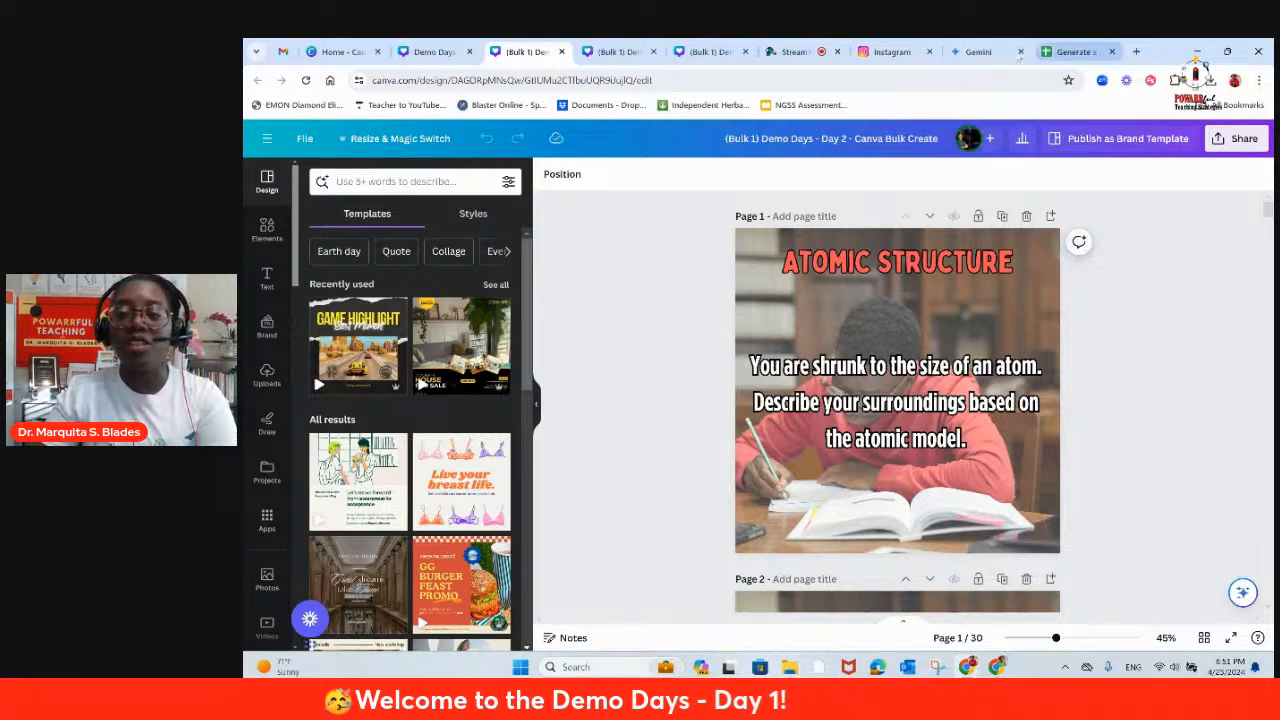
Step: Revisit the Gemini prompt list, the Google Sheets data and the original Canva template, ending in the StreamYard studio
{"action": "left_click", "coordinate": [978, 51]}
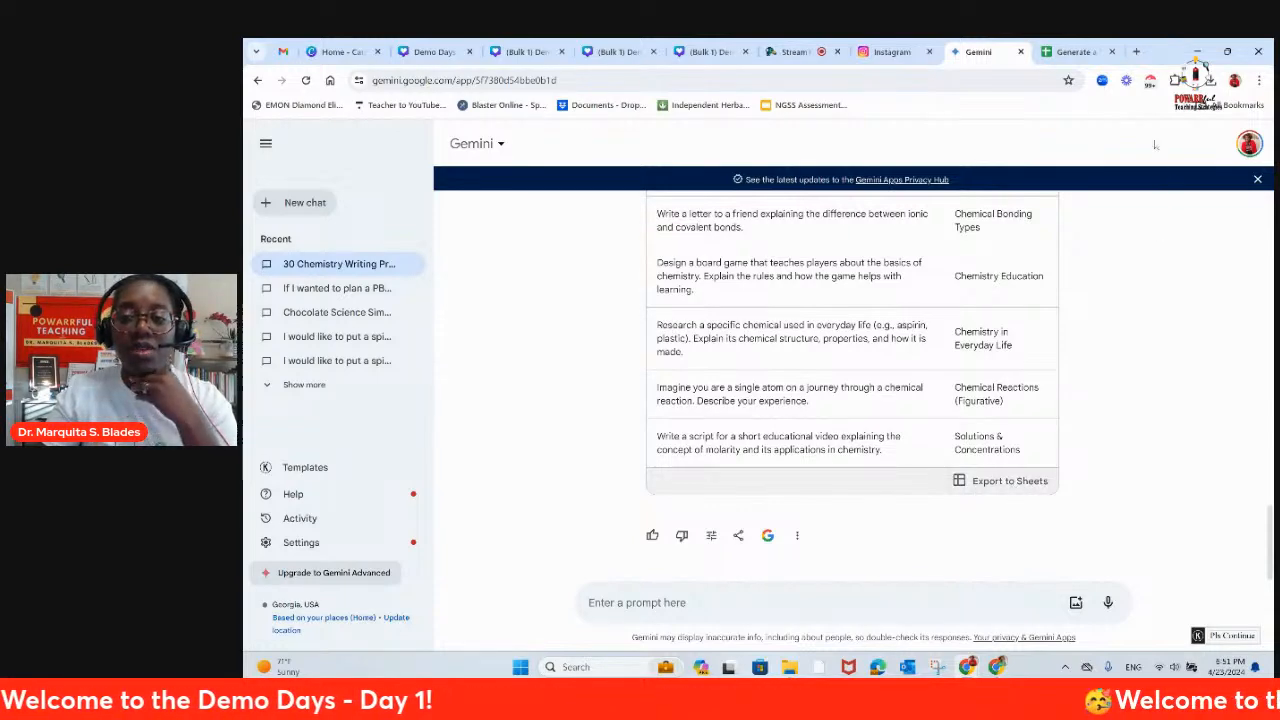
{"action": "left_click", "coordinate": [1077, 52]}
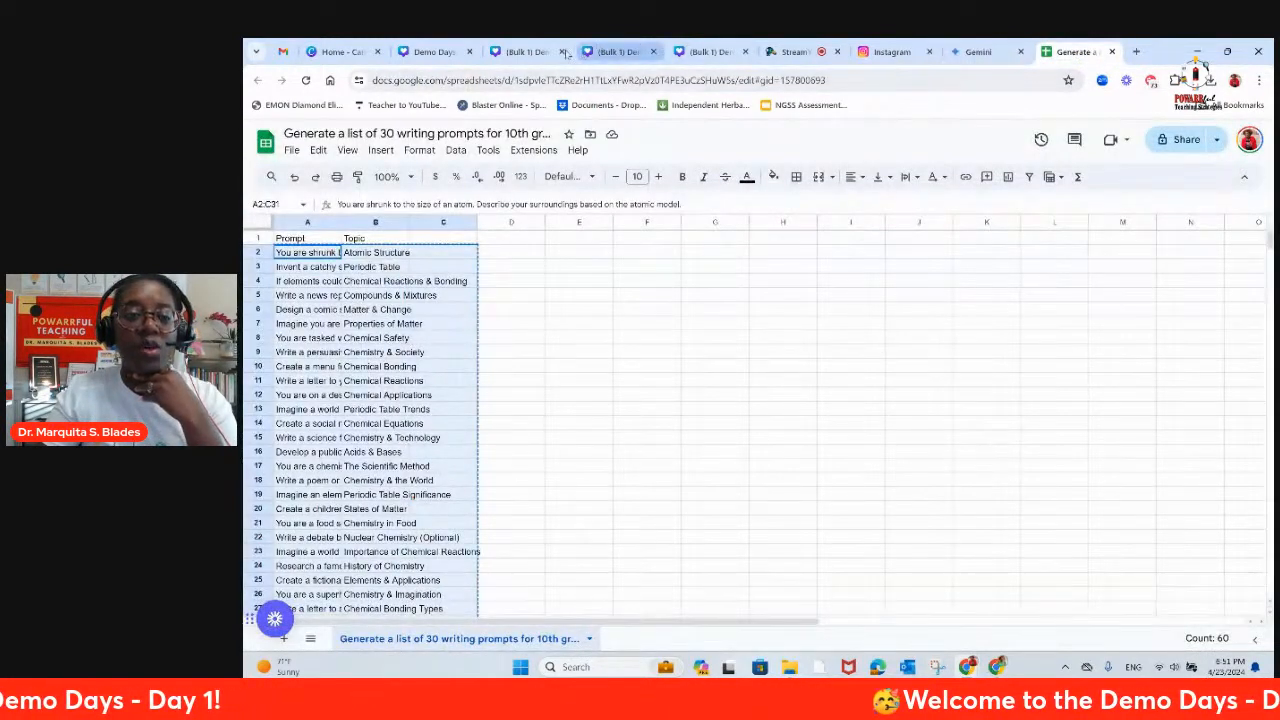
{"action": "left_click", "coordinate": [434, 52]}
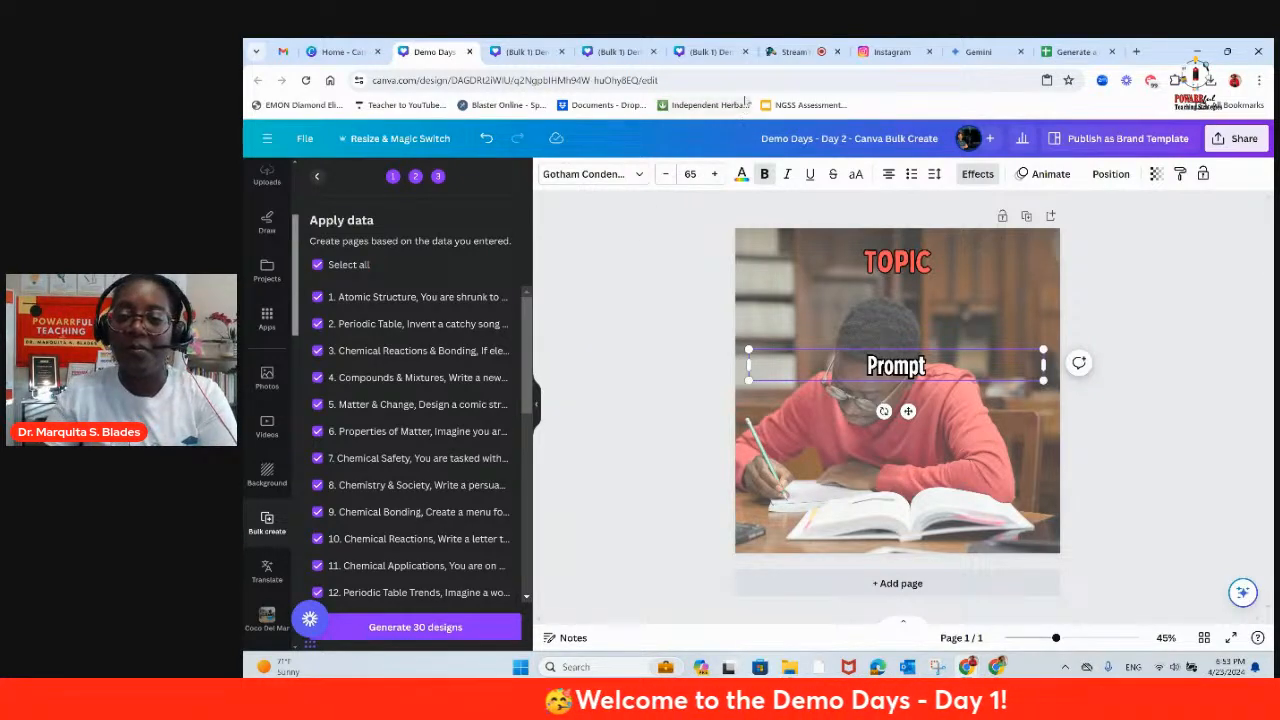
{"action": "left_click", "coordinate": [812, 54]}
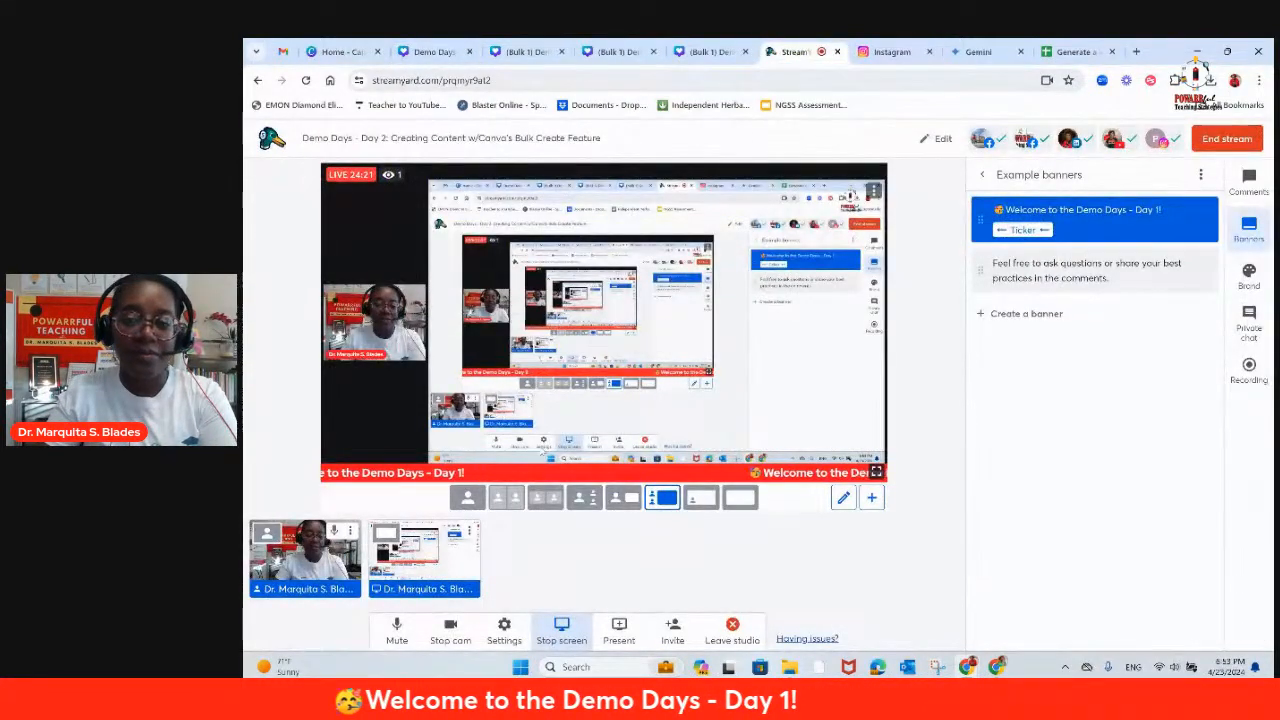